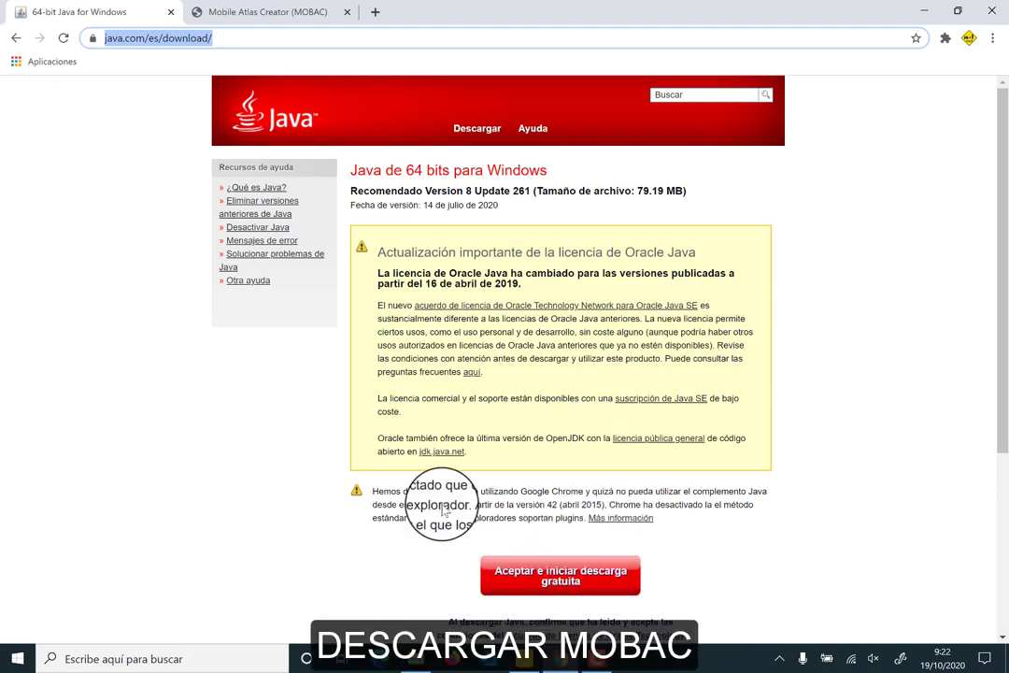
Go to the Mobile Atlas Creator website at mobac.sourceforge.io and find its Download section.
click(247, 17)
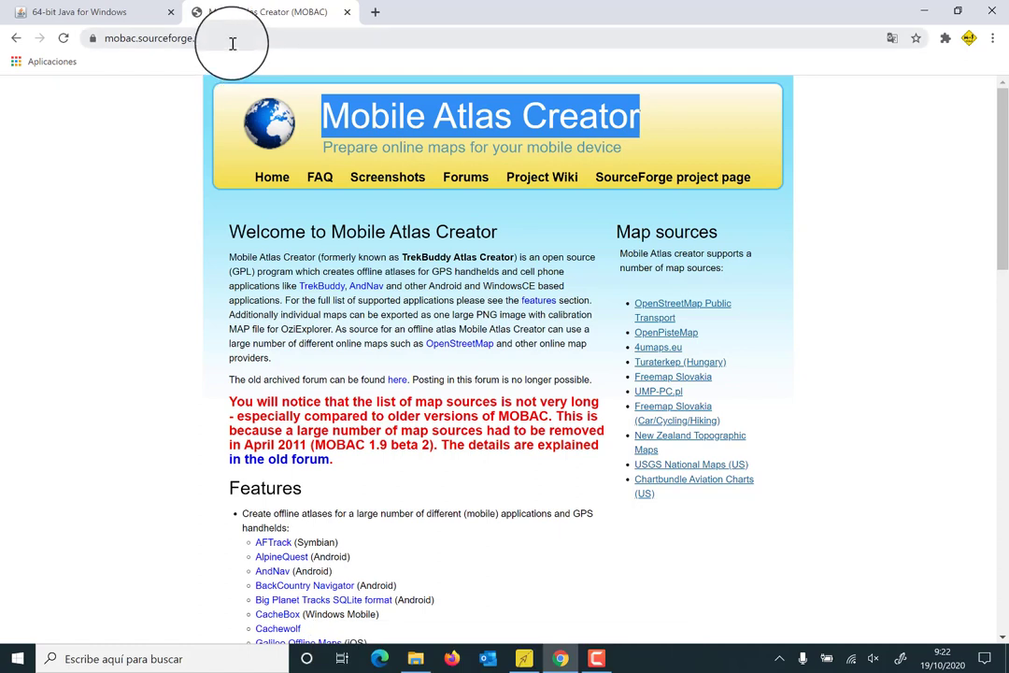
click(169, 39)
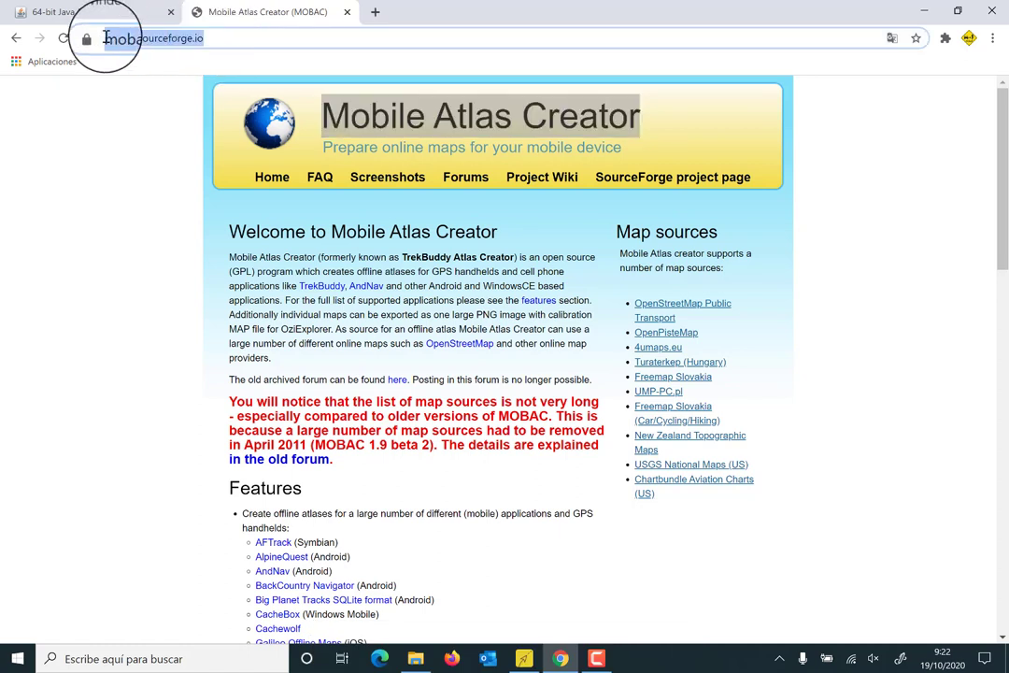
scroll(181, 387, down, 5)
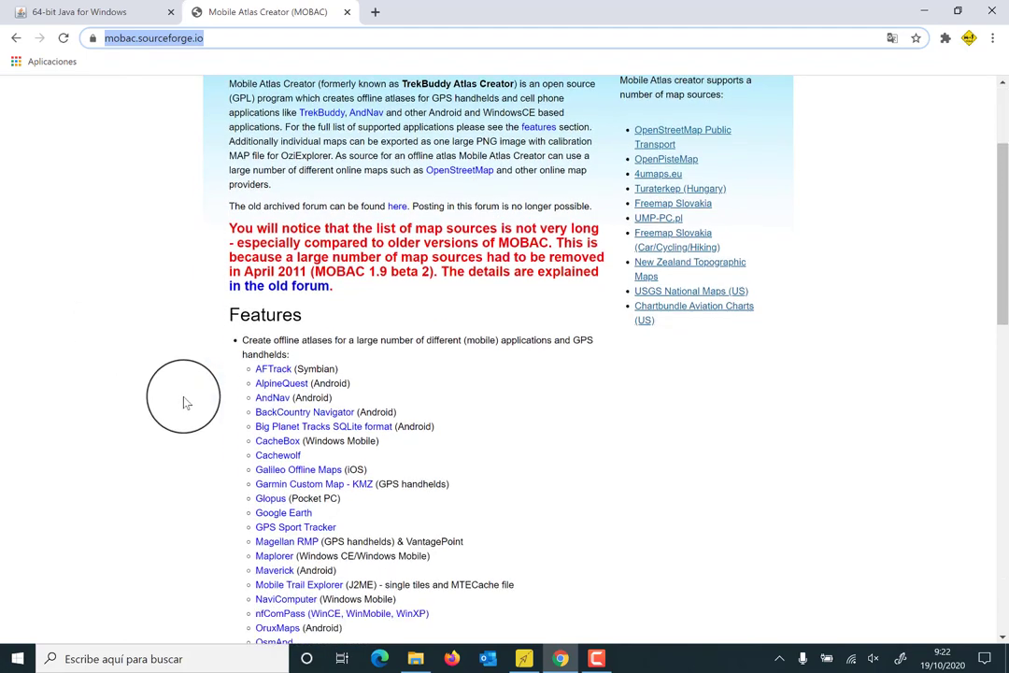
scroll(183, 402, down, 10)
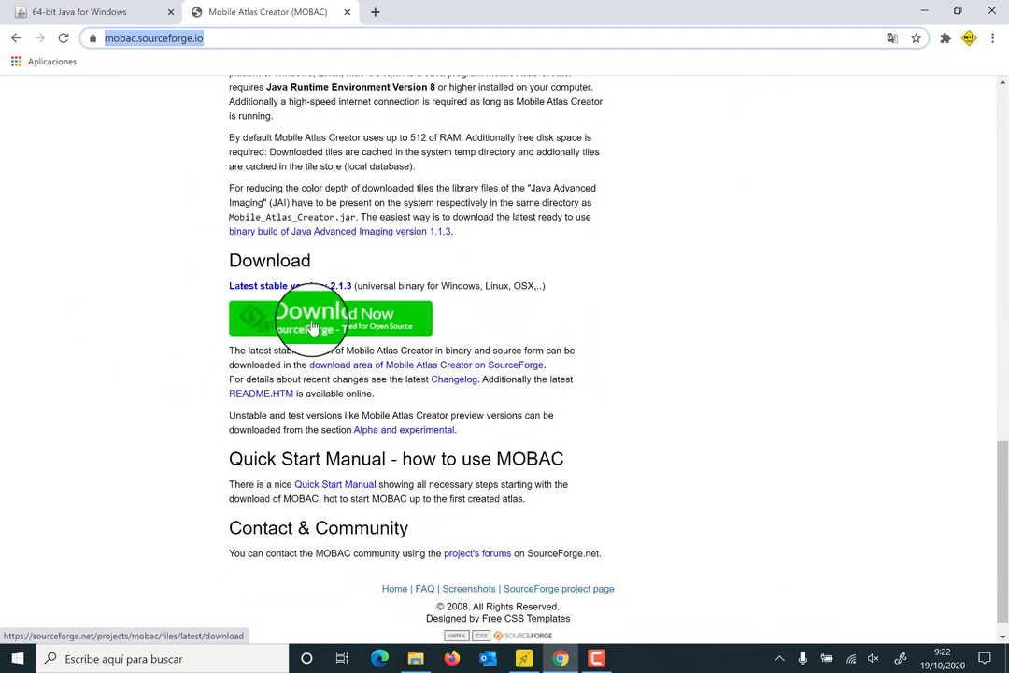
Switch to File Explorer, inspect the contents of Mobile Atlas Creator 2.1.3.zip with the full file names shown, and close the archive.
click(416, 658)
click(205, 339)
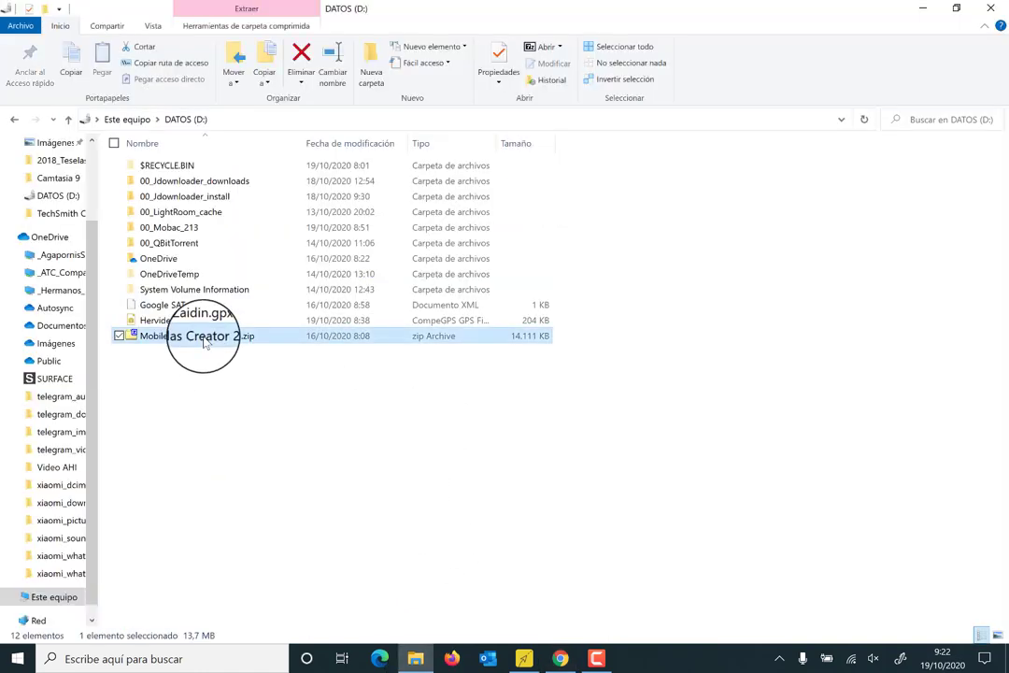
double_click(204, 339)
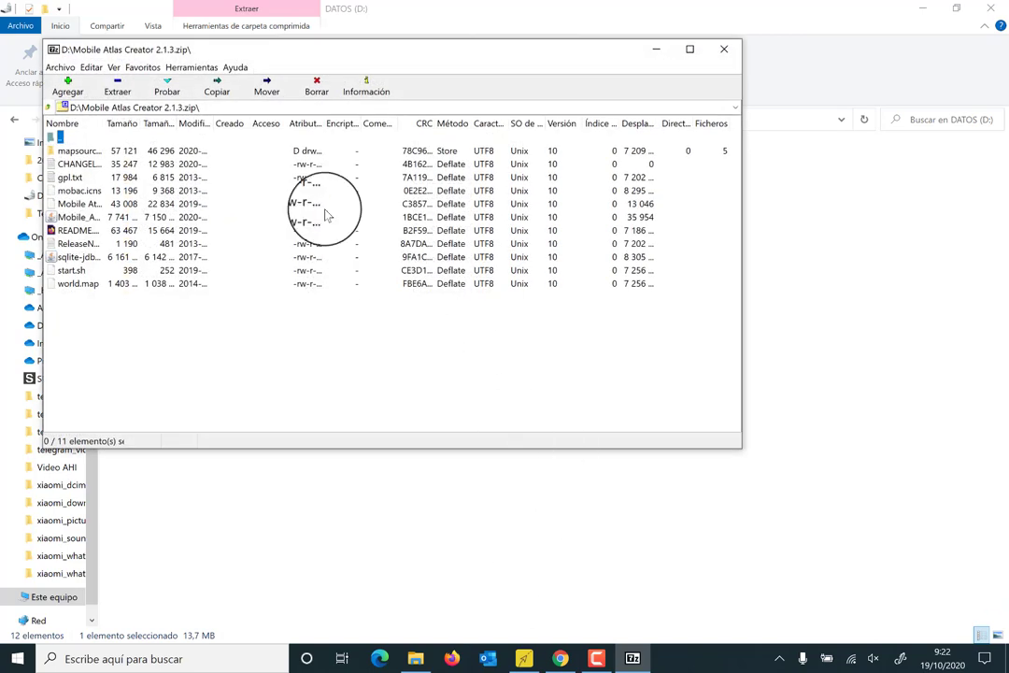
click(74, 152)
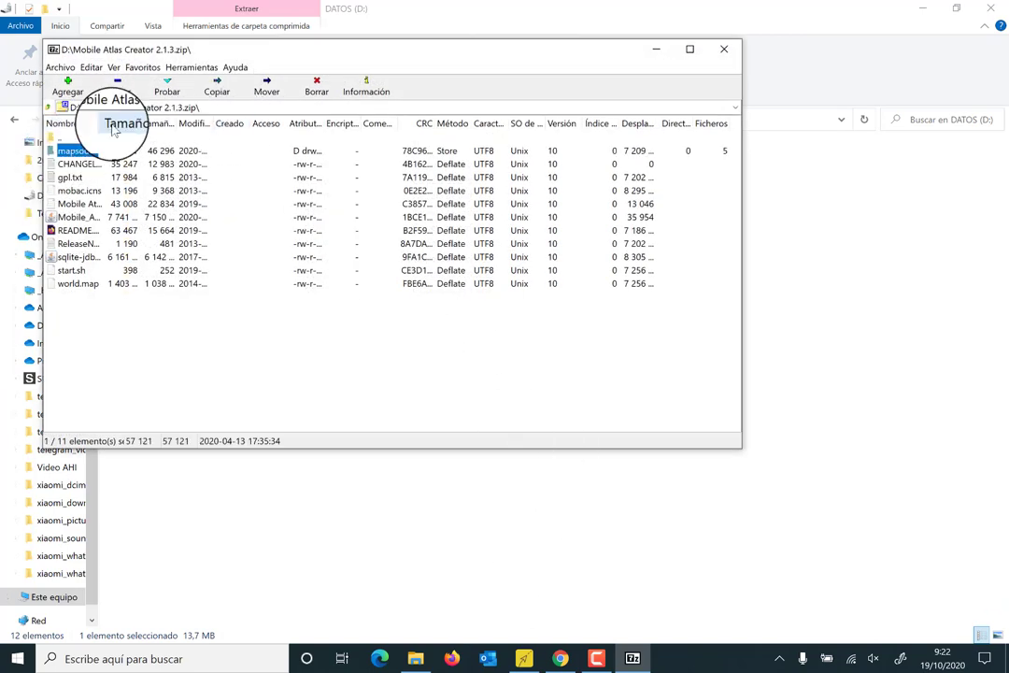
drag(106, 126, 212, 128)
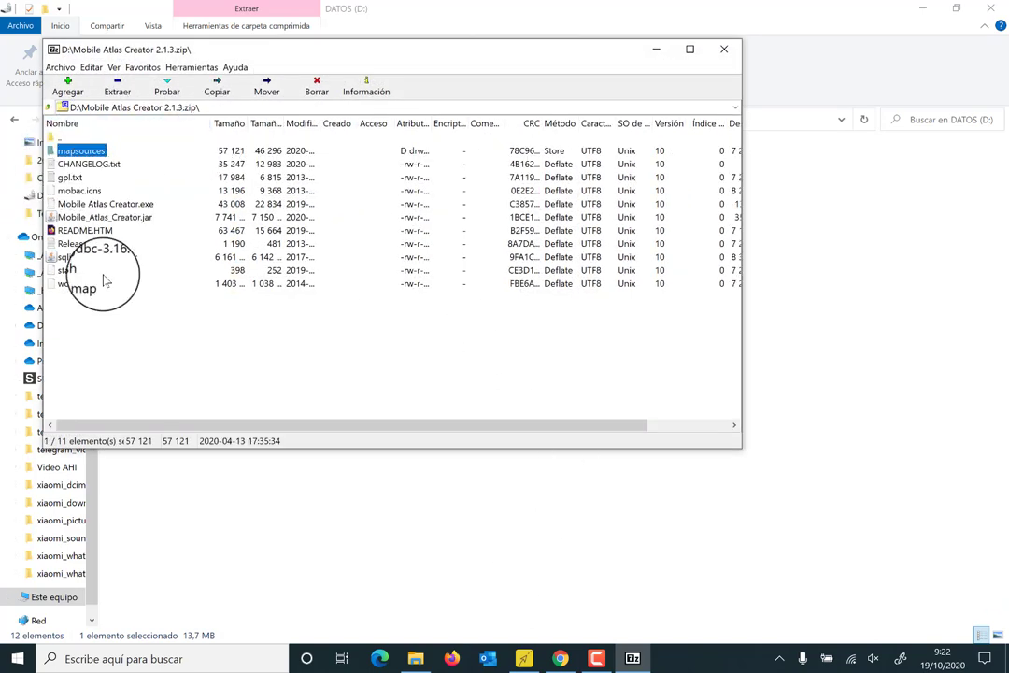
click(724, 48)
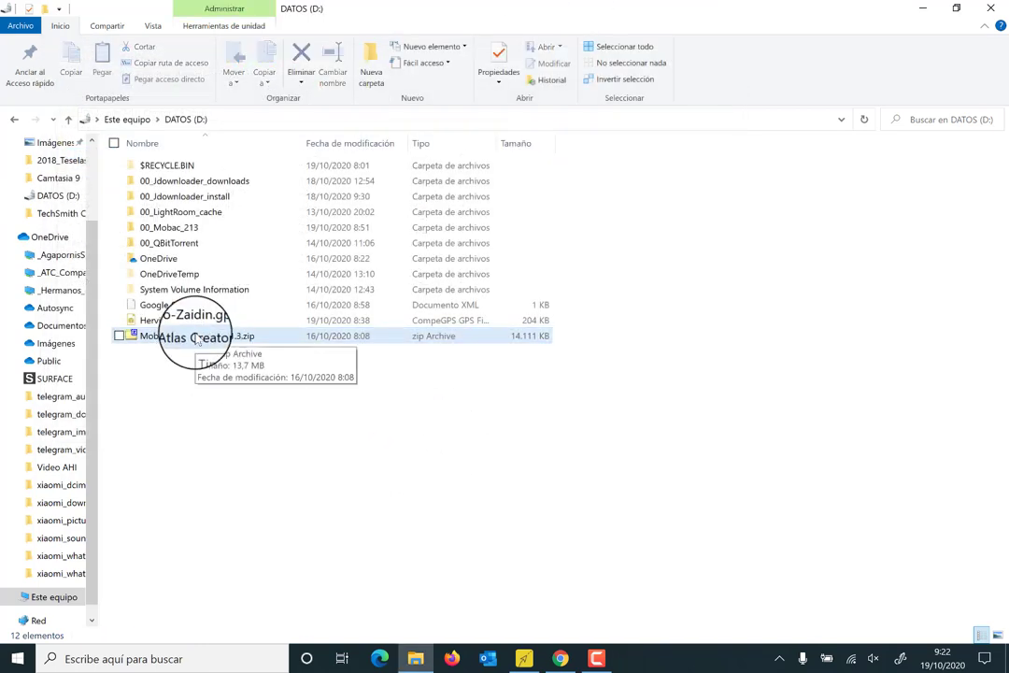
right_click(197, 342)
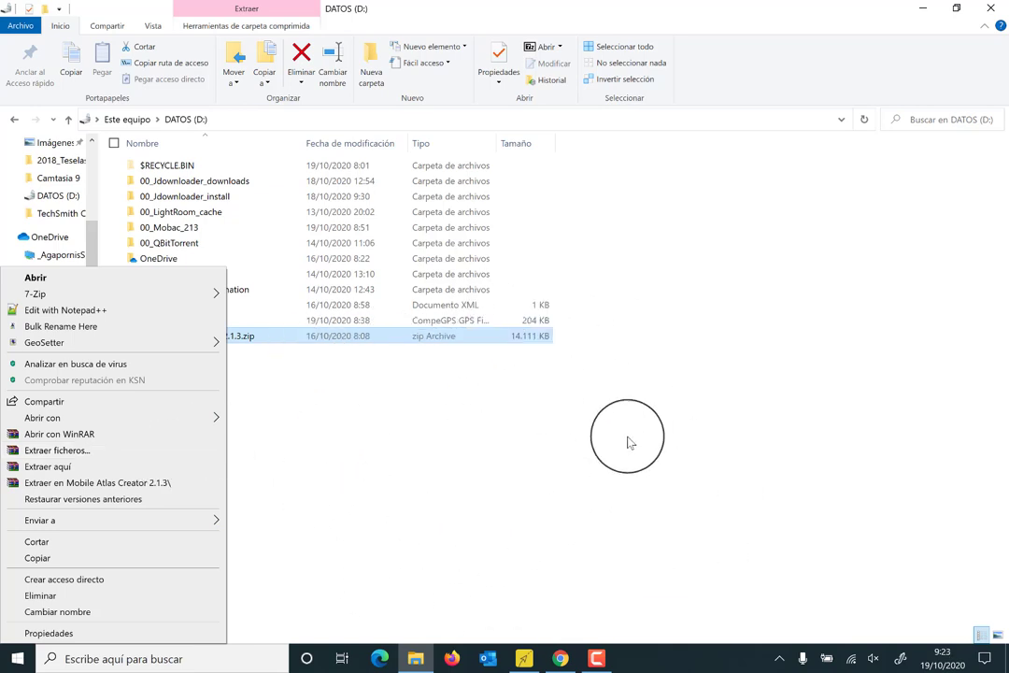
click(459, 411)
click(168, 227)
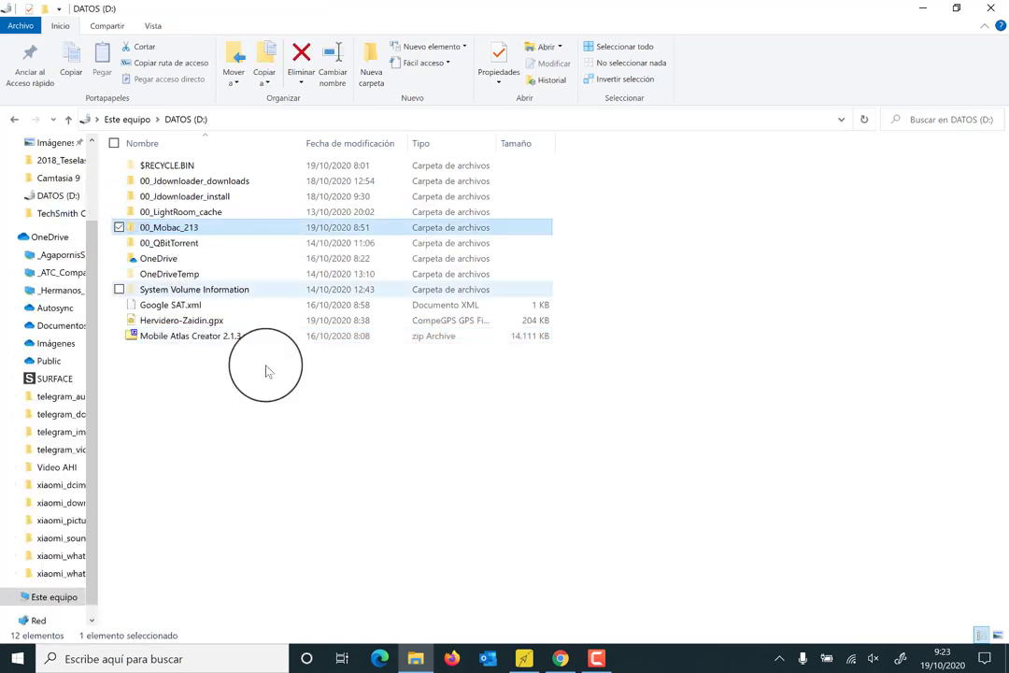
Extract Mobile Atlas Creator 2.1.3.zip with 7-Zip into its own "Mobile Atlas Creator 2.1.3" folder and dismiss the extraction report.
click(201, 342)
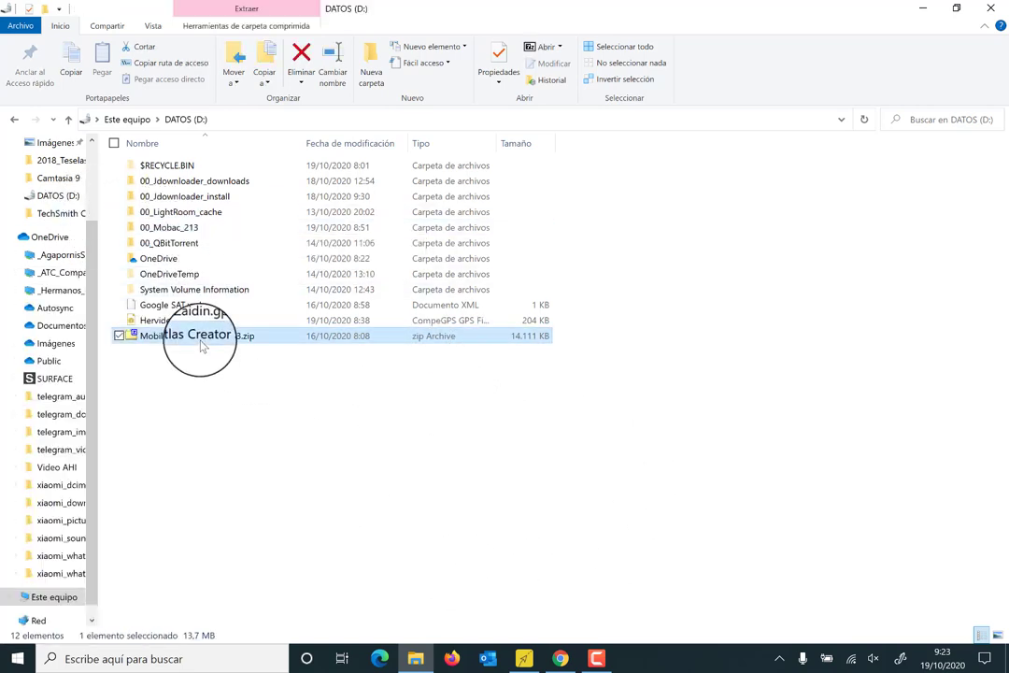
right_click(201, 344)
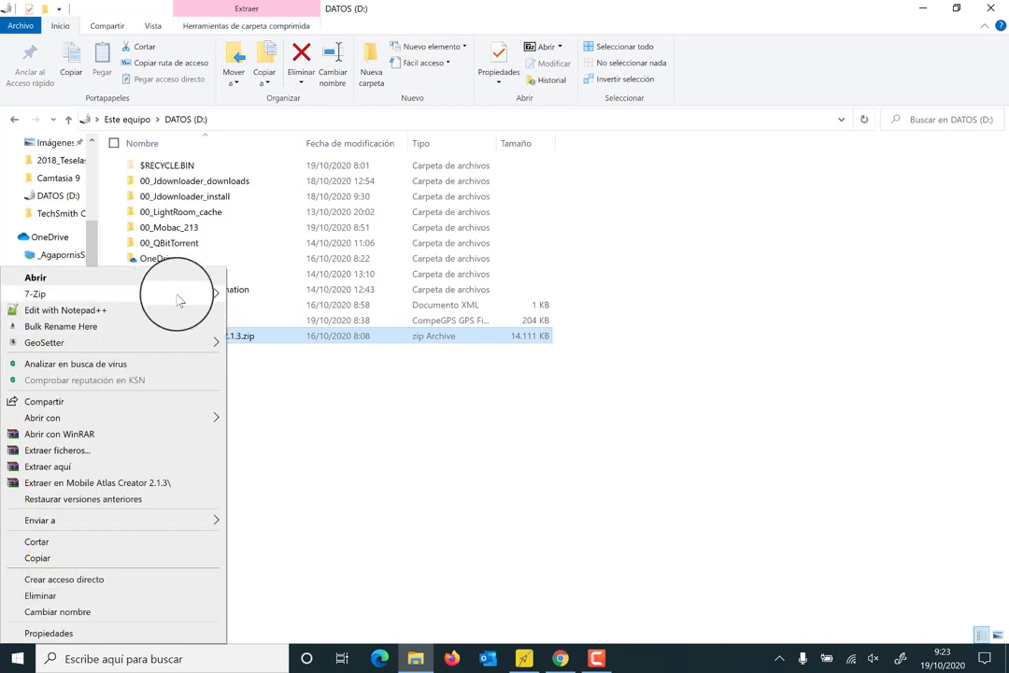
mouse_move(180, 300)
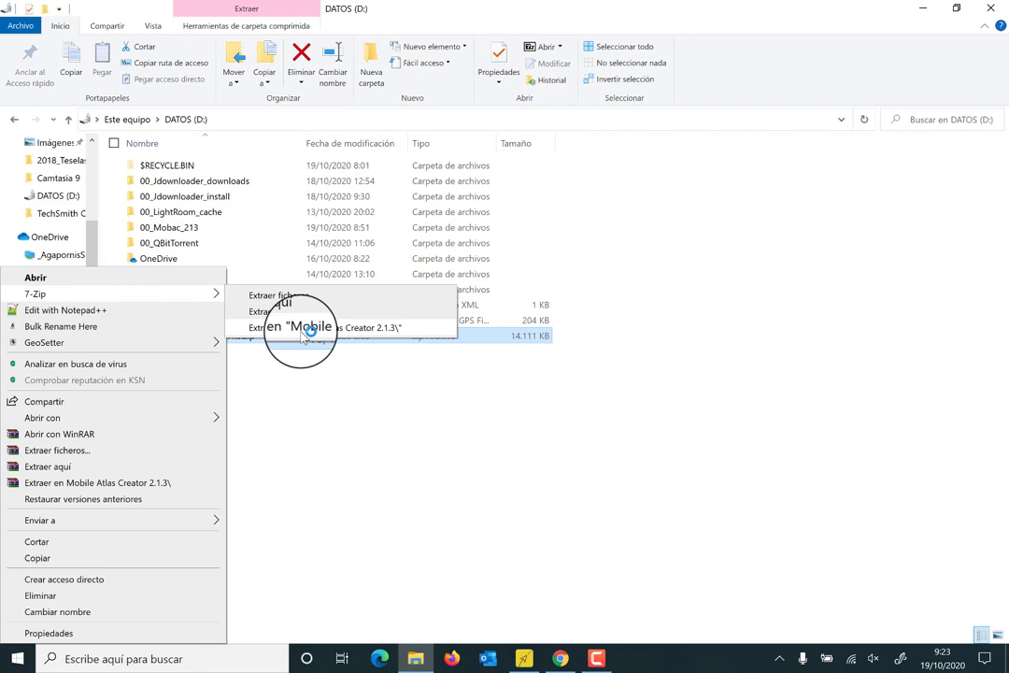
click(383, 329)
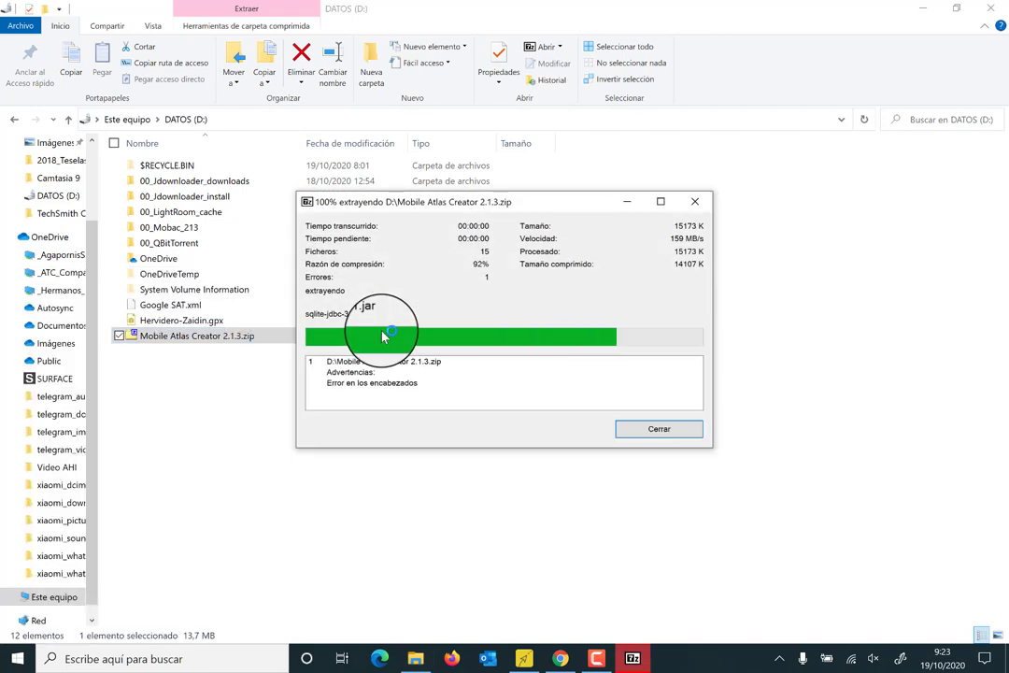
click(657, 429)
Delete the extracted Mobile Atlas Creator 2.1.3 folder from drive D, keeping the existing 00_Mobac_213 folder.
click(211, 352)
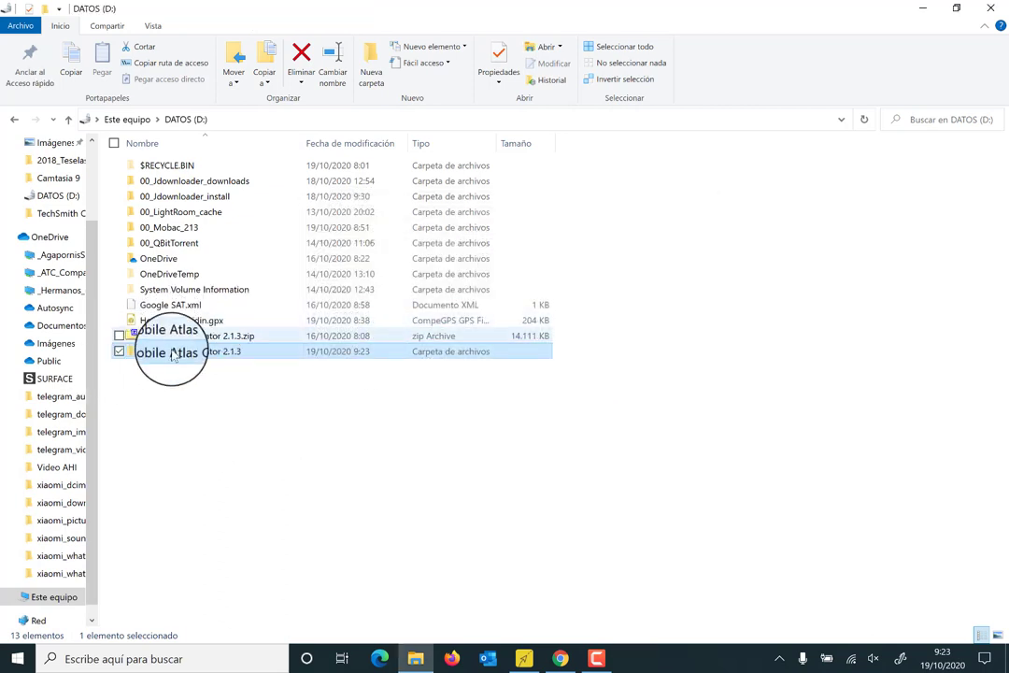
click(173, 227)
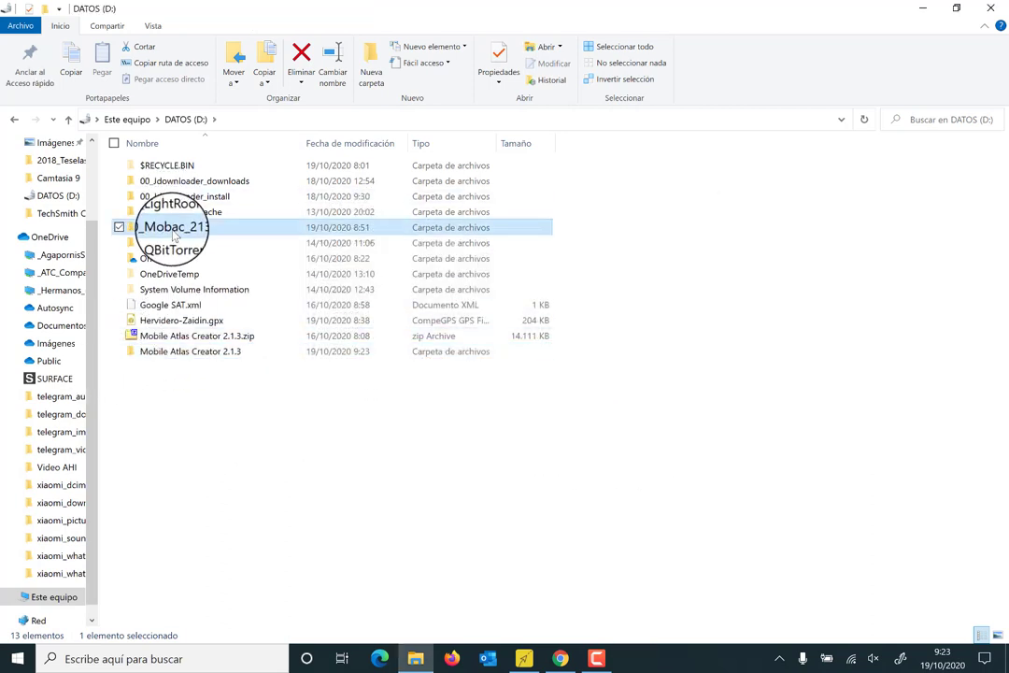
click(171, 355)
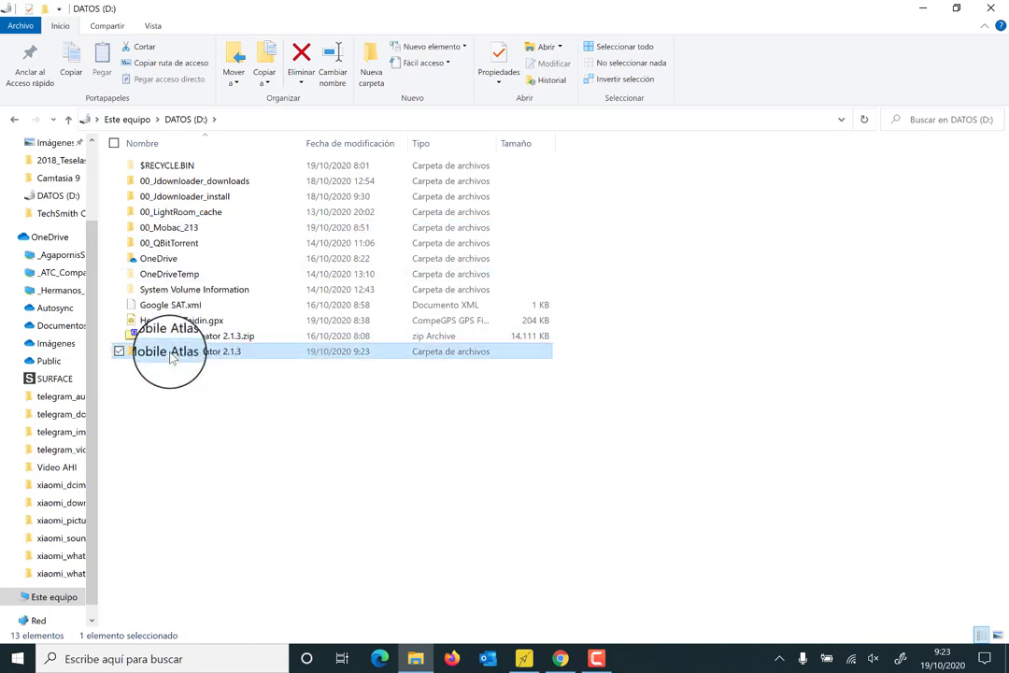
key(Delete)
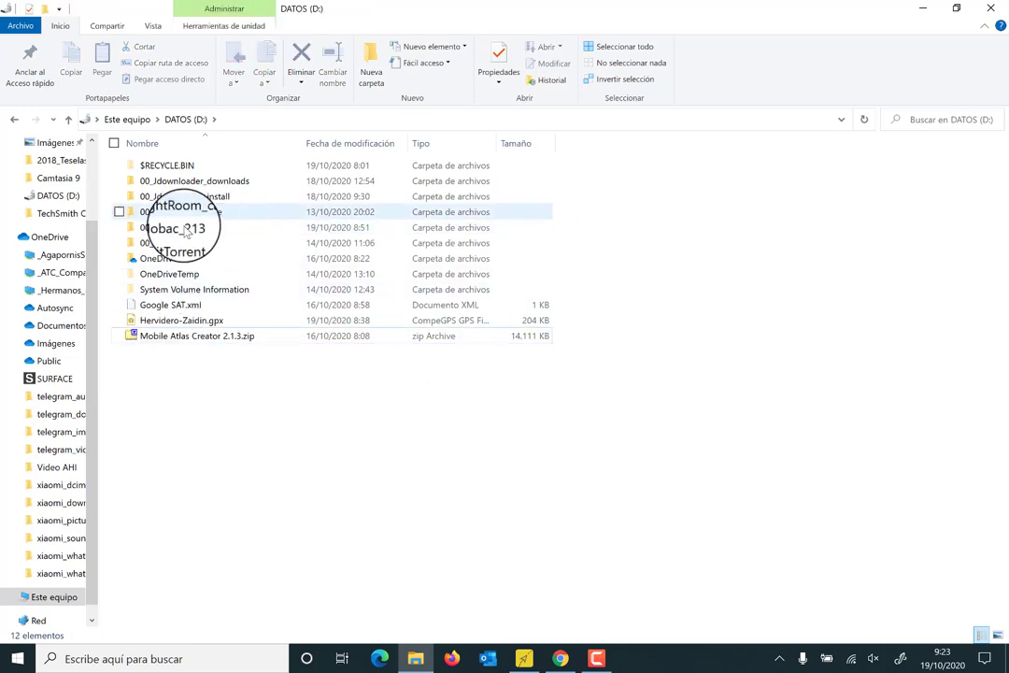
Open the 00_Mobac_213 folder on drive D and look over its atlases and tilestore folders and program files.
click(170, 227)
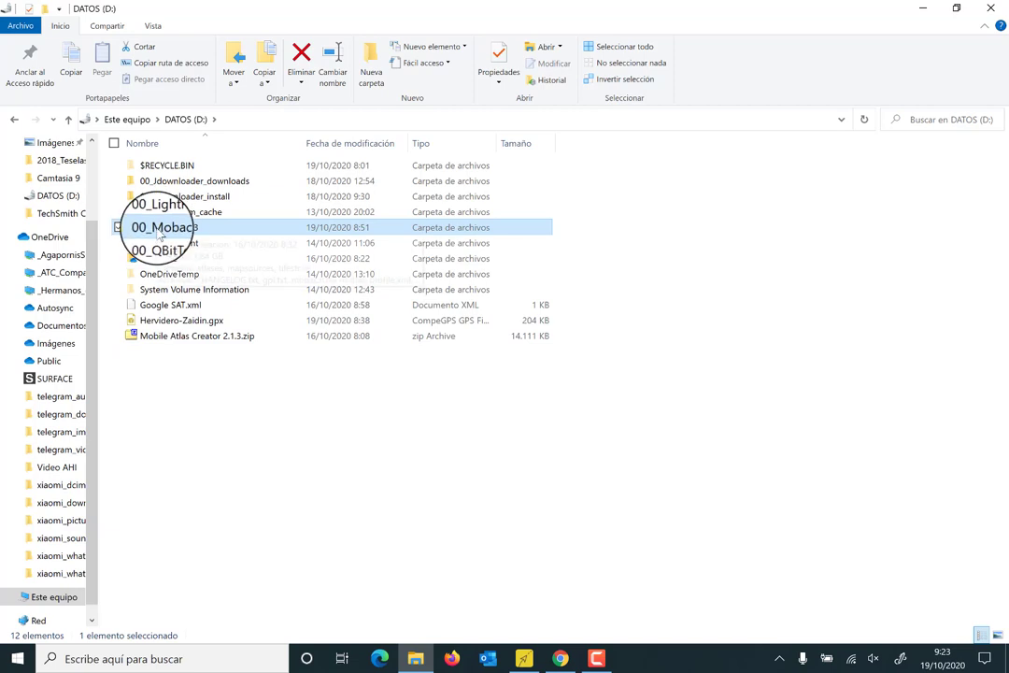
double_click(166, 229)
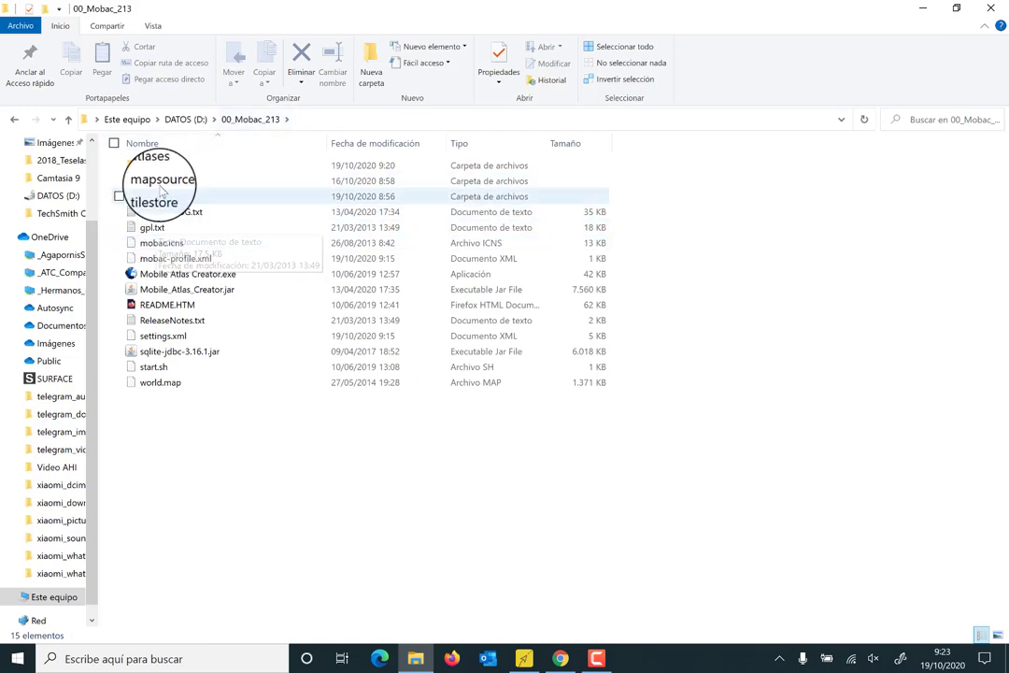
click(140, 165)
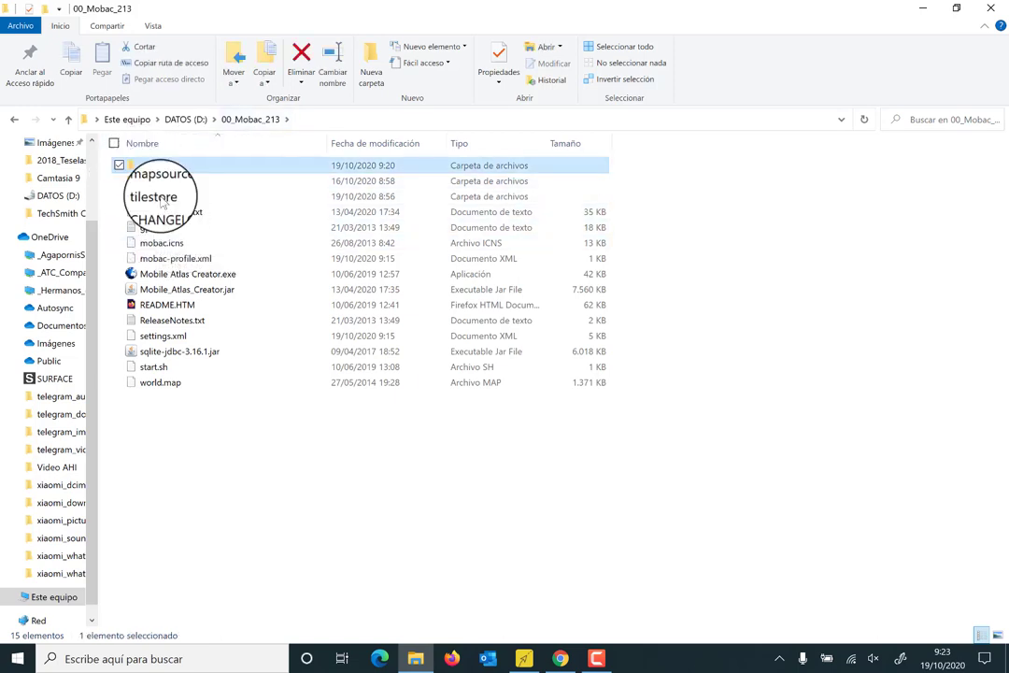
click(210, 198)
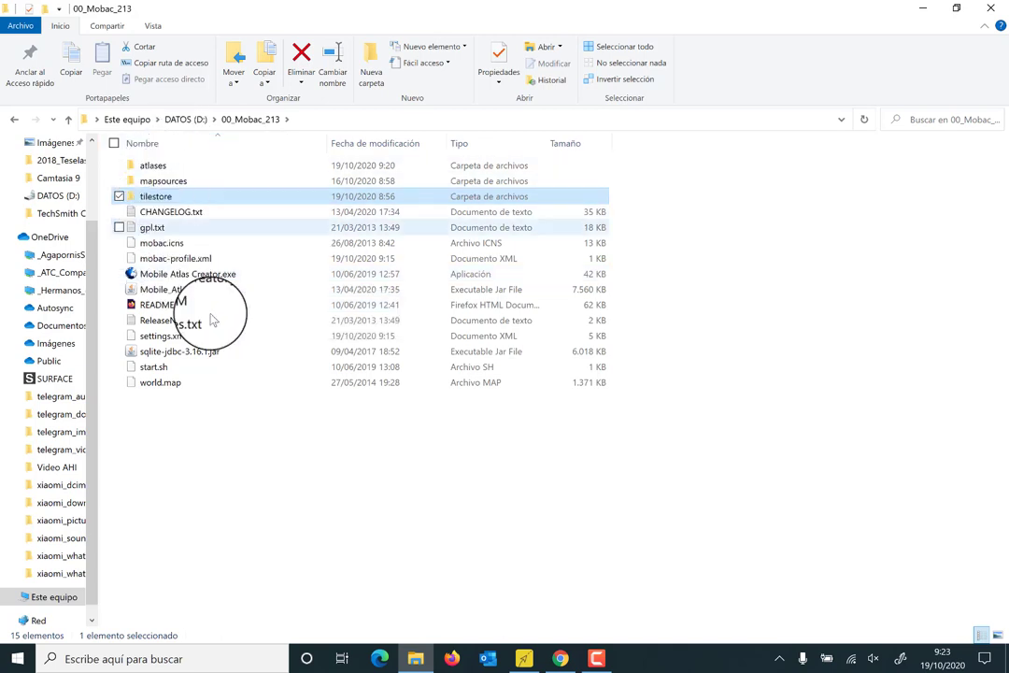
click(355, 509)
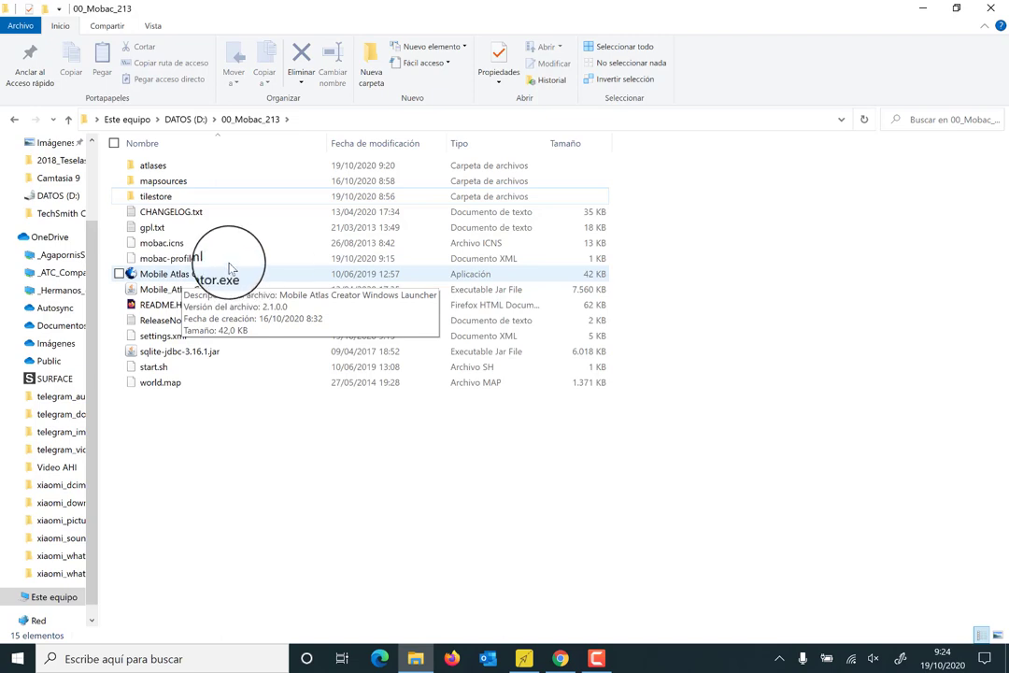
Return to drive D, reopen the 00_Mobac_213 folder and select Mobile Atlas Creator.exe.
click(177, 121)
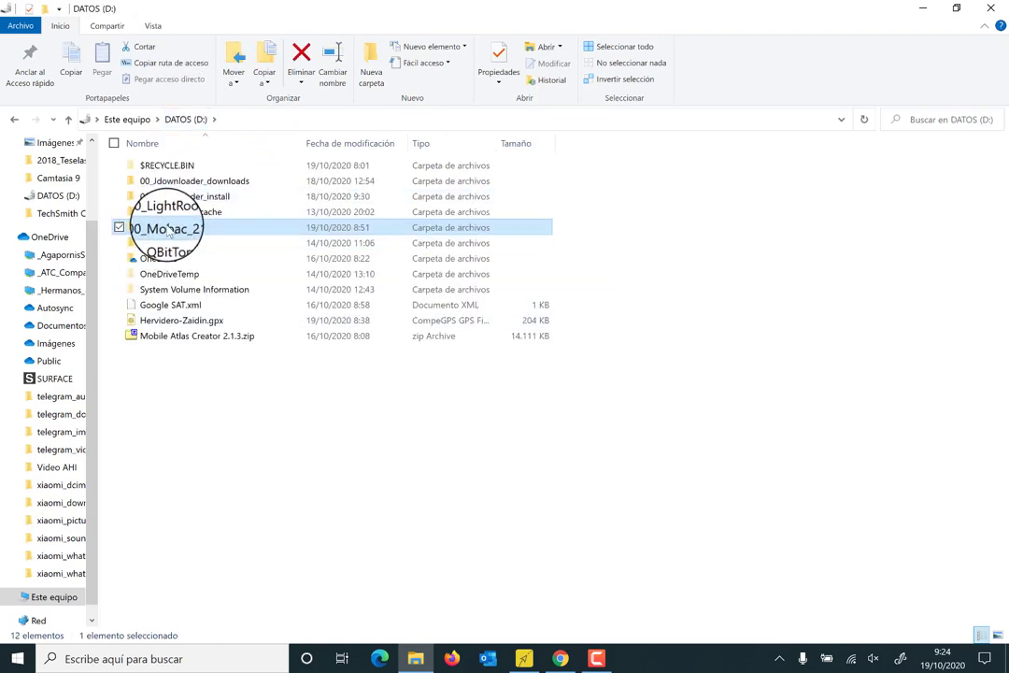
double_click(168, 233)
click(171, 276)
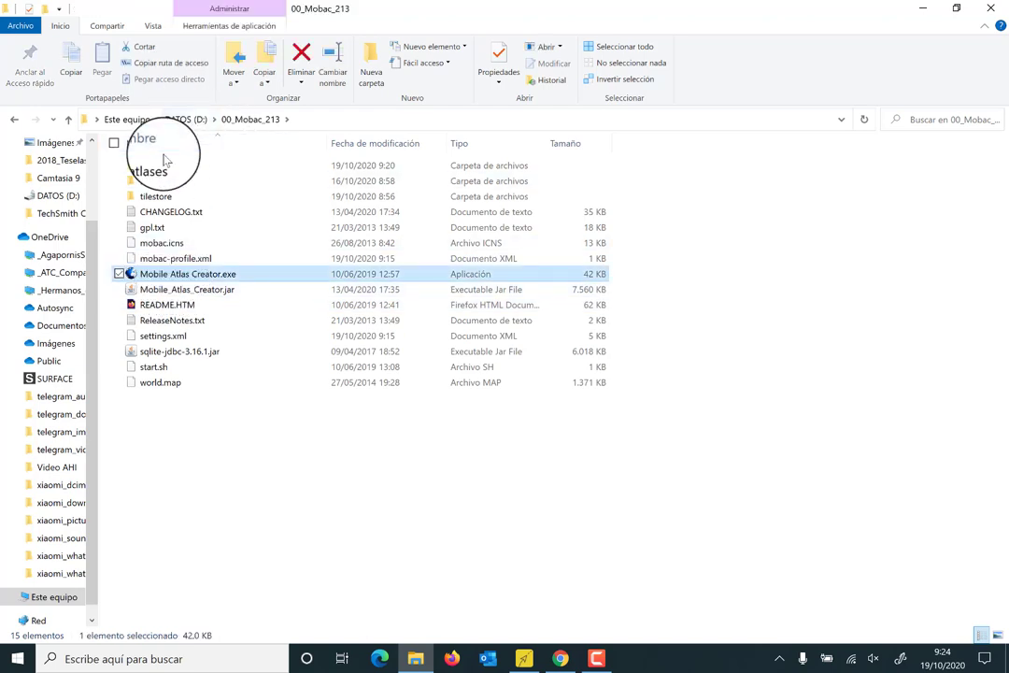
Open the mapsources folder and review the .jar map source files supplied with the program.
mouse_move(188, 184)
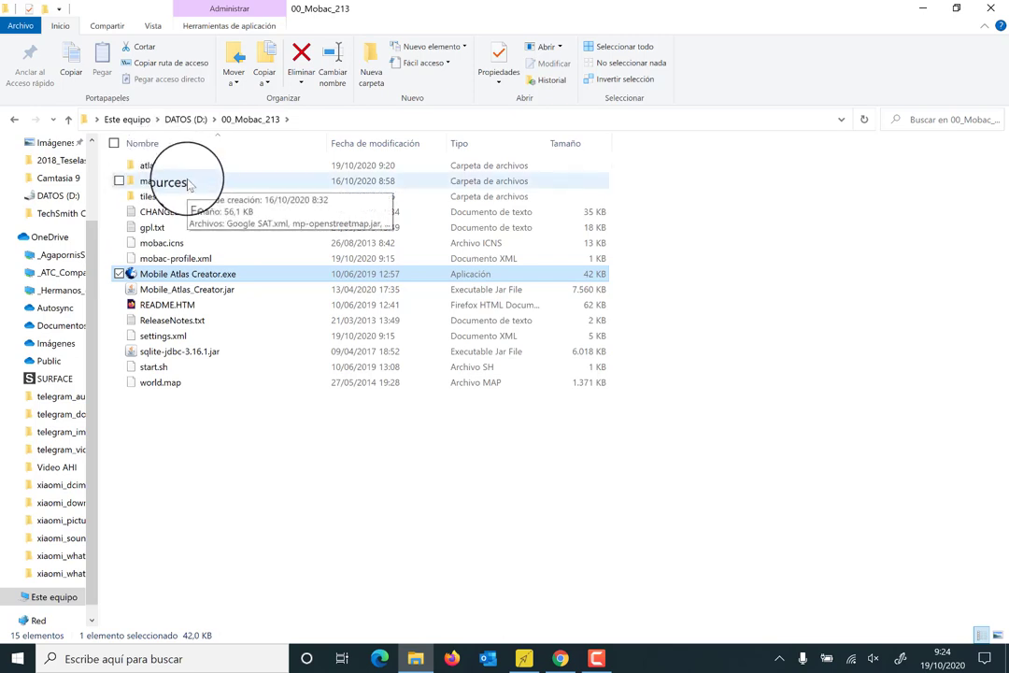
double_click(189, 184)
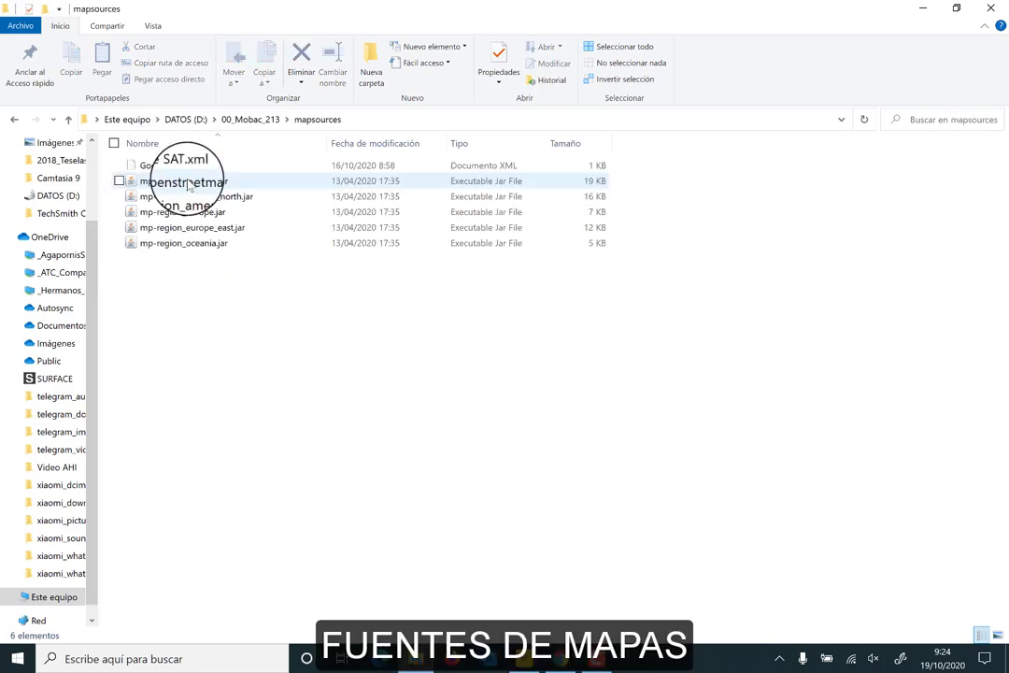
drag(242, 293, 189, 177)
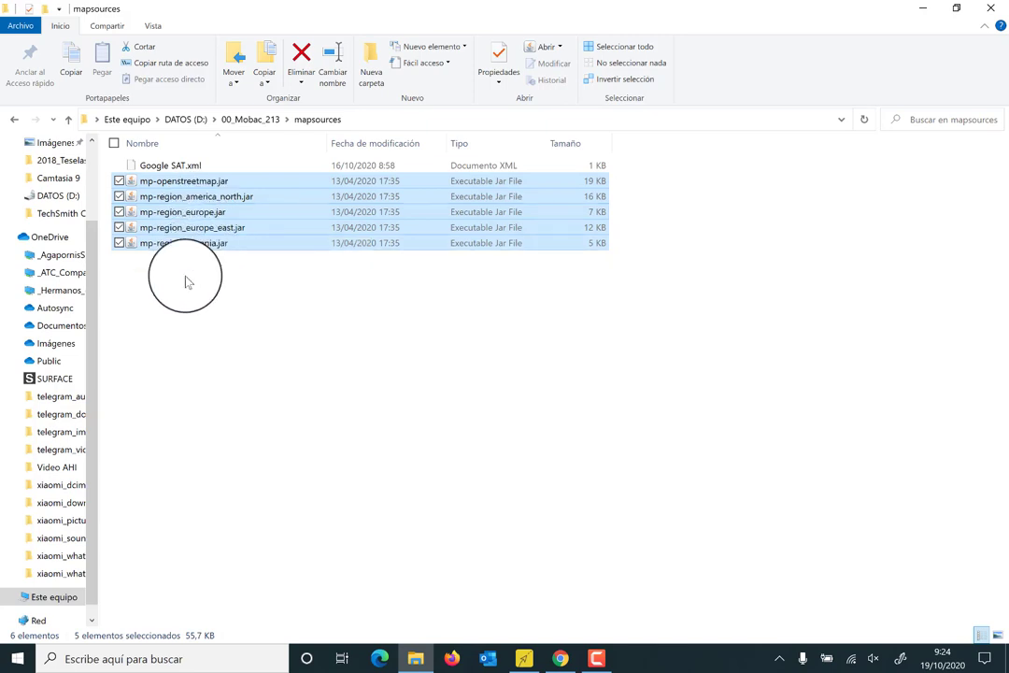
click(241, 322)
Open Google SAT.xml from the mapsources folder in Notepad++.
click(171, 169)
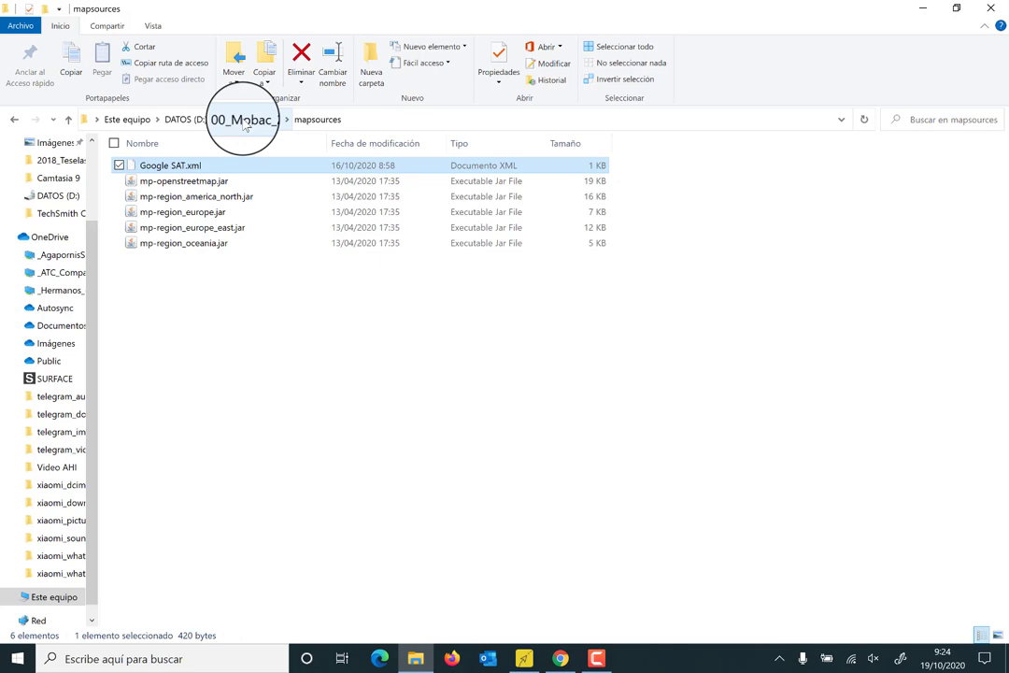
right_click(178, 168)
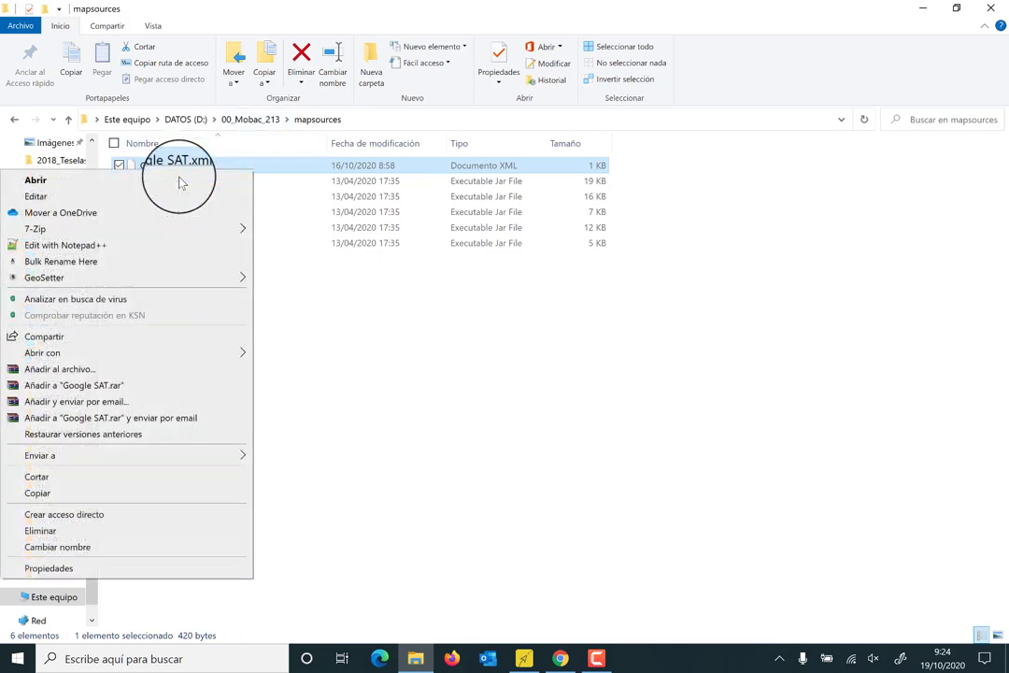
click(121, 247)
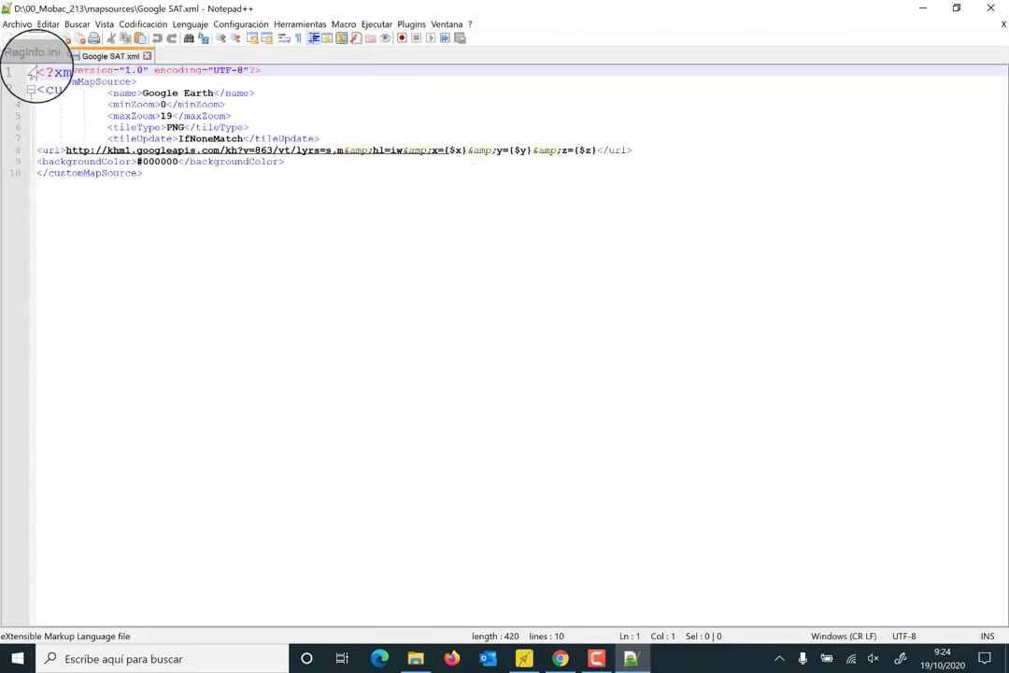
Examine the custom map source code in Google SAT.xml and highlight the map name value Google Earth.
drag(34, 72, 252, 176)
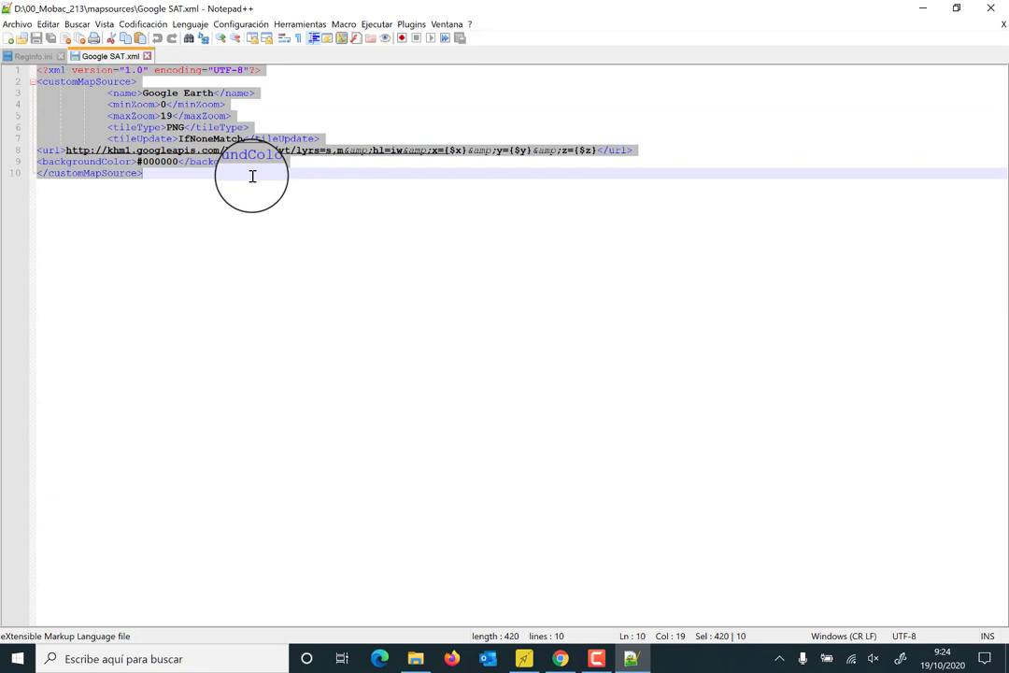
click(145, 88)
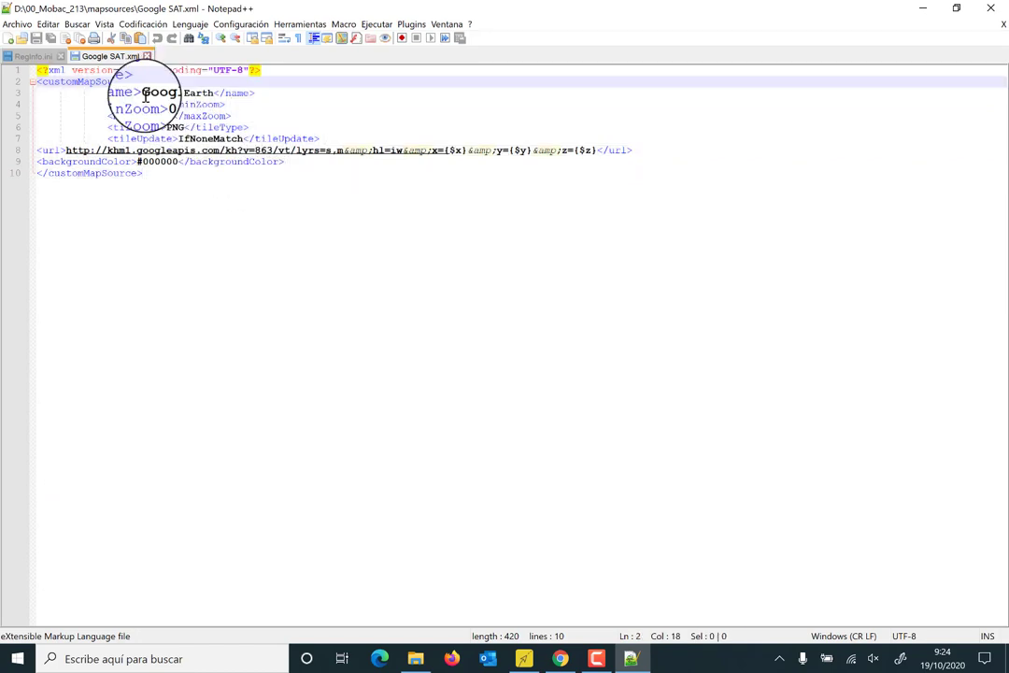
drag(143, 94, 216, 97)
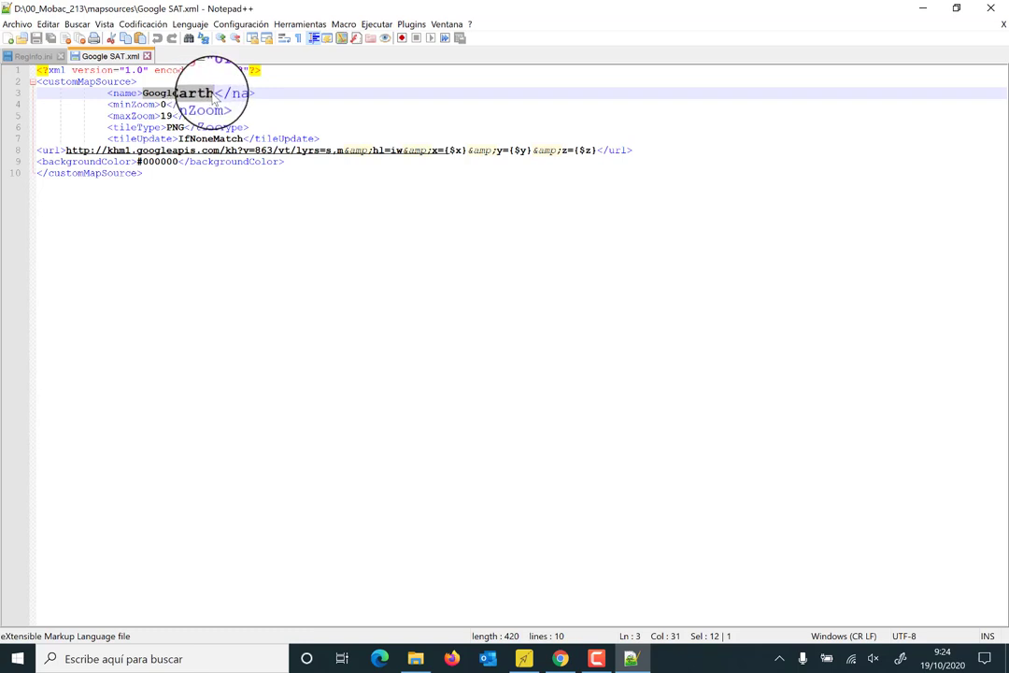
Return to the 00_Mobac_213 folder in File Explorer, launch Mobile Atlas Creator.exe and look through its map source list.
click(215, 95)
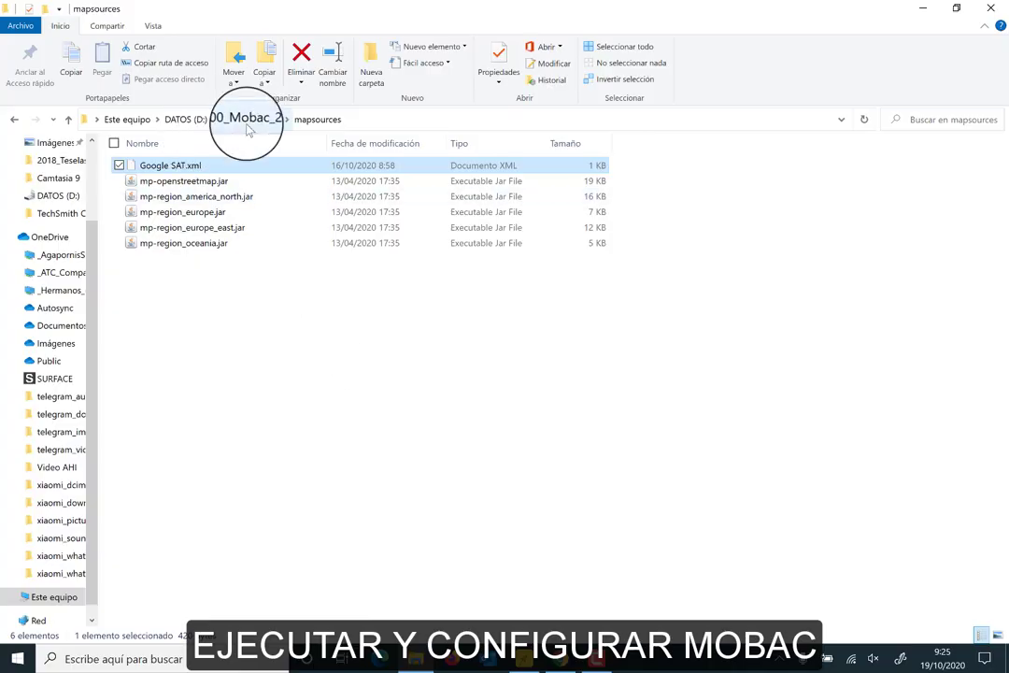
click(249, 127)
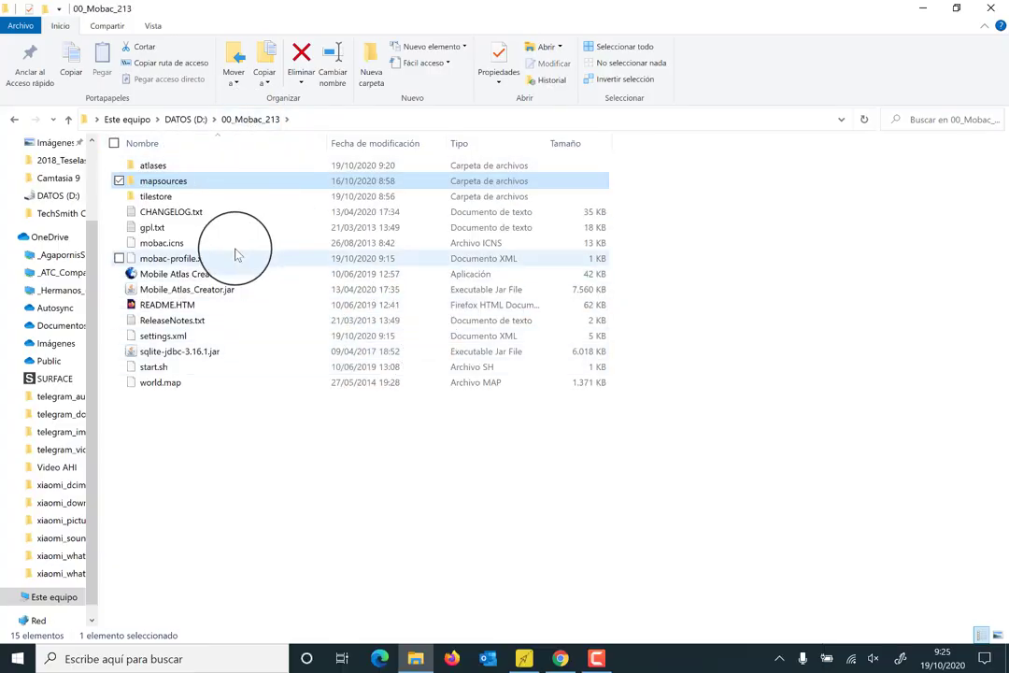
click(188, 275)
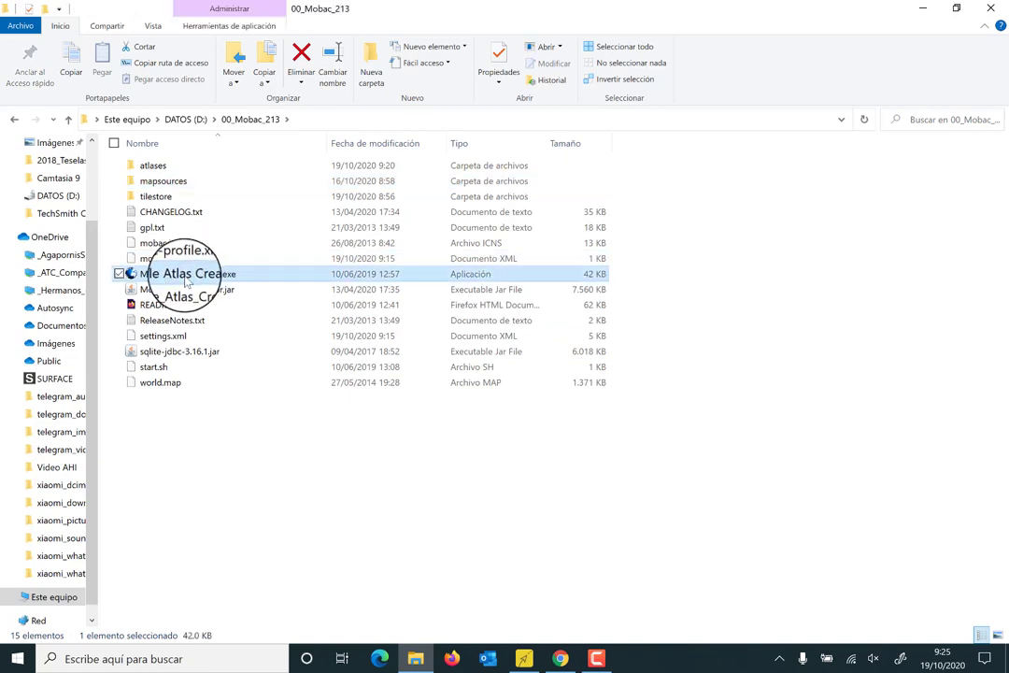
double_click(187, 278)
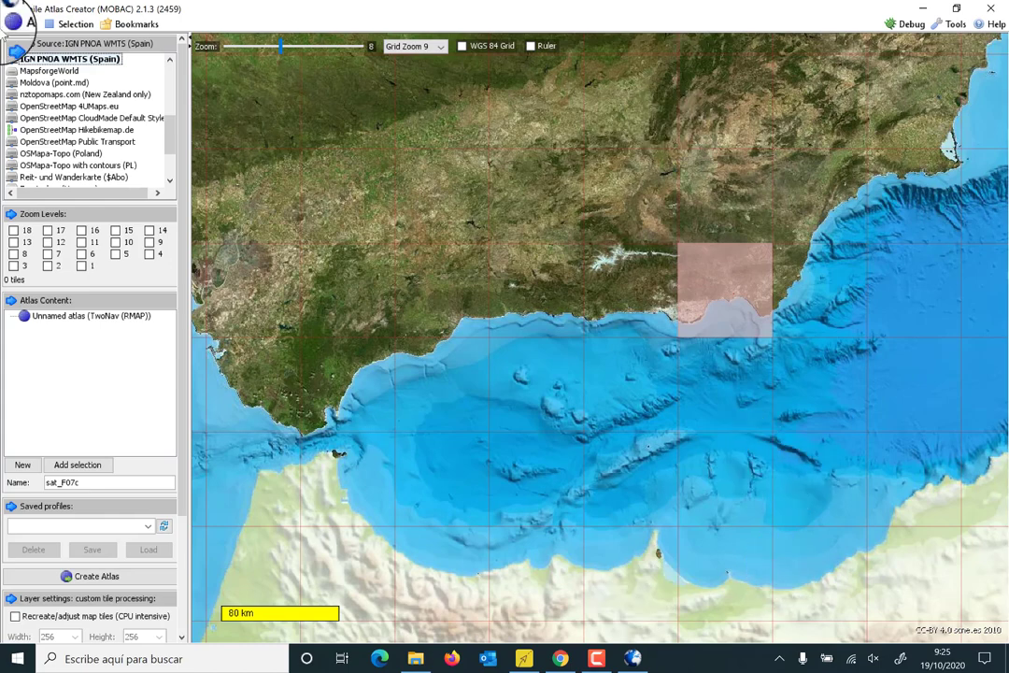
scroll(174, 128, up, 2)
scroll(174, 128, up, 1)
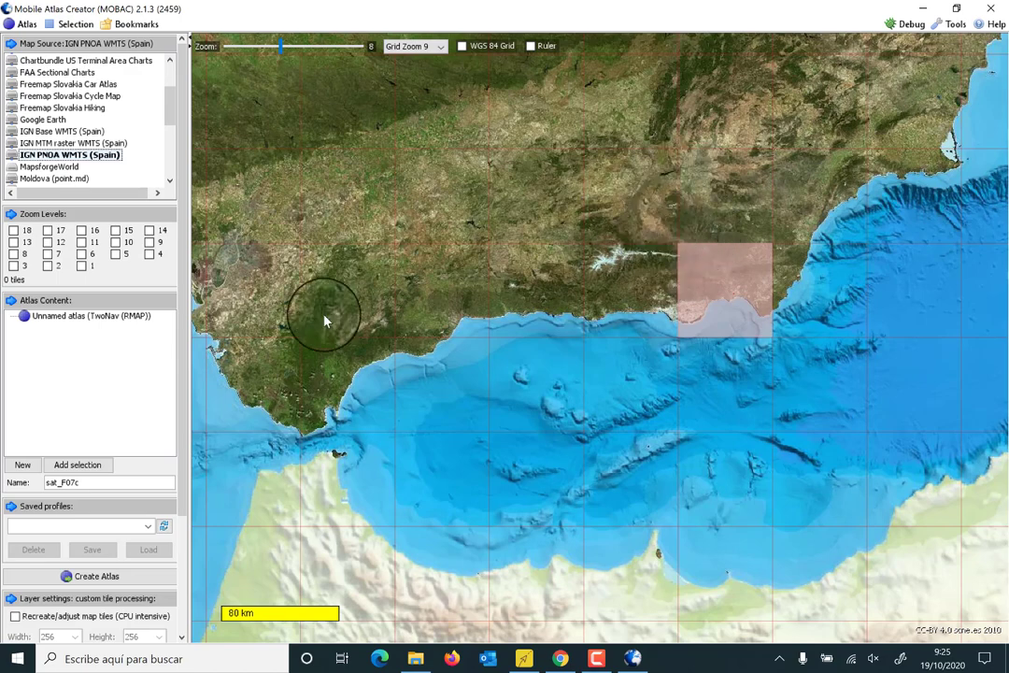
Review the available atlas formats, including BackCountry Navigator (SQLite), and create a new unnamed atlas in TwoNav (RMAP) format.
click(22, 465)
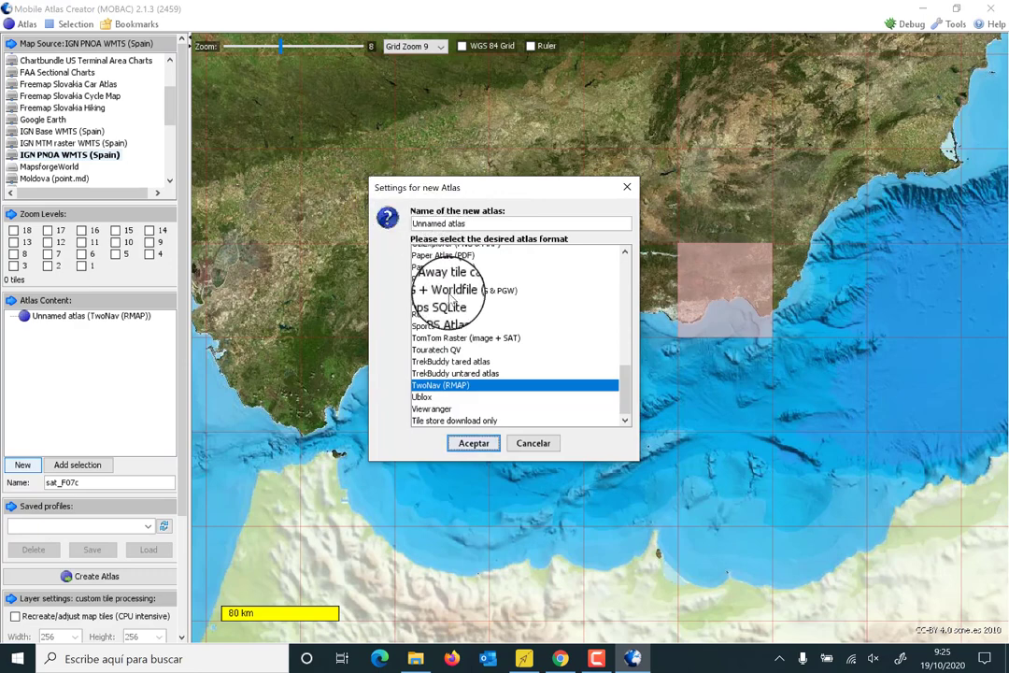
scroll(447, 299, up, 5)
scroll(447, 299, up, 5)
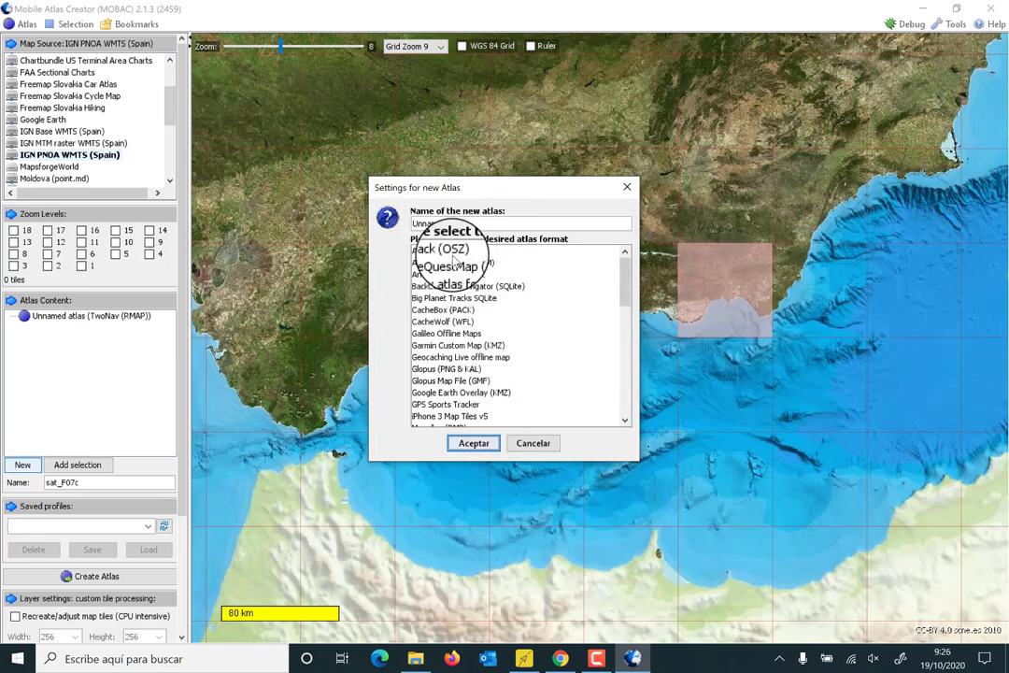
click(449, 252)
click(450, 264)
click(467, 275)
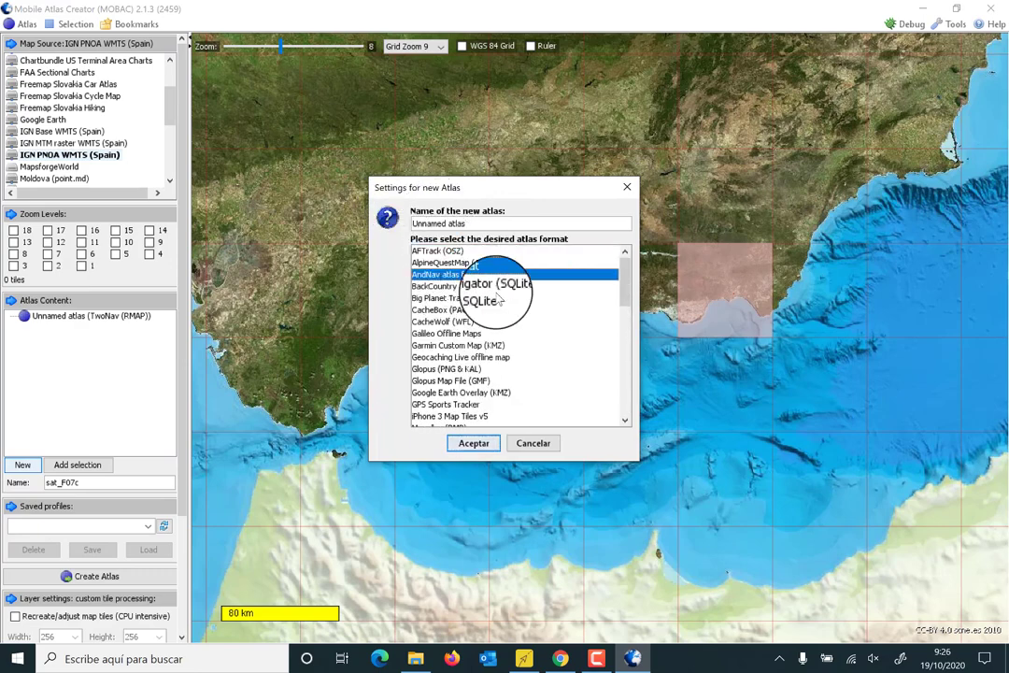
click(492, 287)
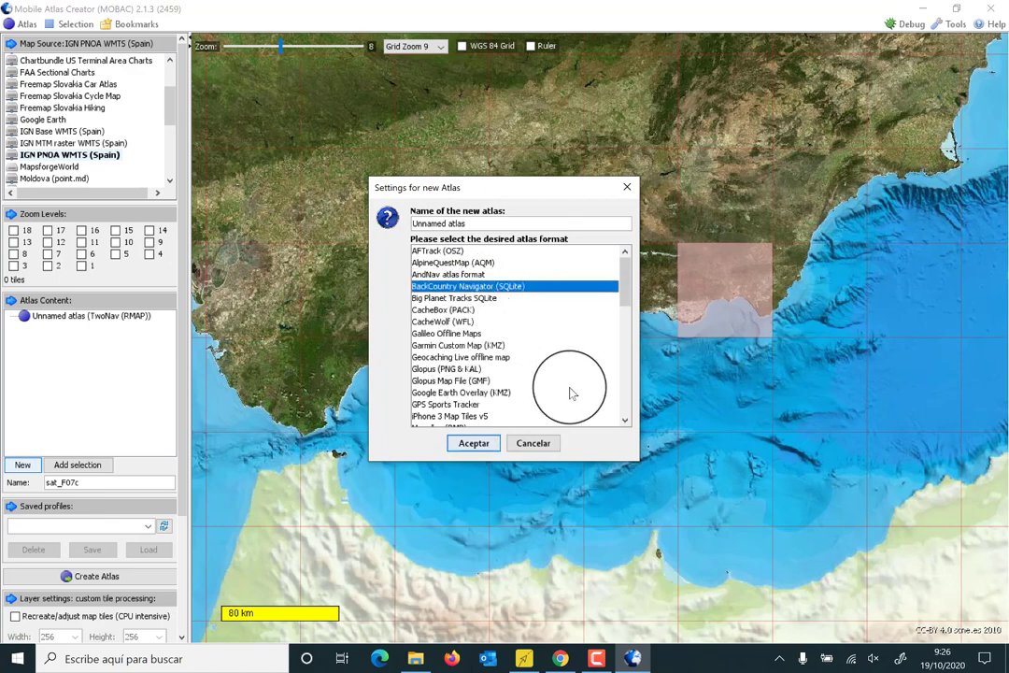
click(493, 346)
scroll(494, 369, down, 12)
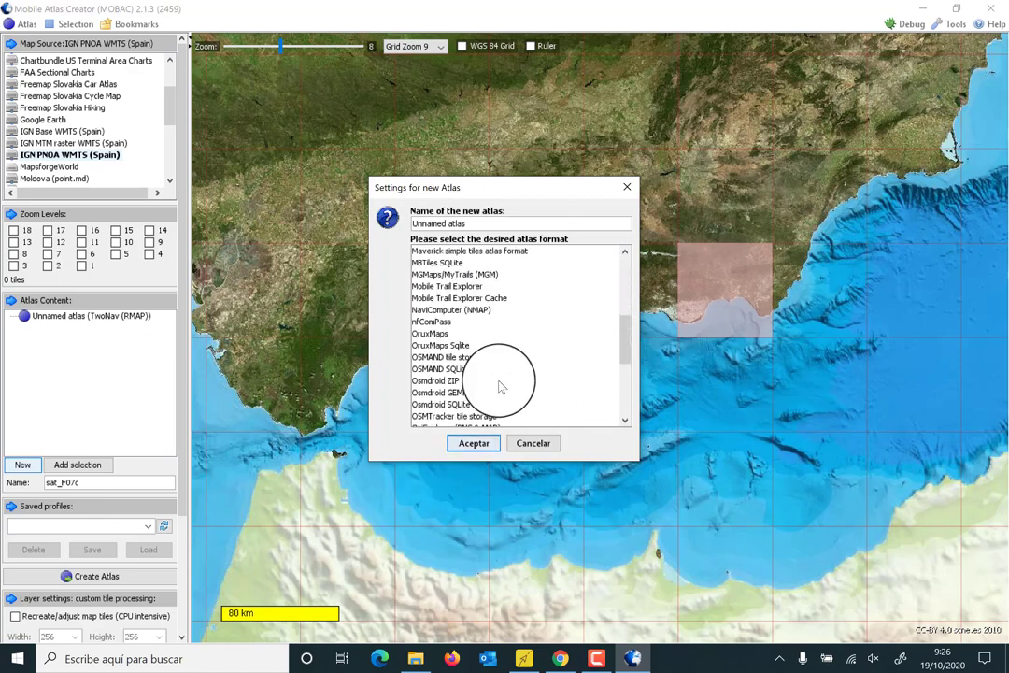
scroll(495, 383, down, 3)
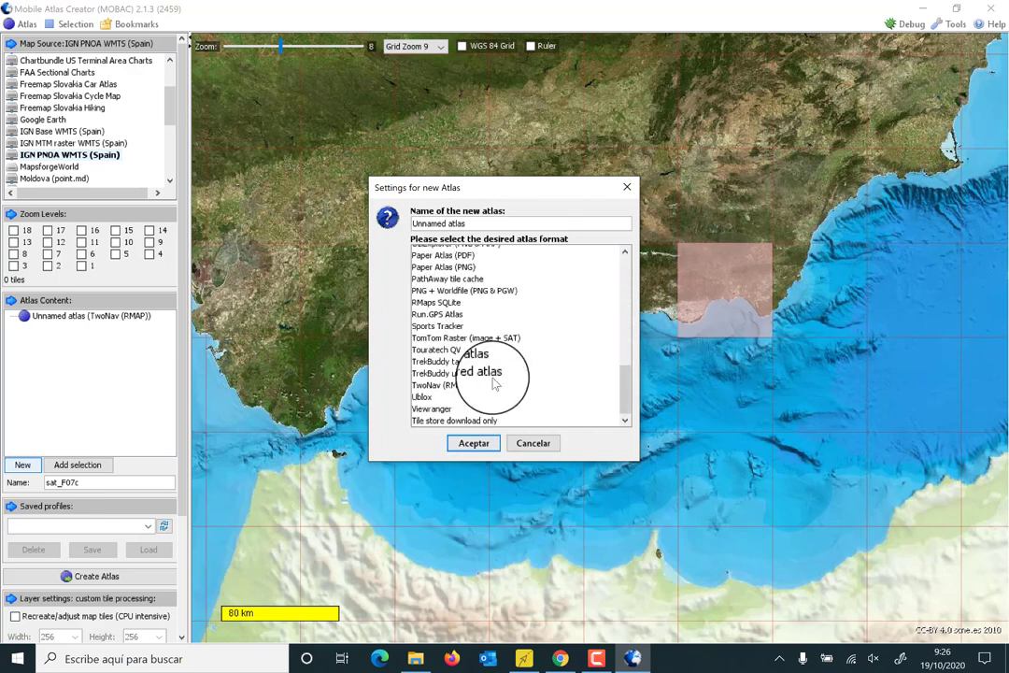
click(432, 385)
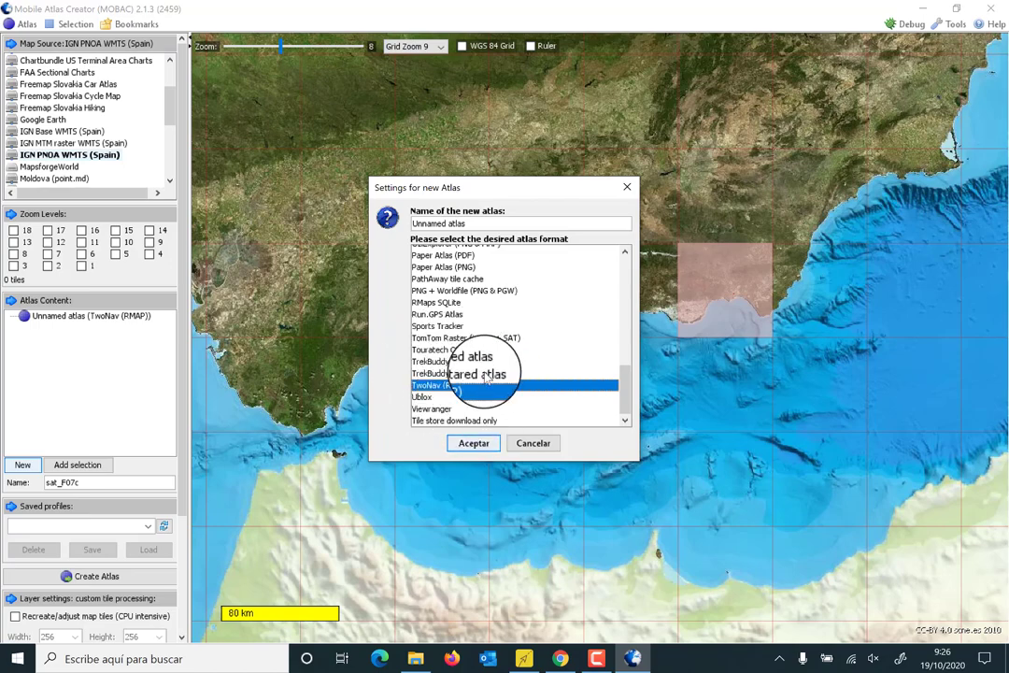
click(474, 446)
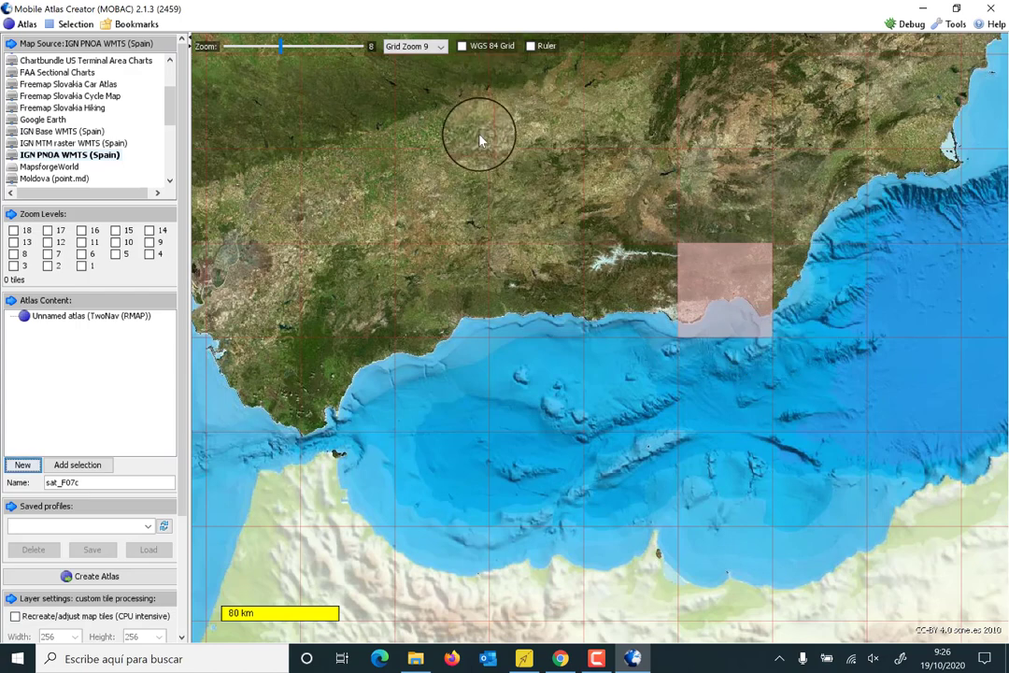
Create the new atlas again, trying Paper Atlas (PNG) before settling on the TwoNav (RMAP) format.
click(23, 465)
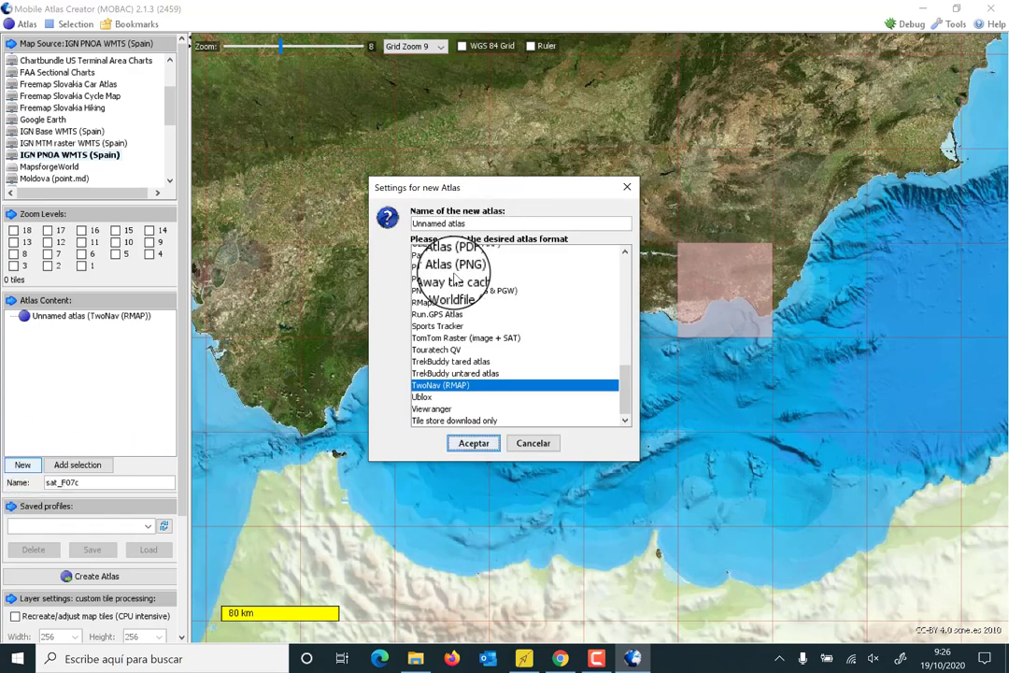
scroll(480, 304, up, 5)
scroll(448, 392, down, 2)
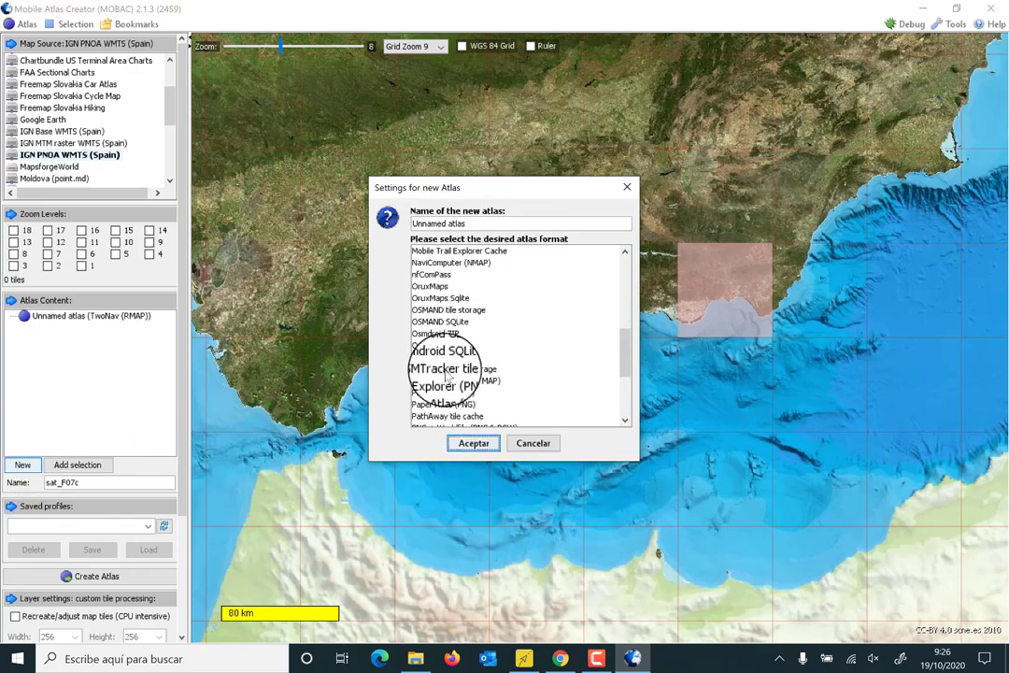
scroll(449, 387, down, 1)
click(447, 370)
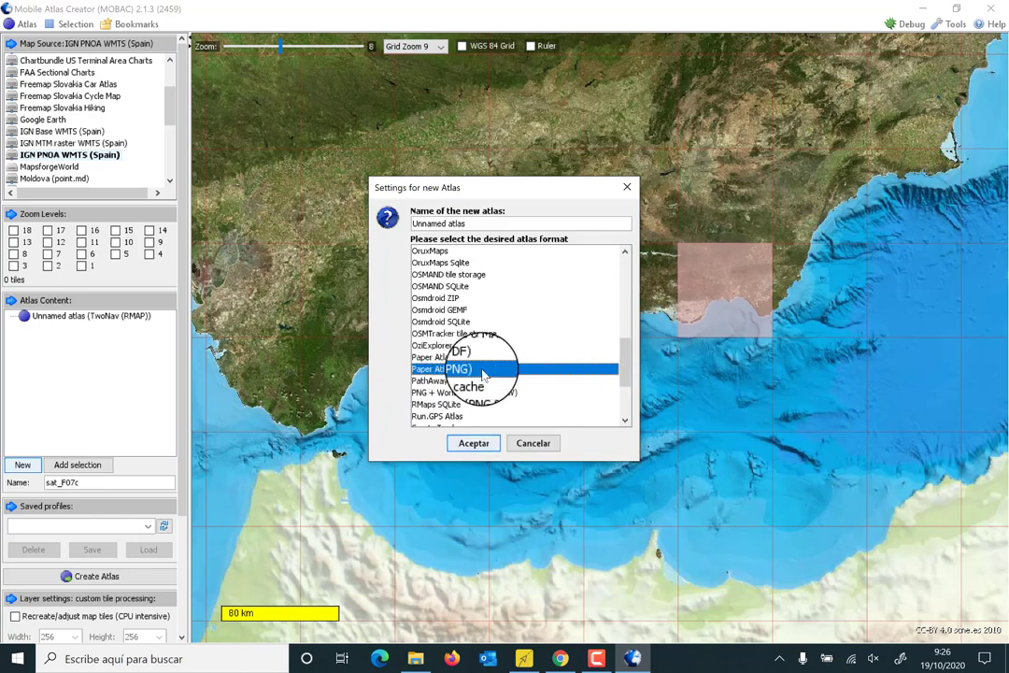
scroll(485, 397, down, 3)
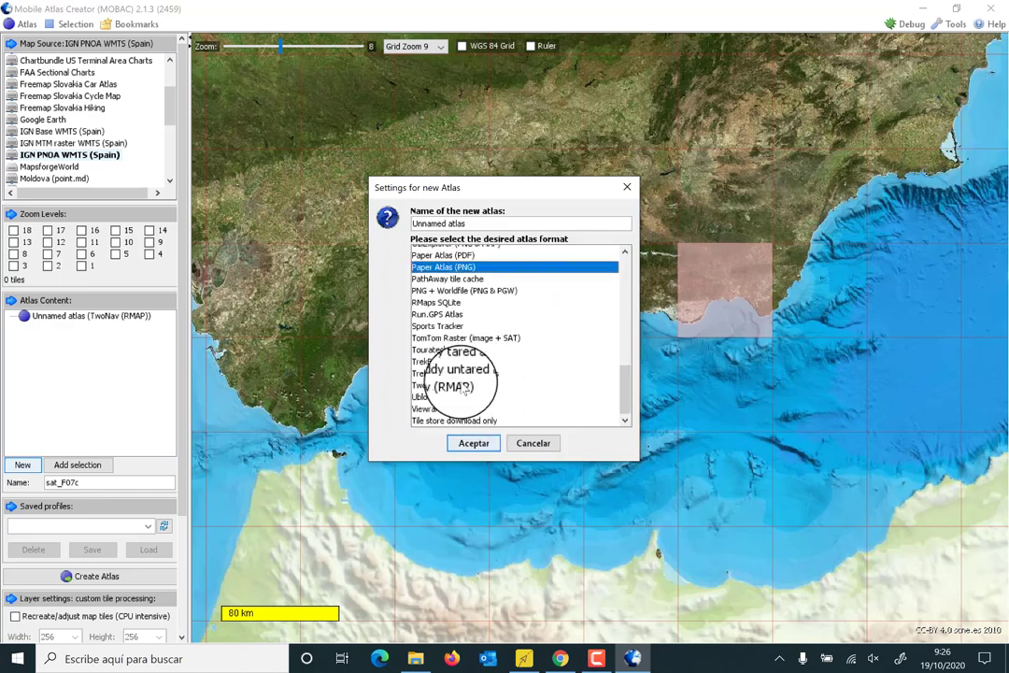
click(456, 384)
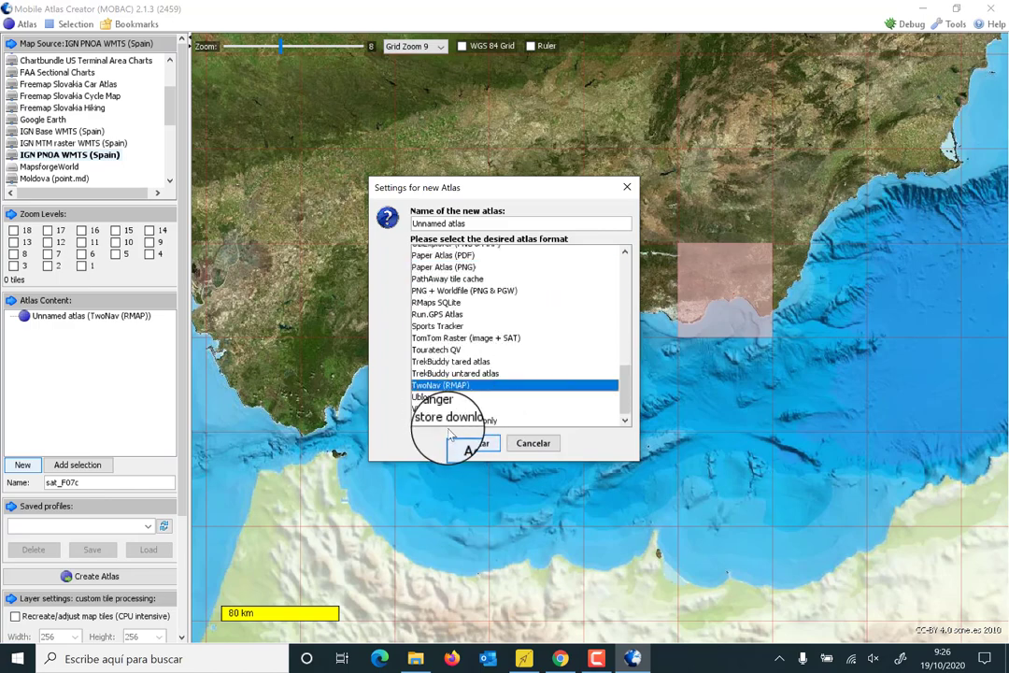
click(473, 443)
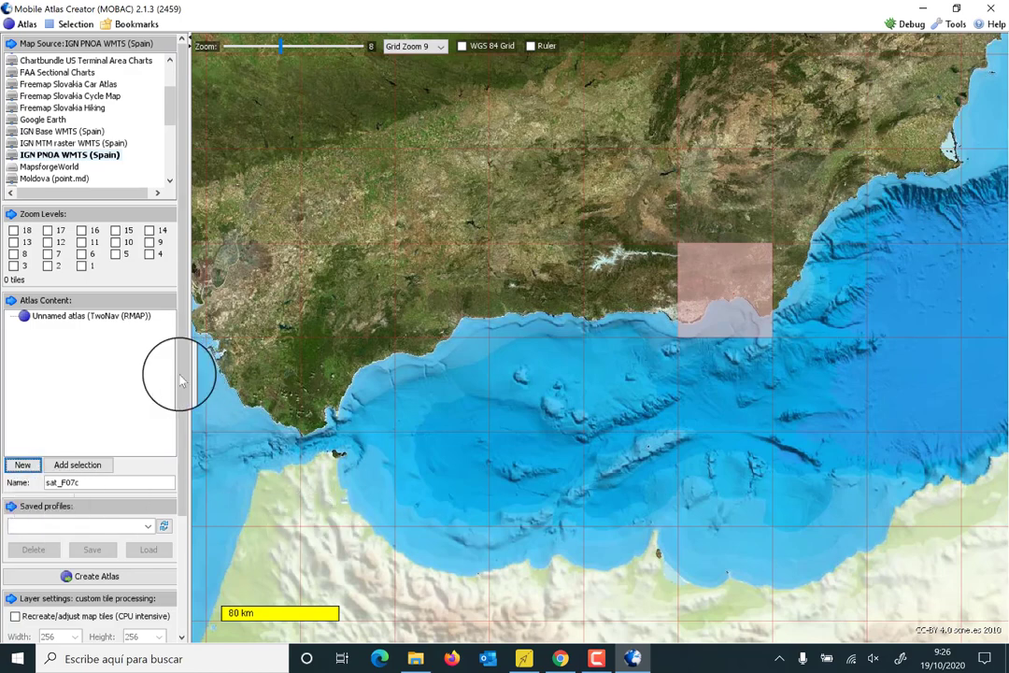
Enable recreating/adjusting map tiles in the layer settings, review the tile format options, and disable it again.
drag(181, 384, 171, 505)
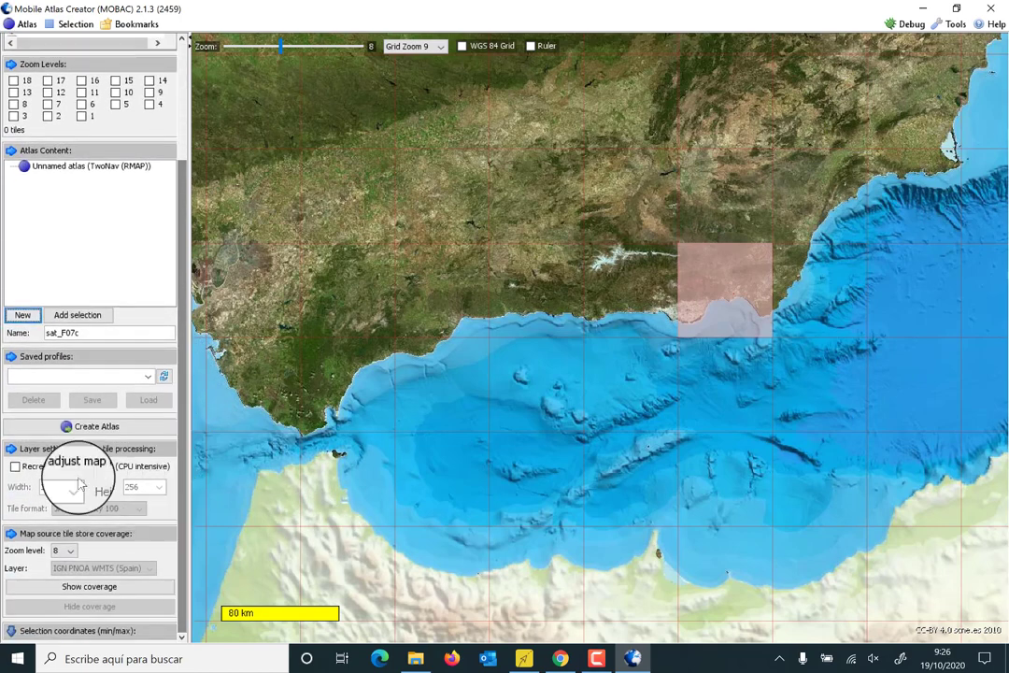
click(14, 468)
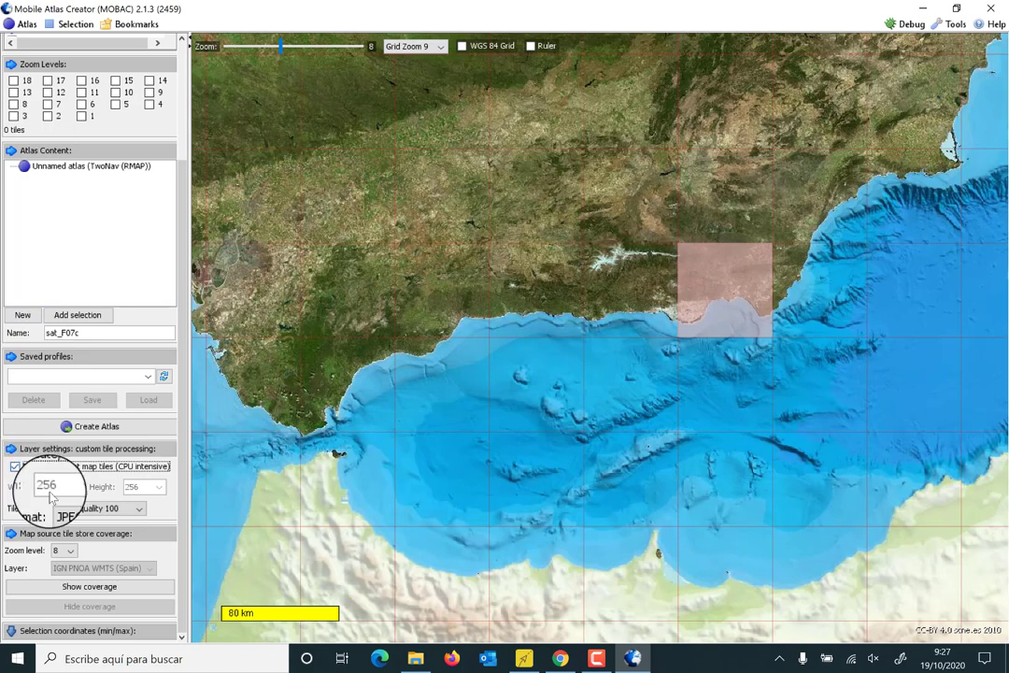
click(101, 508)
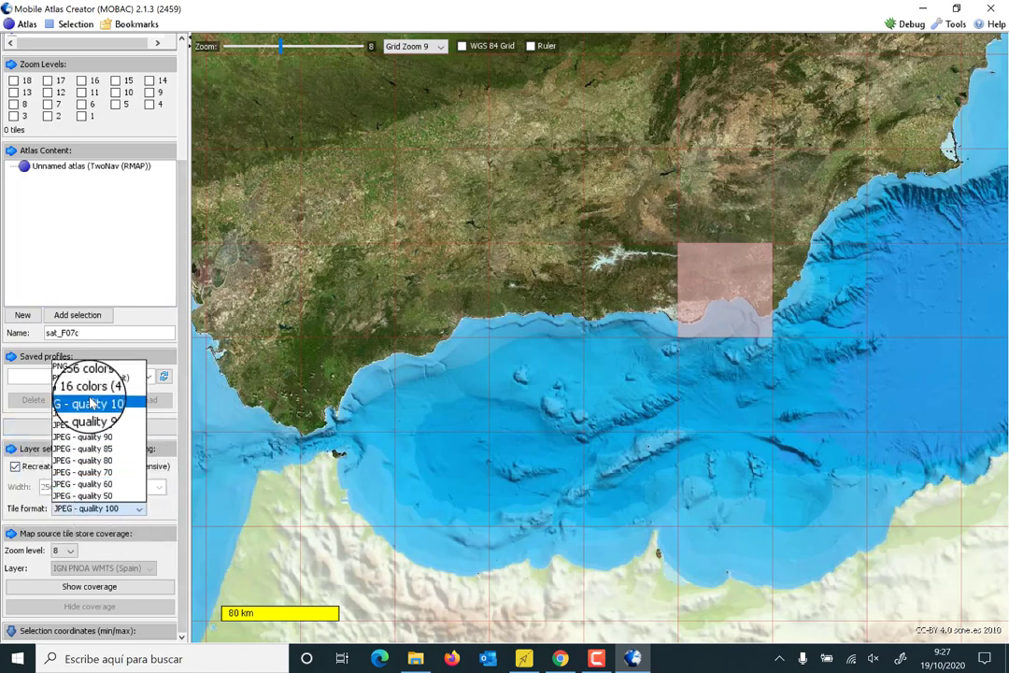
click(26, 487)
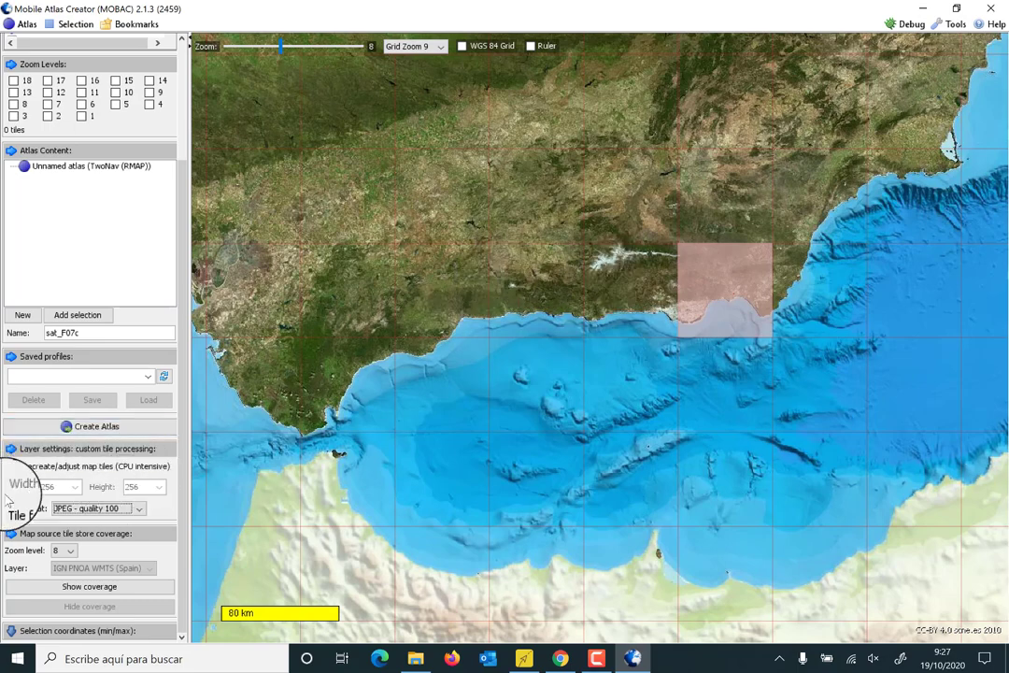
double_click(15, 467)
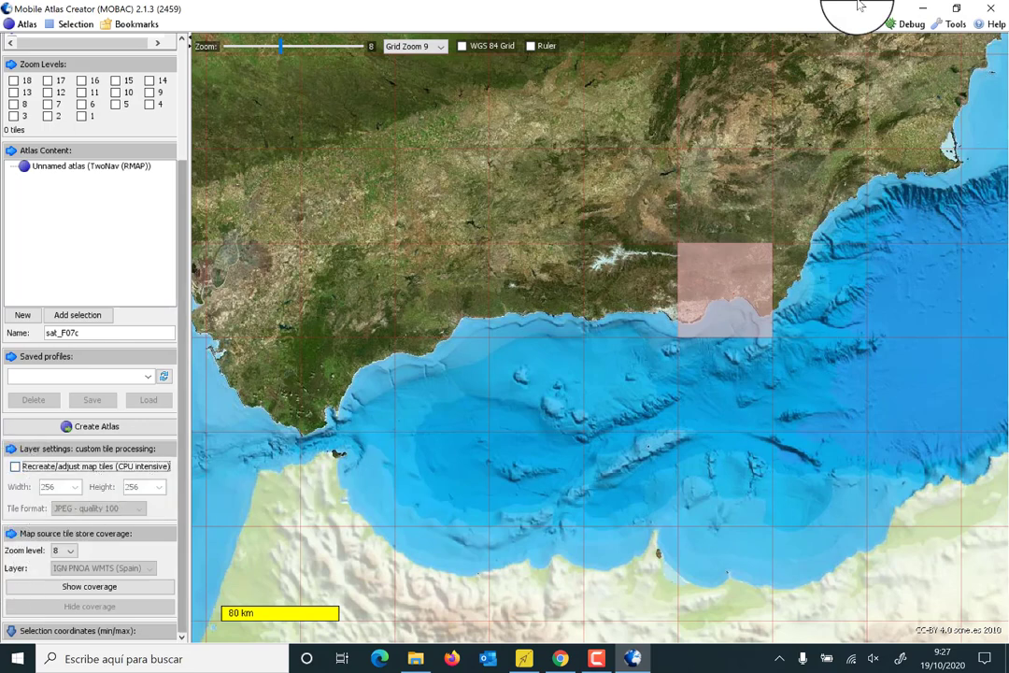
Set the maximum width and height of rectangular maps to 1048575 in the Map size settings and review the other sizes.
click(951, 31)
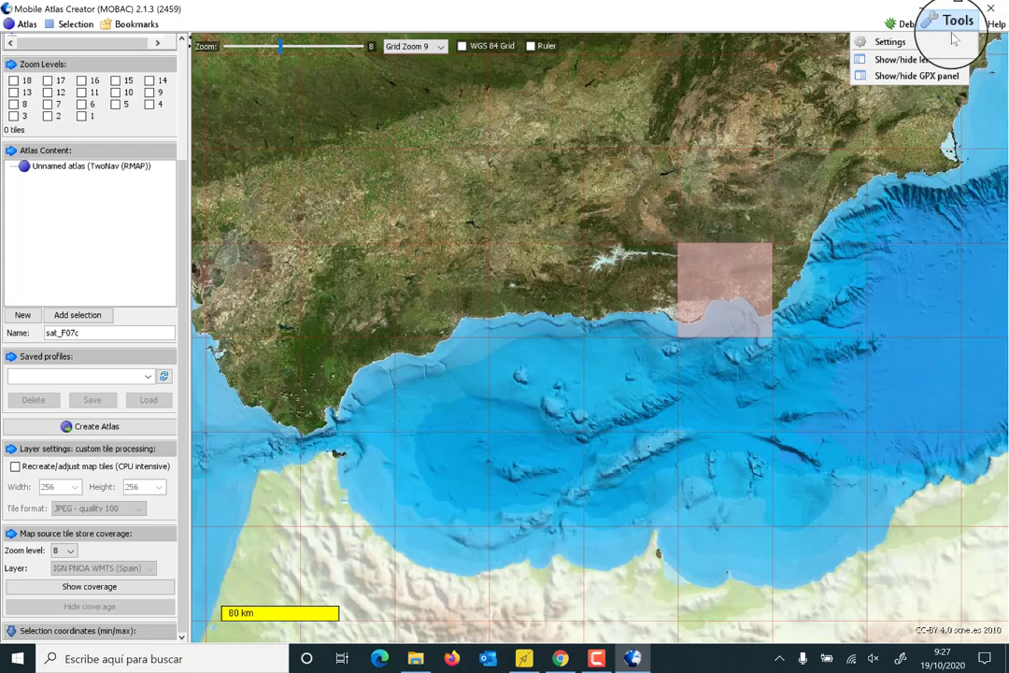
click(948, 41)
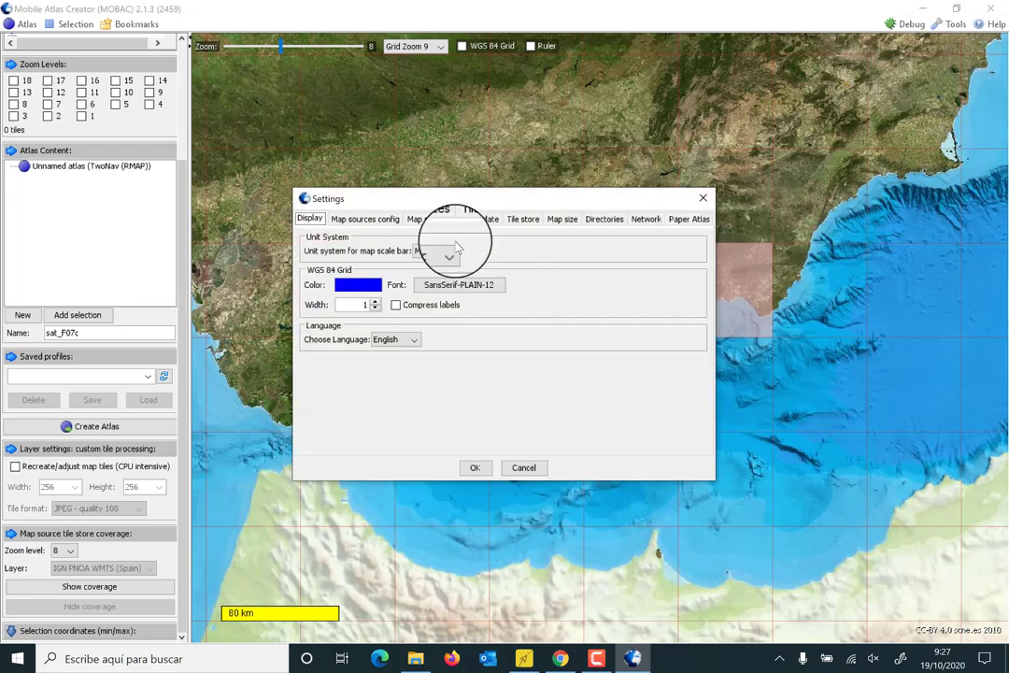
click(563, 223)
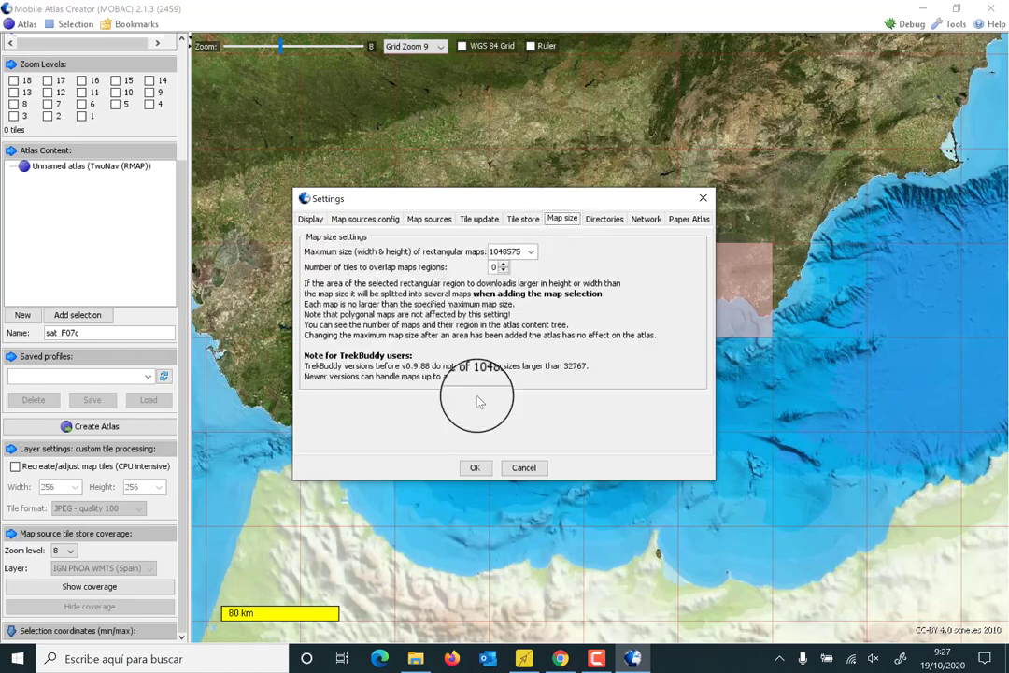
click(529, 254)
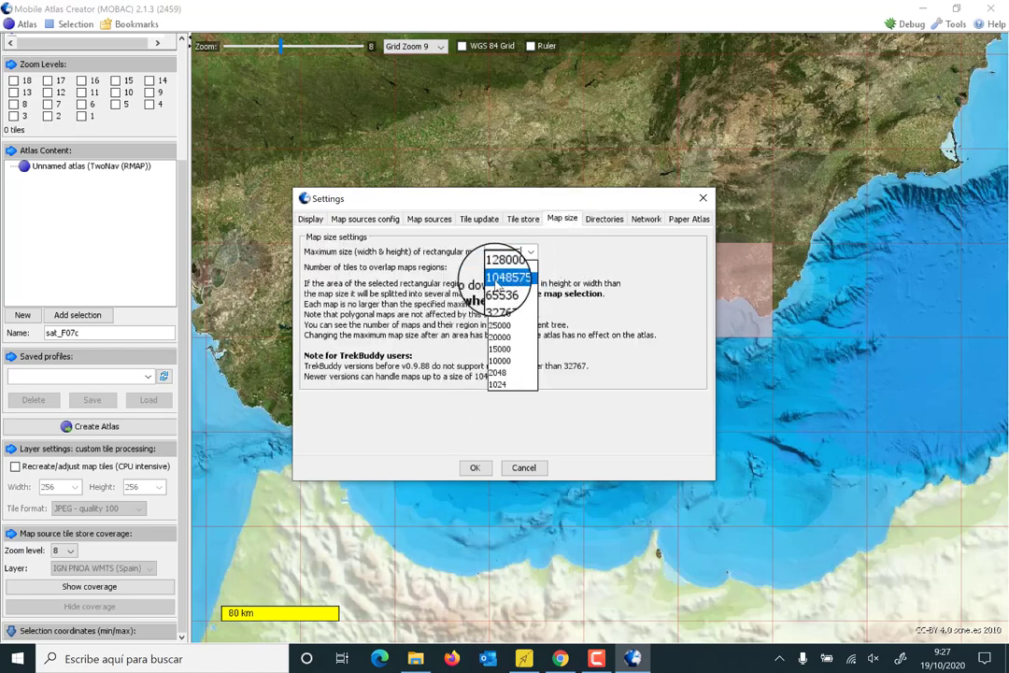
click(511, 283)
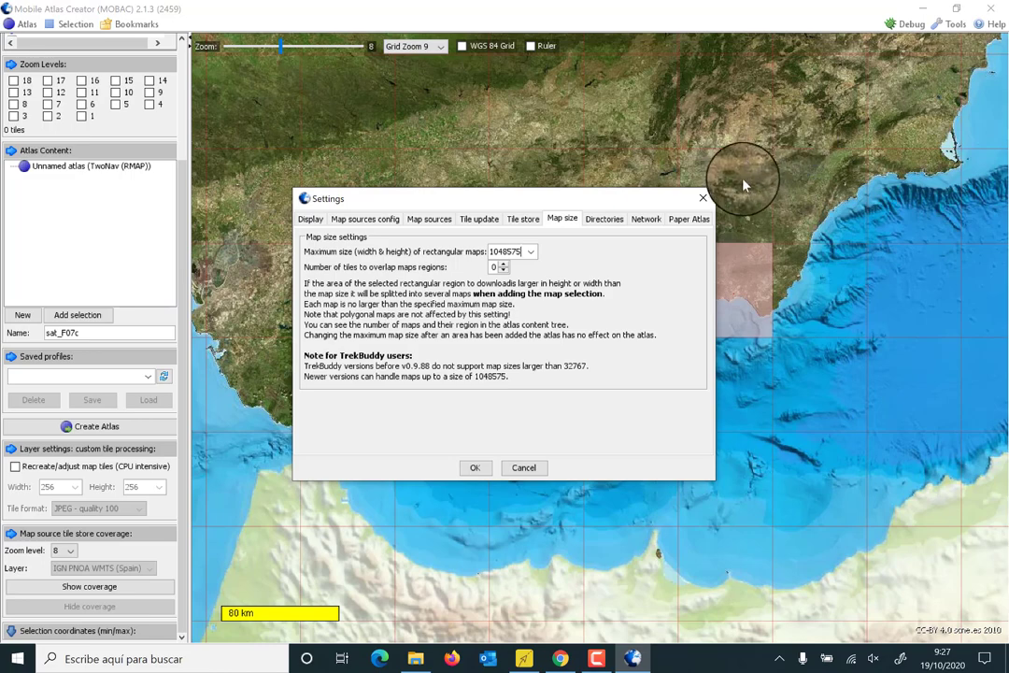
click(532, 254)
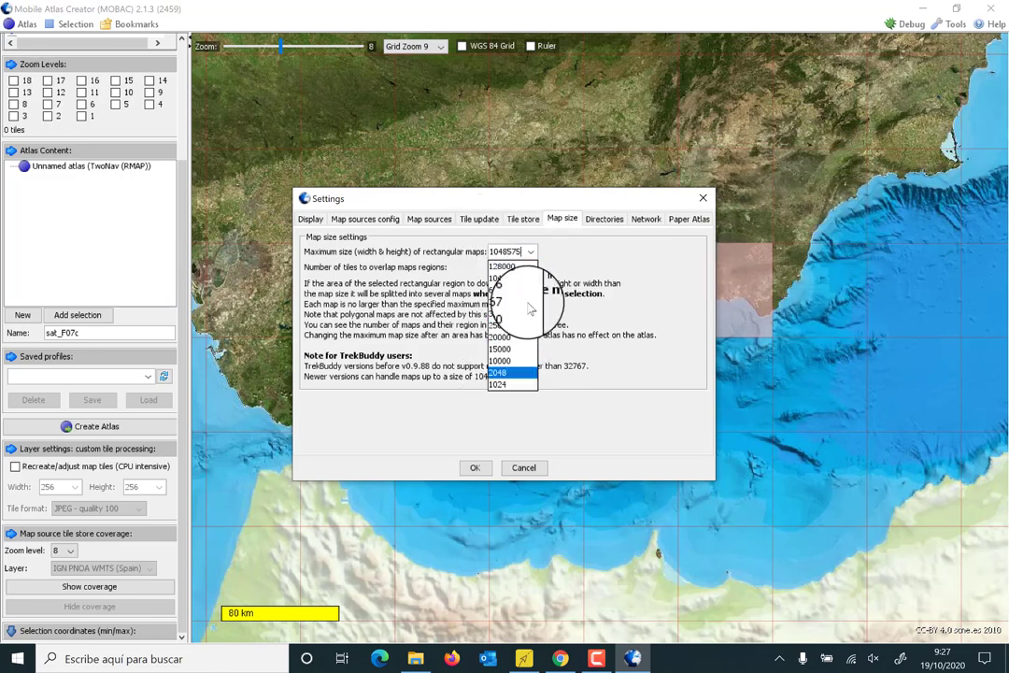
click(578, 259)
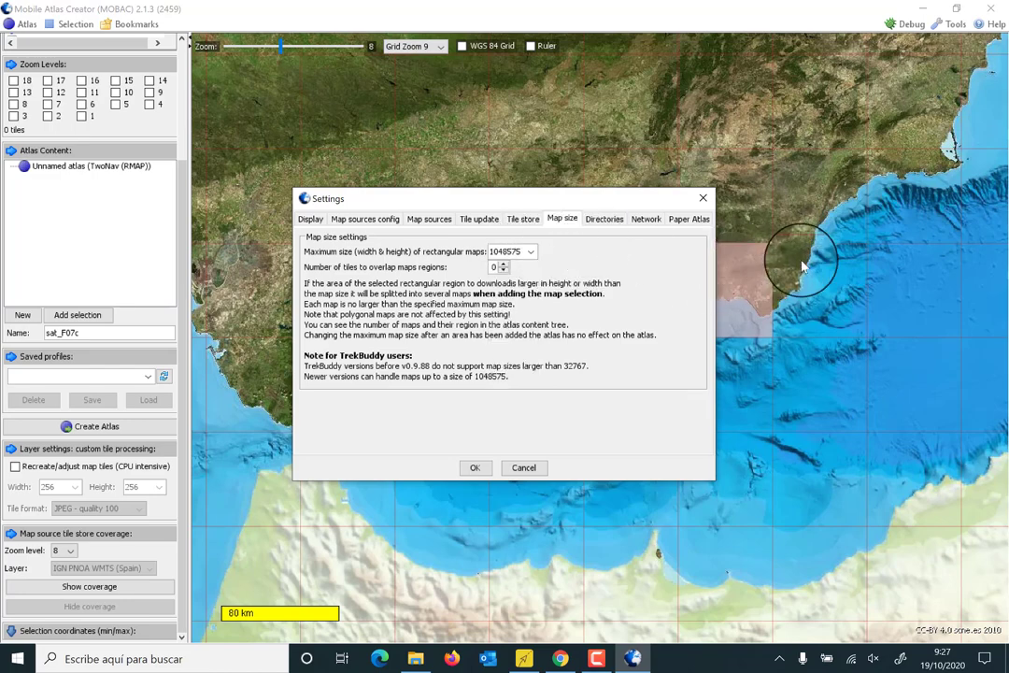
View the tile expiration settings, and in File Explorer open the tilestore folder and select the Pnoa tile database folder.
click(482, 220)
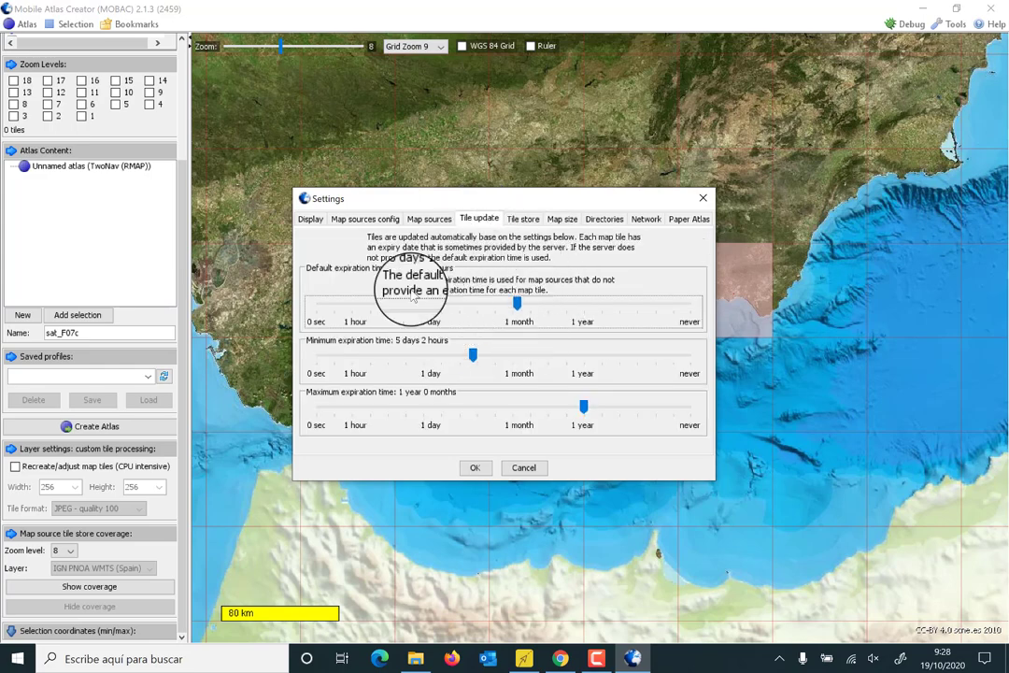
click(416, 657)
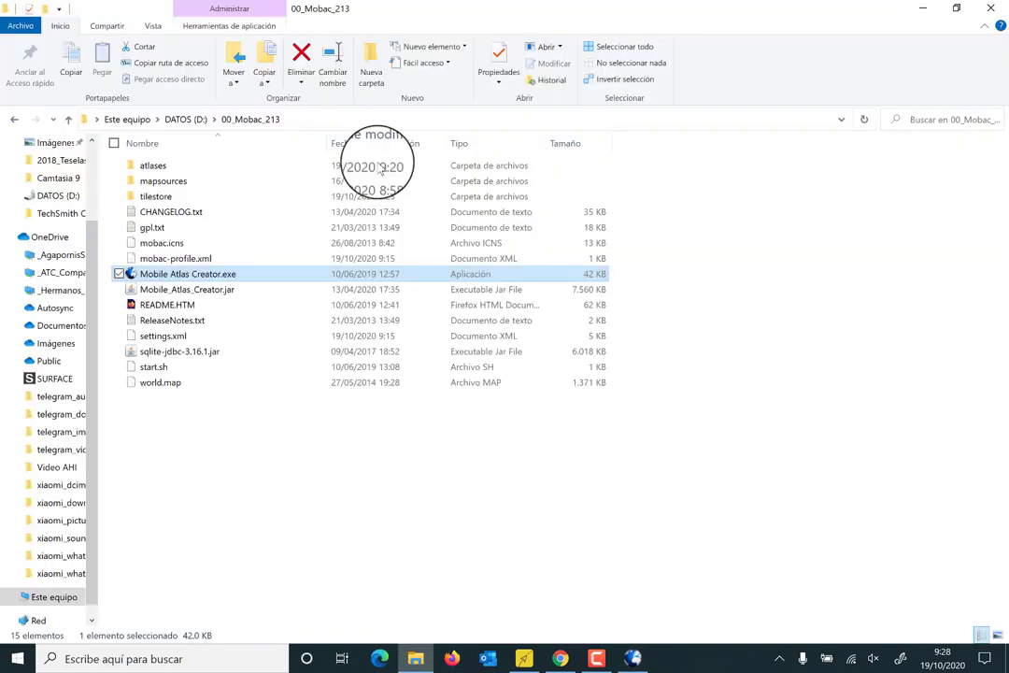
double_click(168, 196)
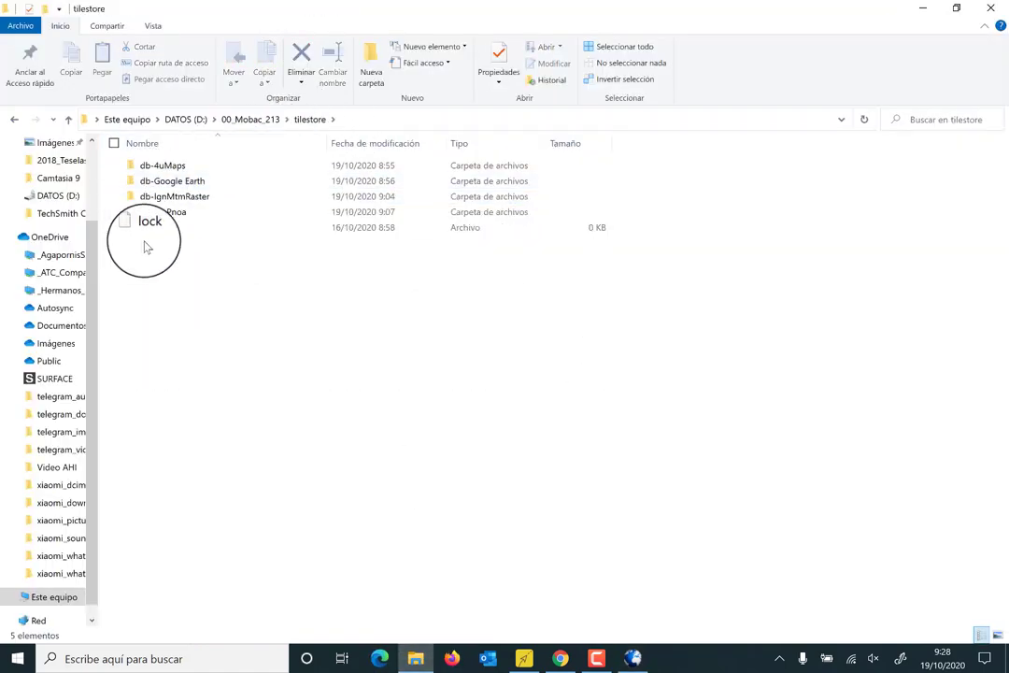
click(170, 221)
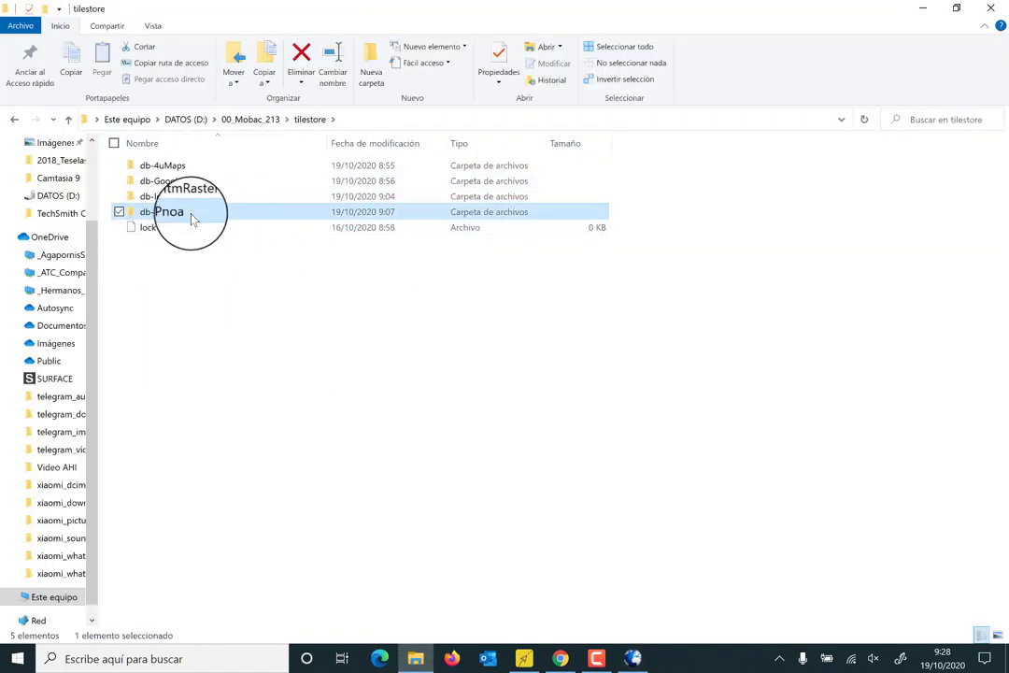
Look over the tile database folders in tilestore, then open db-IgnPnoa and browse its stored JDB files.
click(176, 196)
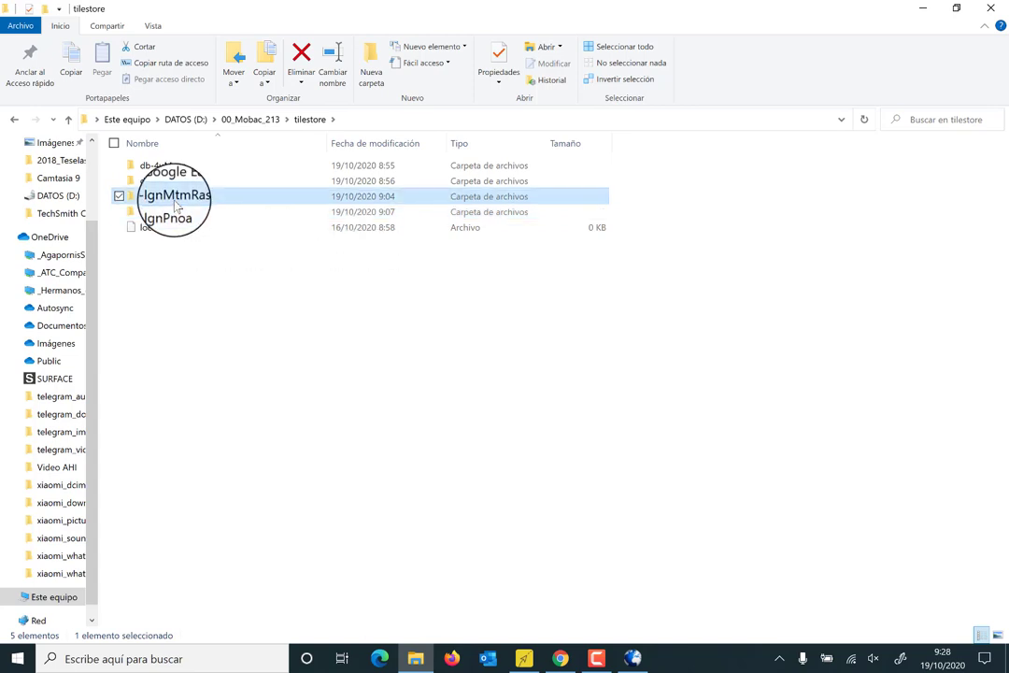
click(176, 181)
click(176, 165)
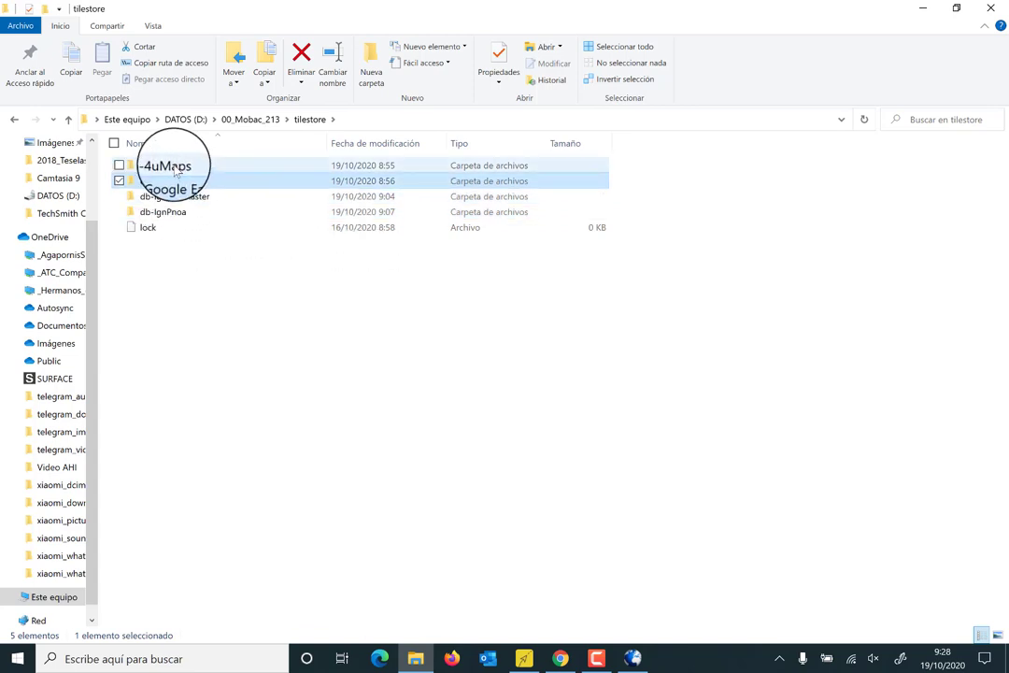
double_click(169, 212)
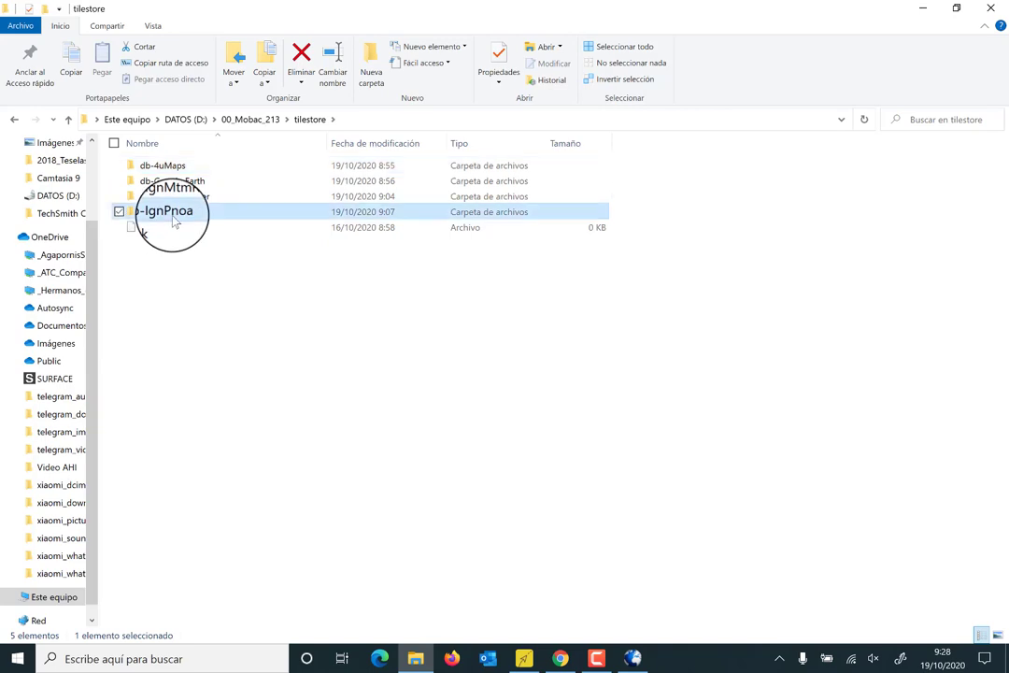
scroll(516, 266, down, 7)
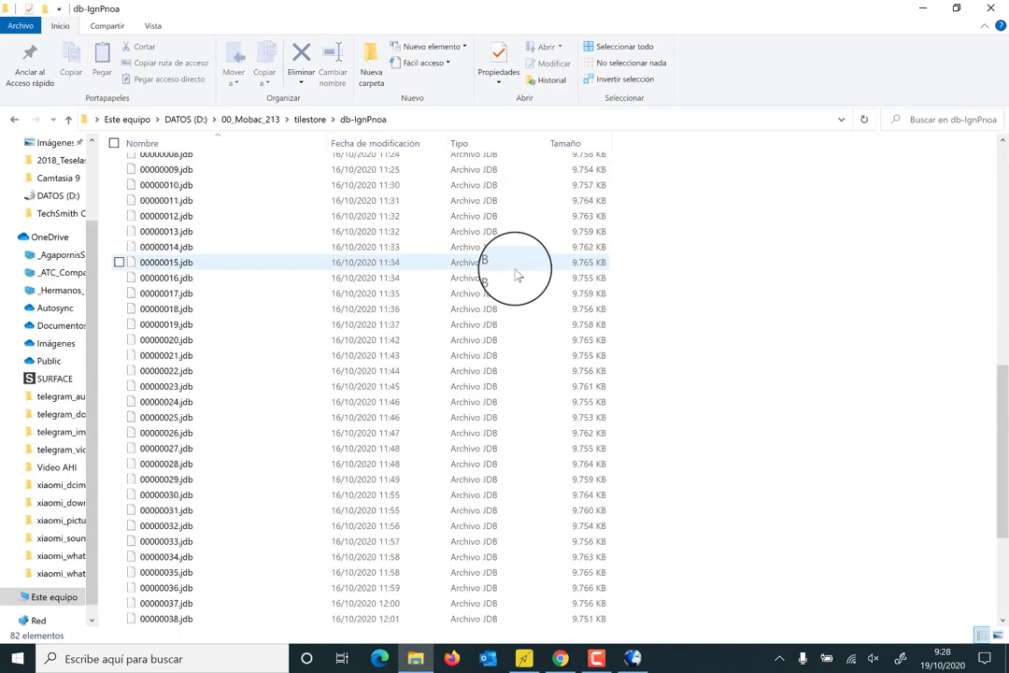
scroll(517, 273, up, 7)
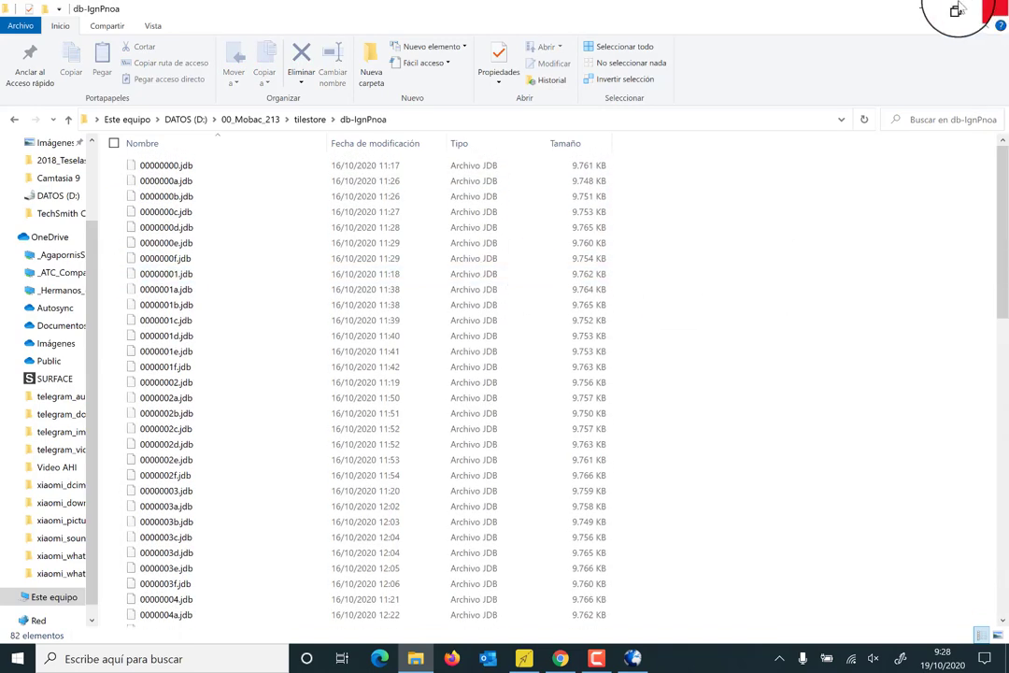
Return to Mobile Atlas Creator, shift the Settings window aside, and review the Tile store information for each map source.
click(923, 12)
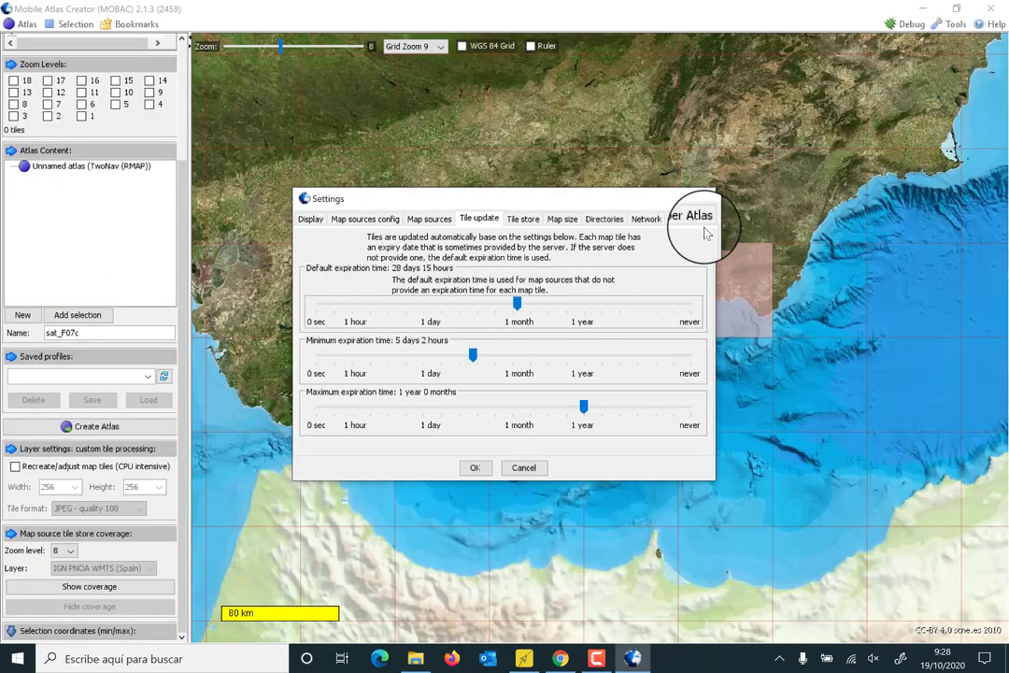
drag(624, 208, 446, 166)
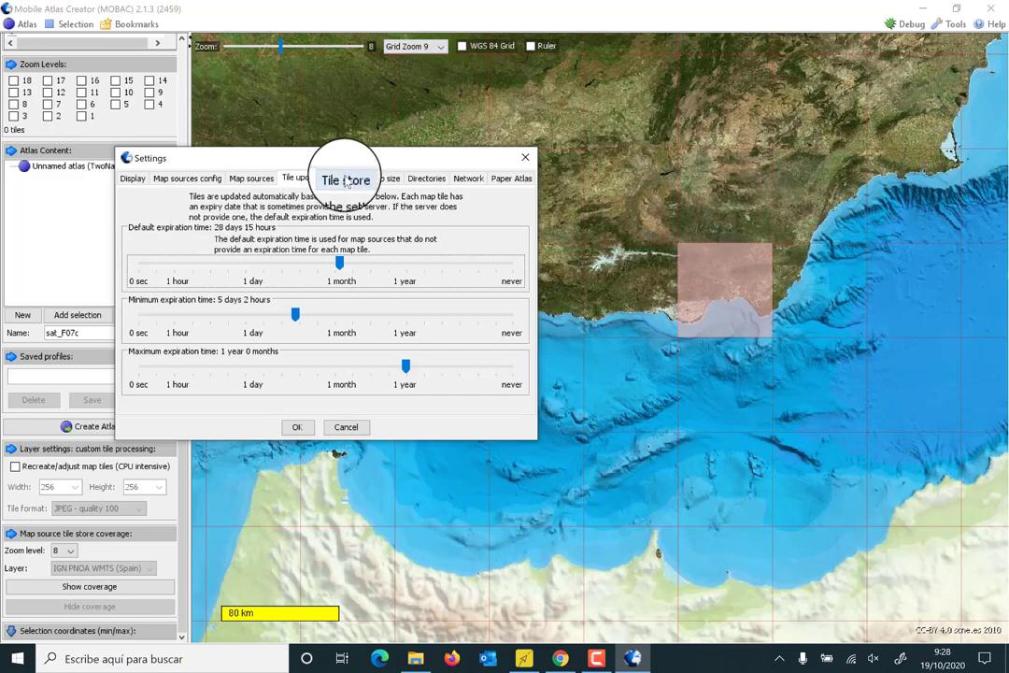
click(345, 180)
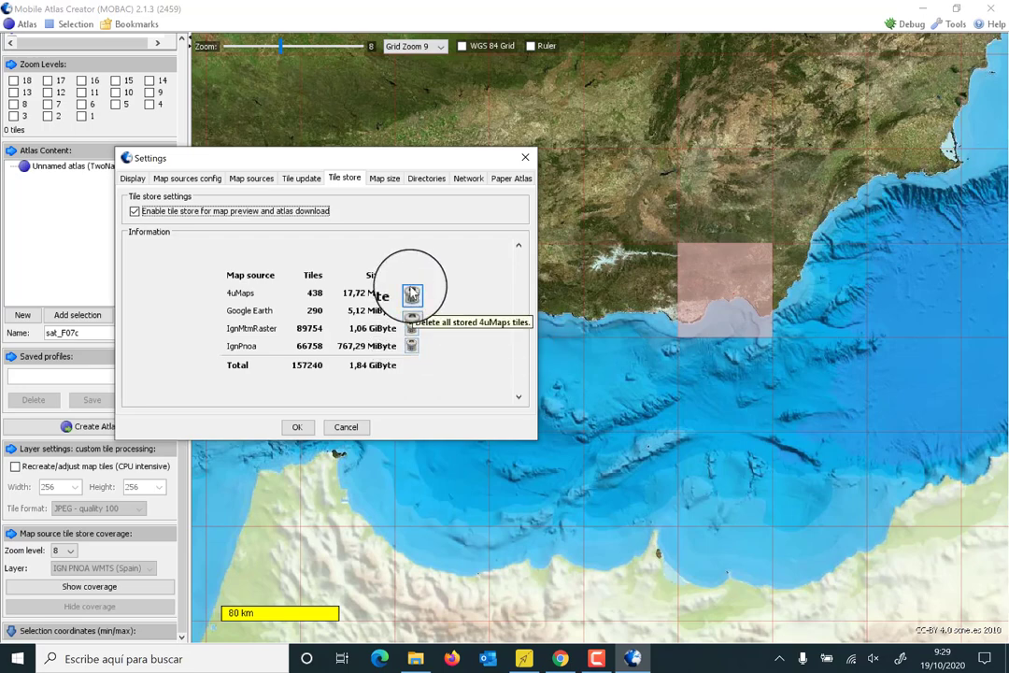
In File Explorer, go up from db-IgnPnoa to the DATOS (D:) drive and compare the locations of the 00_Mobac_213 and OneDrive folders.
click(416, 659)
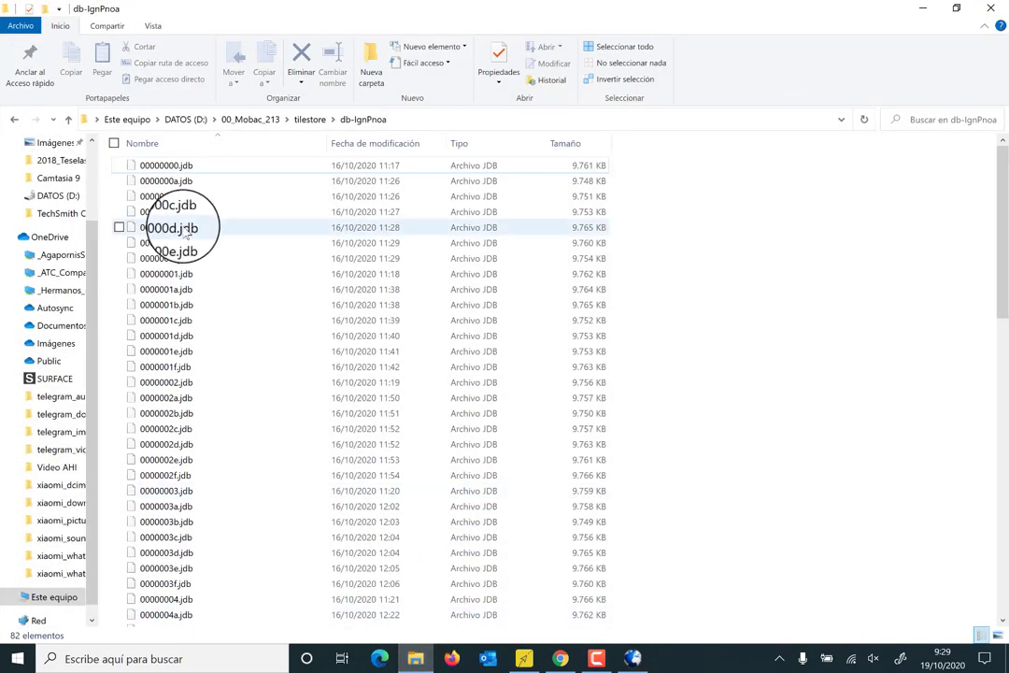
click(310, 119)
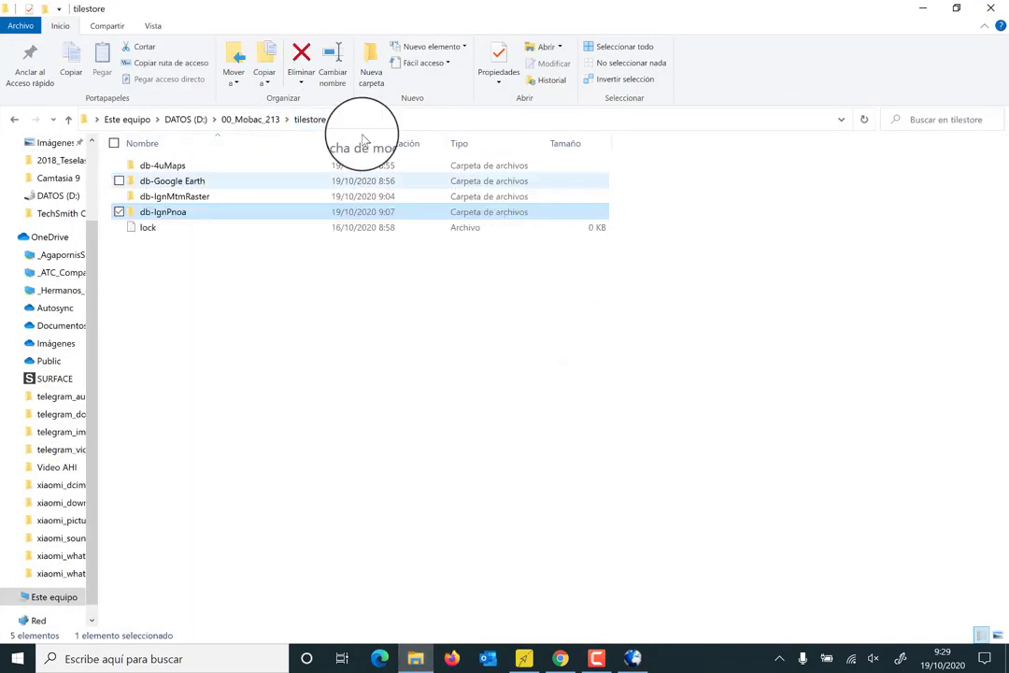
click(245, 118)
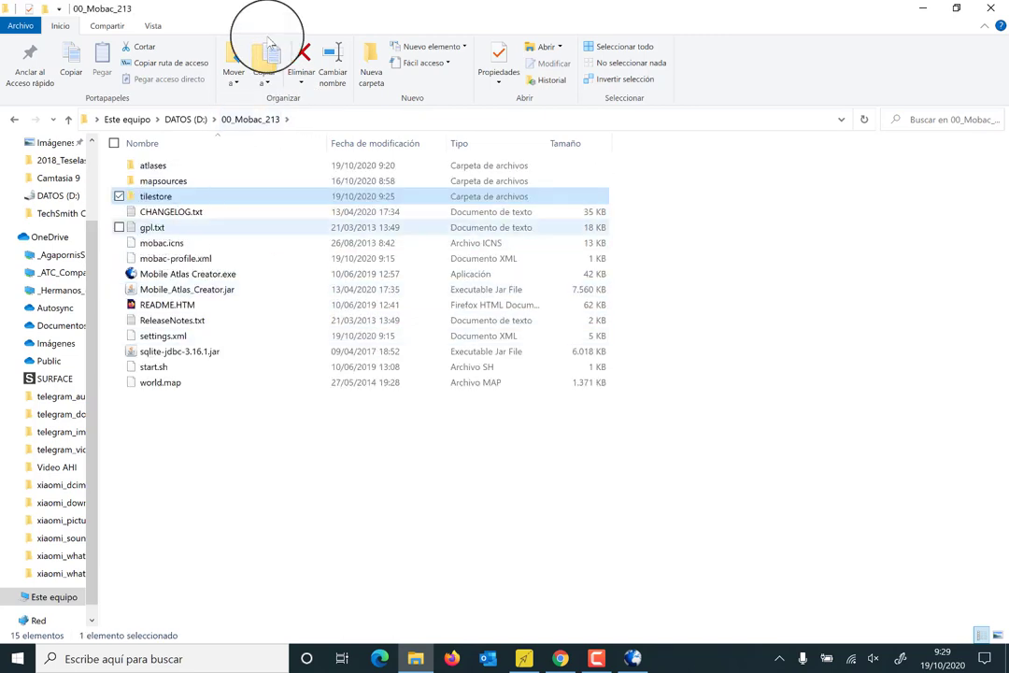
click(186, 119)
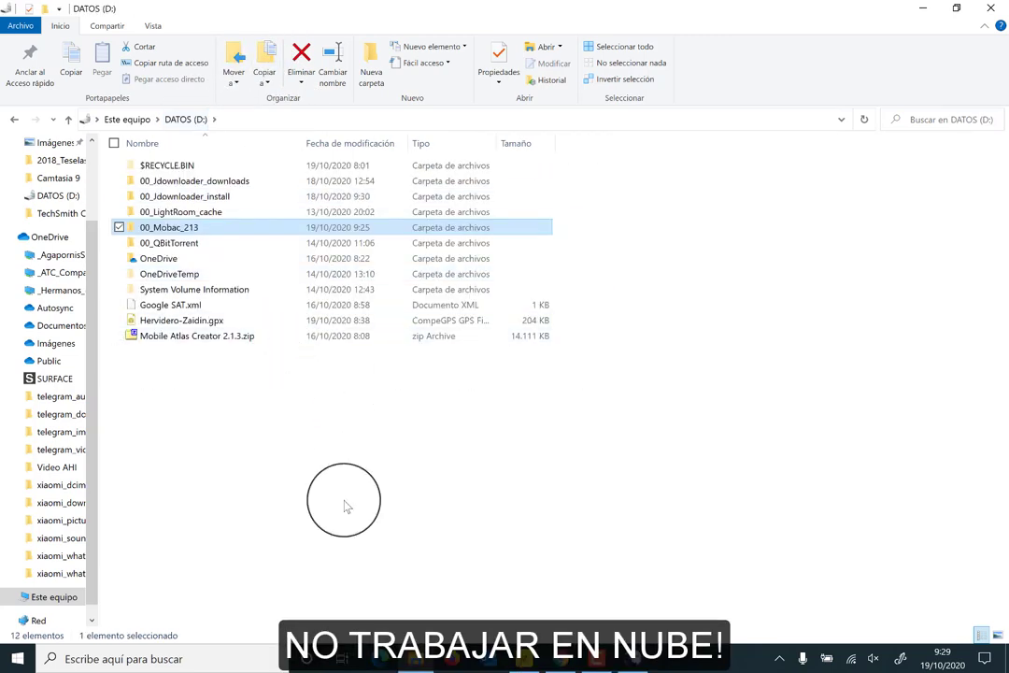
click(343, 506)
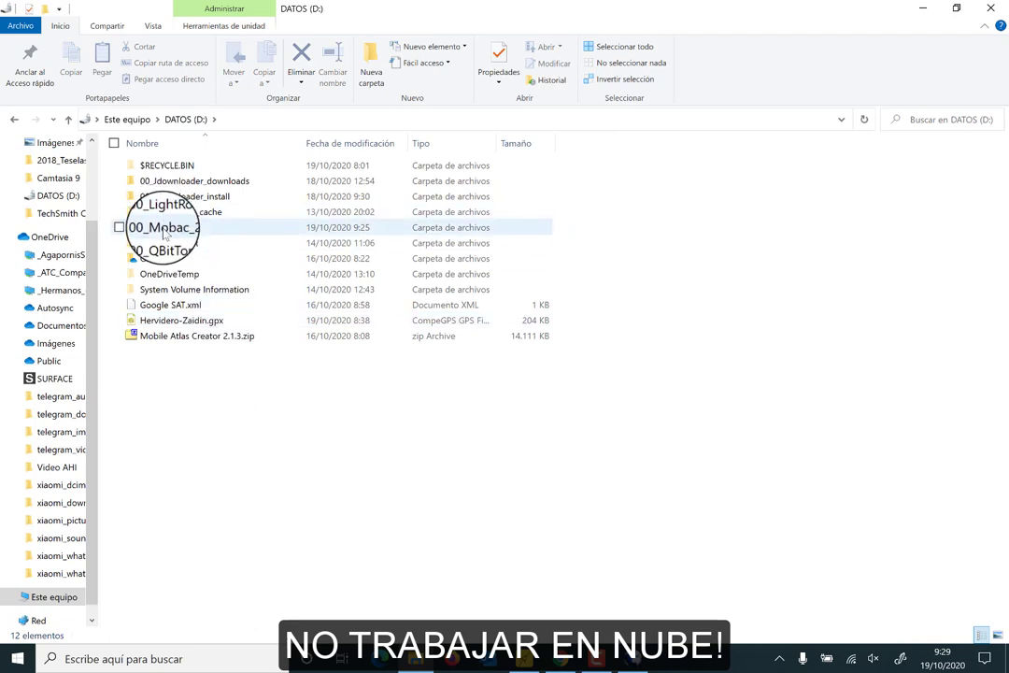
click(166, 234)
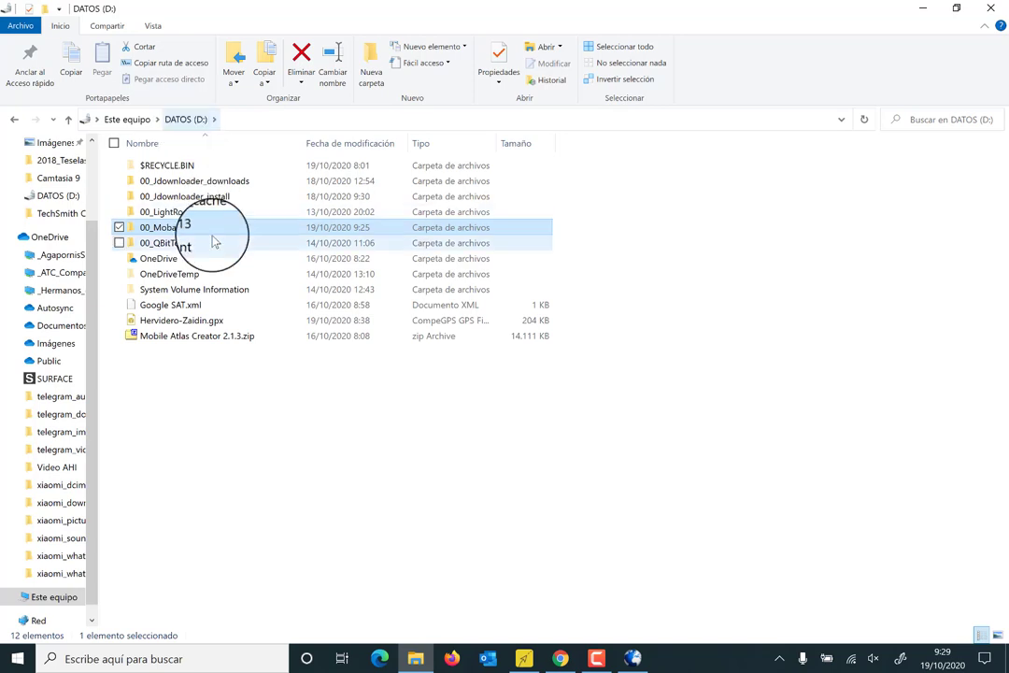
click(173, 260)
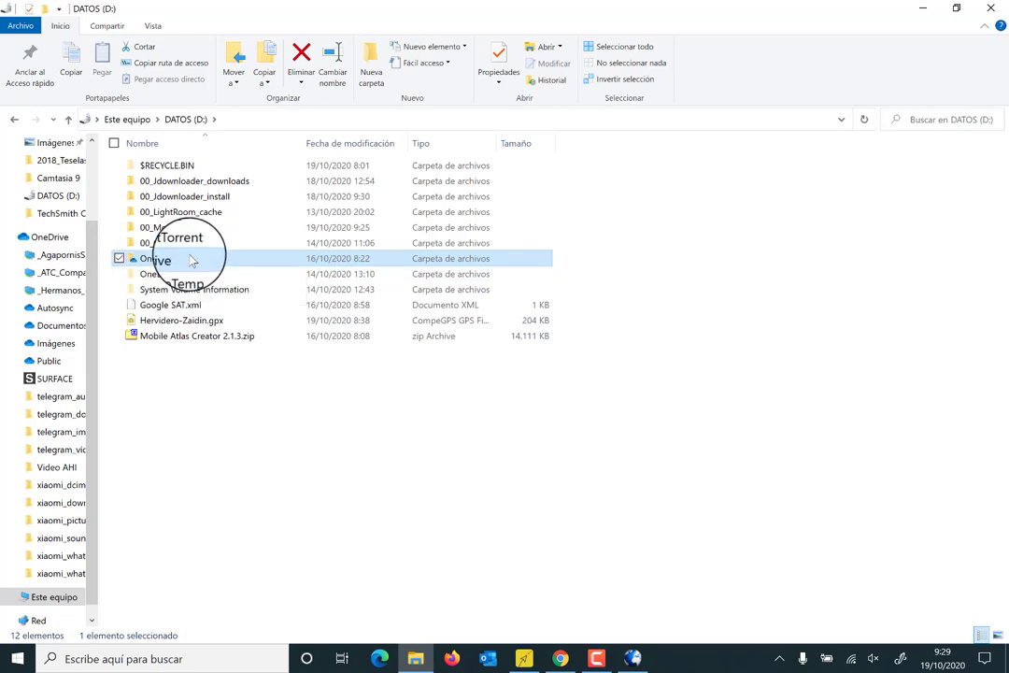
click(178, 229)
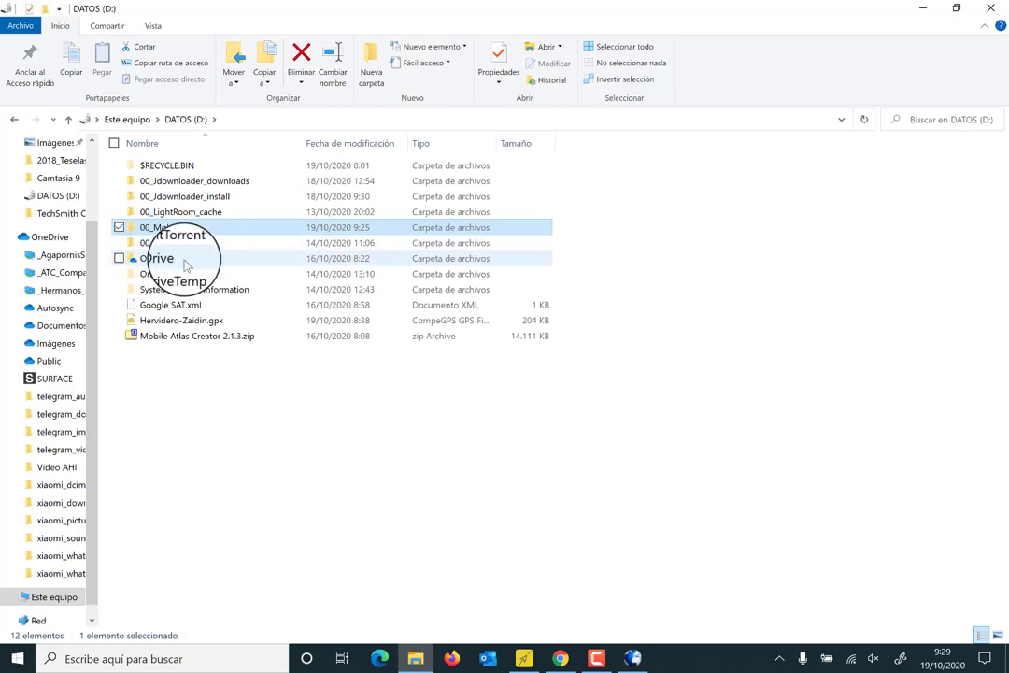
Open 00_Mobac_213, its tilestore folder and db-IgnPnoa to view the tile files, and go back to the DATOS (D:) drive.
double_click(167, 231)
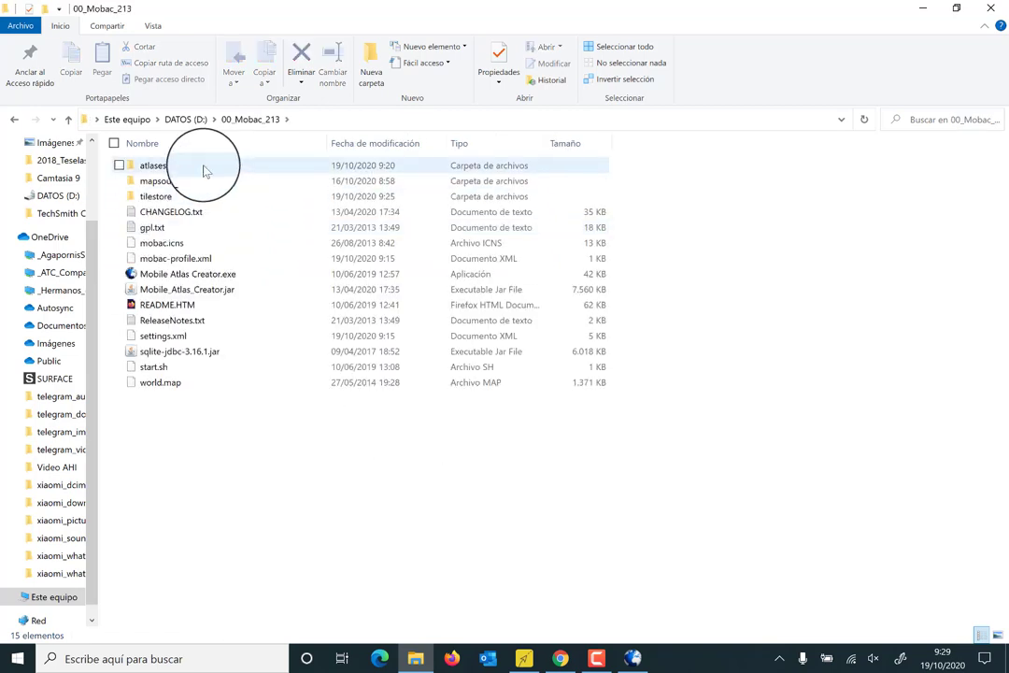
double_click(170, 200)
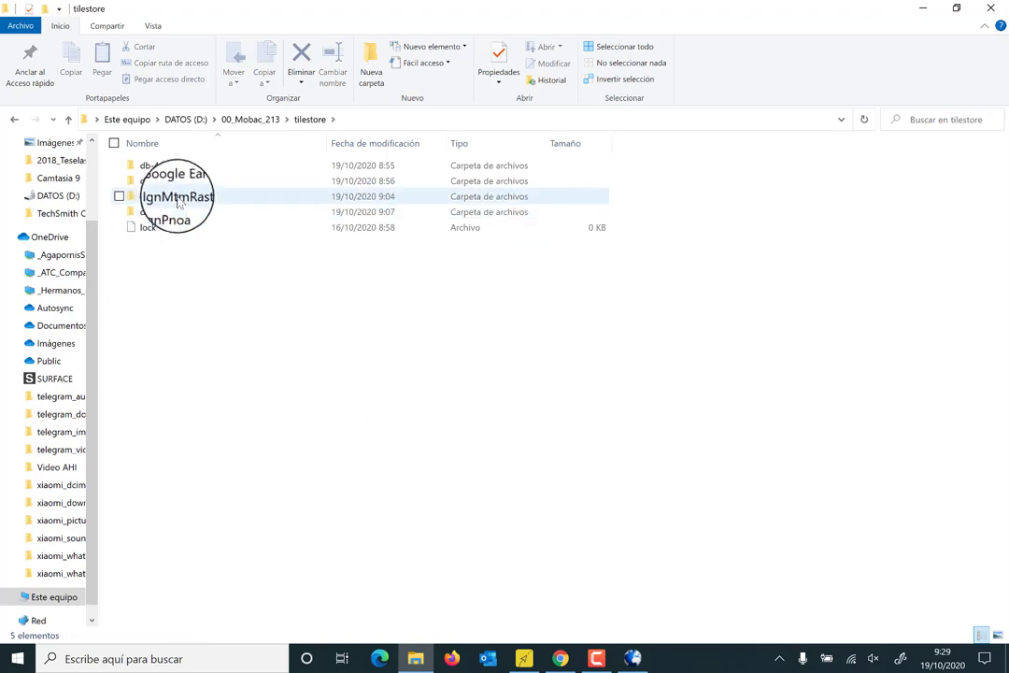
double_click(168, 212)
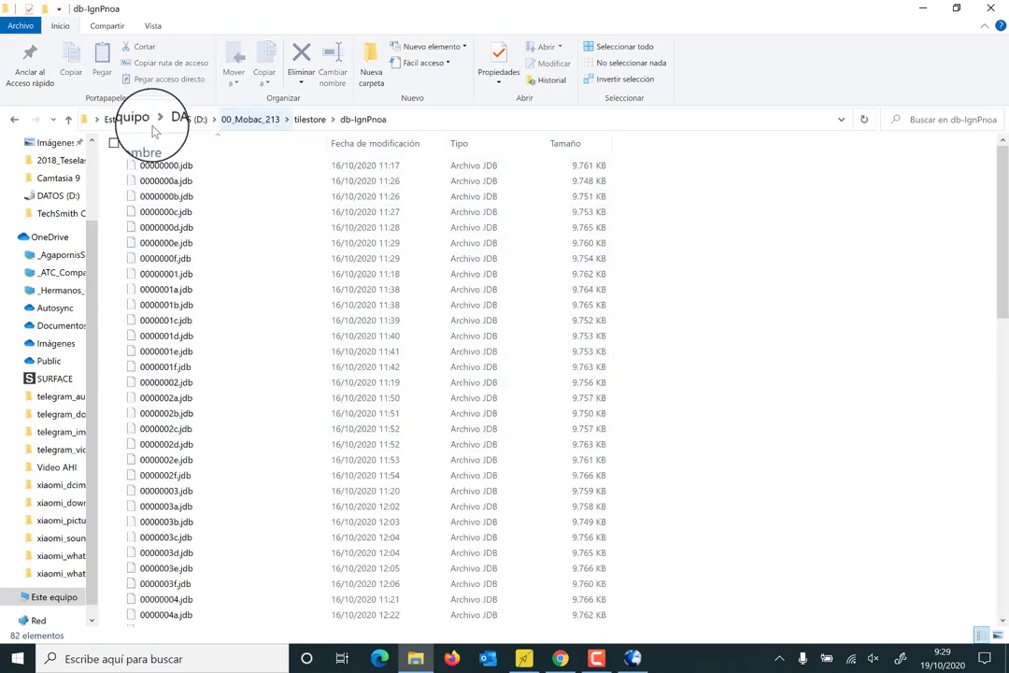
click(199, 125)
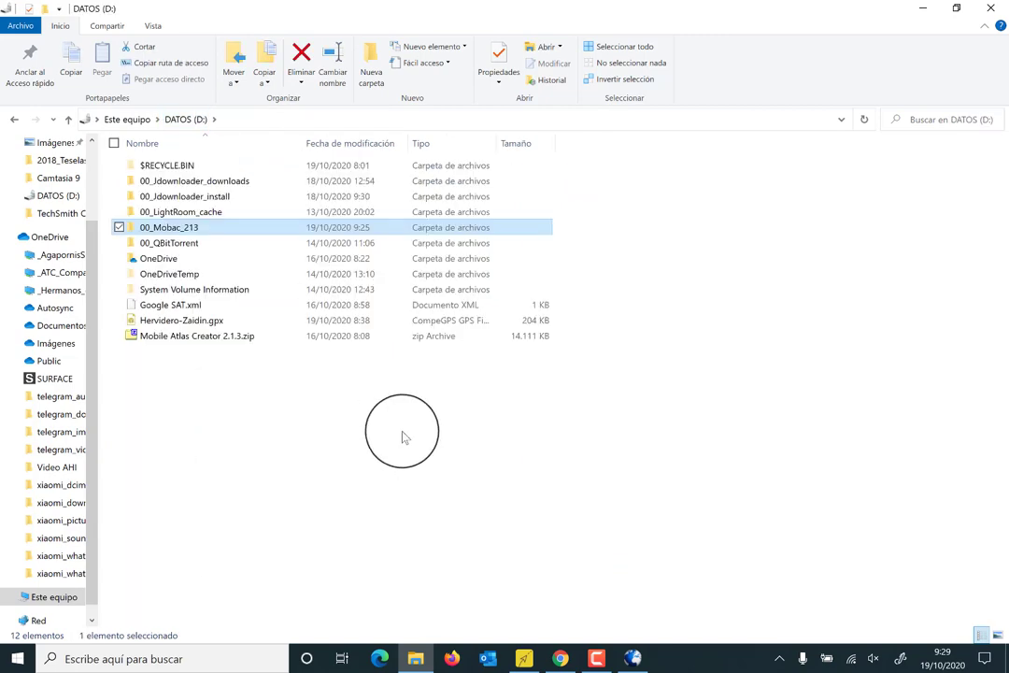
Switch to Mobile Atlas Creator, review the Map size and Map sources settings, and save the settings.
click(635, 656)
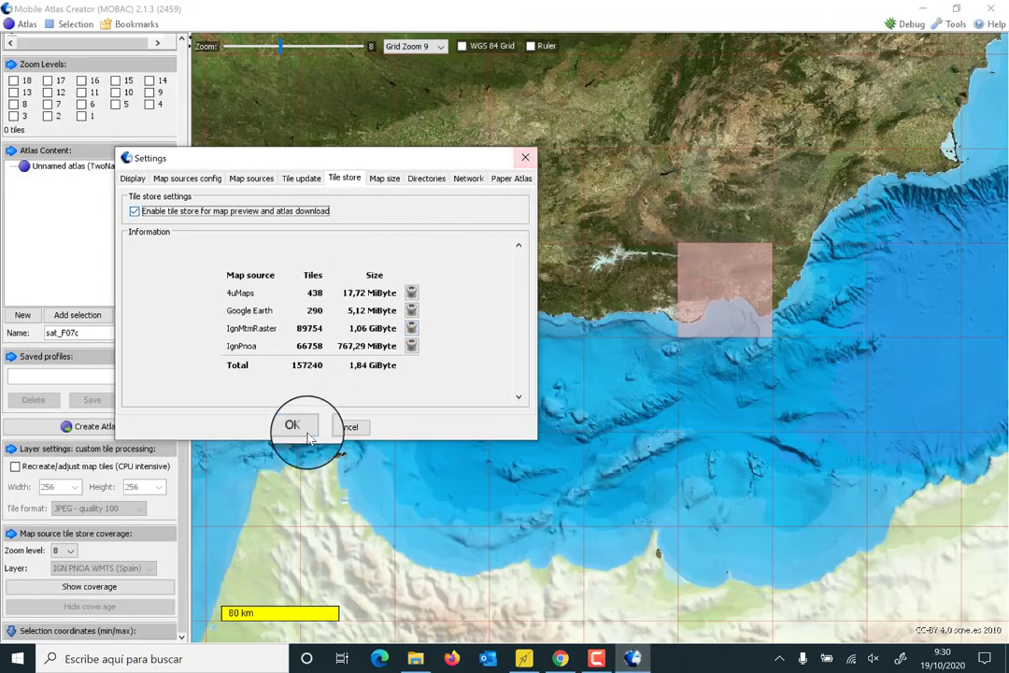
click(384, 178)
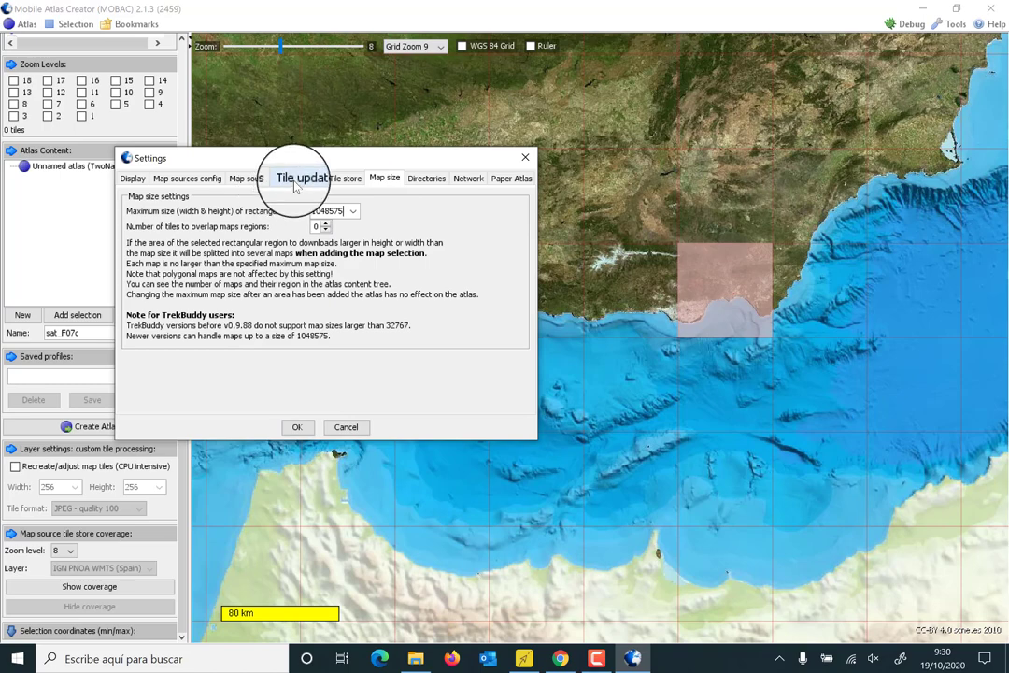
click(259, 181)
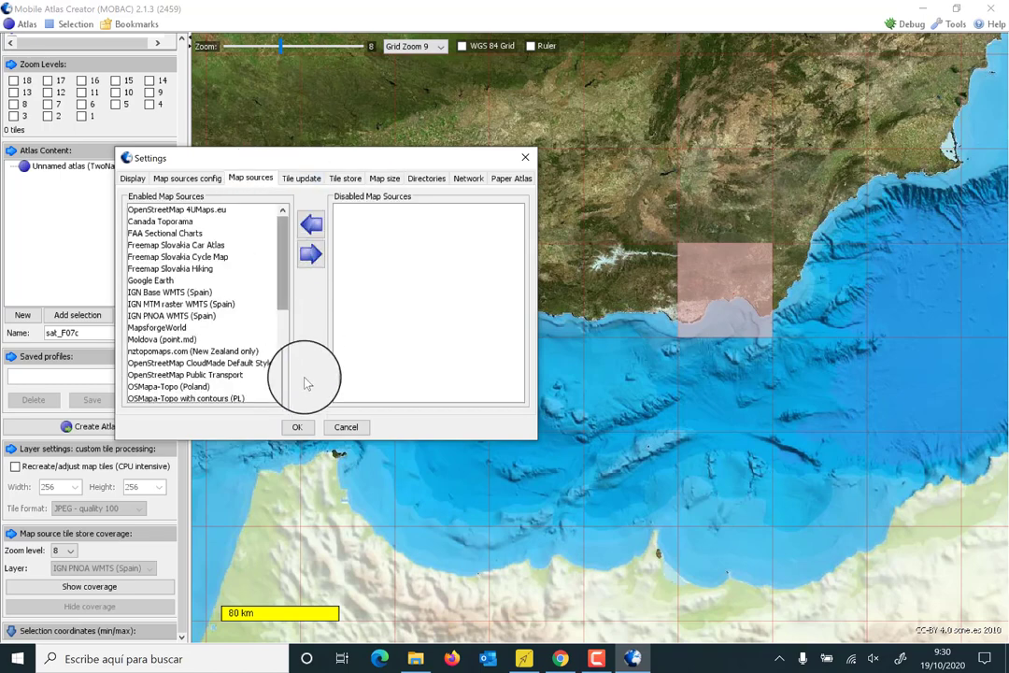
click(299, 428)
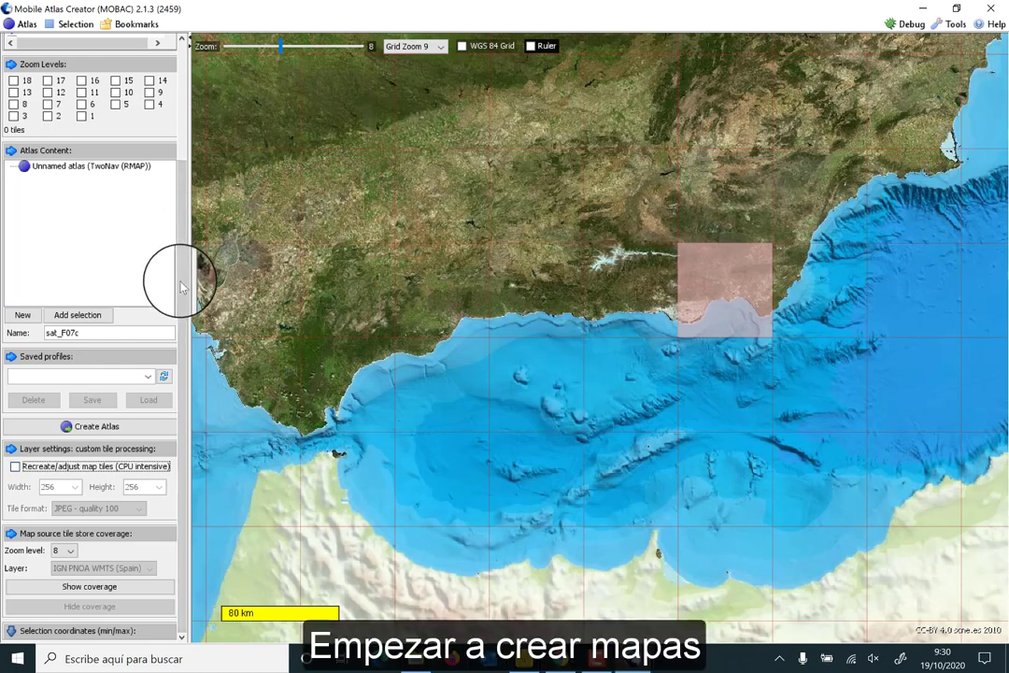
Preview the IGN MTM raster WMTS (Spain), IGN Base WMTS (Spain) and Google Earth map sources on the map.
drag(180, 247, 176, 106)
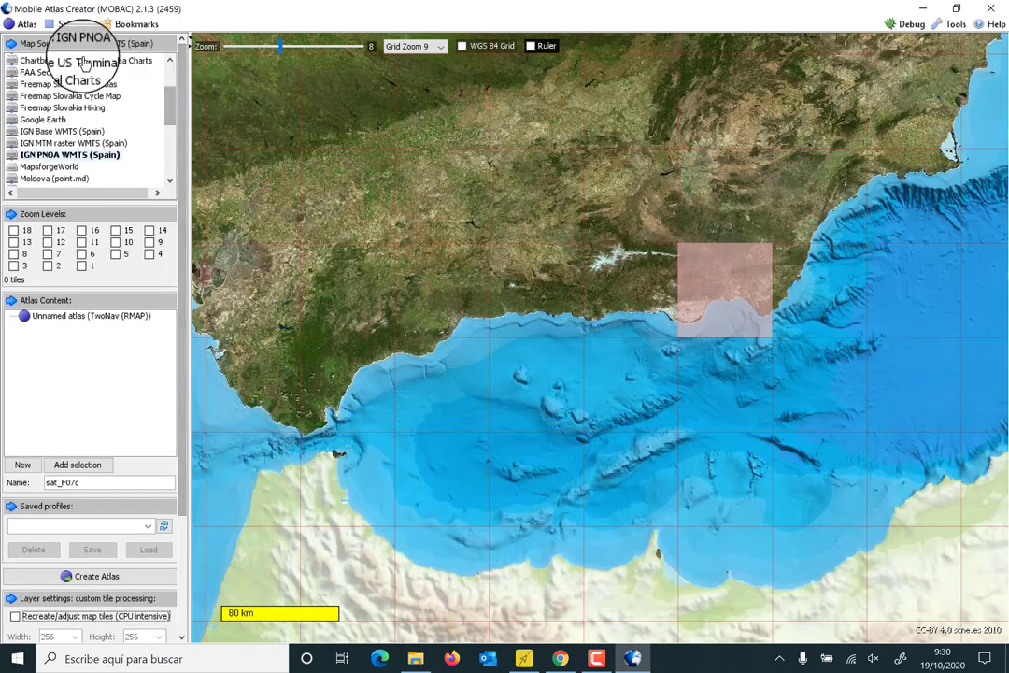
click(61, 143)
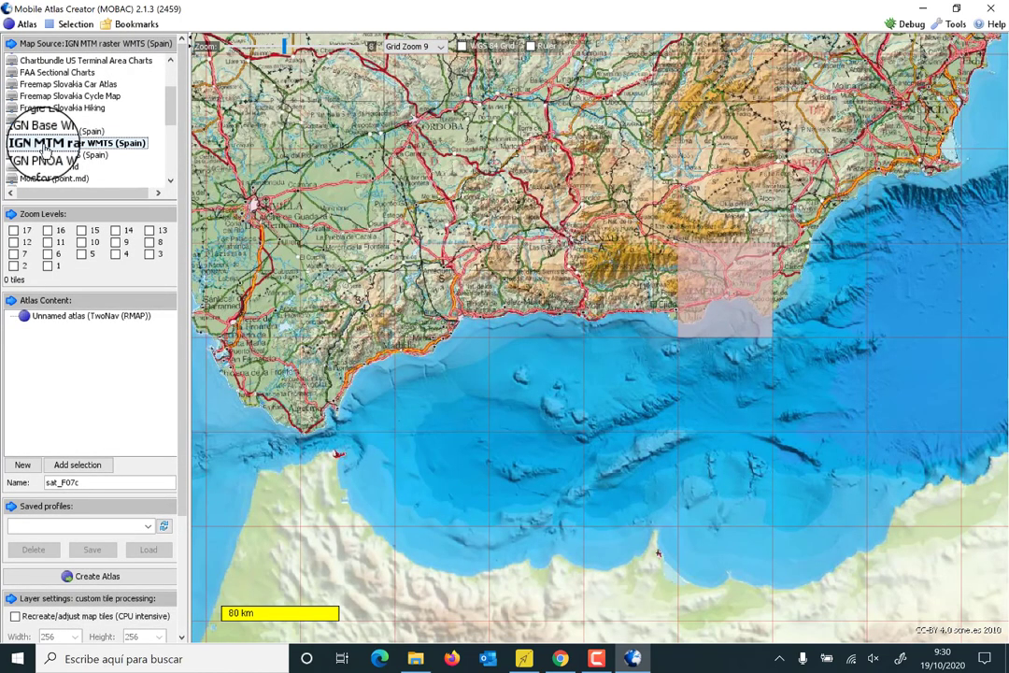
click(43, 132)
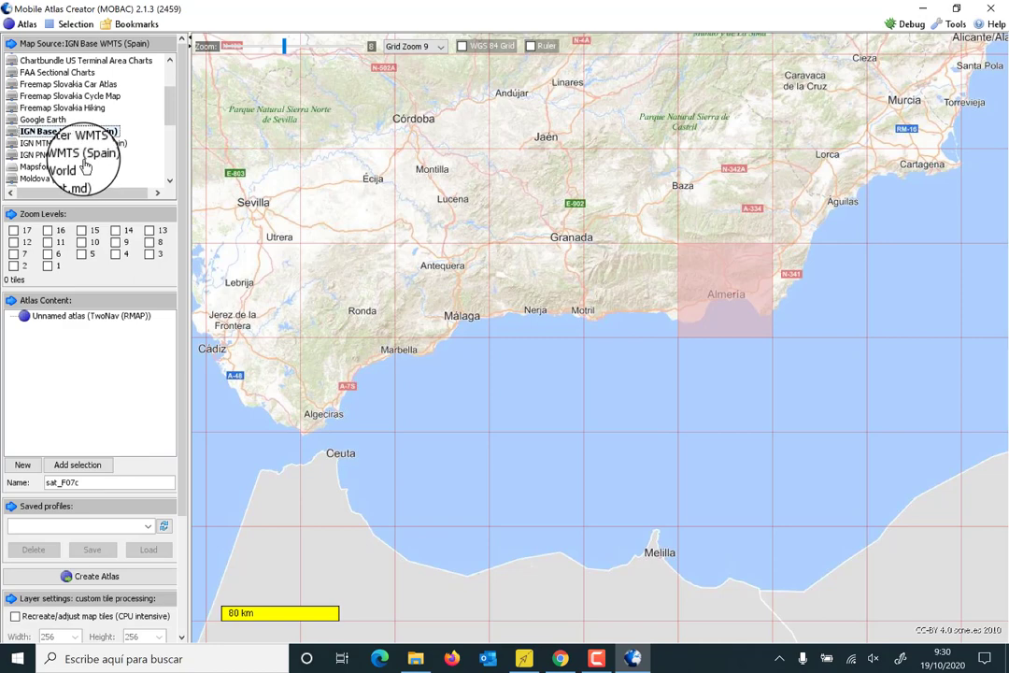
click(34, 120)
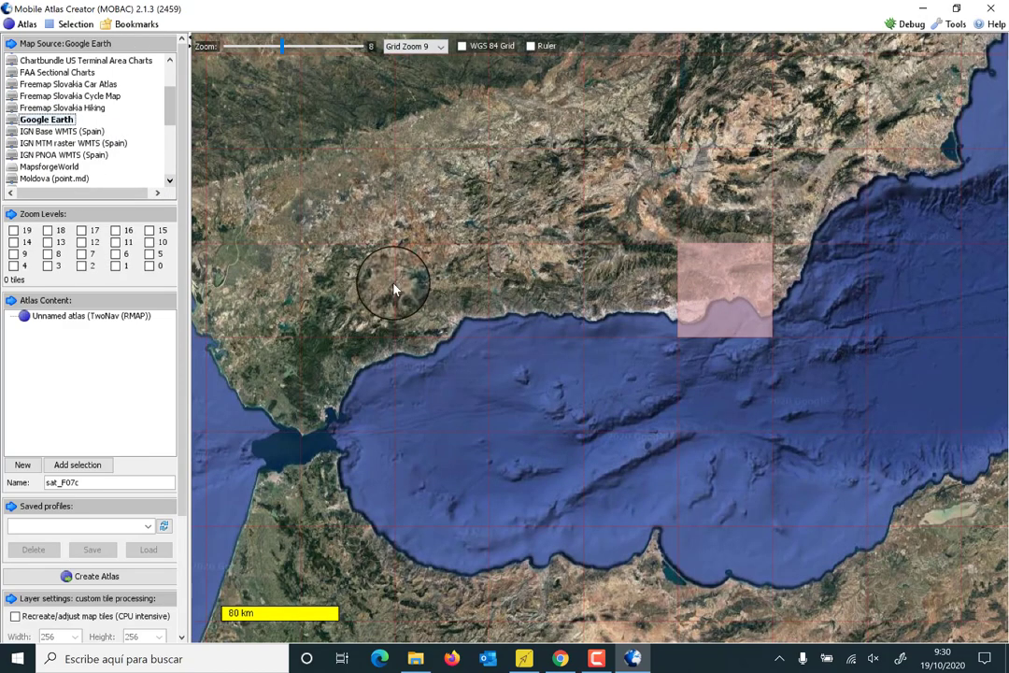
In File Explorer, open the mapsources folder inside 00_Mobac_213, locate the Google SAT XML file, and return to the parent folder.
click(416, 658)
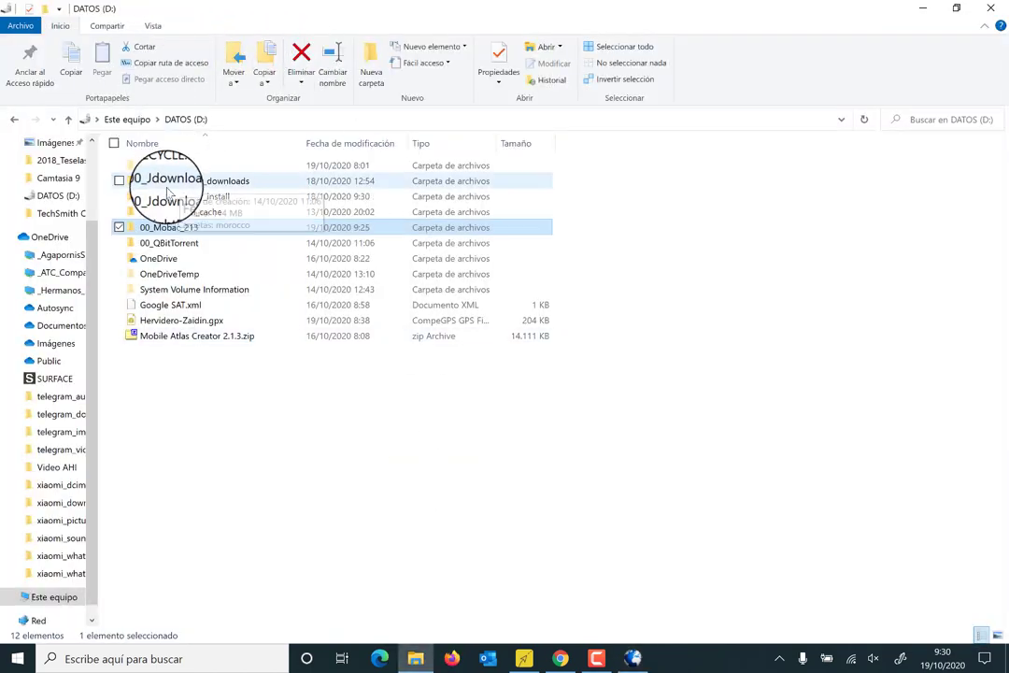
double_click(169, 227)
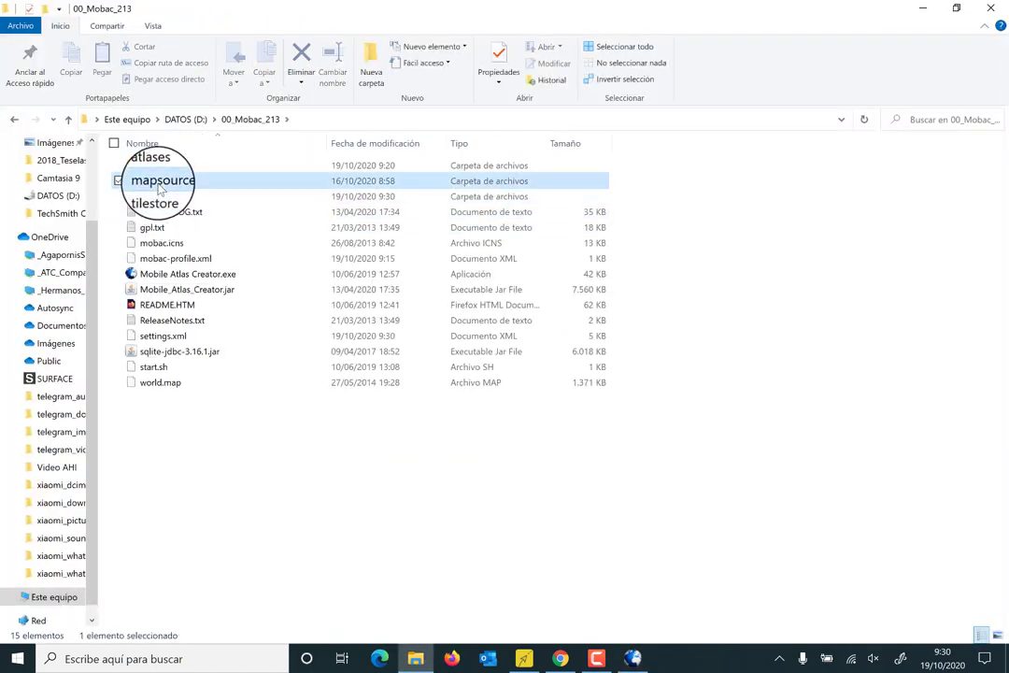
double_click(160, 183)
click(154, 171)
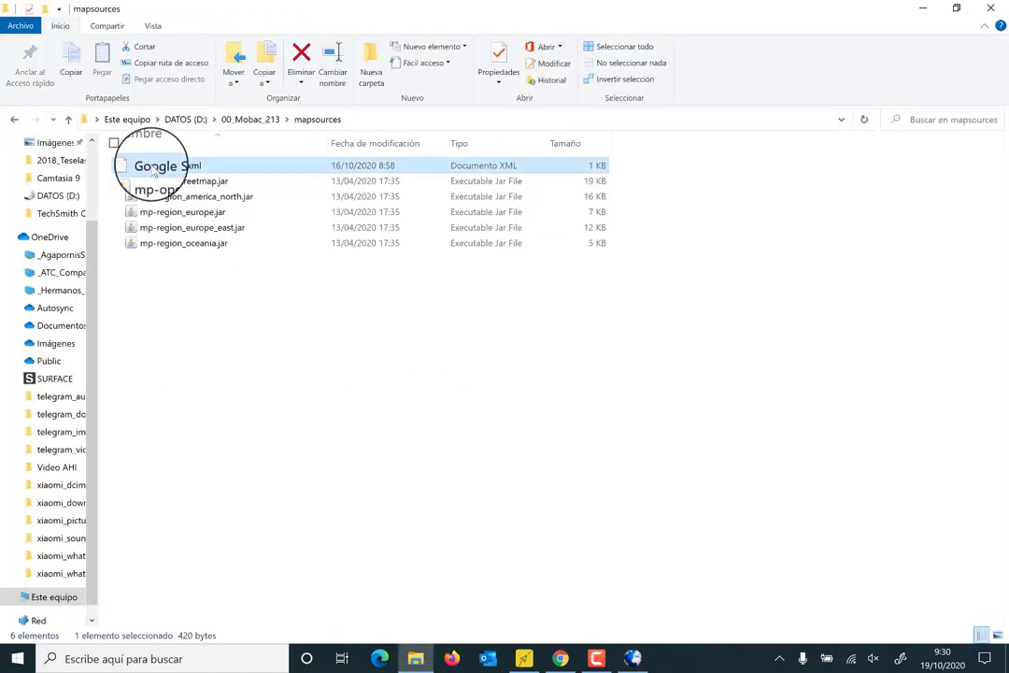
click(251, 120)
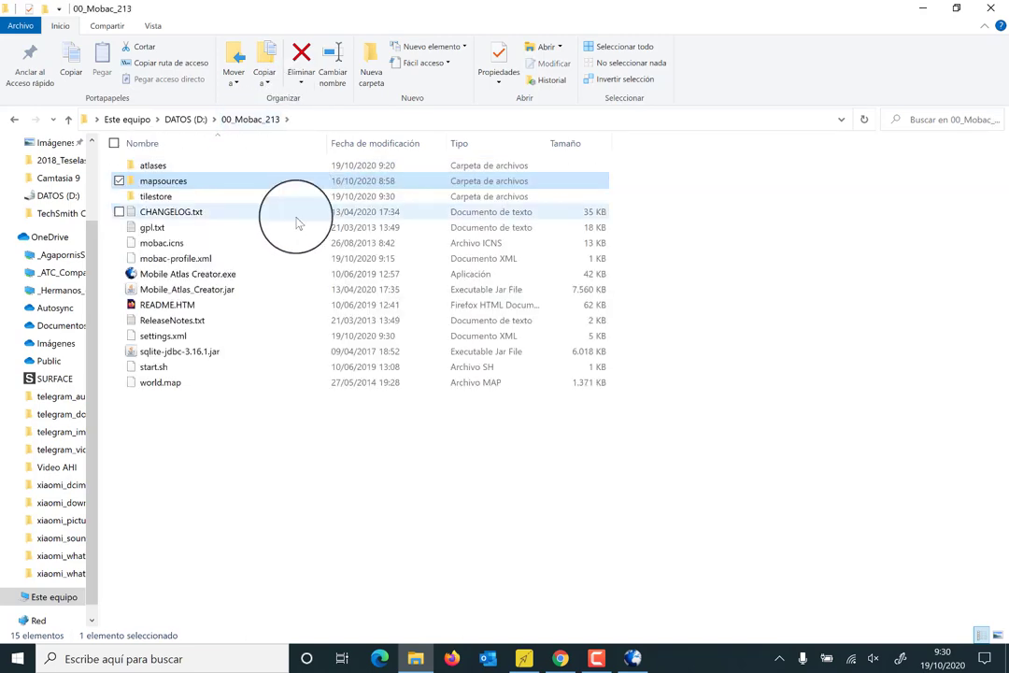
Switch back to Mobile Atlas Creator, preview IGN MTM raster WMTS (Spain), and set the map source to IGN PNOA WMTS (Spain).
click(924, 10)
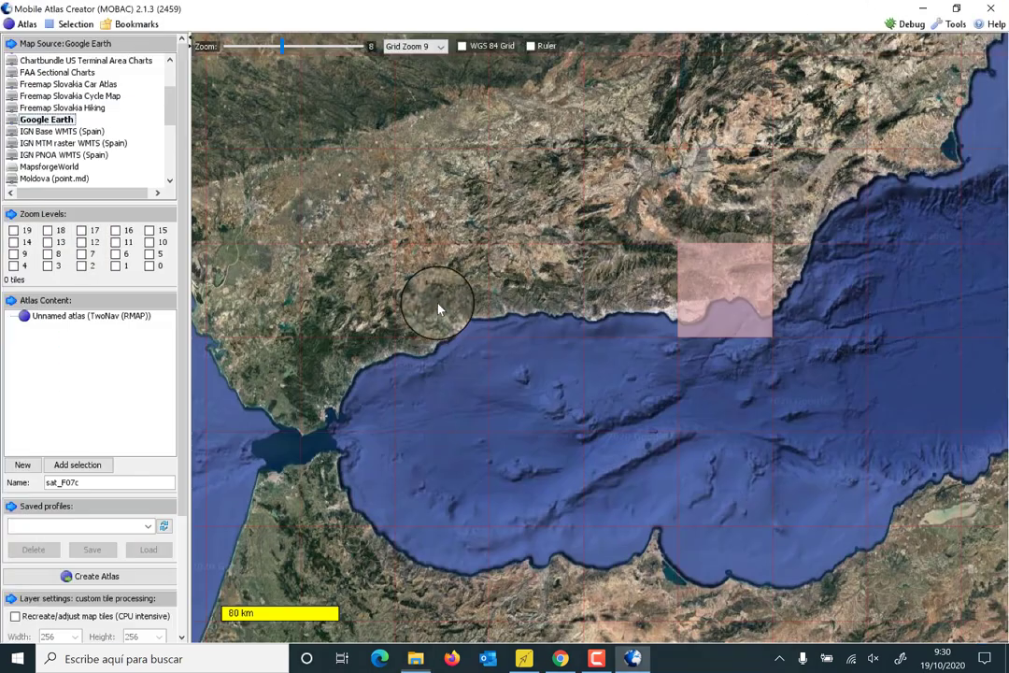
click(43, 144)
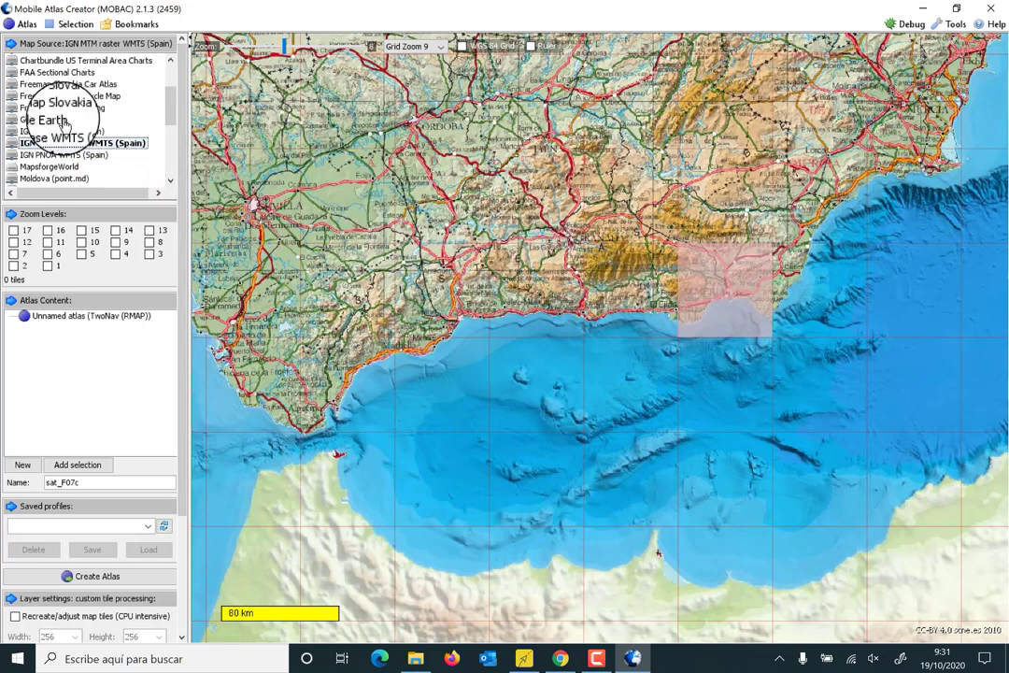
click(66, 155)
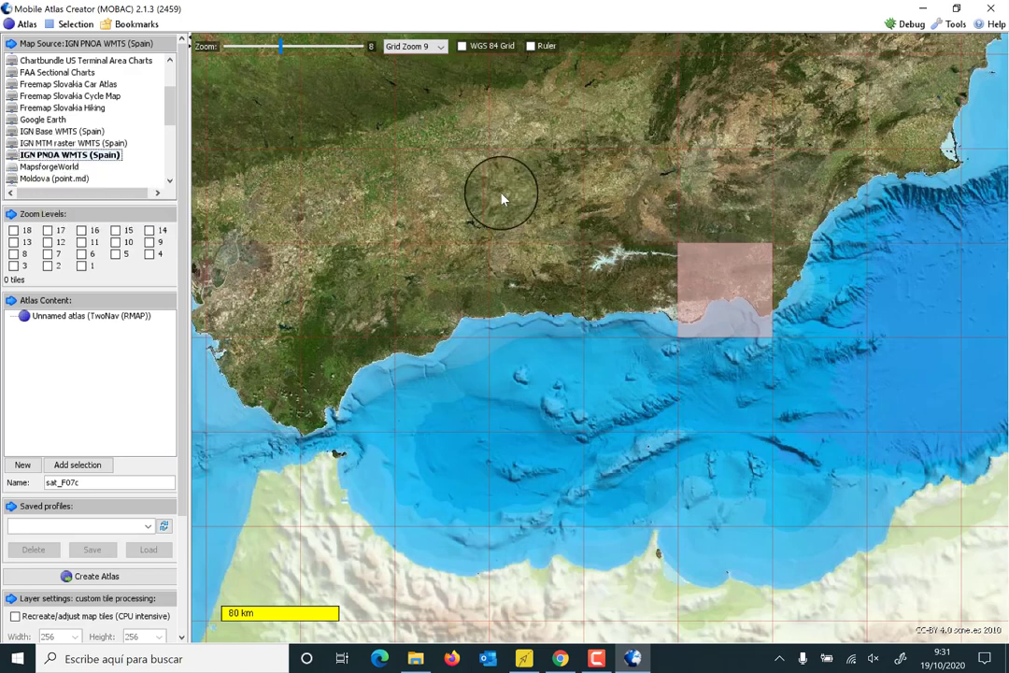
Examine the IGN PNOA imagery of mainland Spain and the Balearic Islands at several map zoom levels.
scroll(521, 203, down, 2)
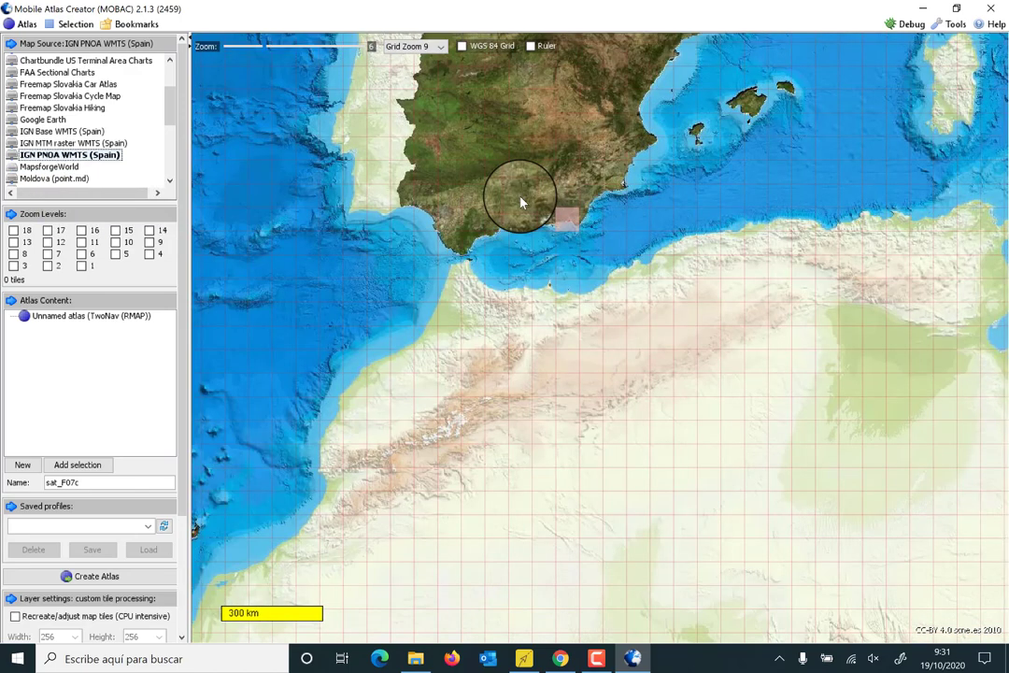
scroll(521, 203, down, 2)
scroll(519, 109, up, 2)
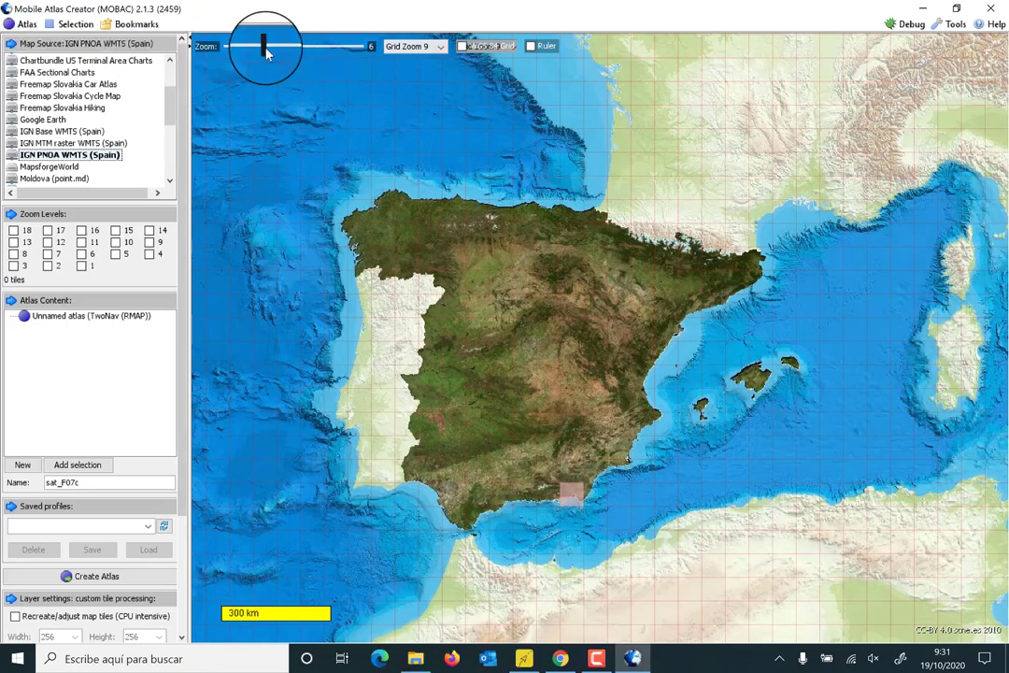
drag(266, 54, 292, 56)
scroll(445, 286, down, 4)
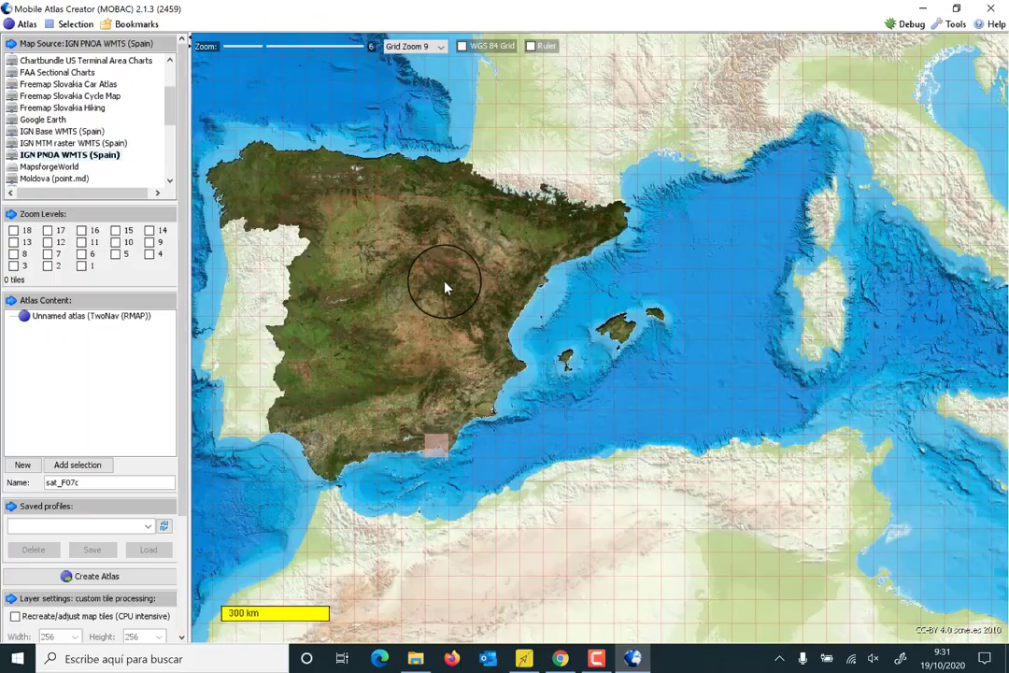
scroll(445, 286, up, 4)
scroll(446, 288, down, 2)
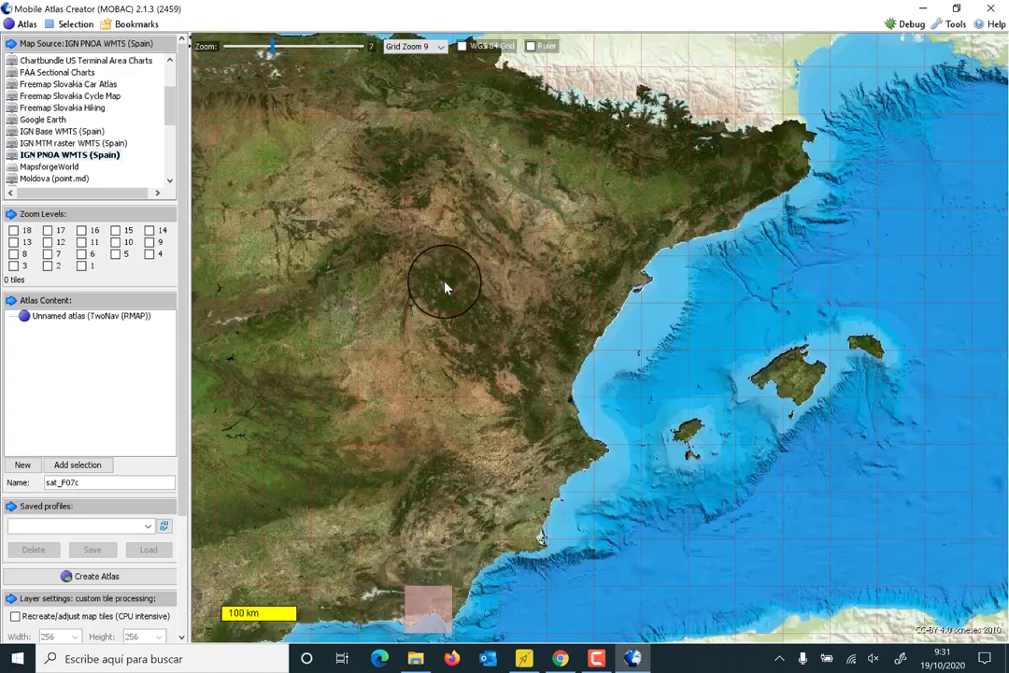
scroll(446, 287, up, 1)
scroll(424, 274, down, 2)
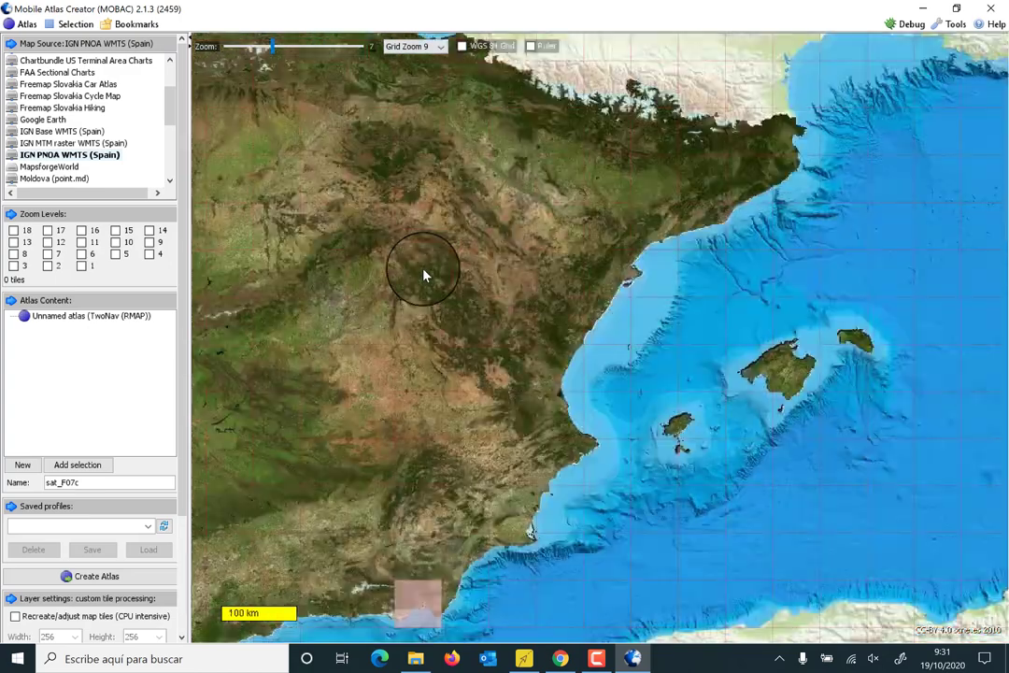
Disable the map grid, and turn it back on at Grid Zoom 8.
click(446, 46)
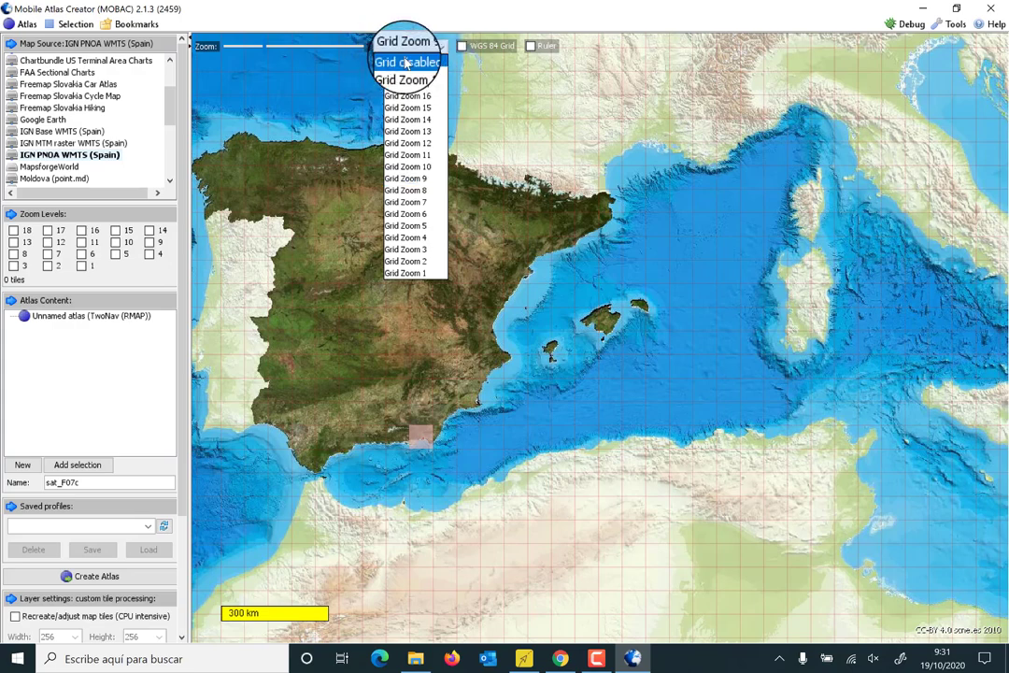
click(408, 62)
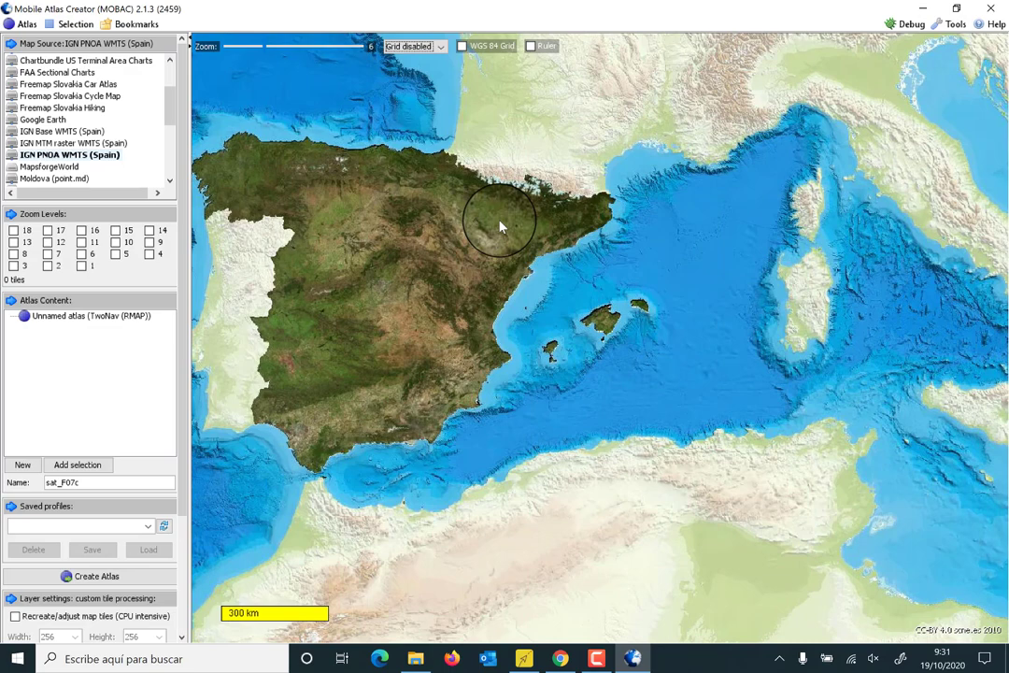
click(439, 47)
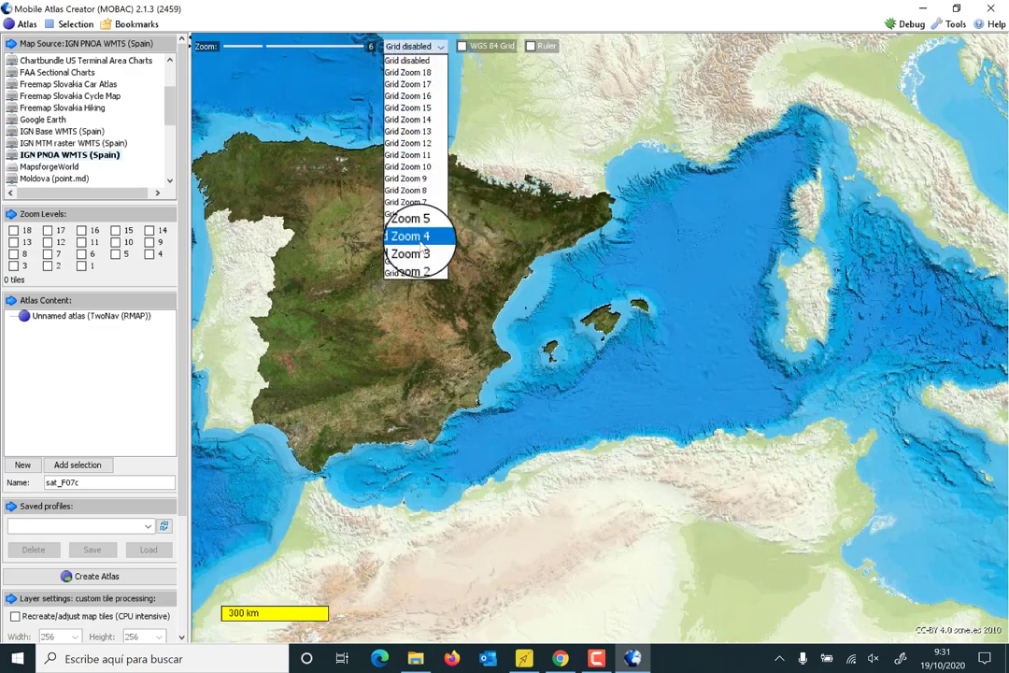
click(429, 193)
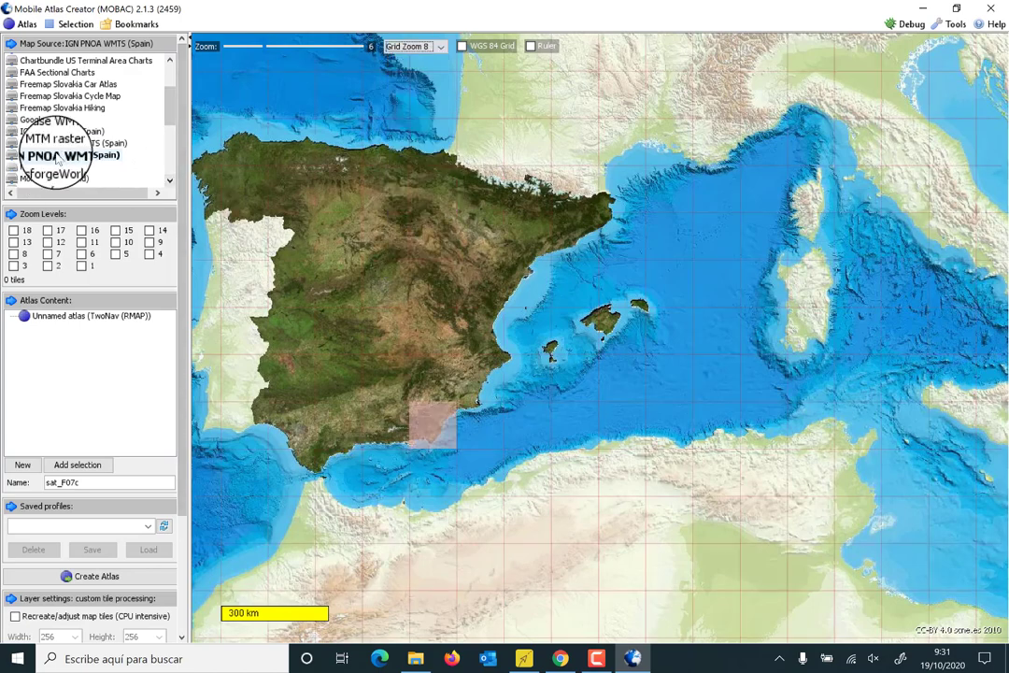
Set the map source to IGN MTM raster WMTS (Spain) and select a rectangle covering the whole Iberian Peninsula.
click(56, 143)
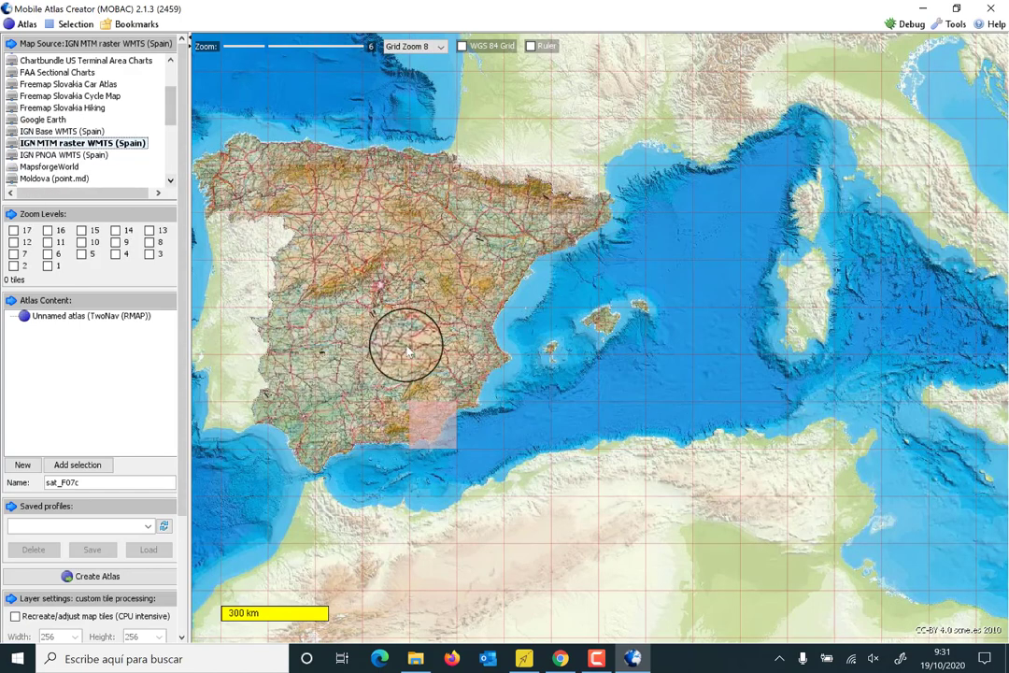
scroll(422, 348, down, 1)
scroll(316, 327, up, 1)
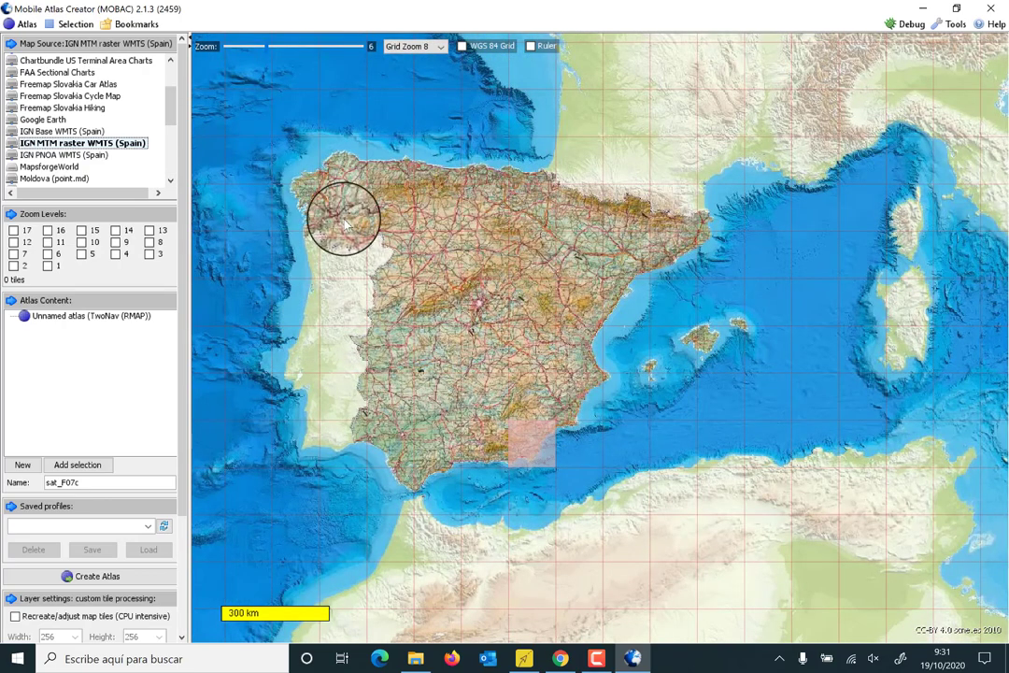
click(298, 165)
drag(338, 216, 729, 477)
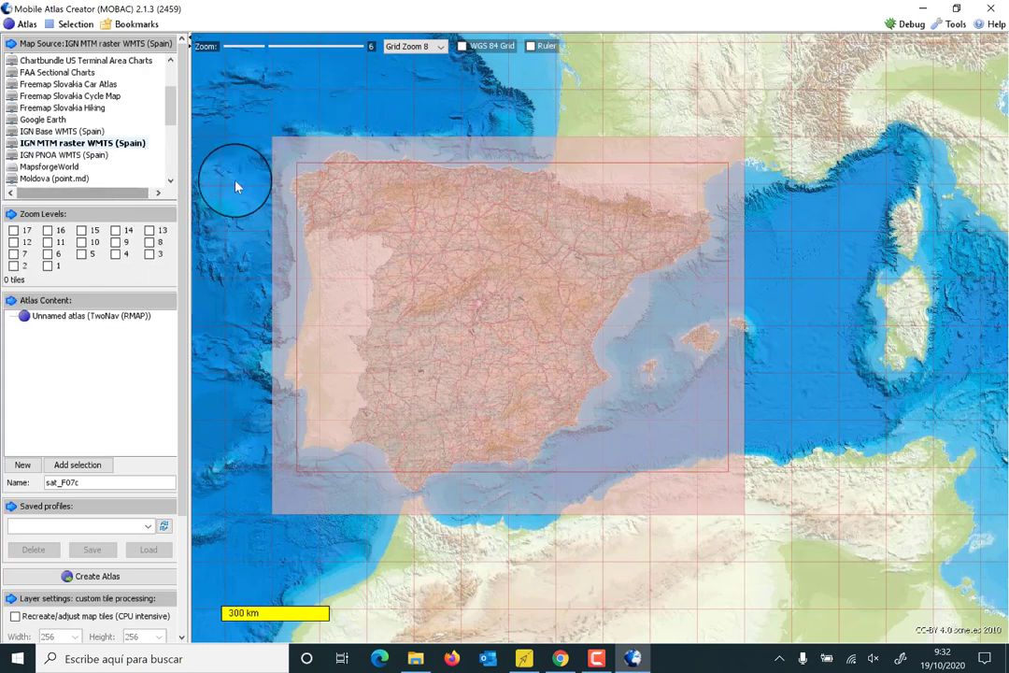
Select single grid cells one after another around Galicia and its coast, ending with the cell over northern Portugal.
click(299, 154)
click(297, 246)
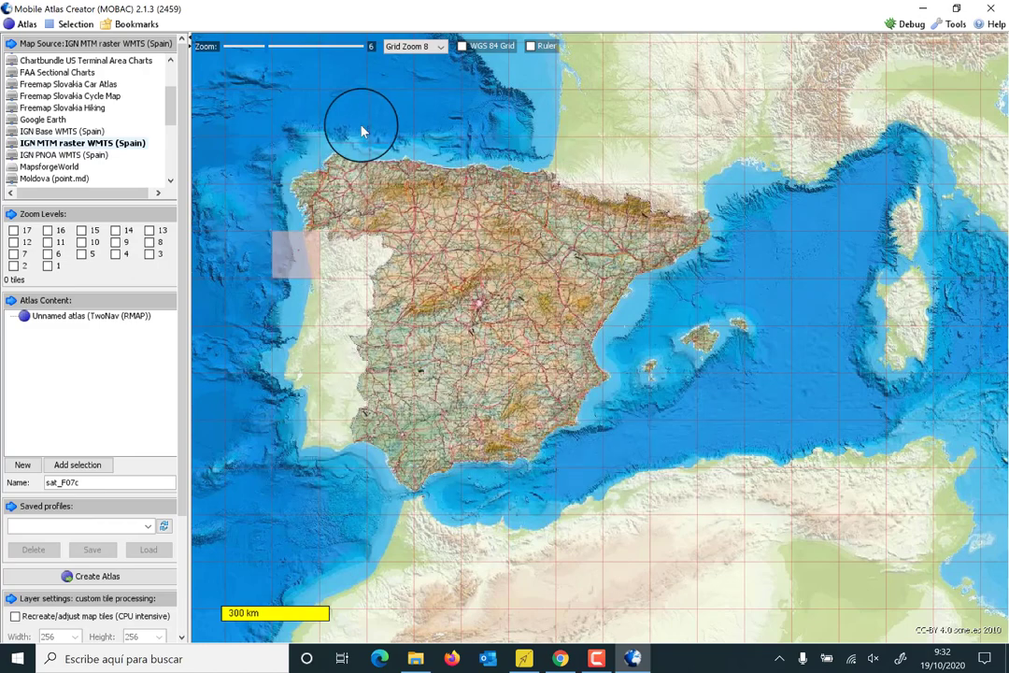
click(338, 205)
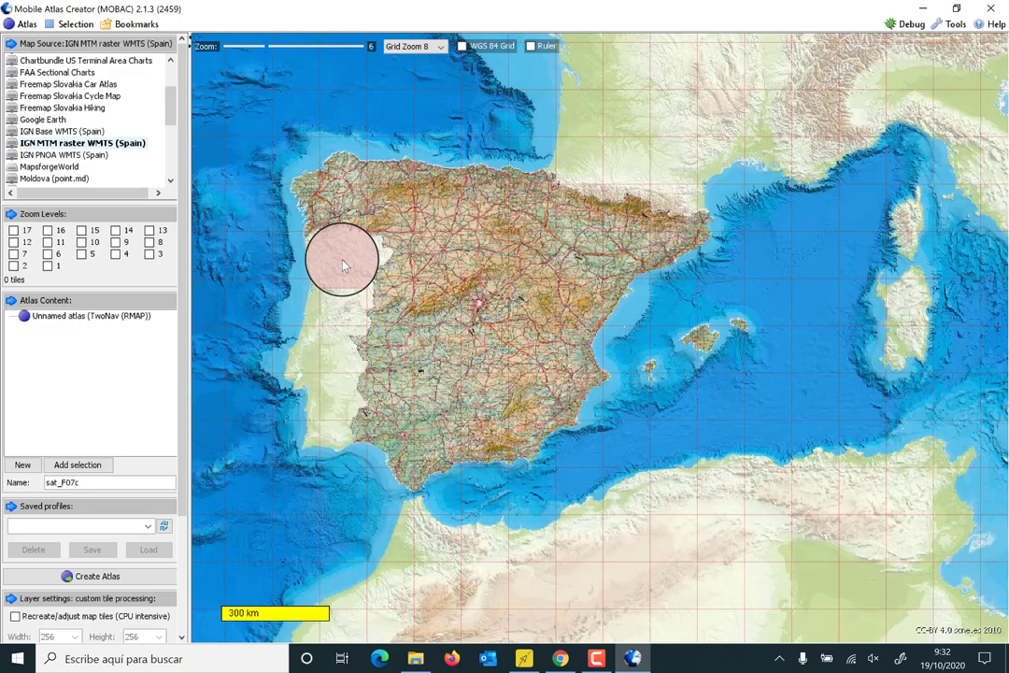
click(343, 266)
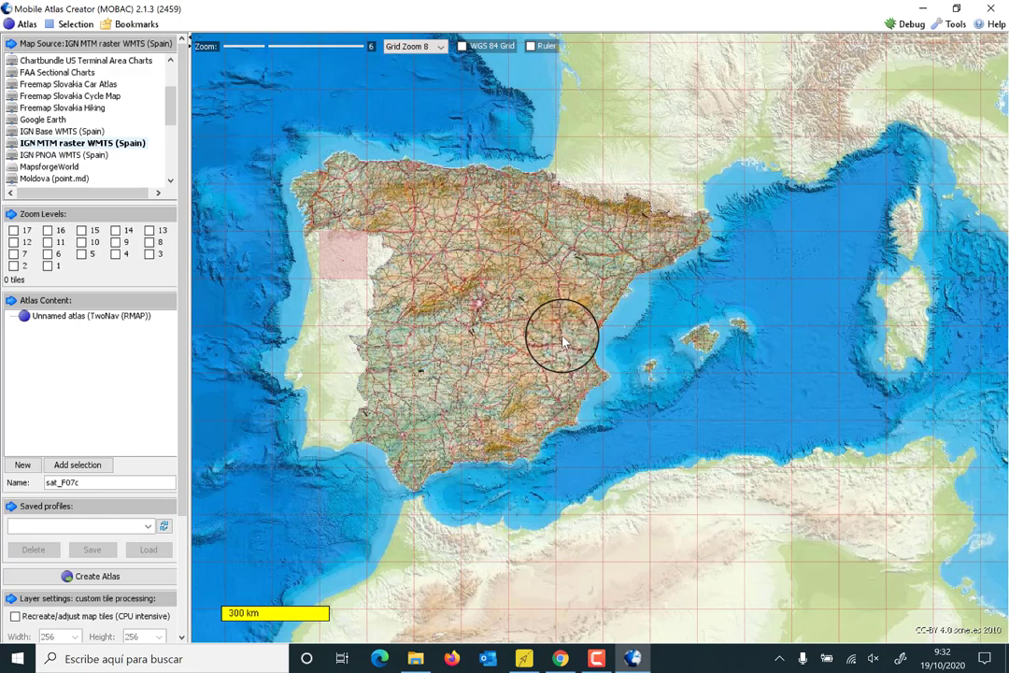
Select a rectangle across the whole peninsula once more, and replace it with the single grid cell over Almería.
drag(307, 165, 699, 486)
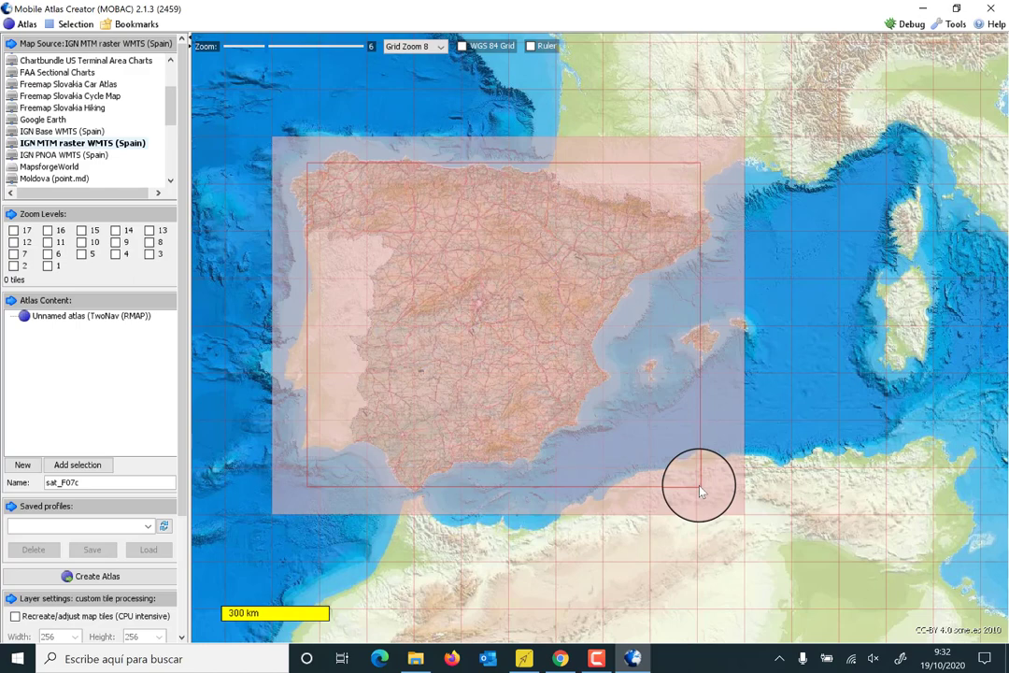
click(546, 446)
scroll(539, 478, up, 1)
scroll(537, 478, up, 1)
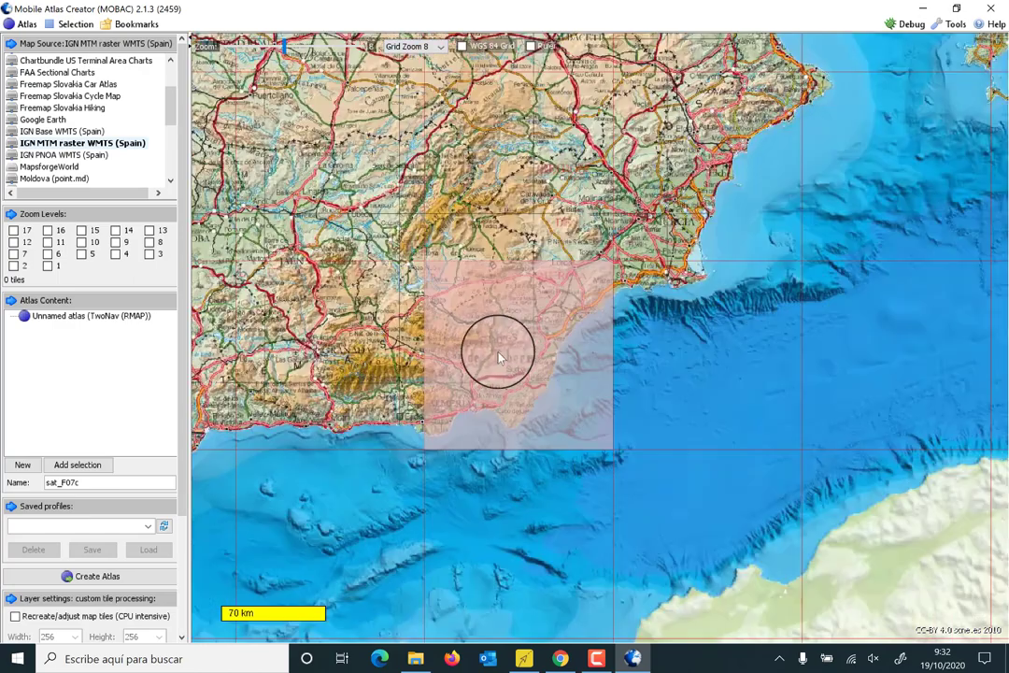
Set the grid to Grid Zoom 9 and select the smaller cell over the city of Almería and Roquetas de Mar.
click(429, 46)
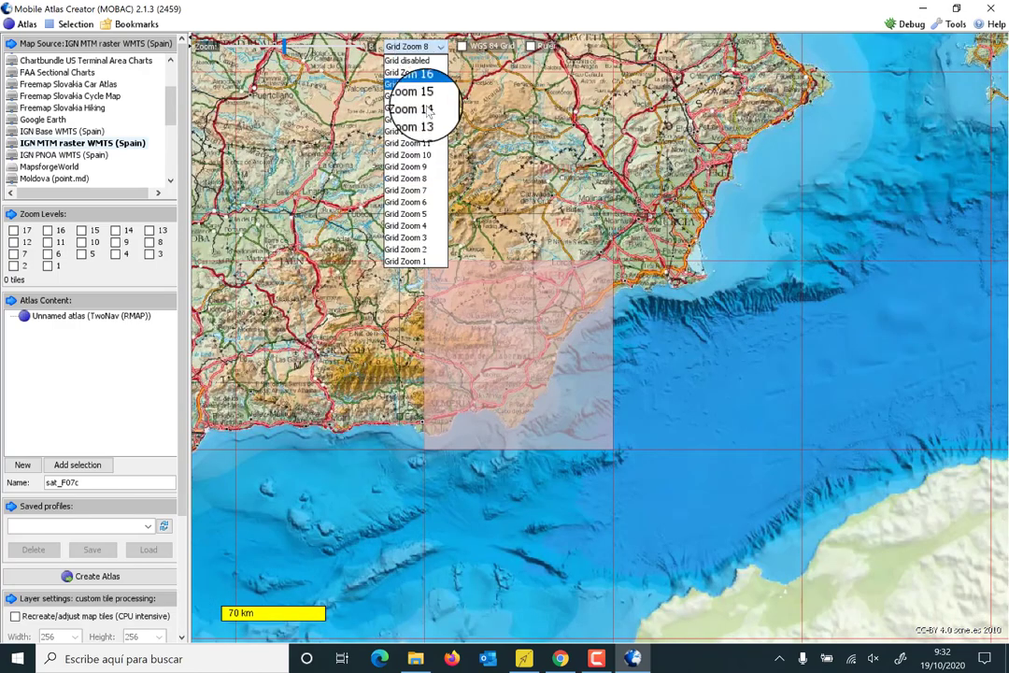
click(425, 169)
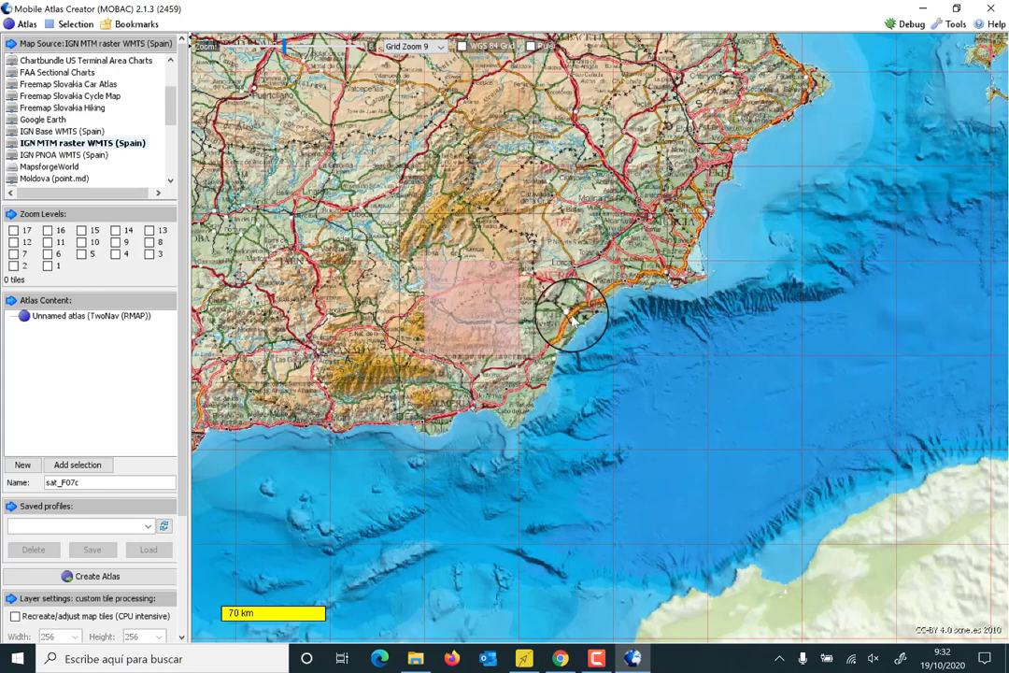
click(571, 400)
click(460, 400)
scroll(561, 360, up, 1)
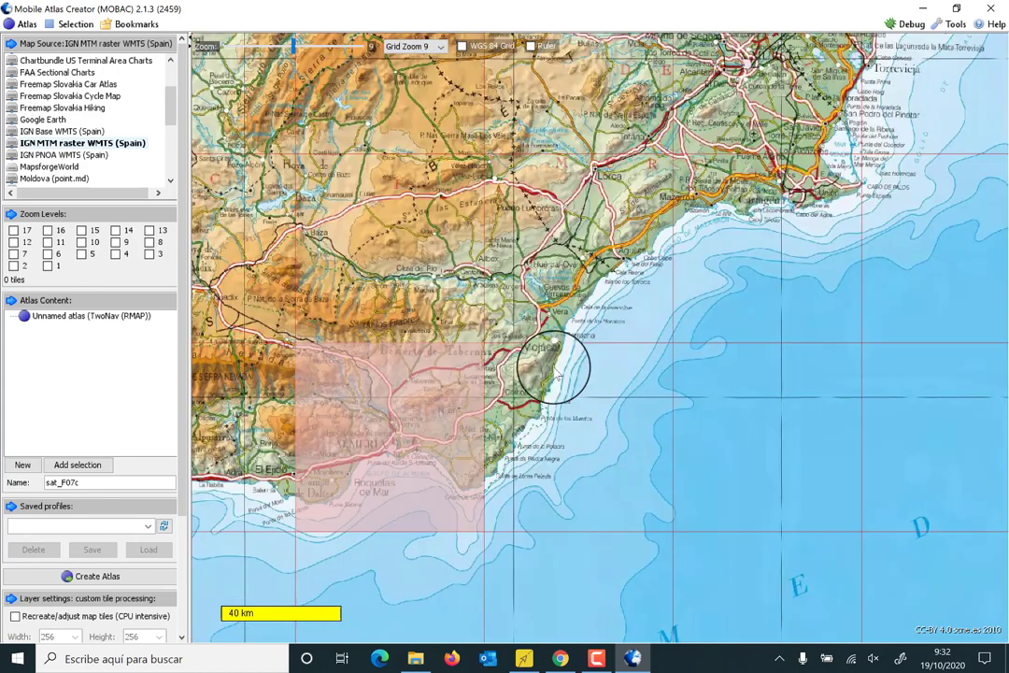
Refine the map grid to Grid Zoom 10 and view the smaller selection near Almería.
click(421, 46)
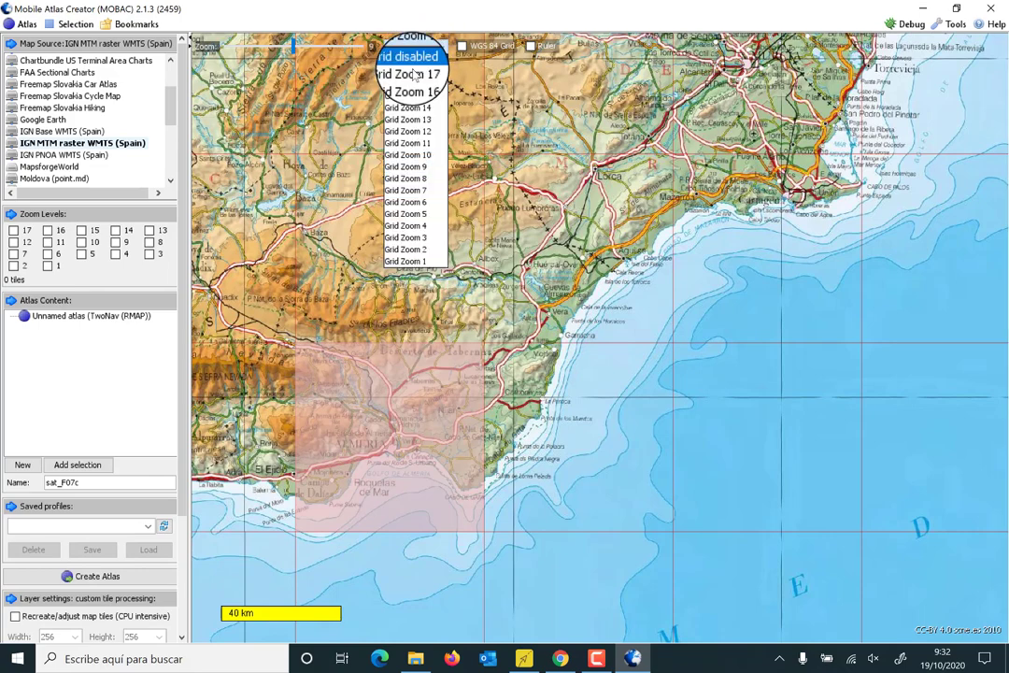
click(417, 154)
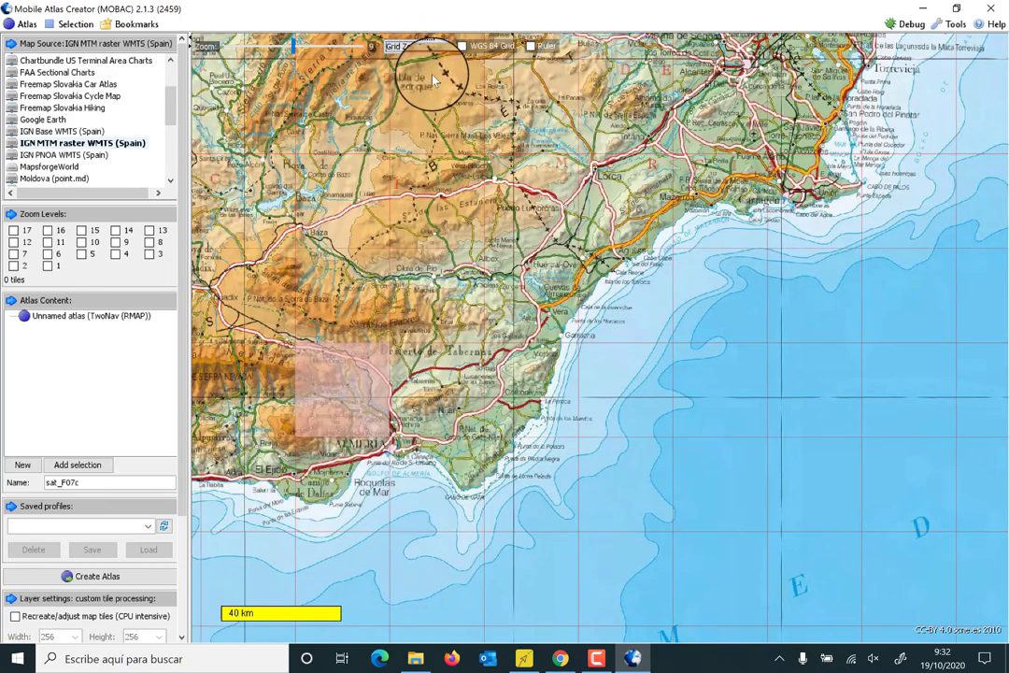
scroll(510, 190, down, 1)
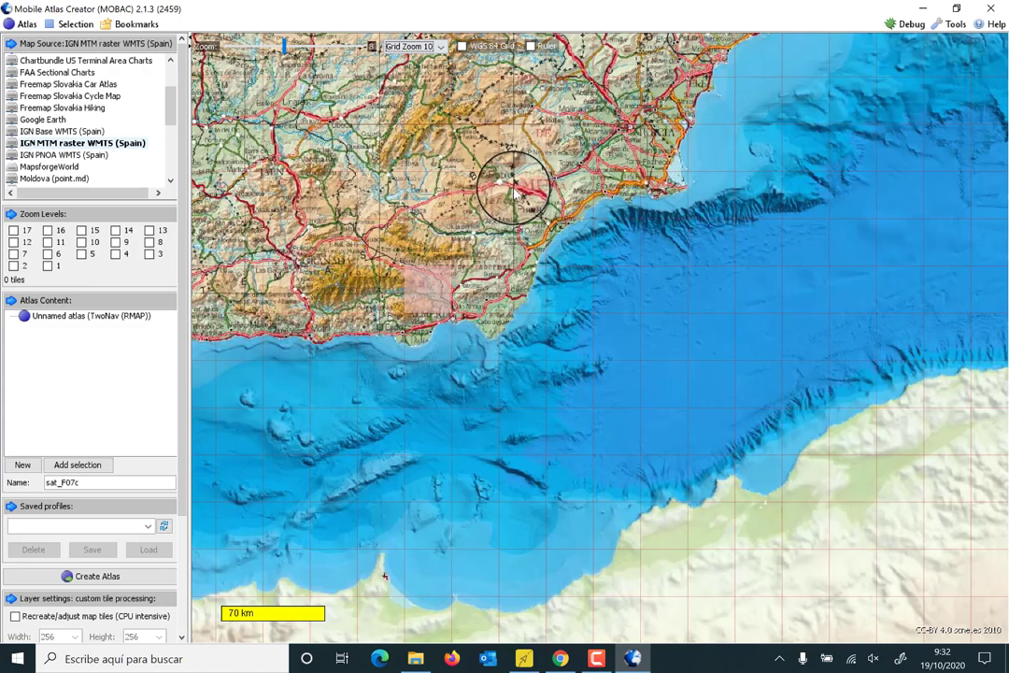
Return the grid to Grid Zoom 8 and select the cell over Madrid.
click(420, 45)
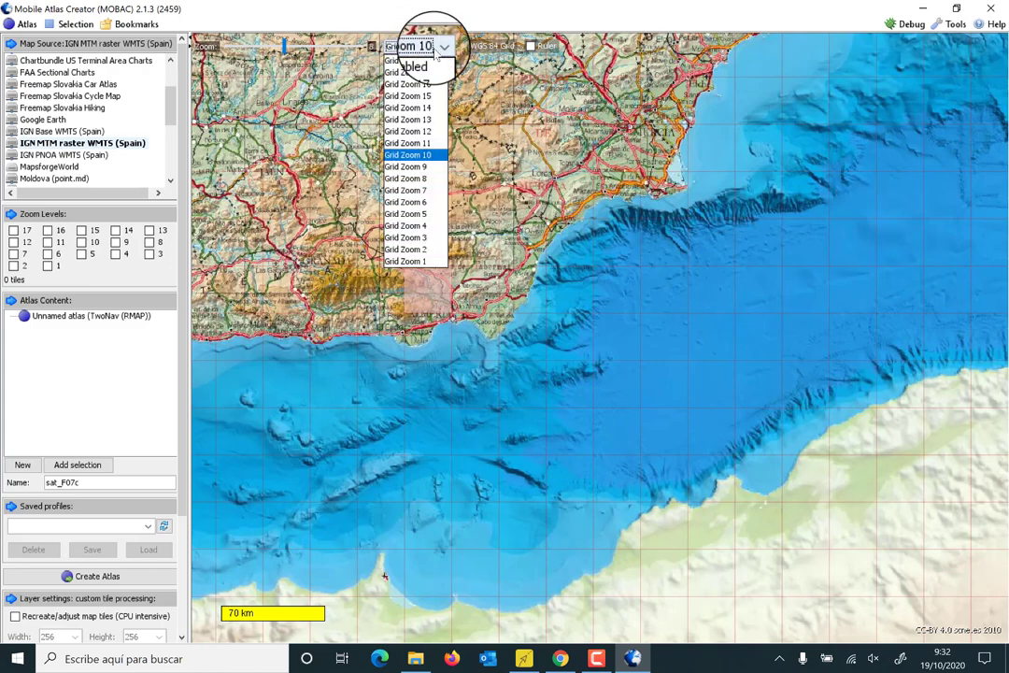
click(416, 179)
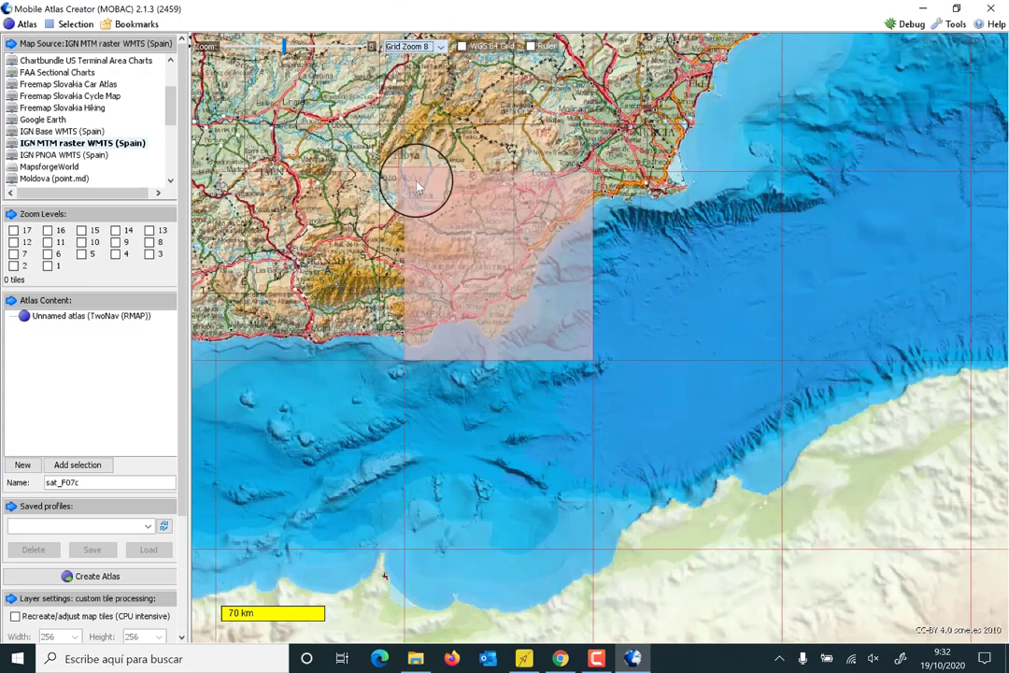
scroll(591, 372, down, 1)
scroll(591, 311, down, 1)
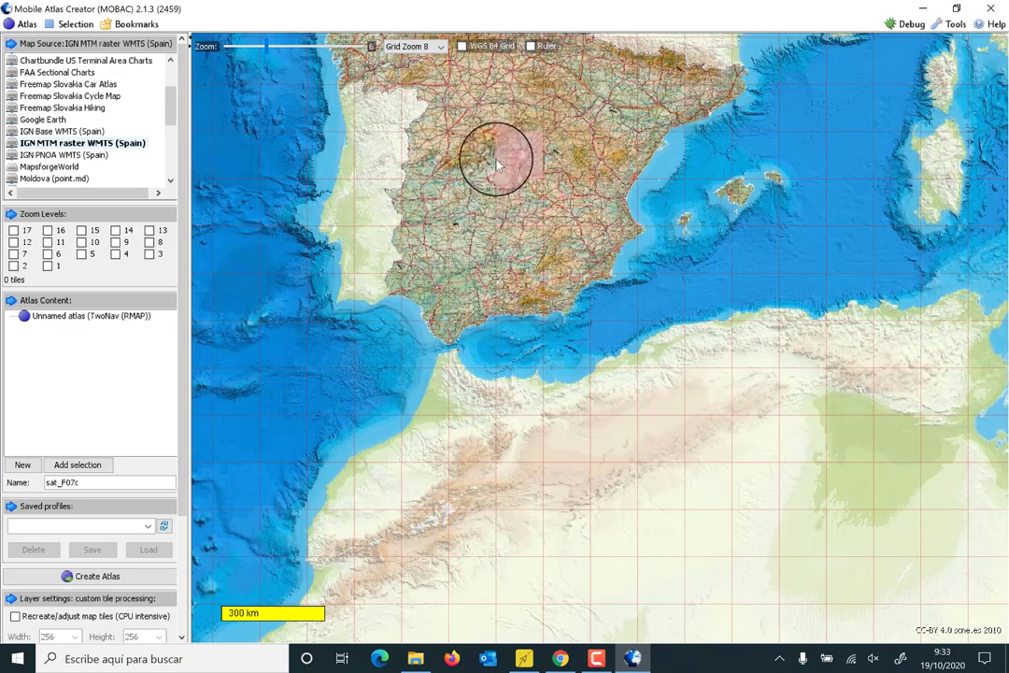
scroll(507, 159, up, 1)
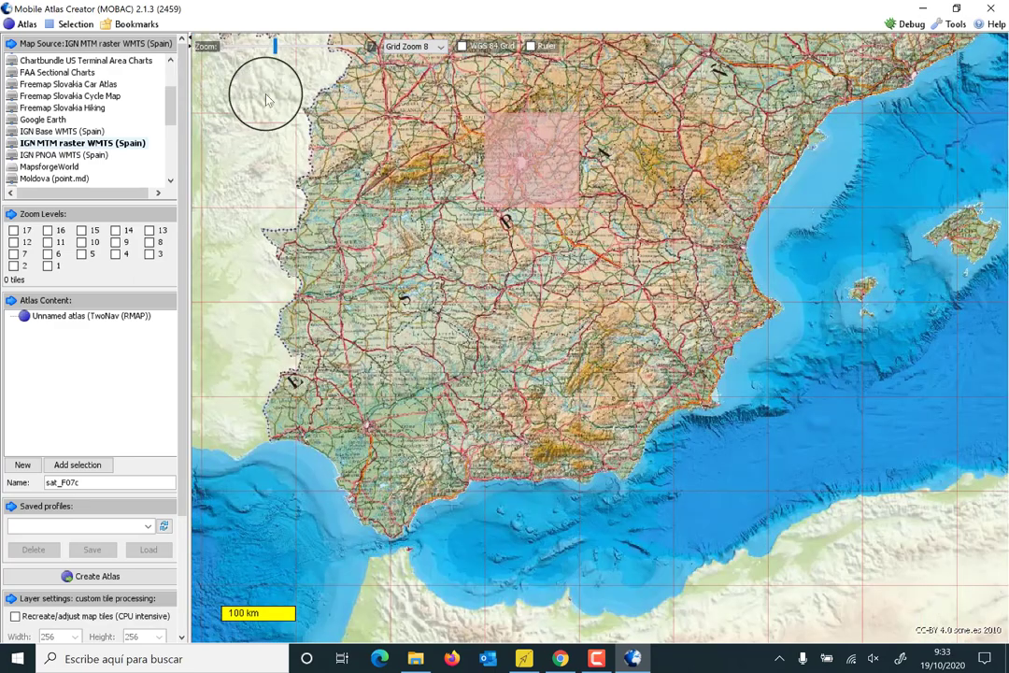
Set the selection mode to Rectangle and draw a small rectangle in western Spain, southwest of Madrid.
click(76, 25)
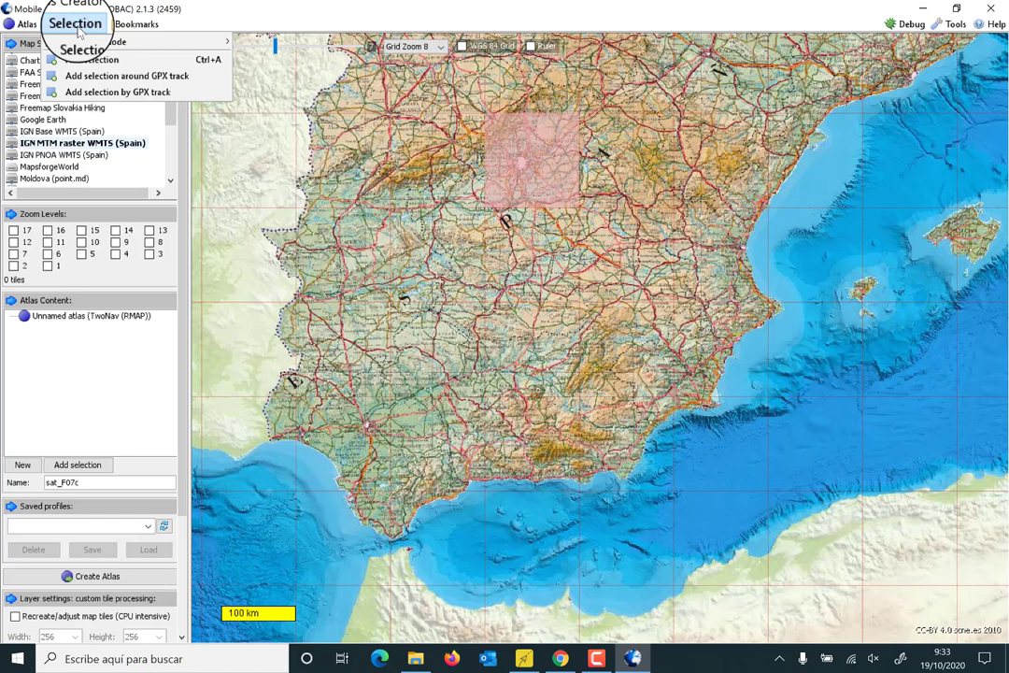
mouse_move(86, 43)
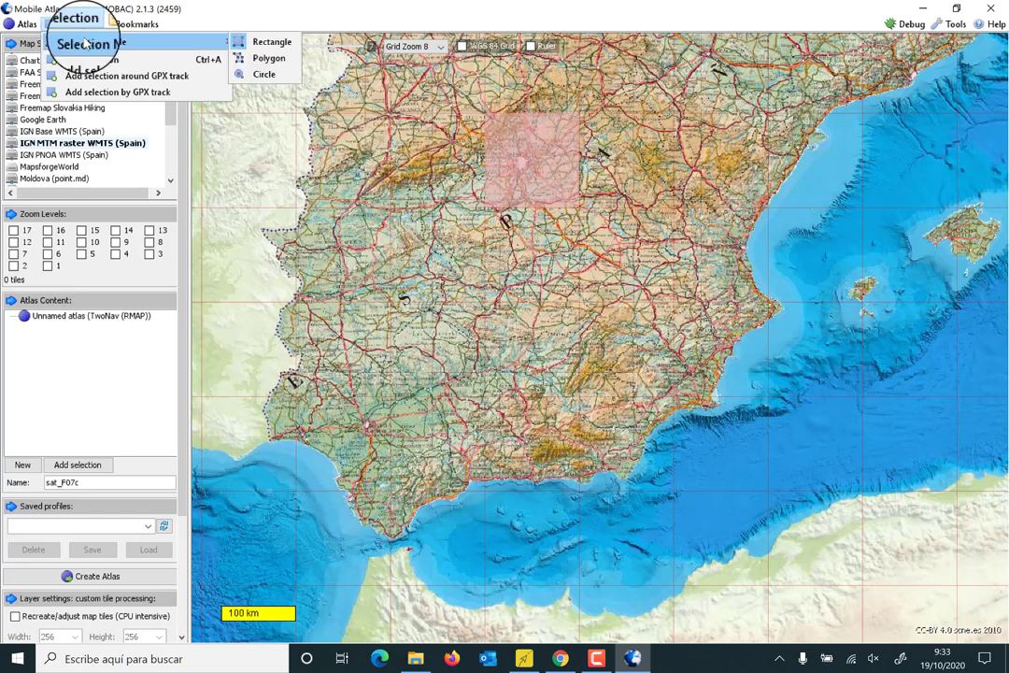
click(266, 41)
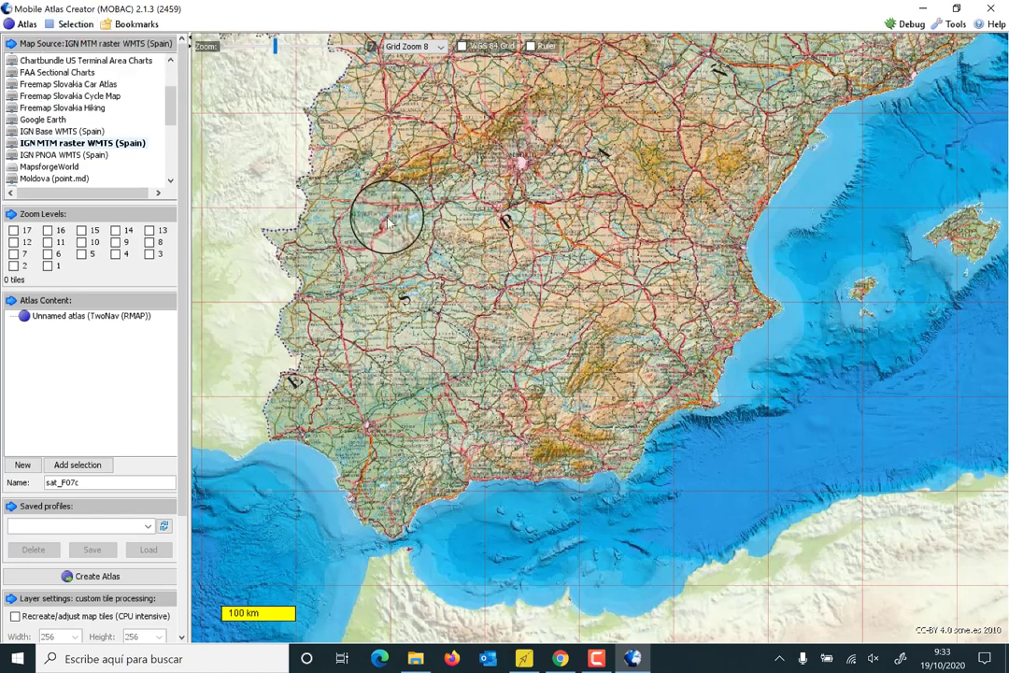
drag(389, 222, 416, 225)
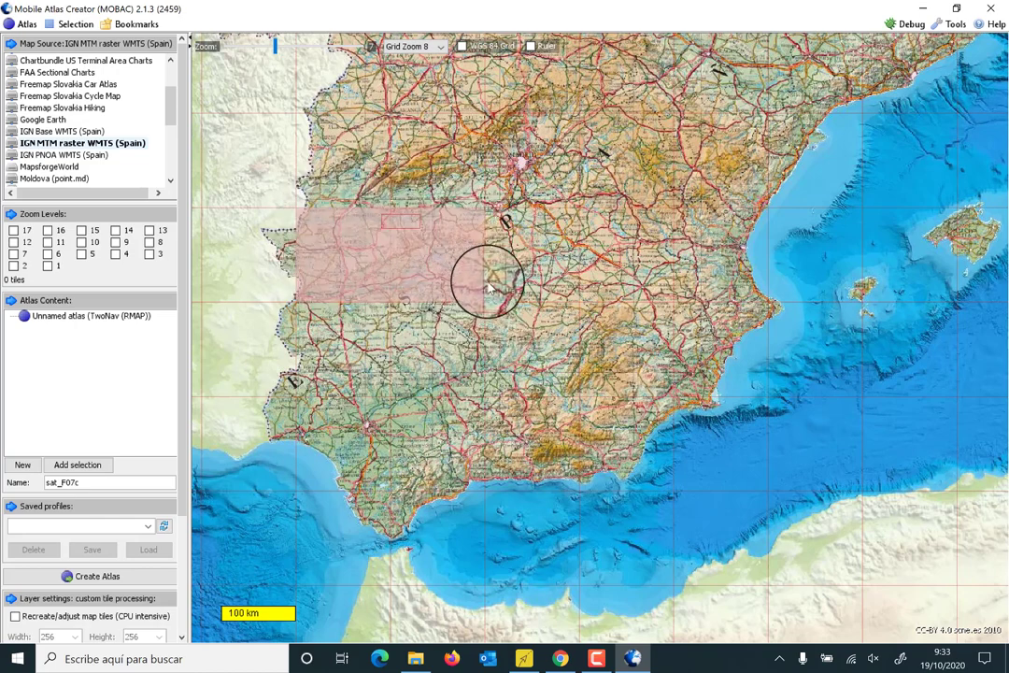
Fit the rectangular selection to Grid Zoom 15, and then coarsen the grid to Grid Zoom 10.
click(425, 46)
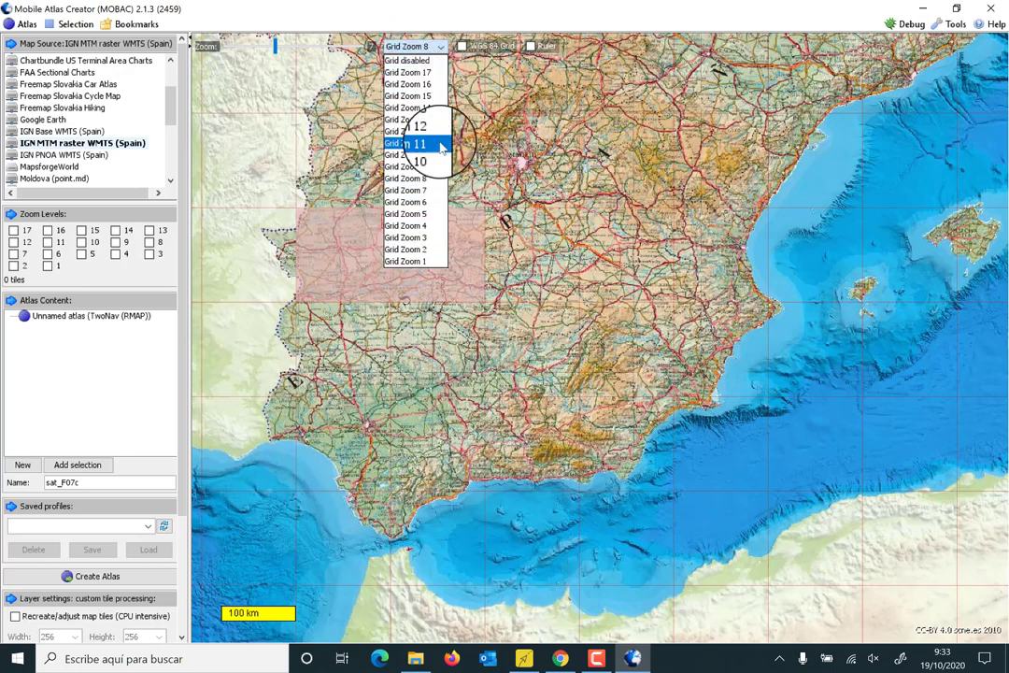
click(413, 95)
scroll(402, 248, up, 4)
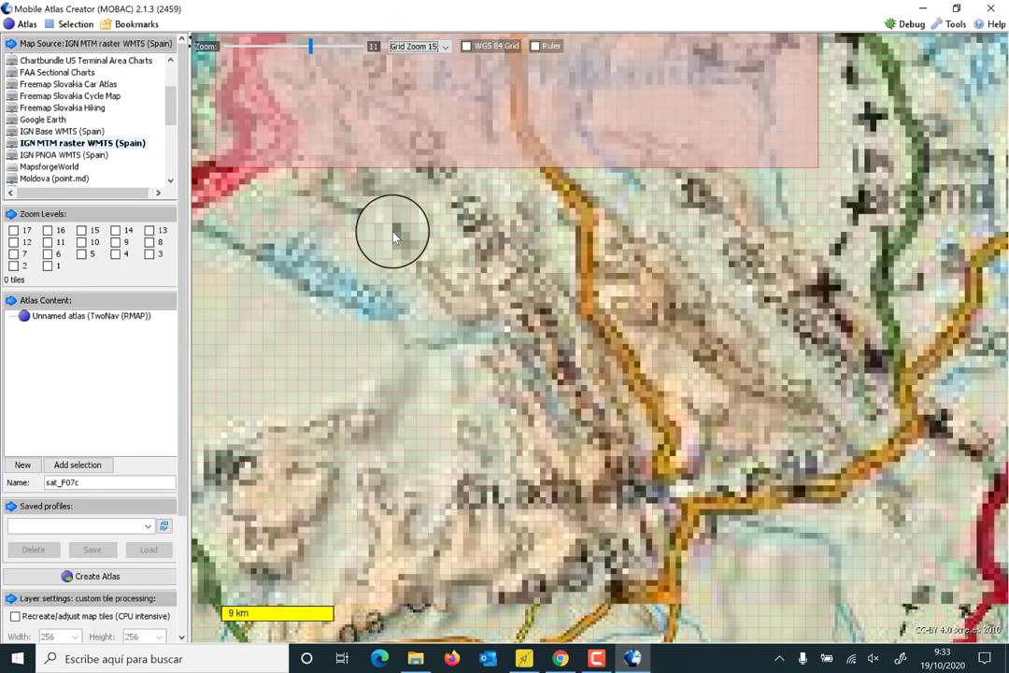
scroll(395, 225, down, 2)
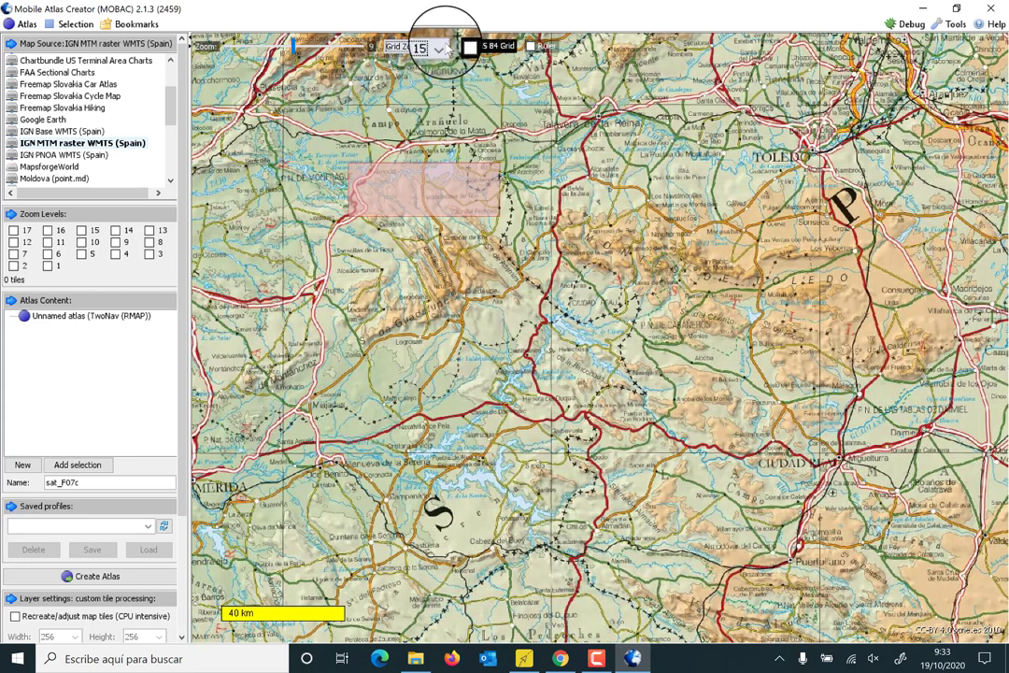
click(425, 46)
click(431, 161)
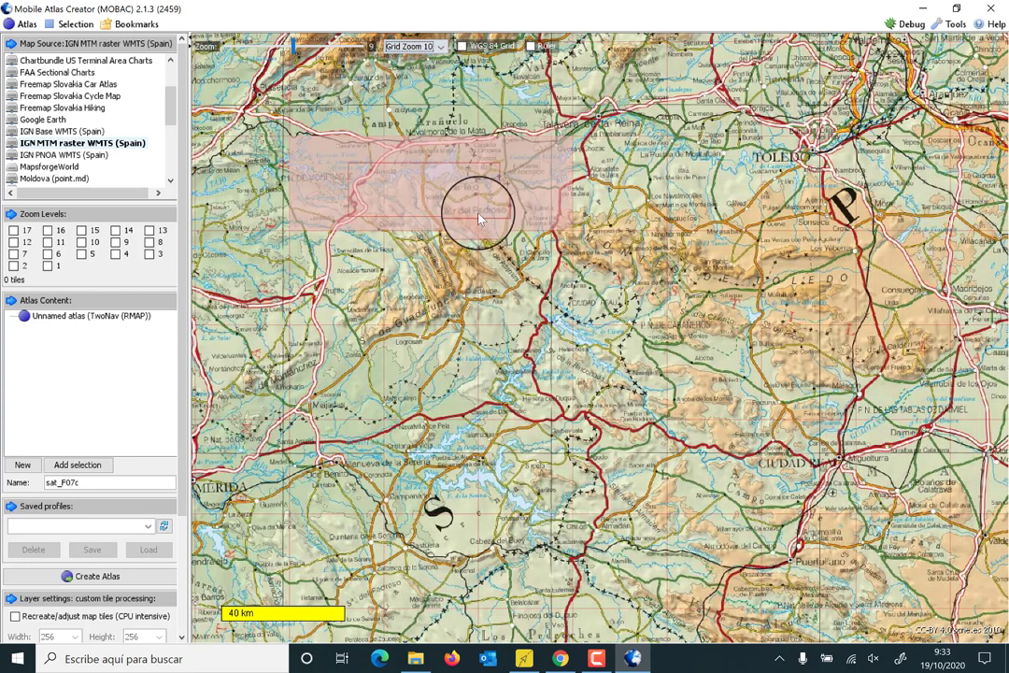
Draw a rectangular selection at Grid Zoom 10 over the area southwest of Toledo, reaching Ciudad Real.
click(526, 278)
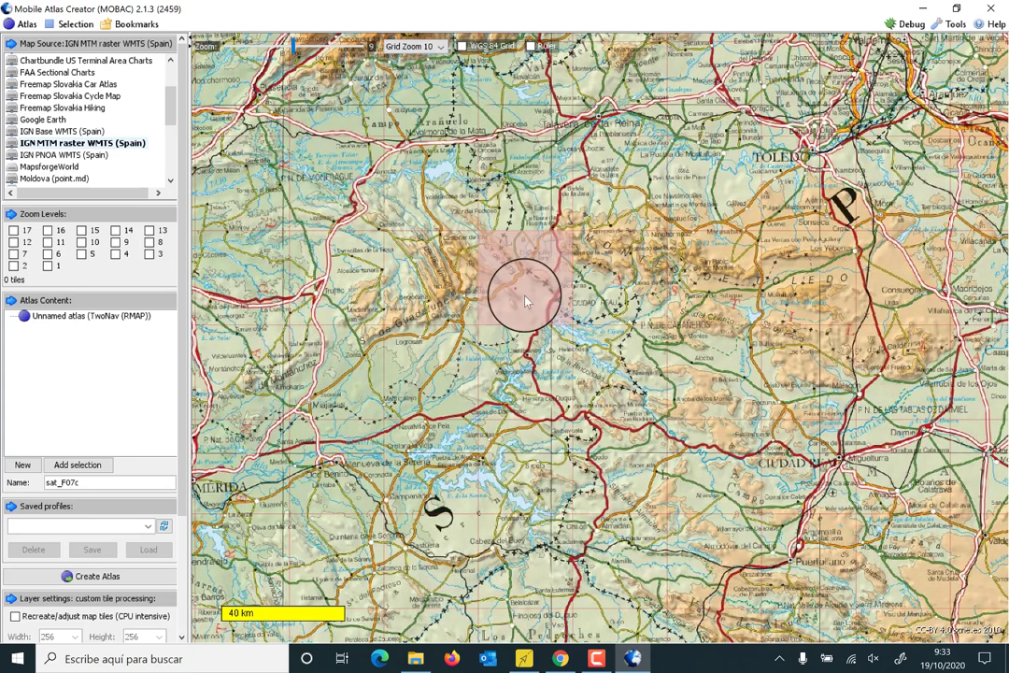
drag(526, 301, 795, 464)
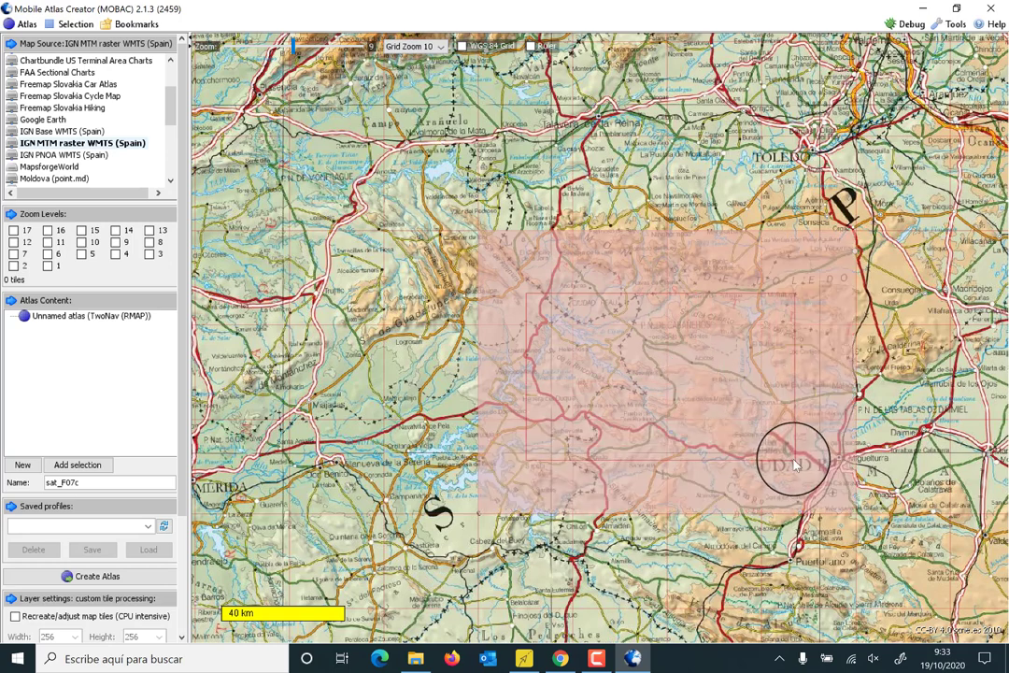
click(519, 269)
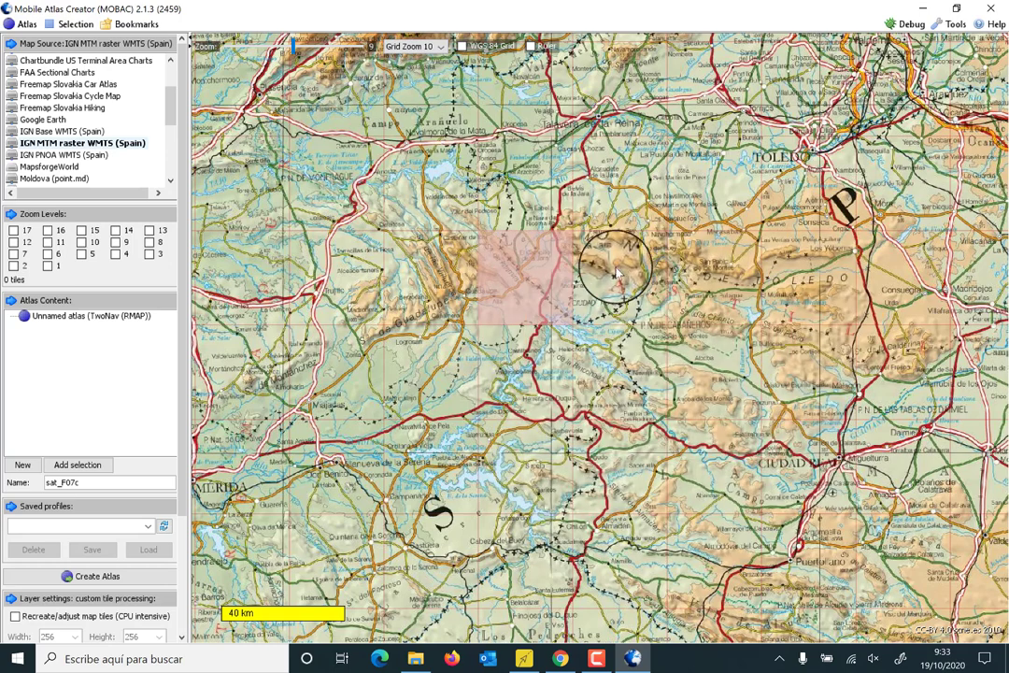
drag(615, 272, 807, 458)
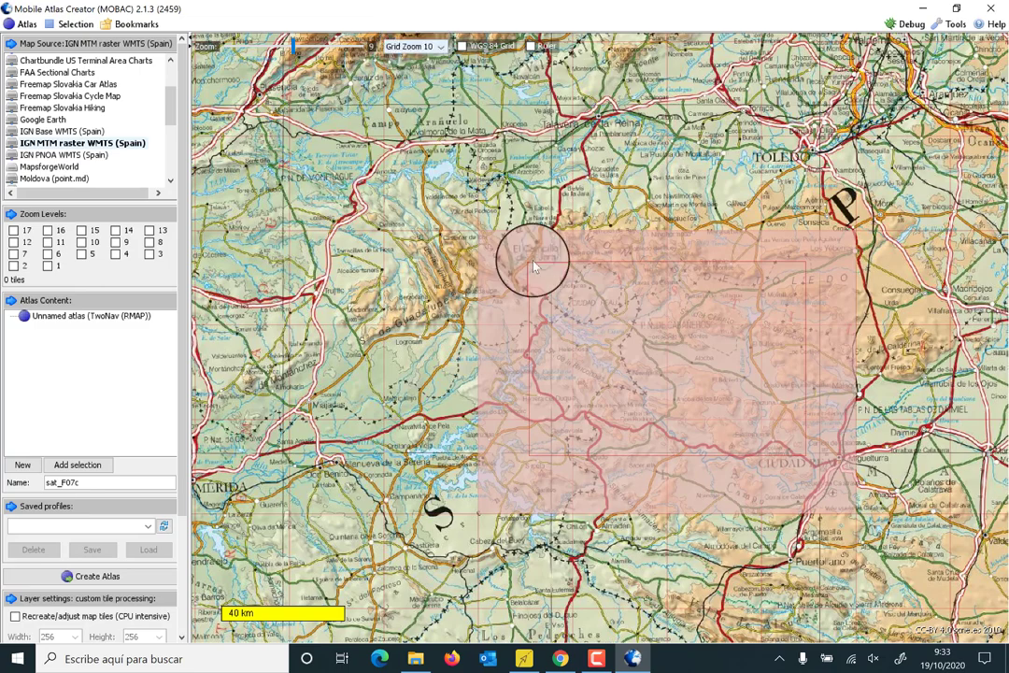
Set the map grid to Grid Zoom 8 and select the single cell over Almería on Spain's southeast coast.
scroll(538, 248, down, 3)
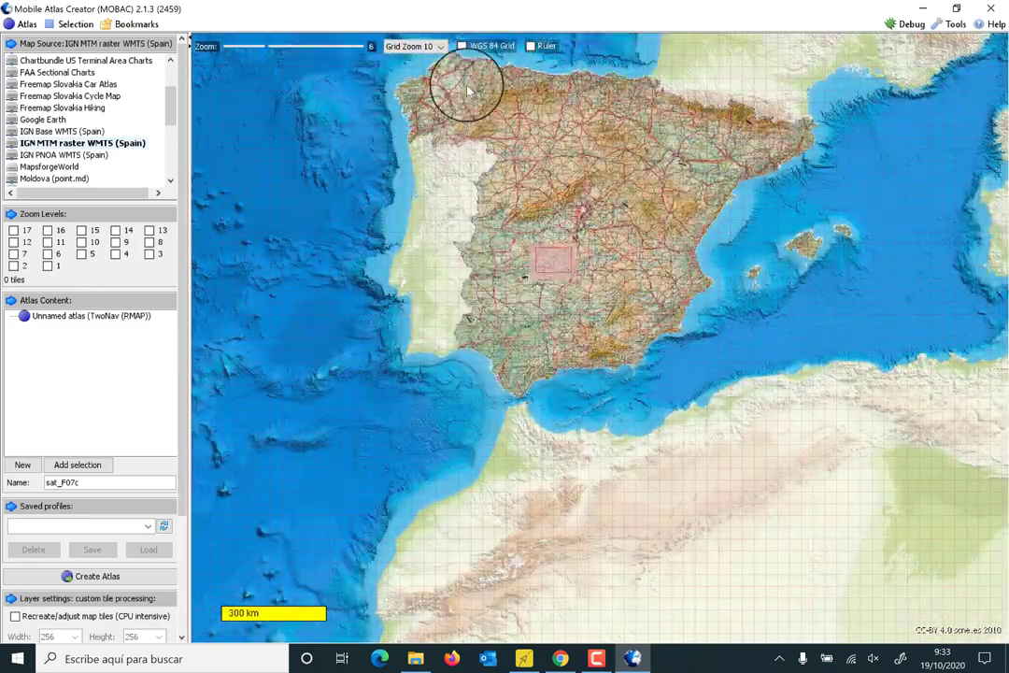
click(439, 53)
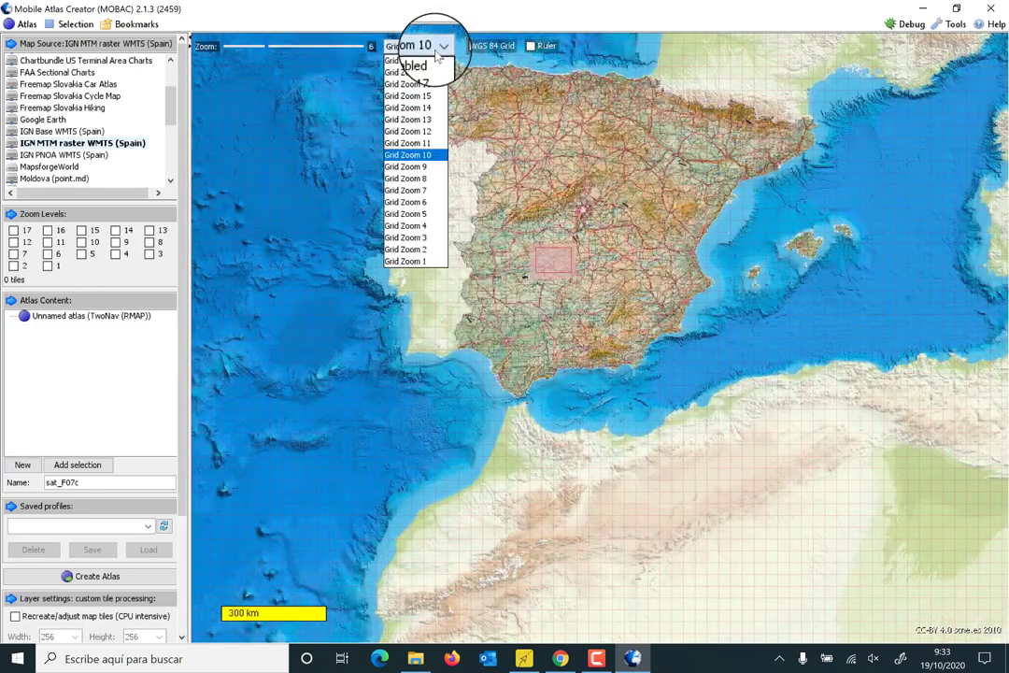
click(428, 179)
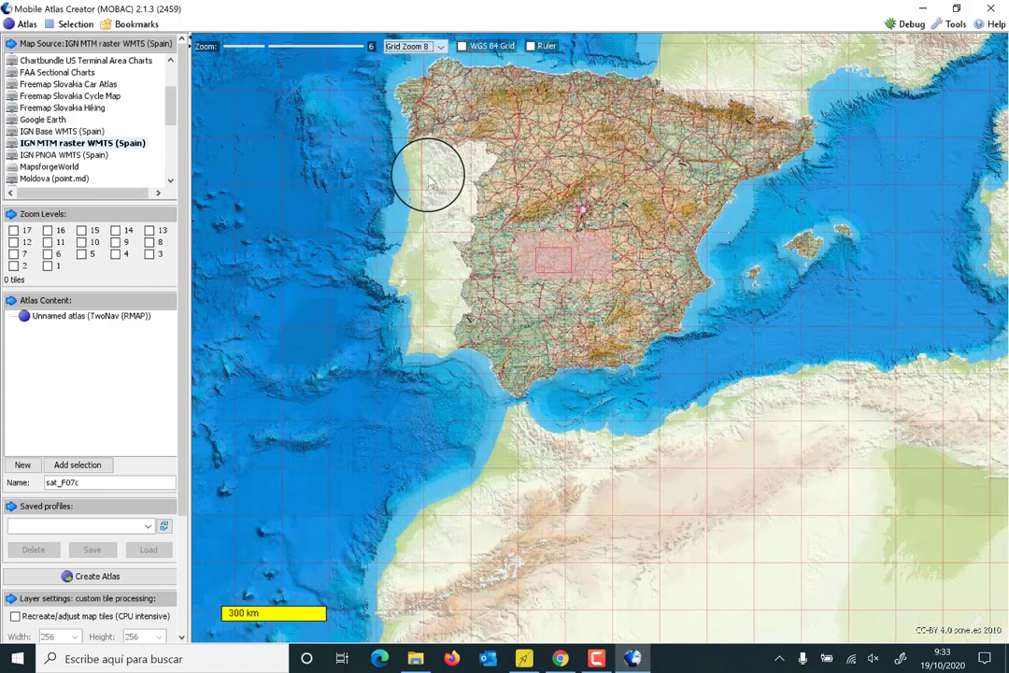
click(632, 354)
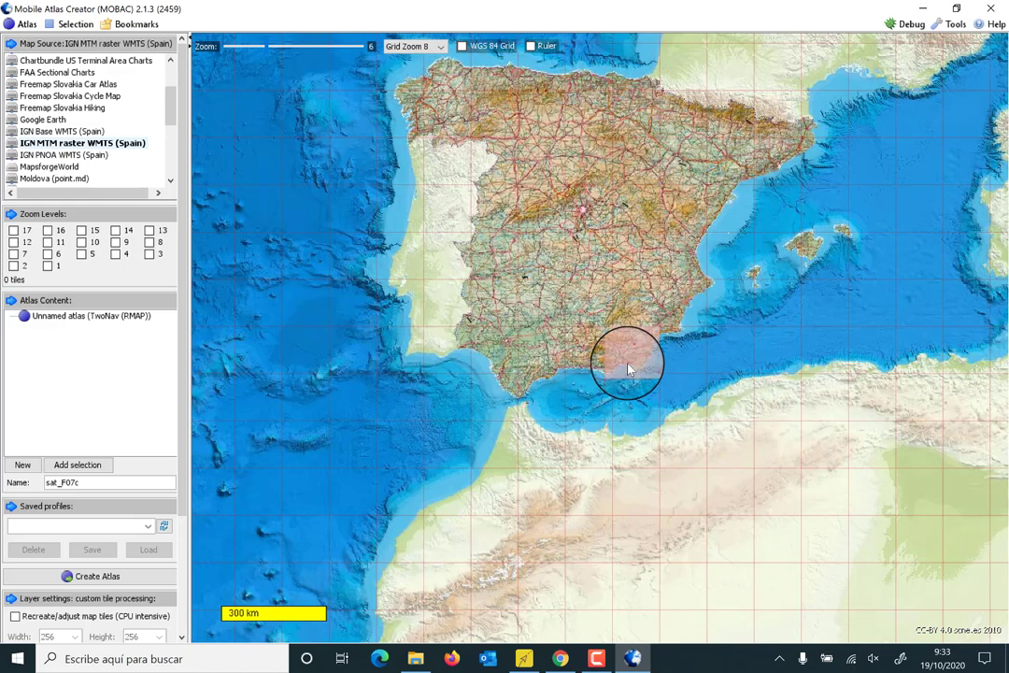
Name the map selection topo_F07, keeping the Almería cell selected.
click(101, 481)
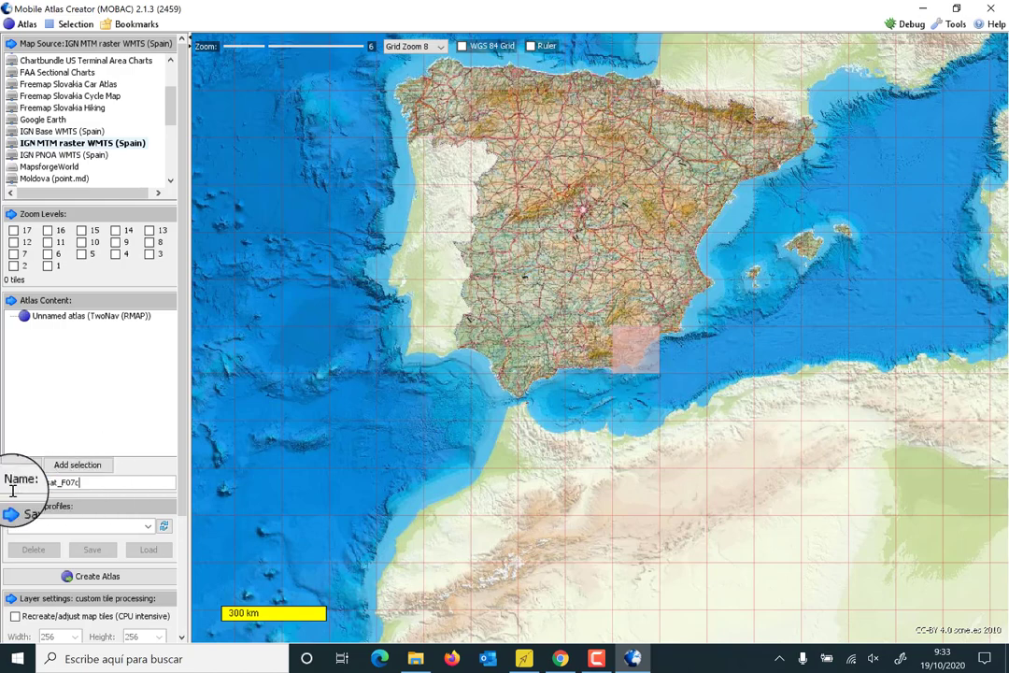
drag(141, 481, 8, 477)
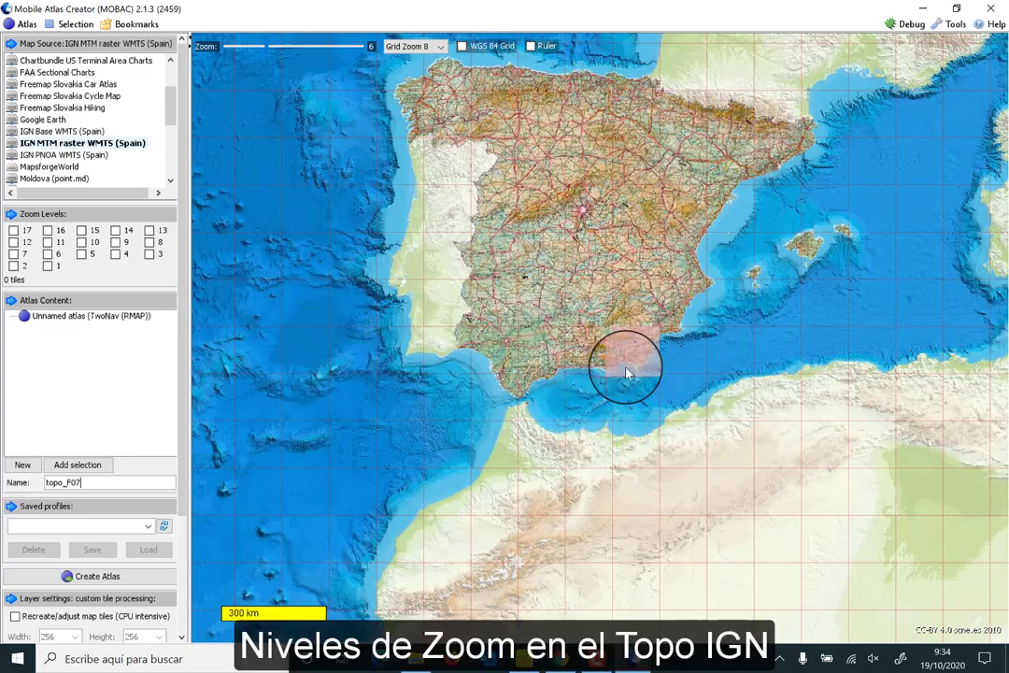
drag(628, 374, 635, 365)
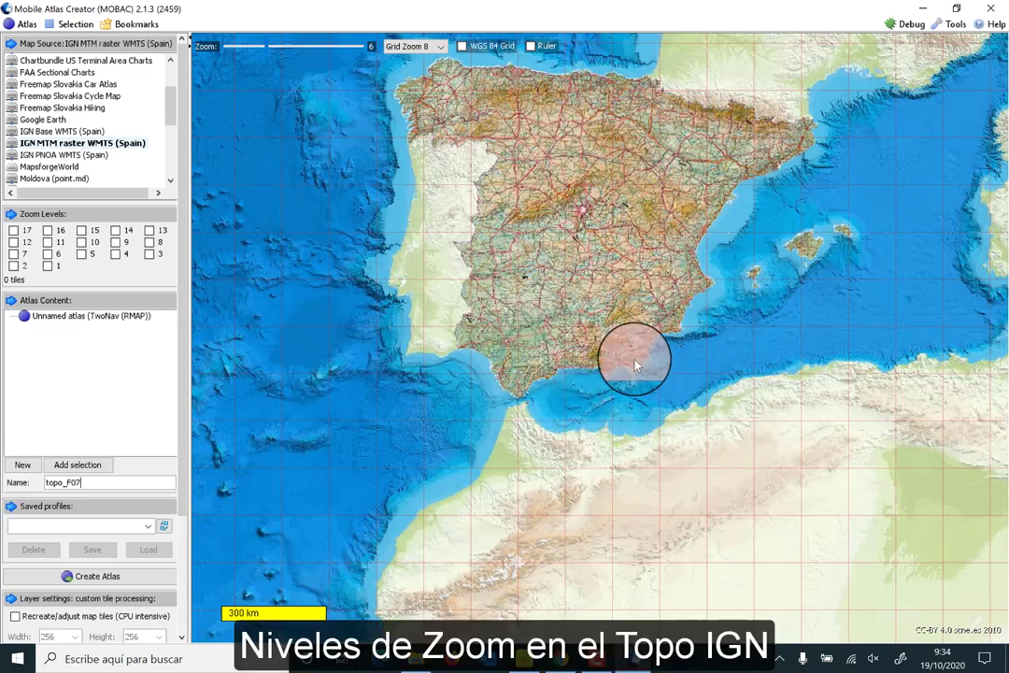
Examine the IGN MTM raster map's coverage and detail across its zoom levels, from 1 up to 17.
scroll(635, 365, up, 1)
scroll(614, 363, up, 1)
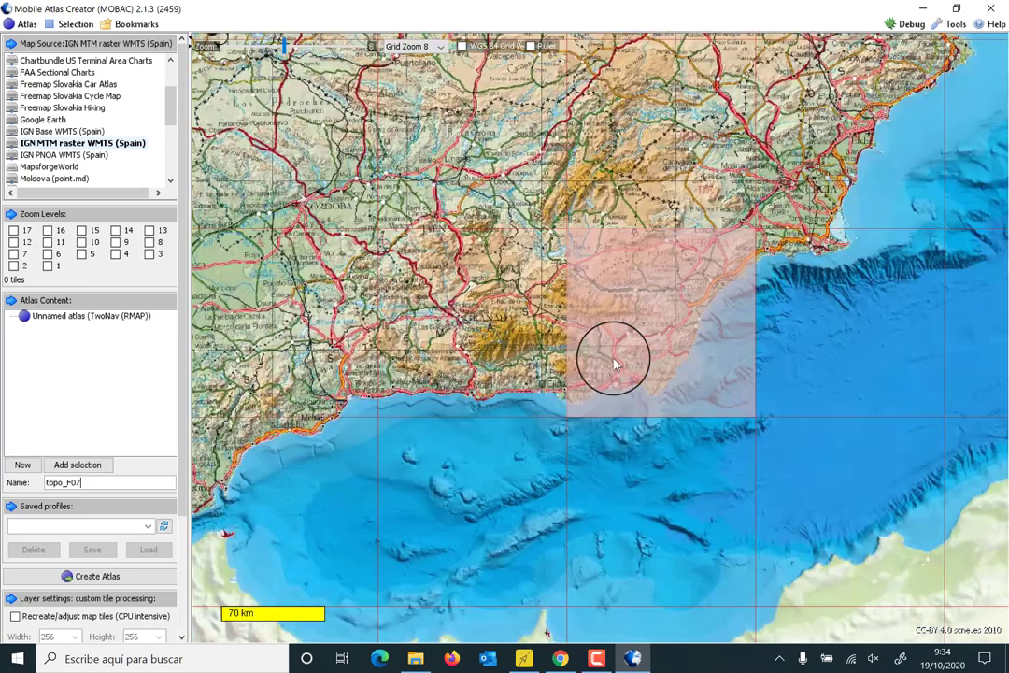
scroll(598, 222, up, 1)
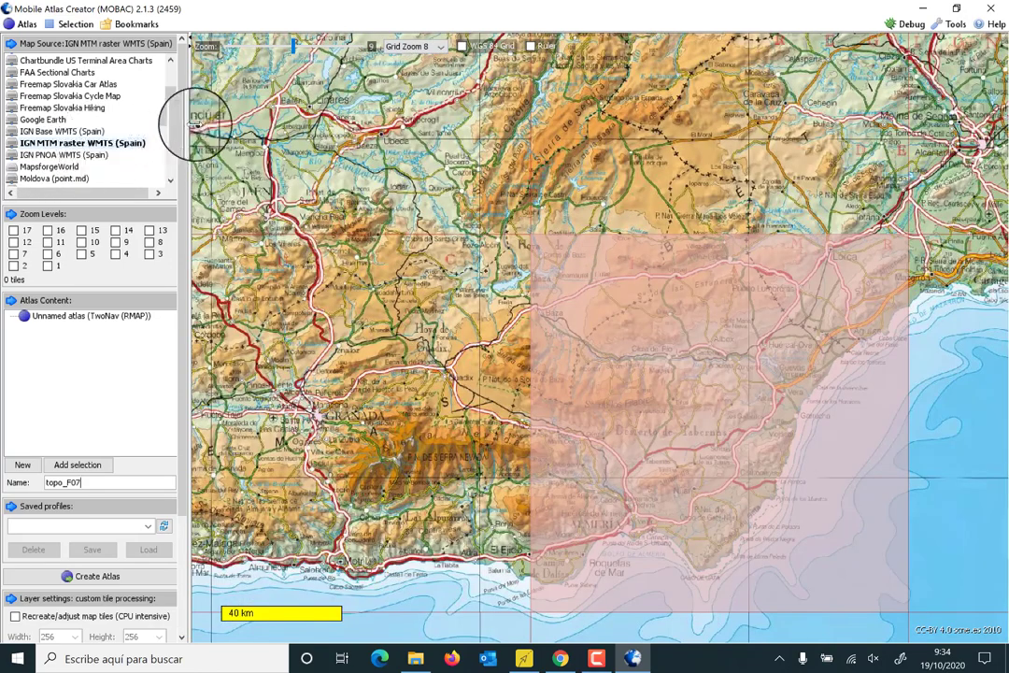
drag(300, 44, 173, 44)
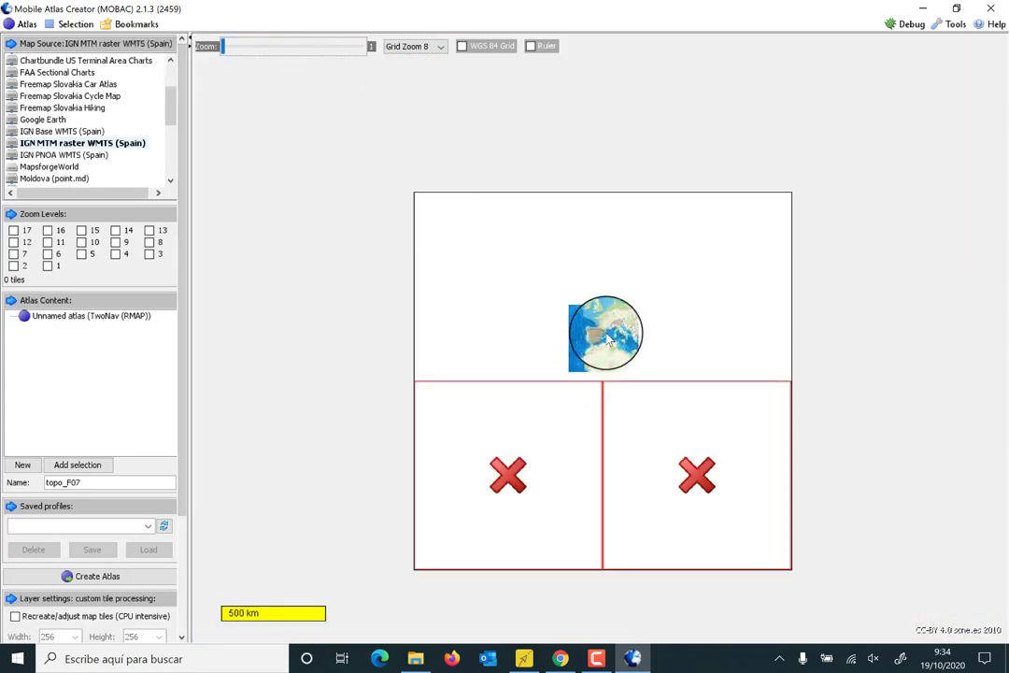
scroll(633, 358, up, 3)
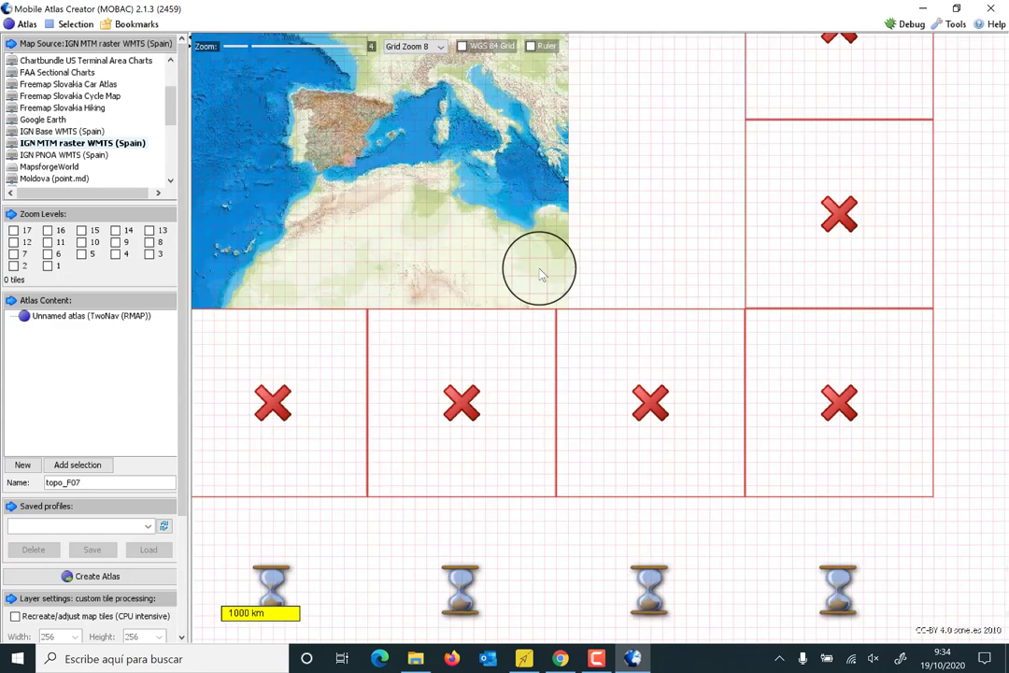
scroll(428, 112, down, 1)
scroll(441, 175, up, 5)
scroll(586, 557, up, 1)
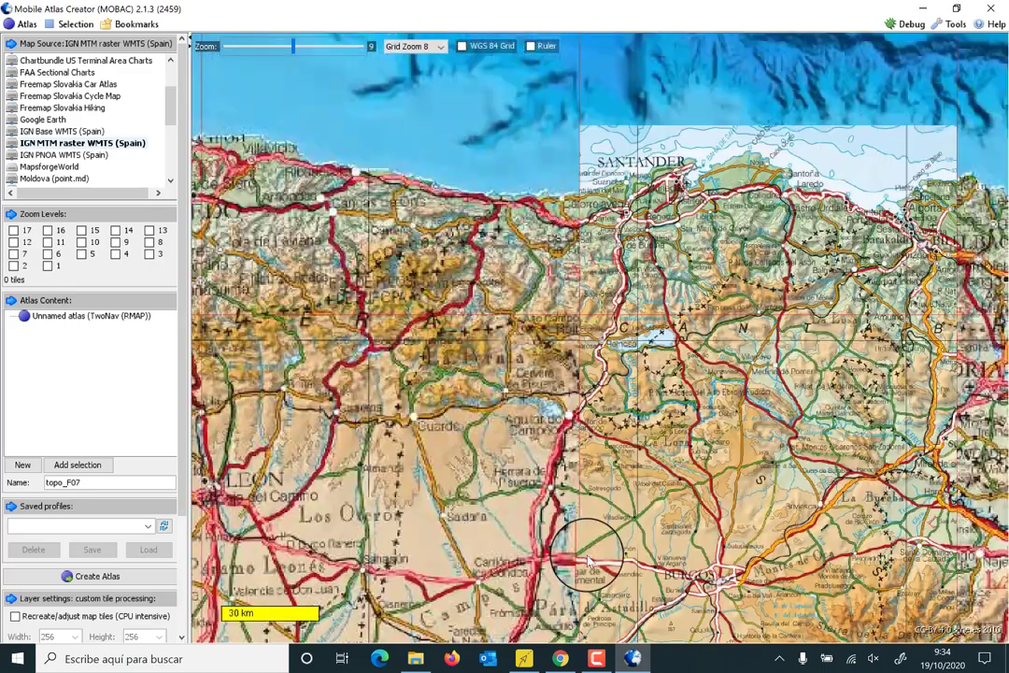
scroll(587, 551, up, 2)
scroll(528, 476, up, 5)
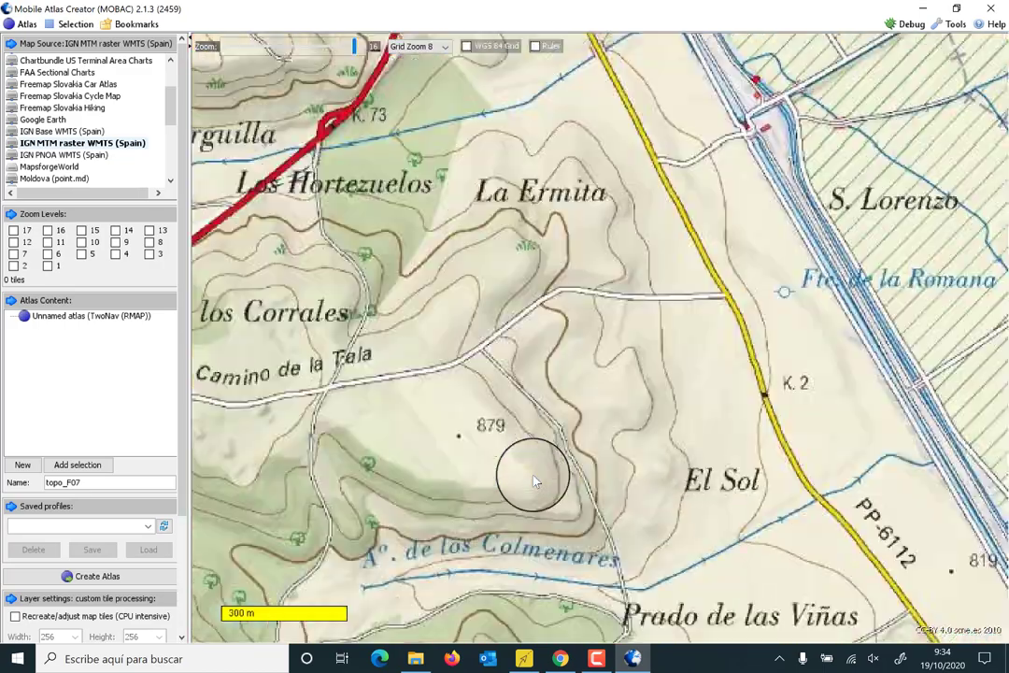
scroll(534, 481, up, 1)
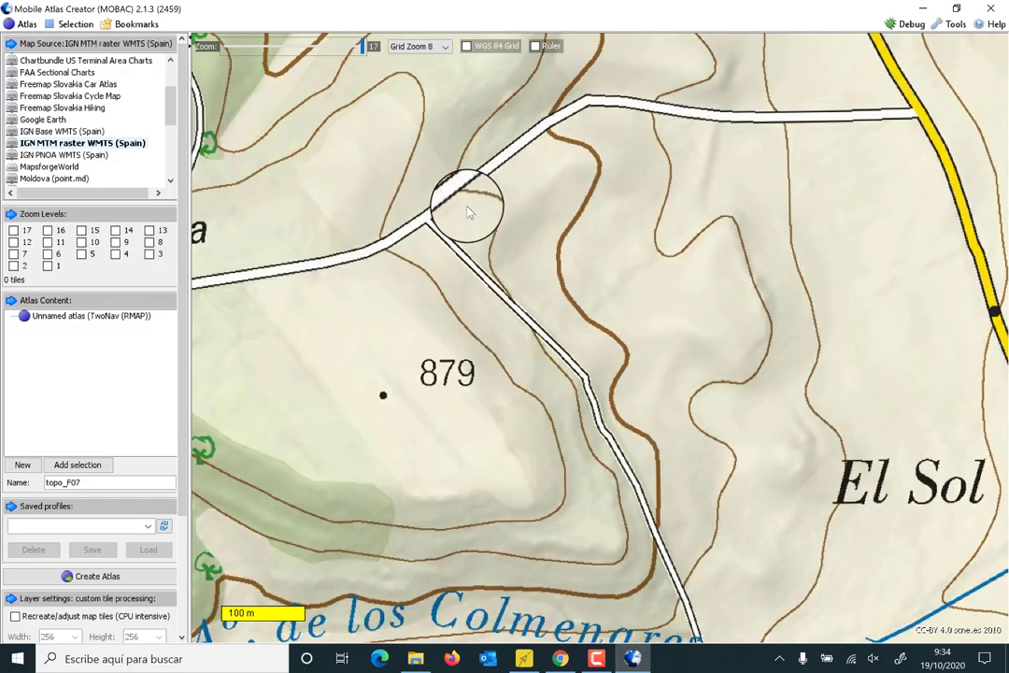
scroll(469, 213, down, 7)
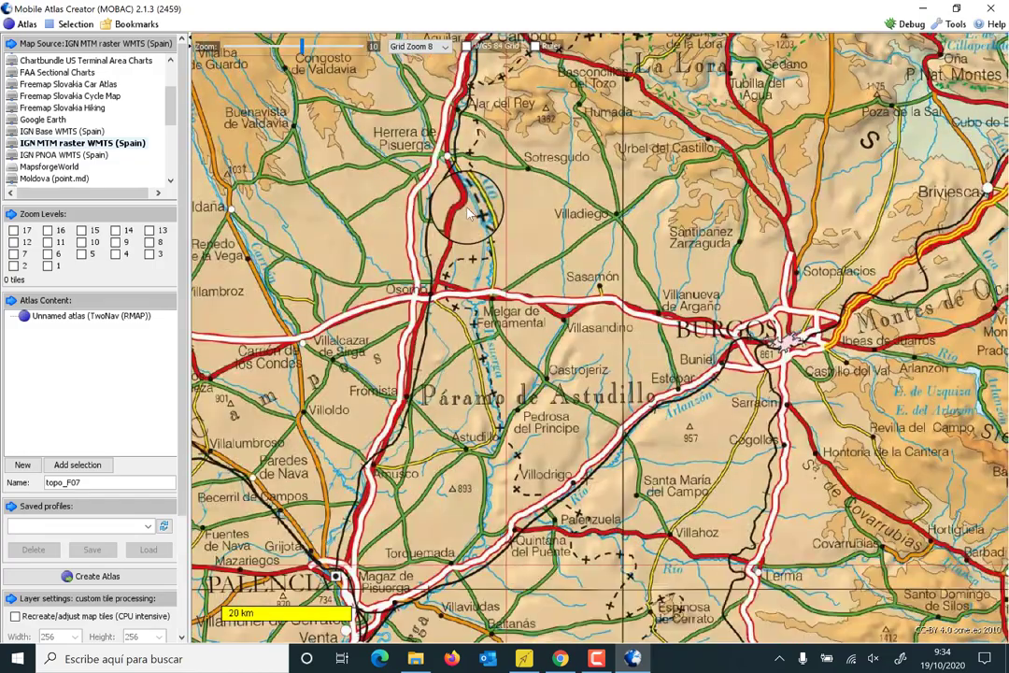
scroll(469, 211, down, 4)
scroll(501, 489, up, 1)
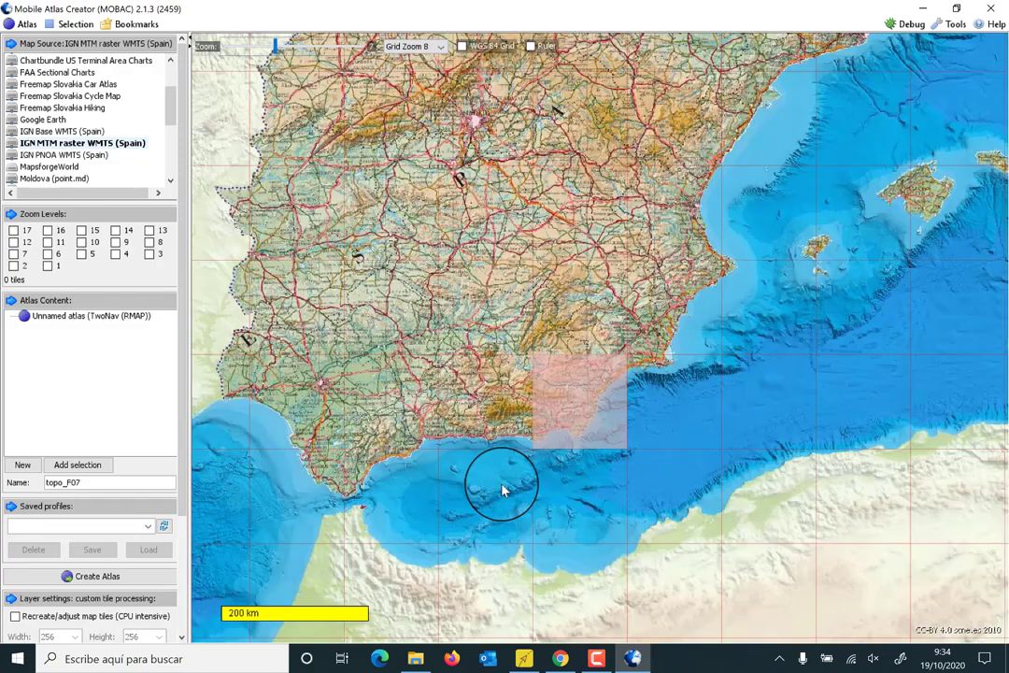
Examine the cartography around Granada and Sierra Nevada from zoom level 8 to 11.
scroll(502, 489, up, 1)
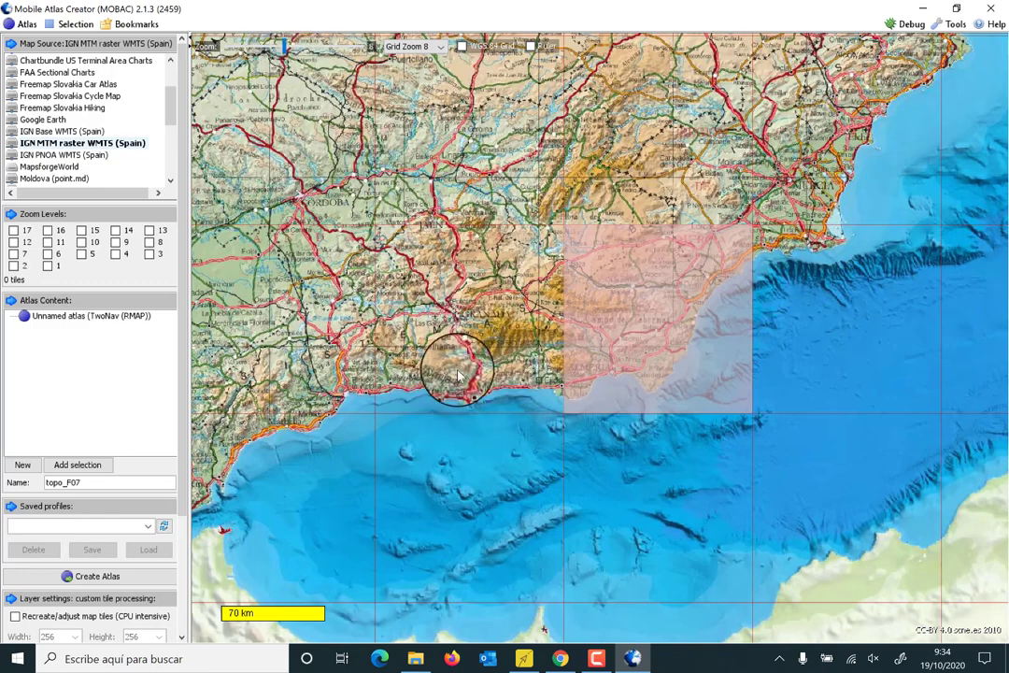
scroll(452, 369, up, 1)
scroll(513, 364, up, 1)
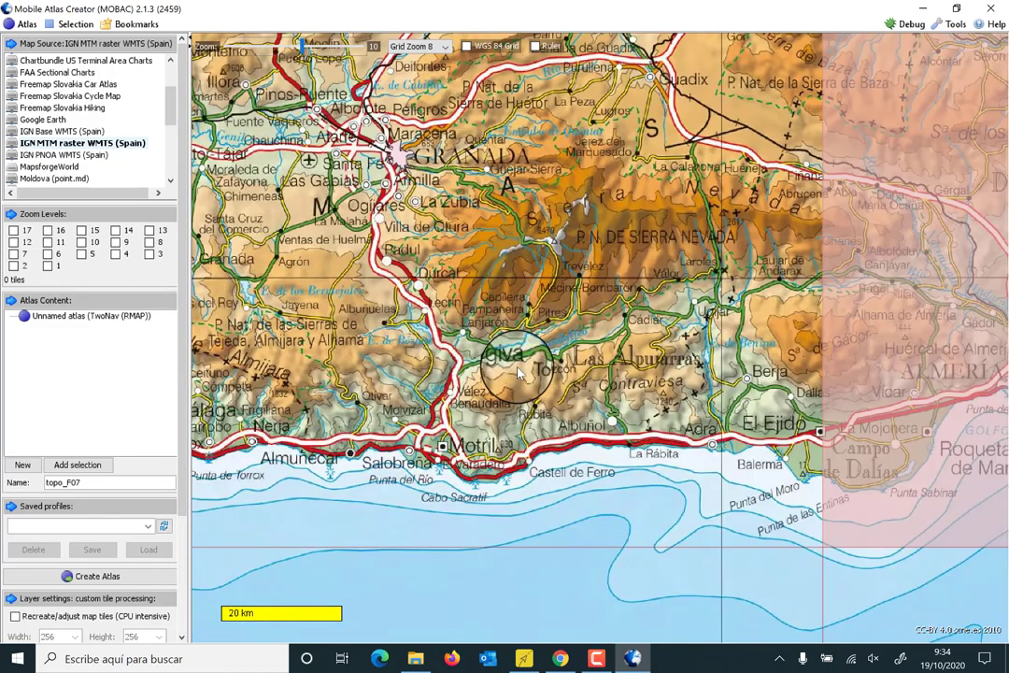
scroll(519, 372, up, 1)
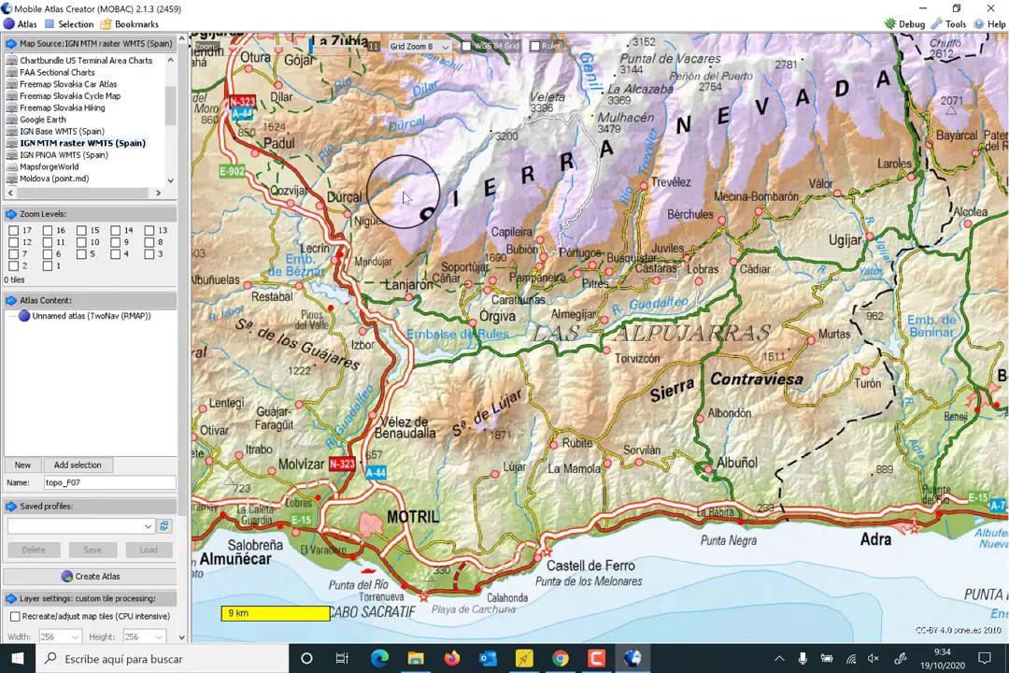
drag(367, 180, 575, 481)
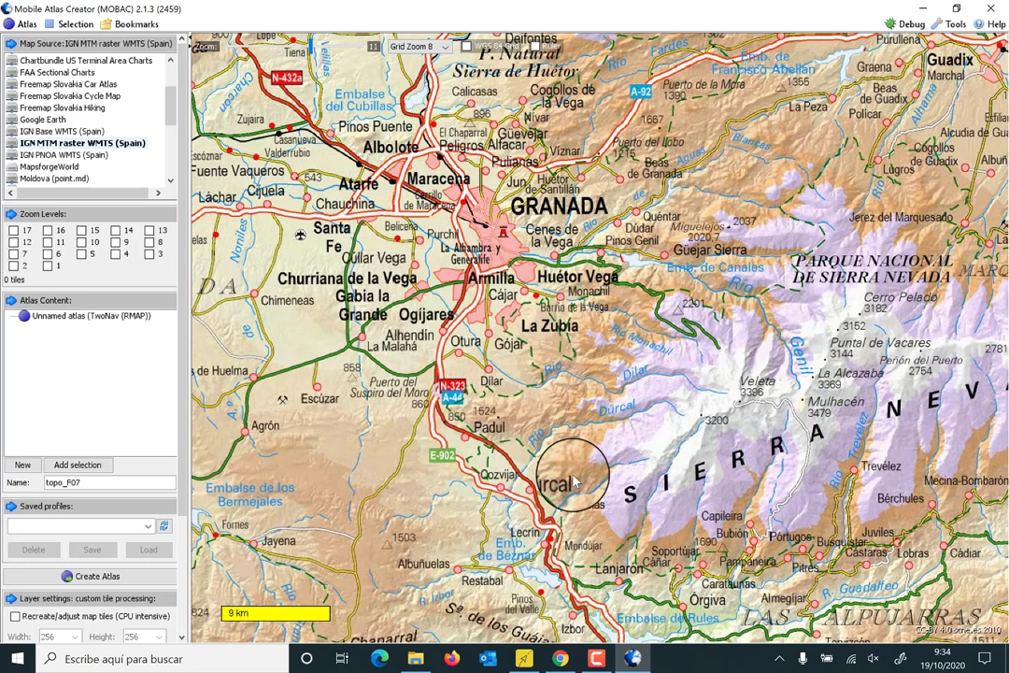
drag(400, 209, 497, 291)
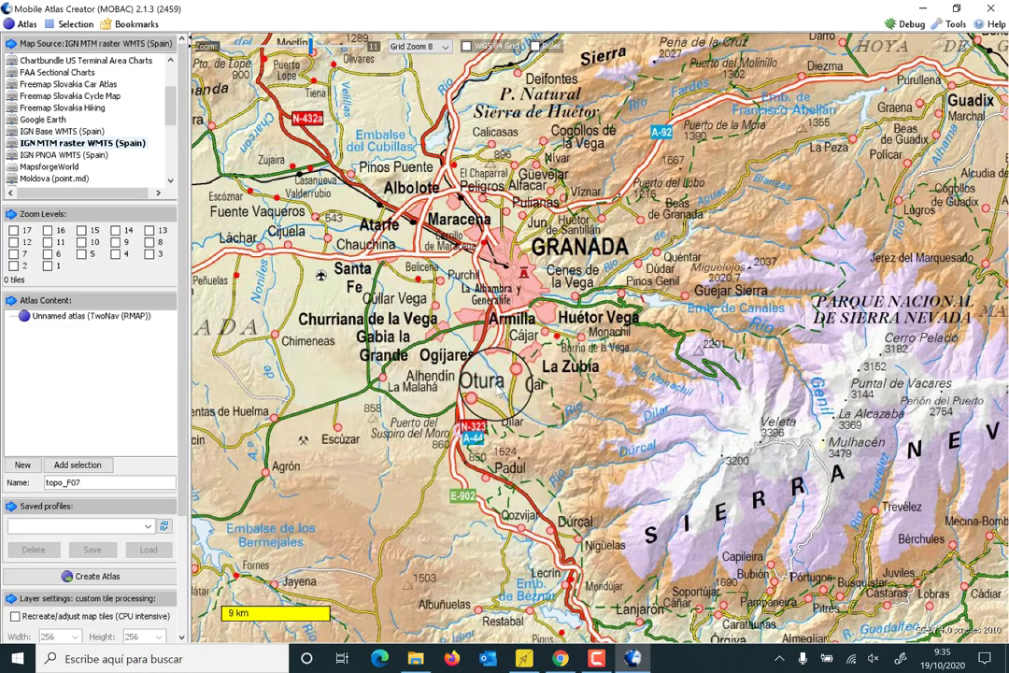
mouse_move(578, 322)
mouse_down()
mouse_move(523, 322)
mouse_move(561, 210)
mouse_move(586, 321)
mouse_move(581, 313)
mouse_up()
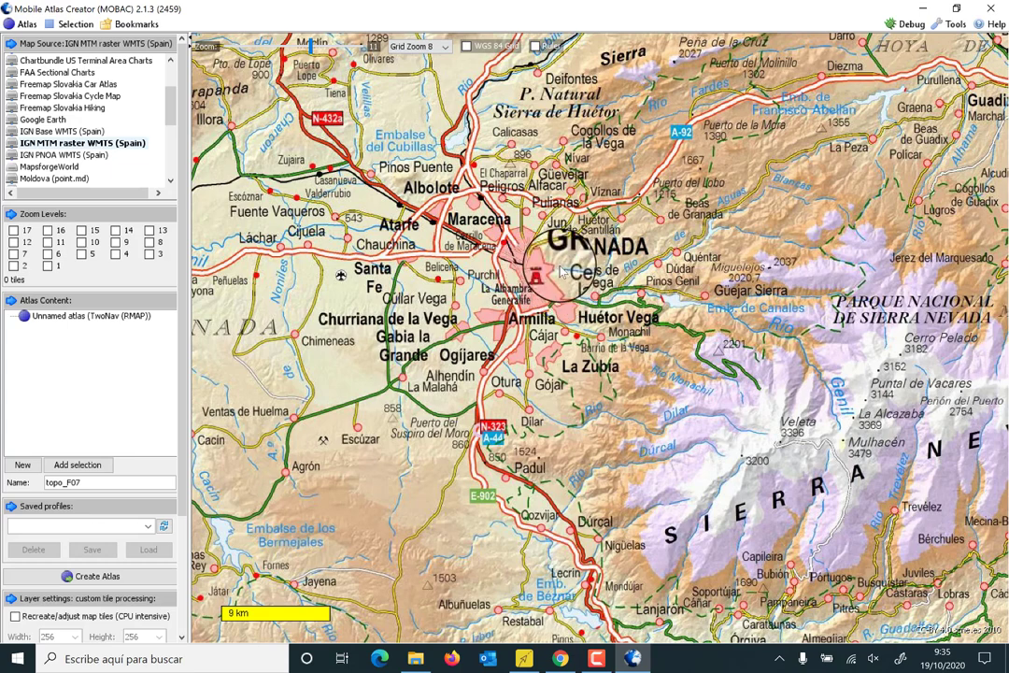
Compare the topographic detail at zoom levels 12 to 17 around Granada and Llanos de la Perdiz.
scroll(561, 271, up, 1)
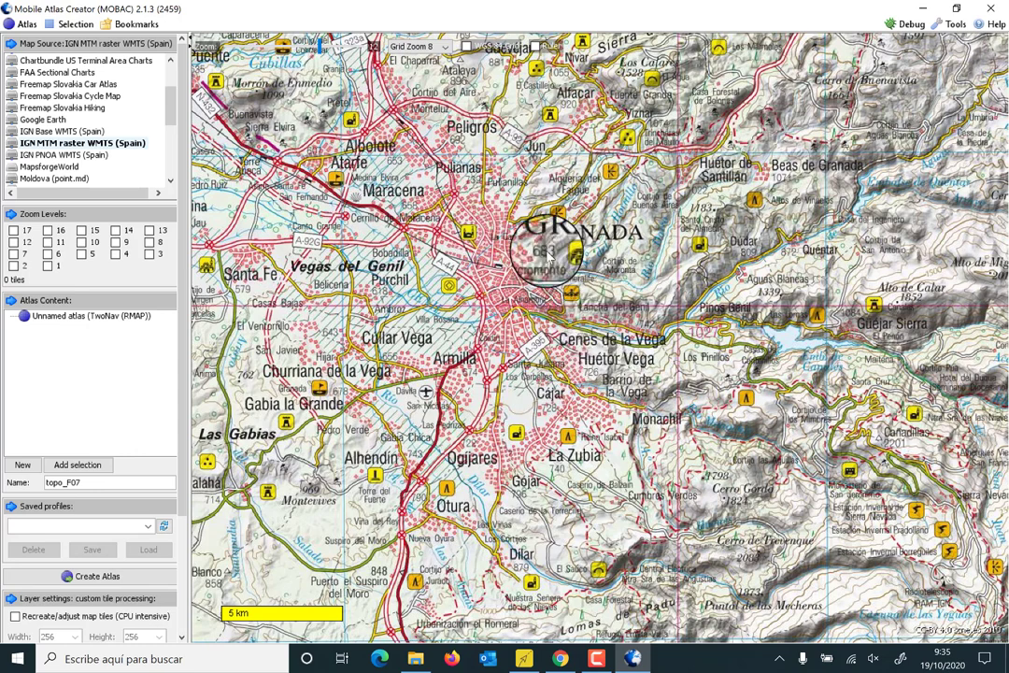
scroll(549, 252, up, 1)
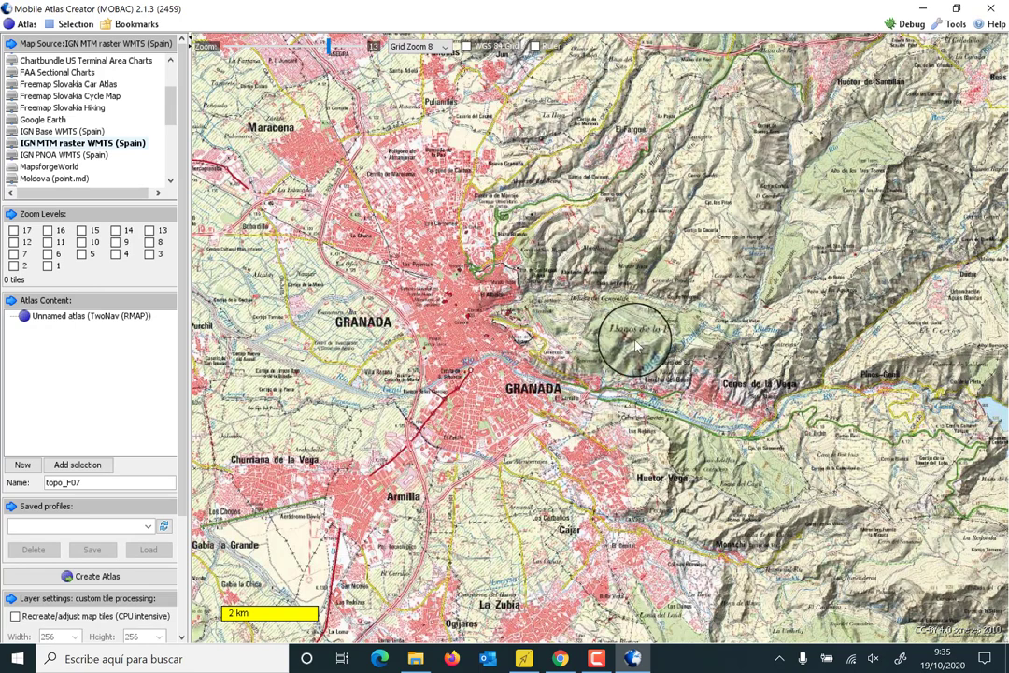
scroll(635, 346, up, 1)
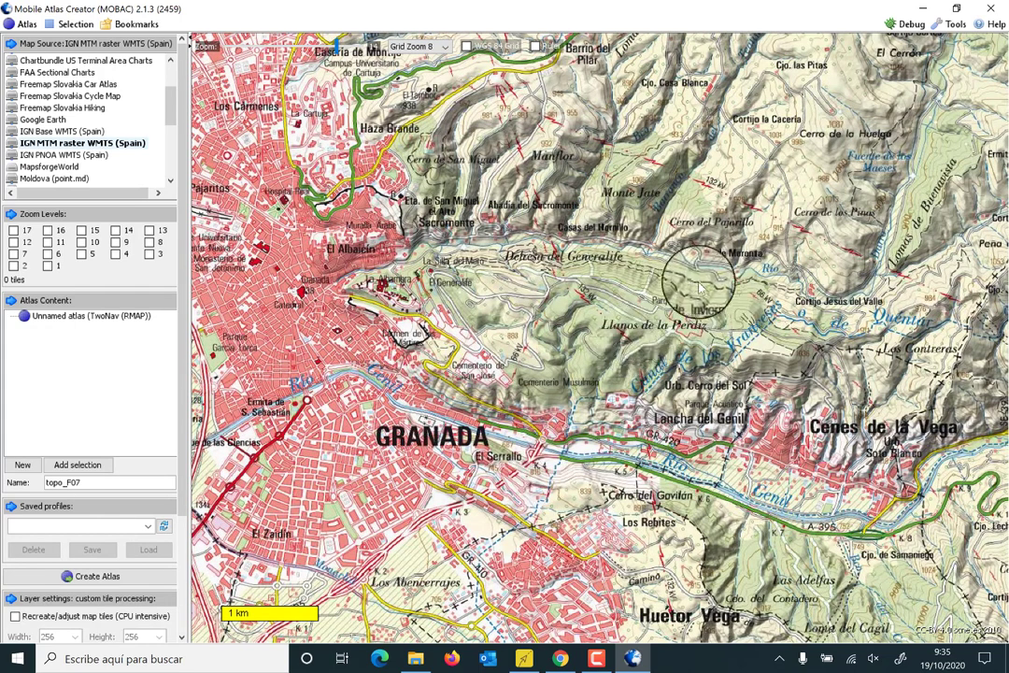
scroll(691, 283, up, 1)
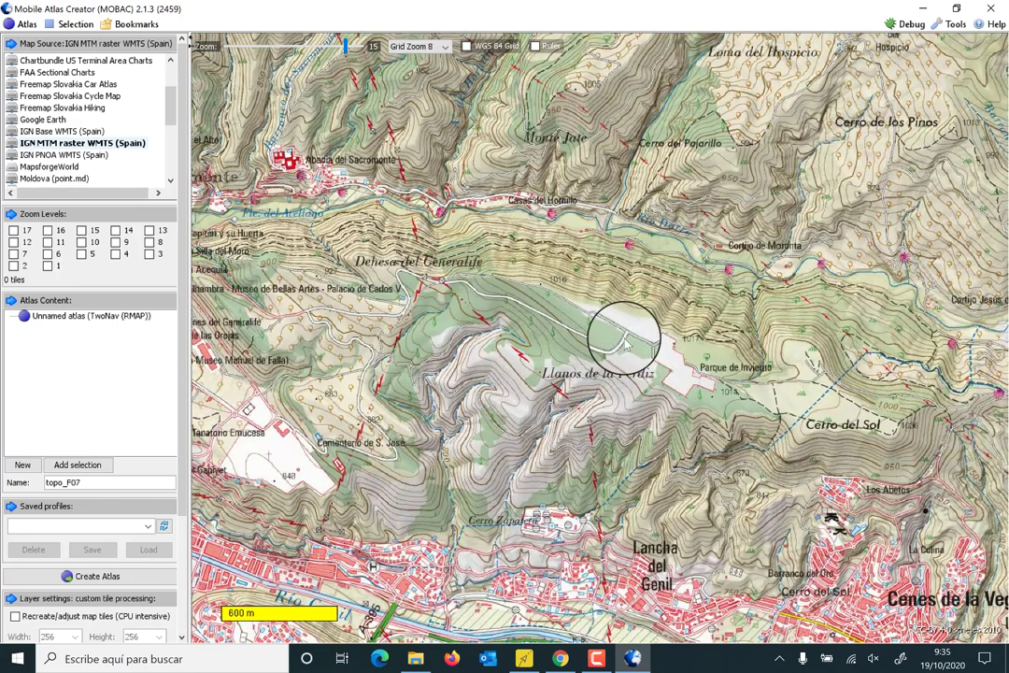
scroll(647, 277, up, 1)
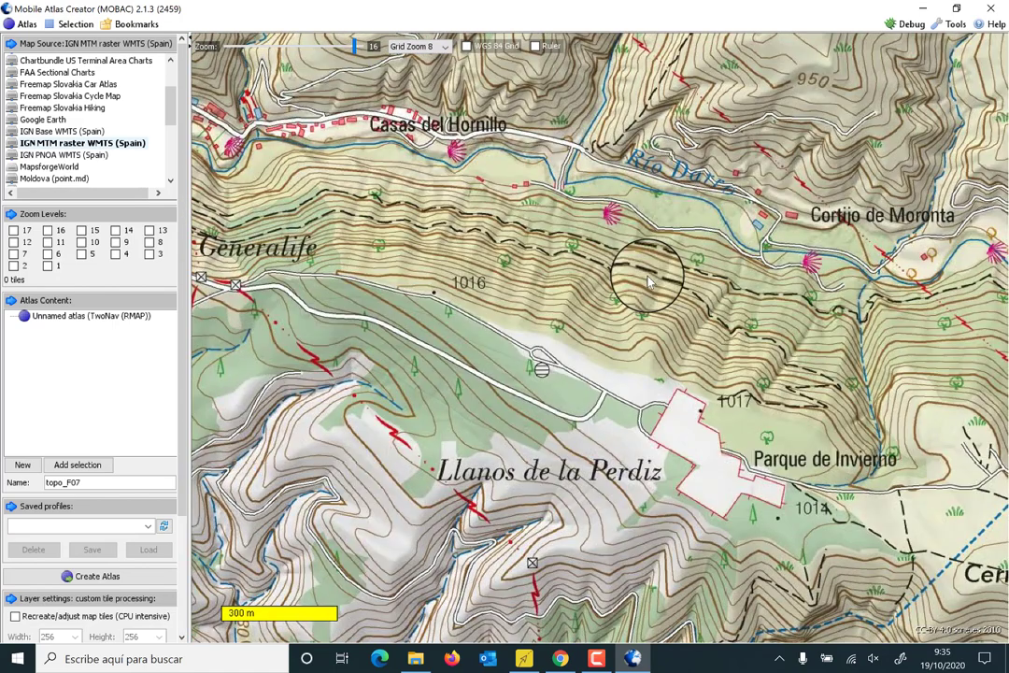
scroll(652, 280, up, 1)
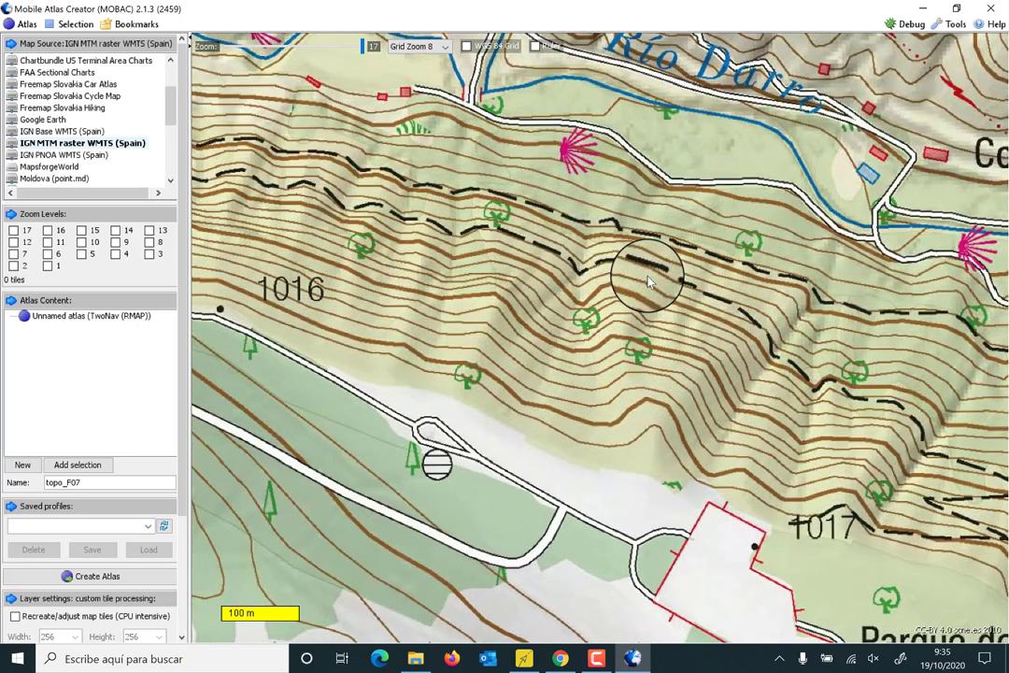
scroll(651, 281, down, 2)
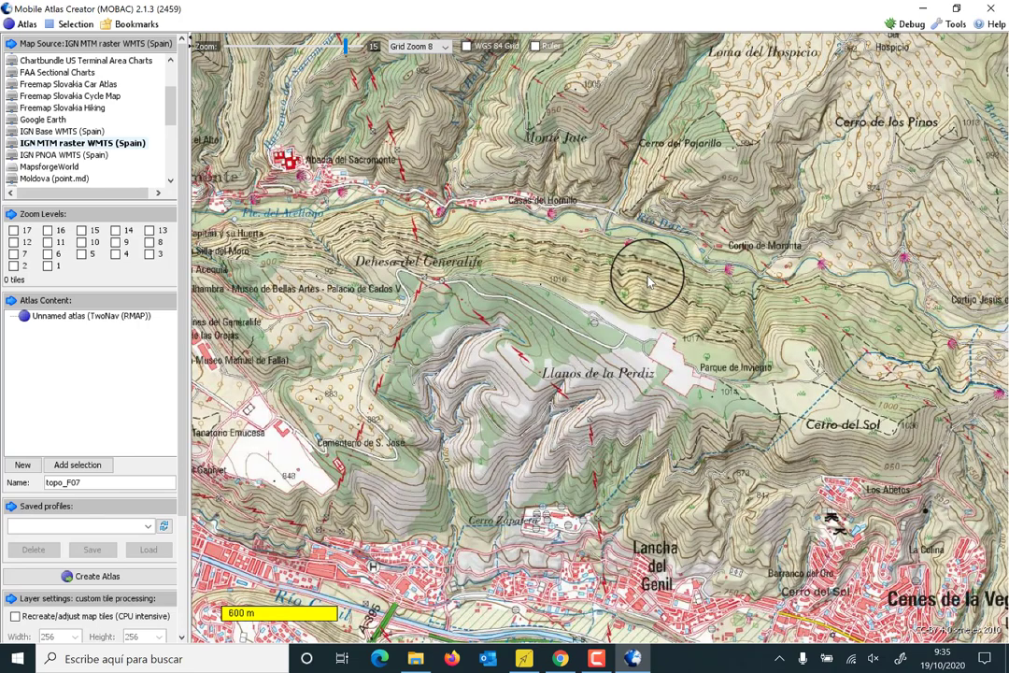
scroll(652, 281, up, 1)
scroll(651, 280, up, 1)
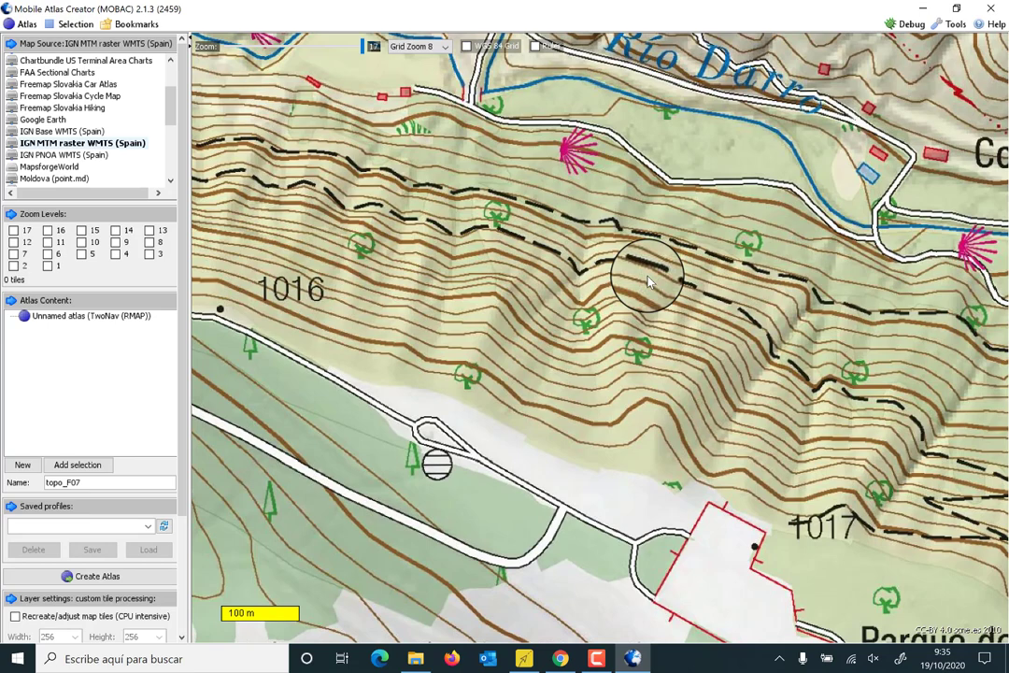
scroll(651, 280, down, 1)
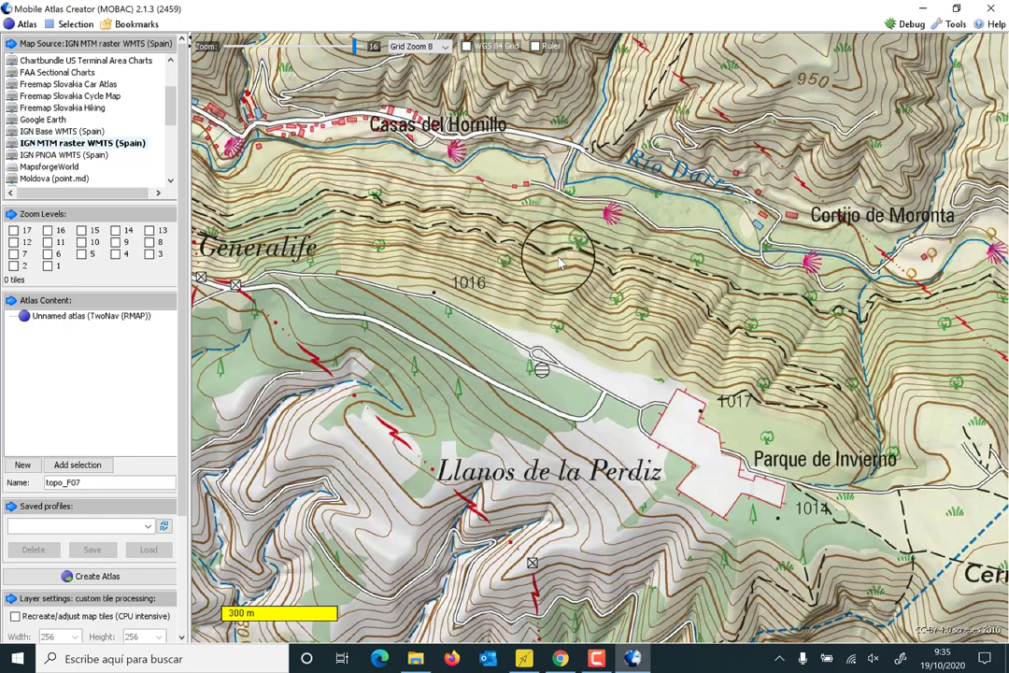
Switch to Land Premium and examine the 00_topo_Spain map from the whole peninsula down to street-level detail around Eskoriatza.
scroll(605, 289, down, 5)
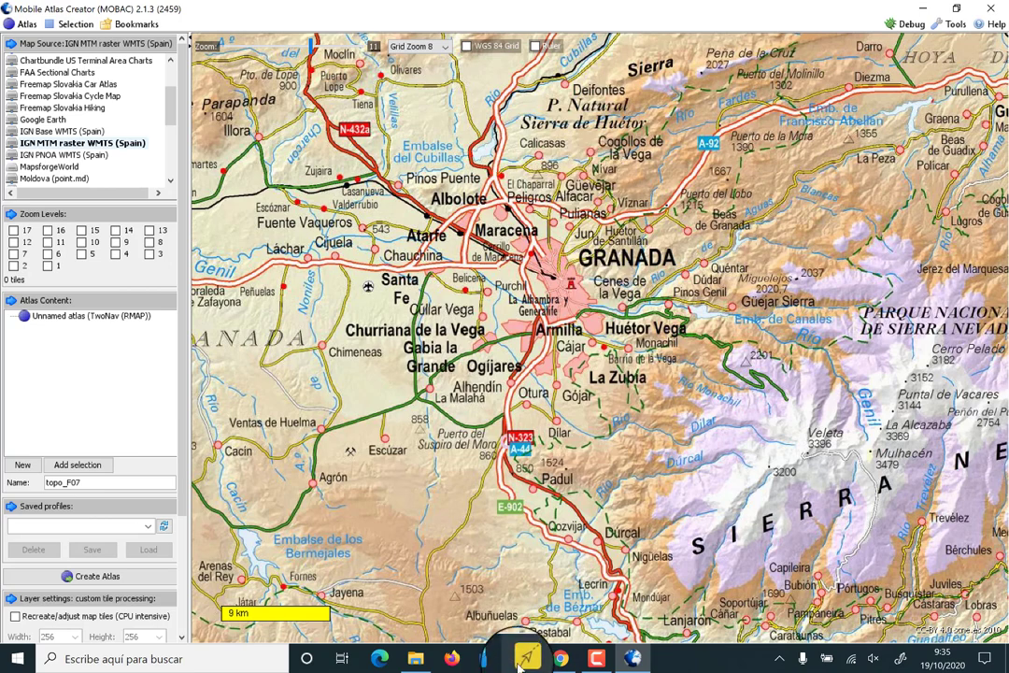
mouse_move(521, 659)
click(512, 617)
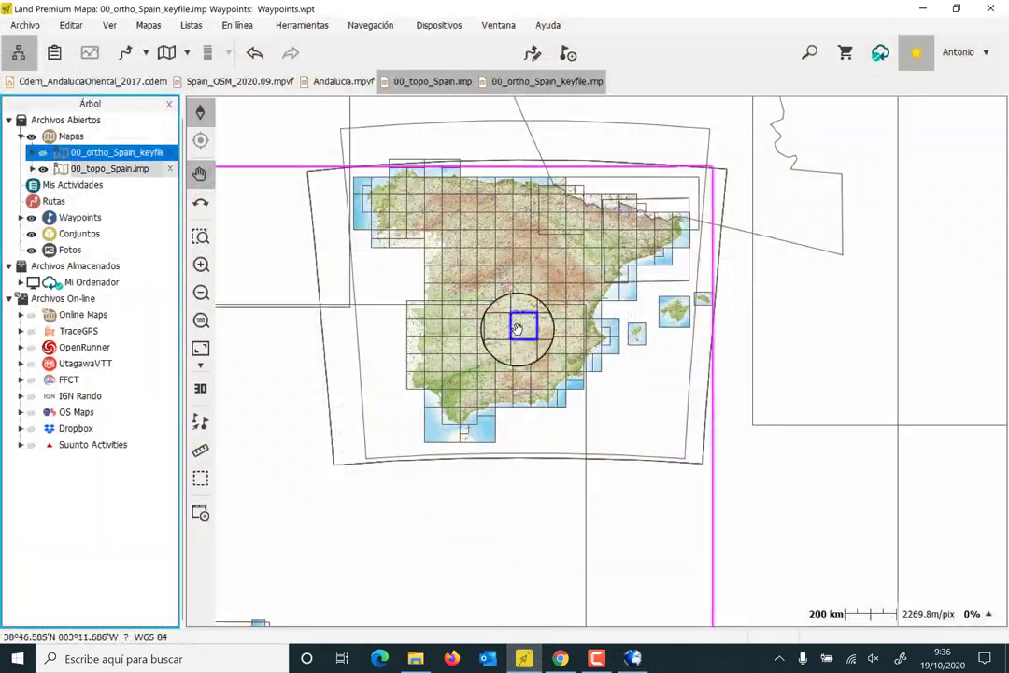
scroll(558, 190, up, 1)
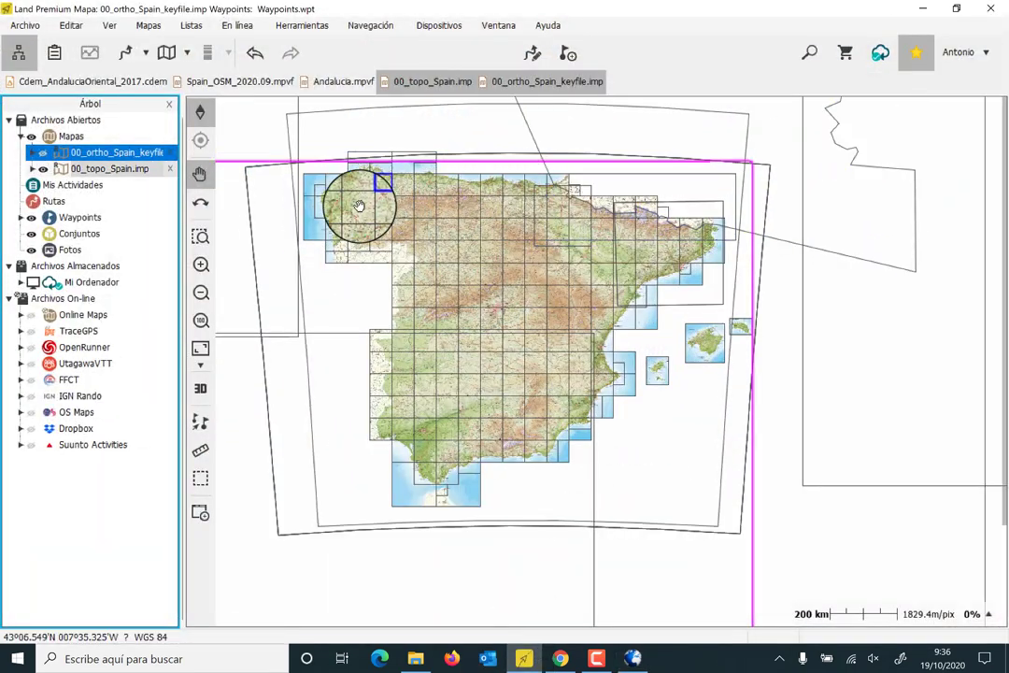
scroll(550, 173, up, 6)
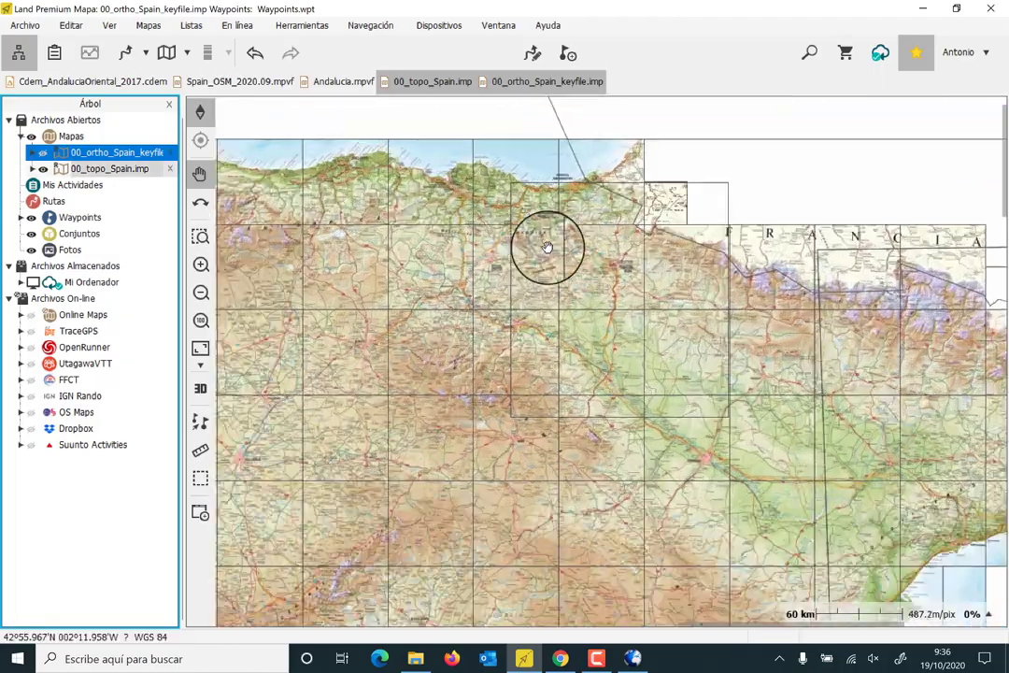
scroll(547, 246, up, 6)
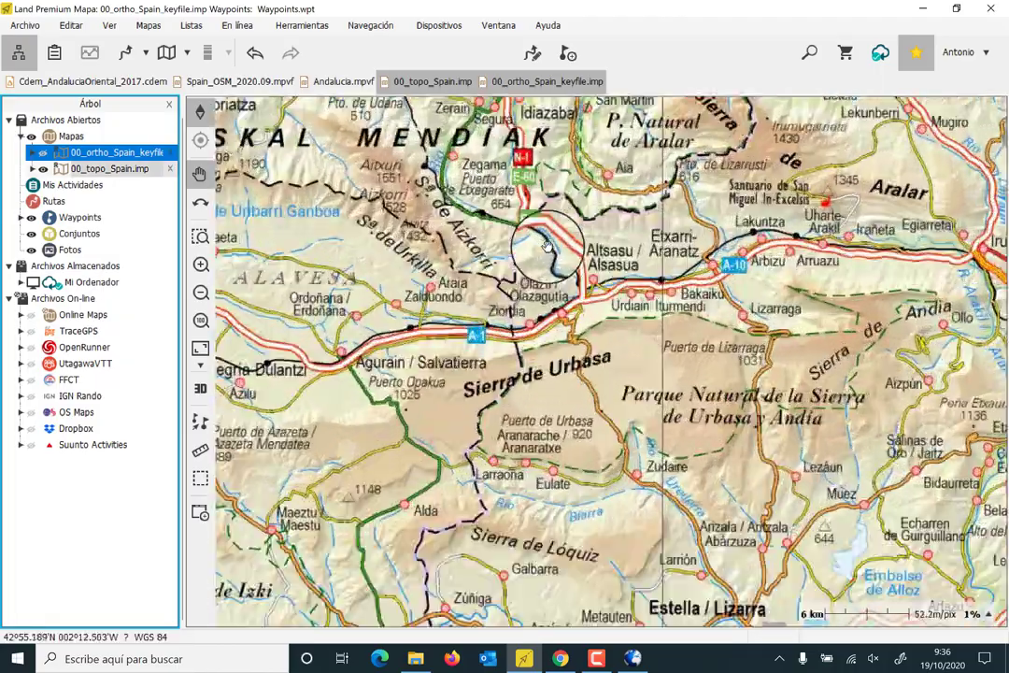
key(Up)
key(Left)
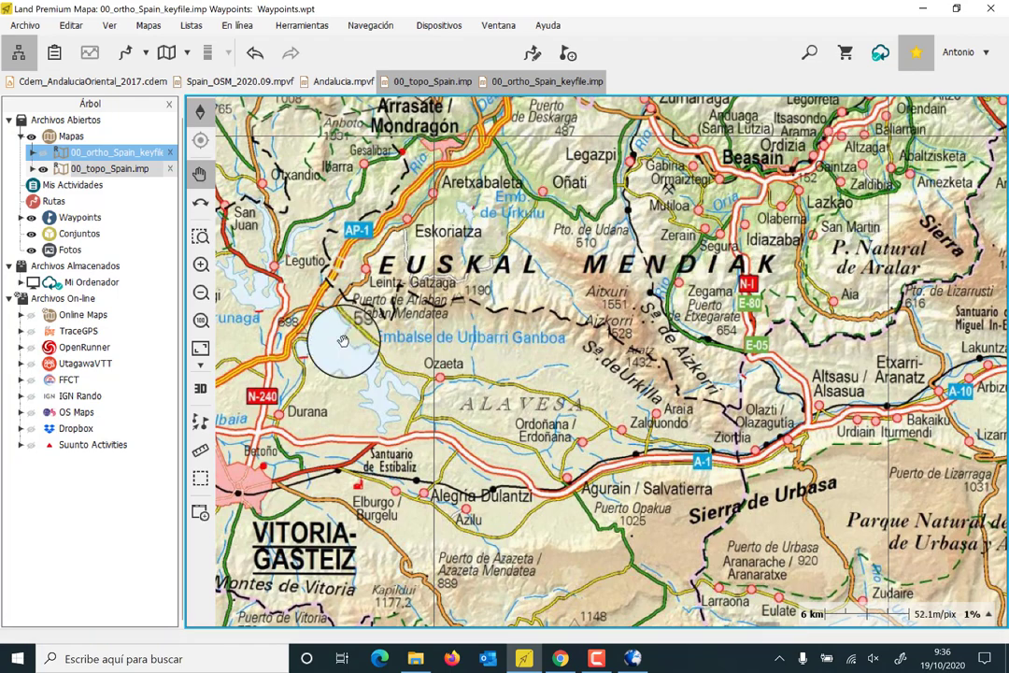
drag(343, 341, 589, 410)
scroll(587, 276, up, 1)
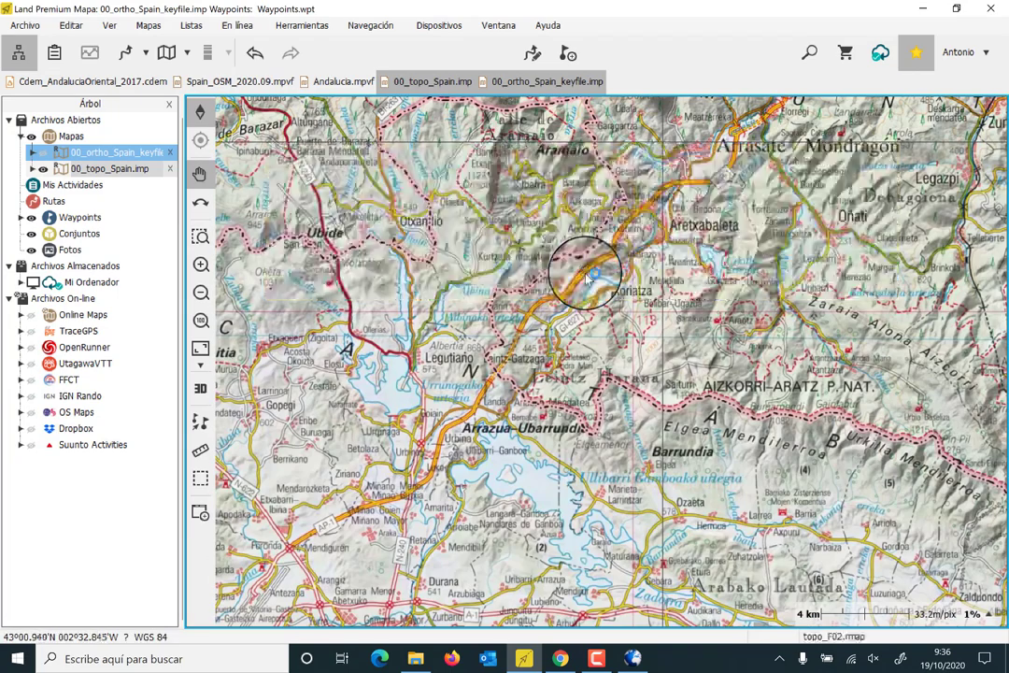
scroll(587, 276, up, 5)
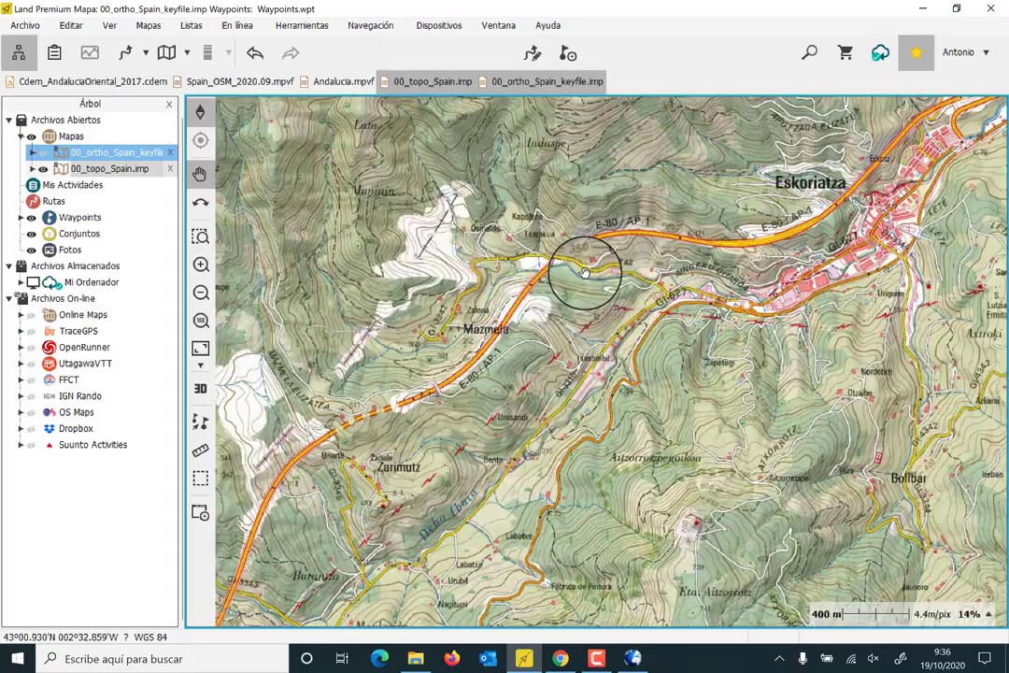
scroll(583, 273, up, 3)
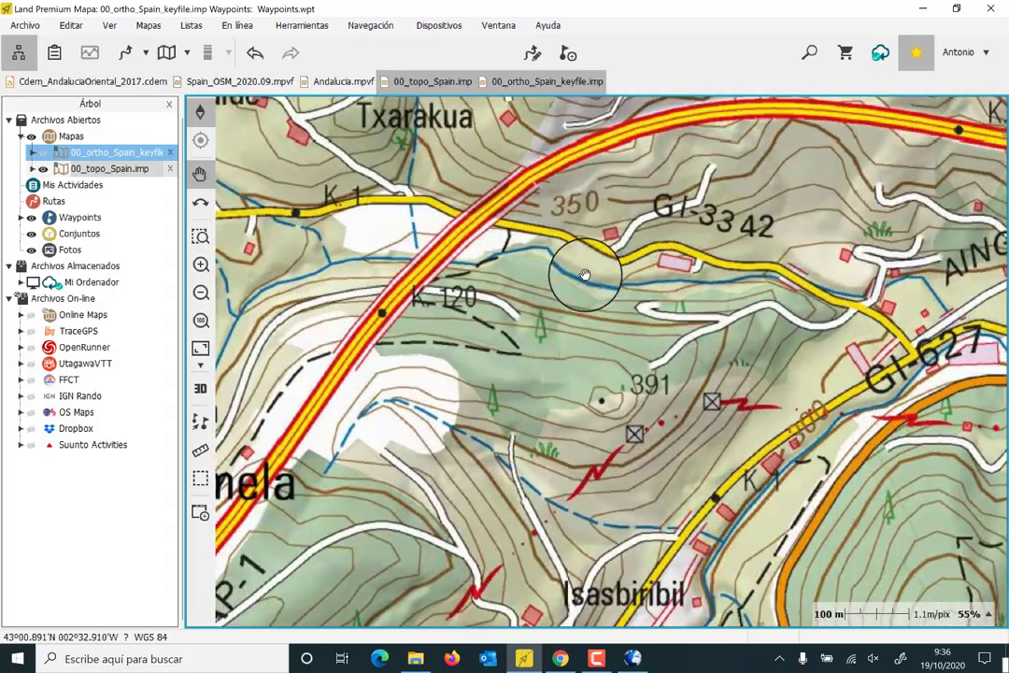
Survey the topo map's grid cells from the Basque Country down to the southeastern coast around Almería.
scroll(584, 272, down, 7)
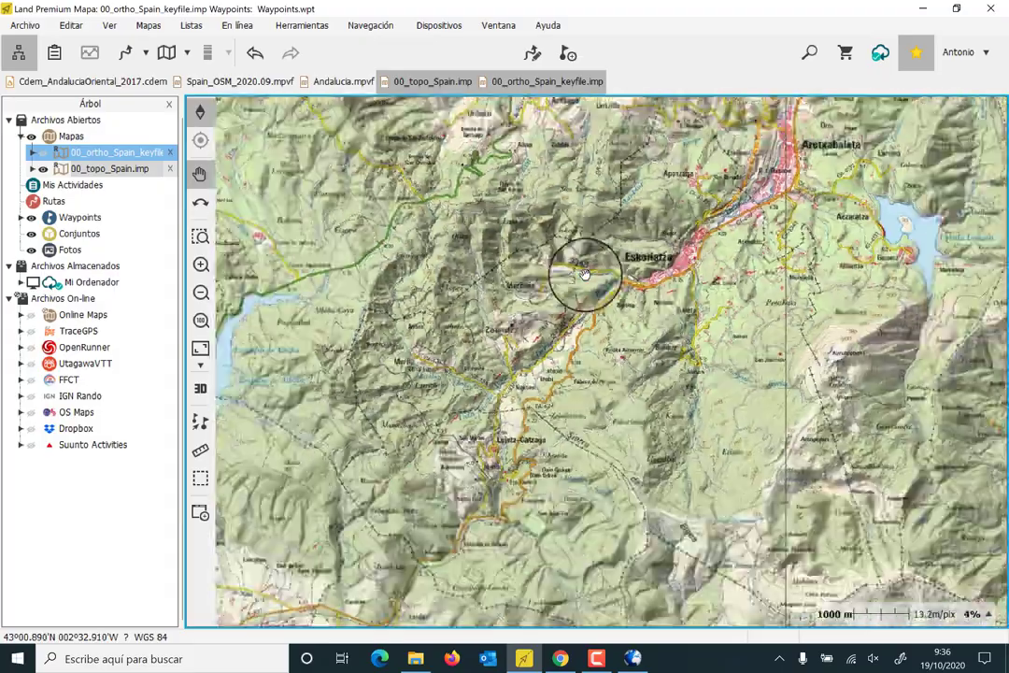
scroll(584, 273, down, 5)
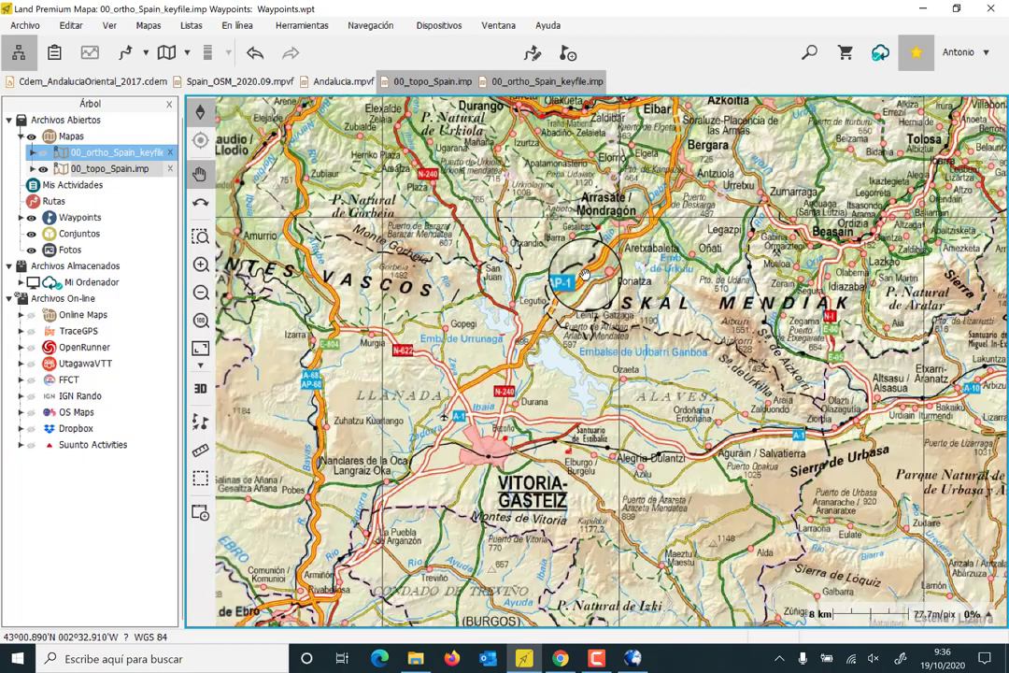
scroll(584, 272, down, 1)
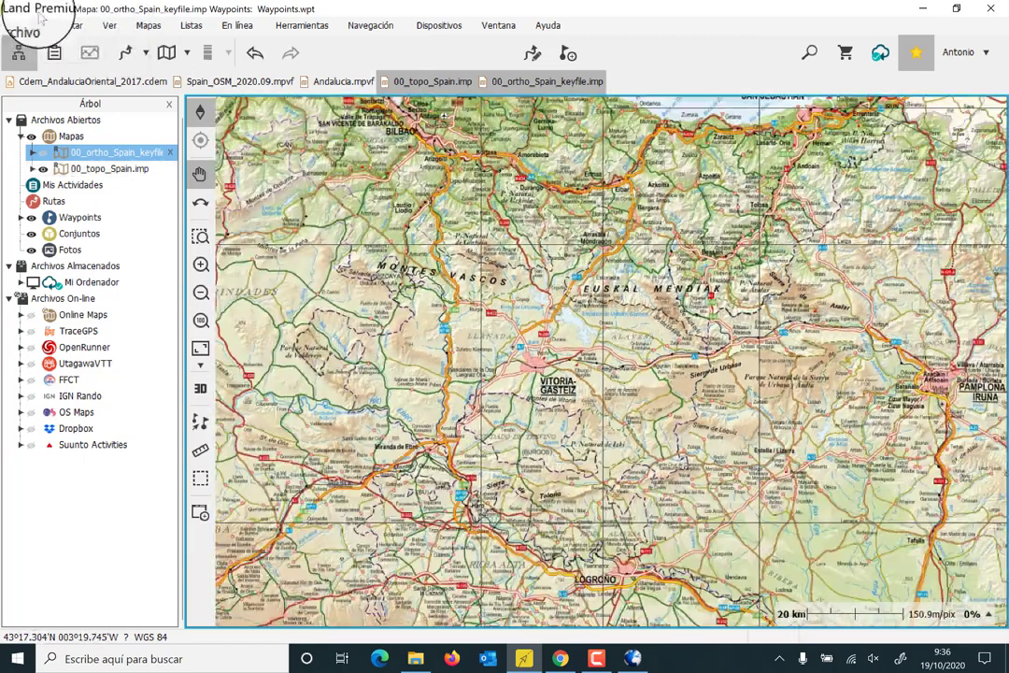
scroll(638, 301, down, 2)
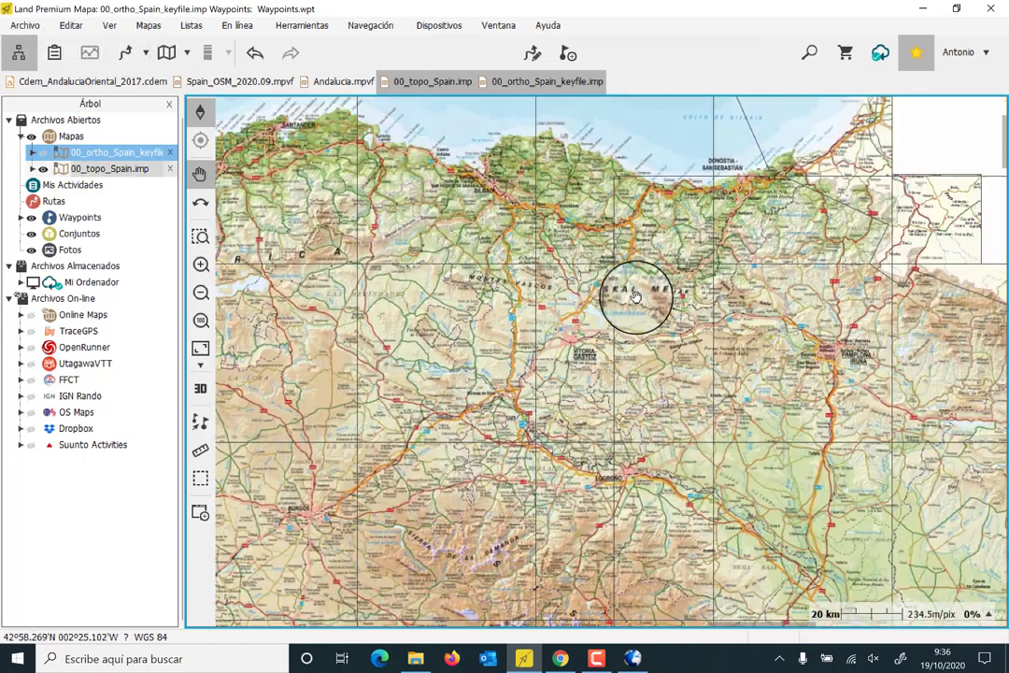
scroll(630, 301, down, 3)
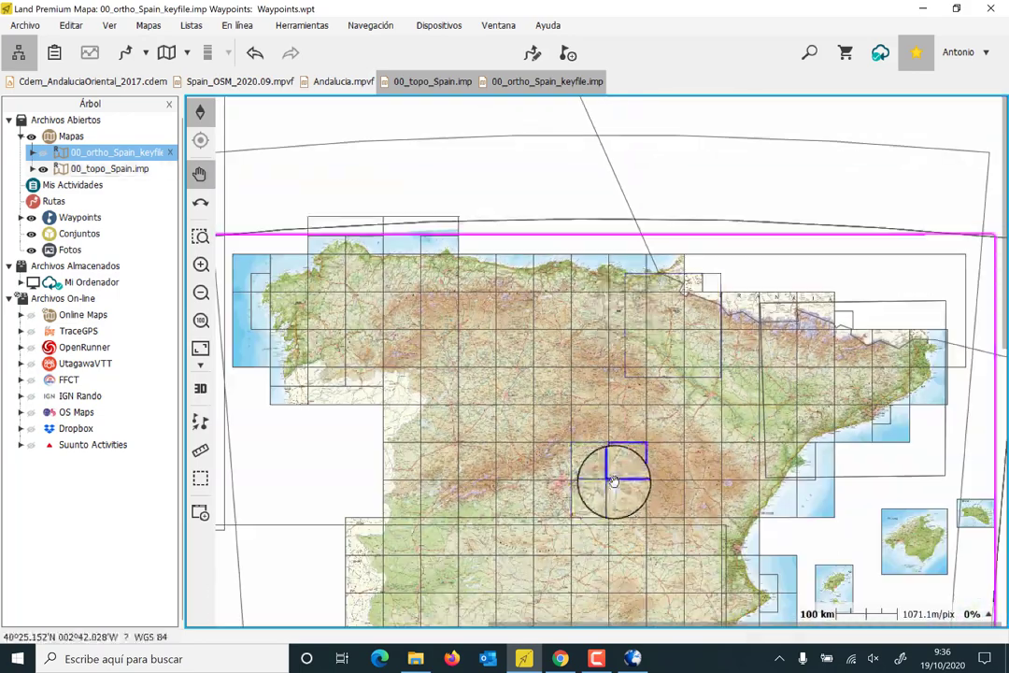
drag(615, 479, 492, 188)
scroll(519, 384, up, 1)
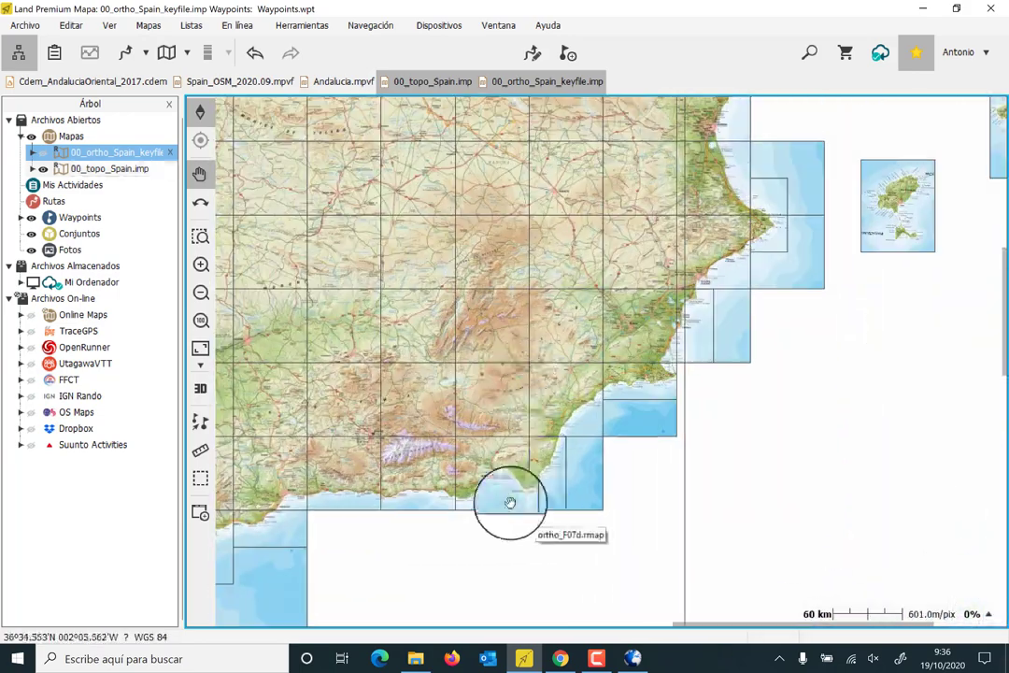
scroll(504, 498, up, 1)
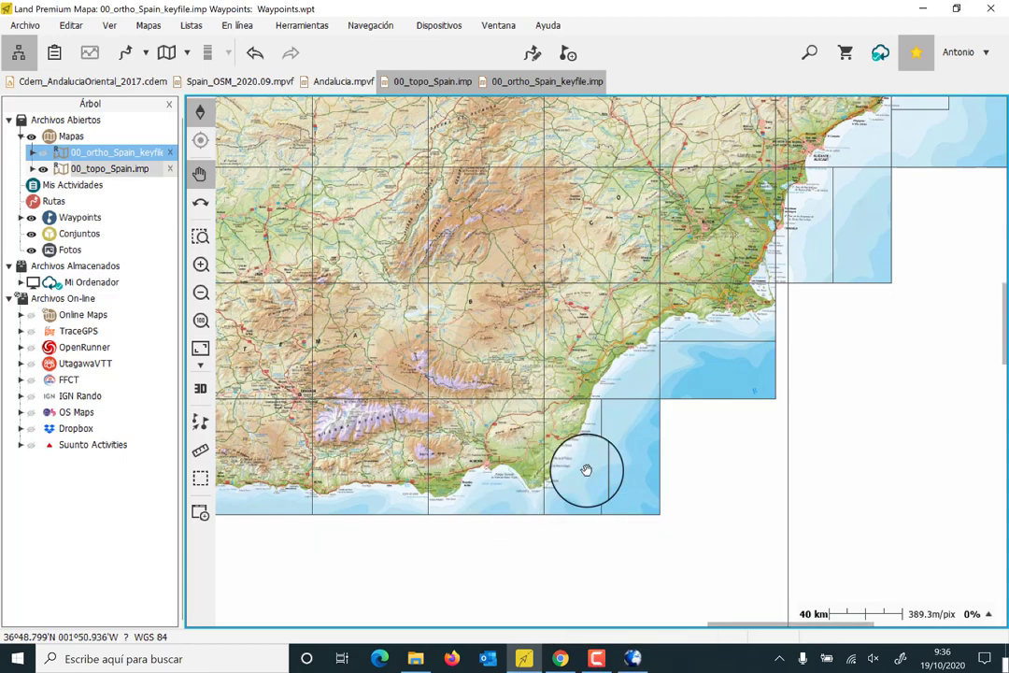
scroll(311, 429, up, 2)
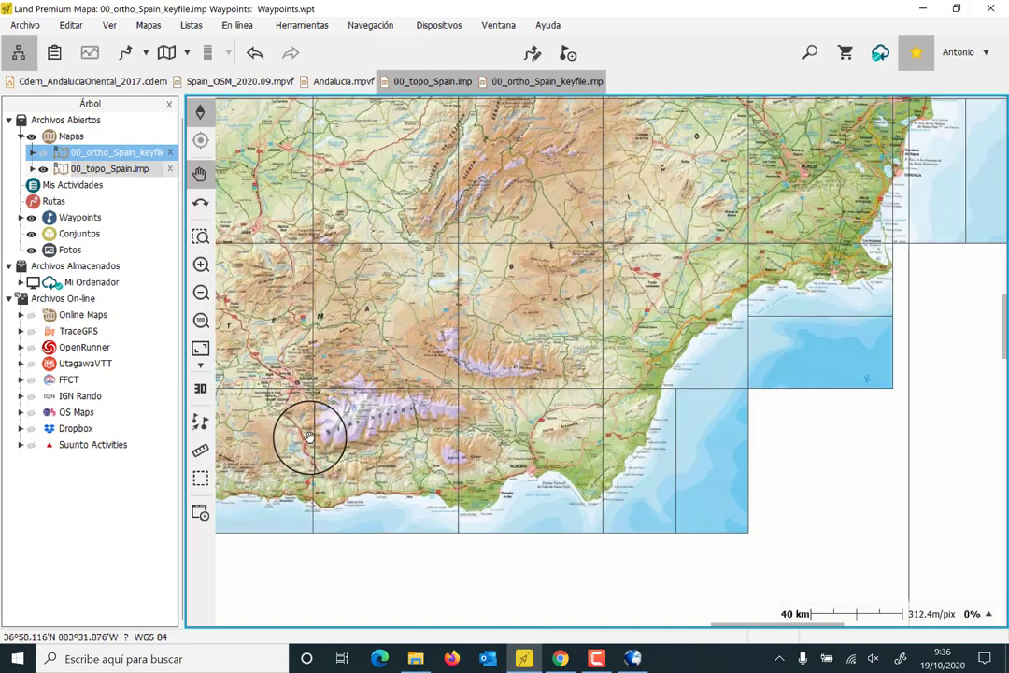
Examine how the topo map's cartography changes with scale from Granada and Sierra Nevada down to Atalayón Chico.
scroll(309, 435, up, 1)
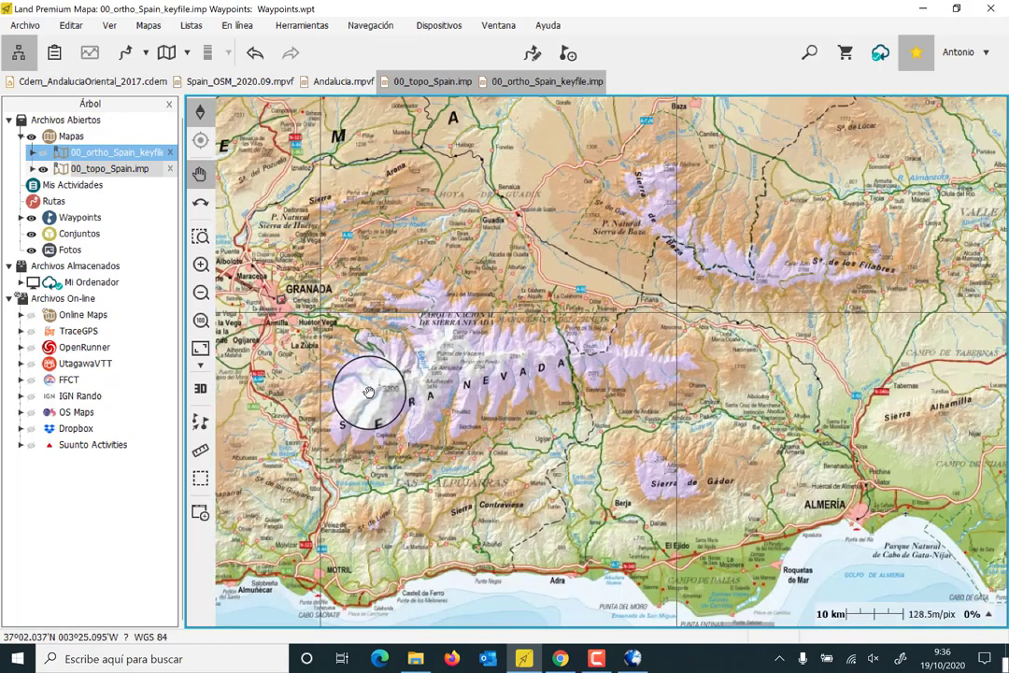
scroll(371, 383, up, 1)
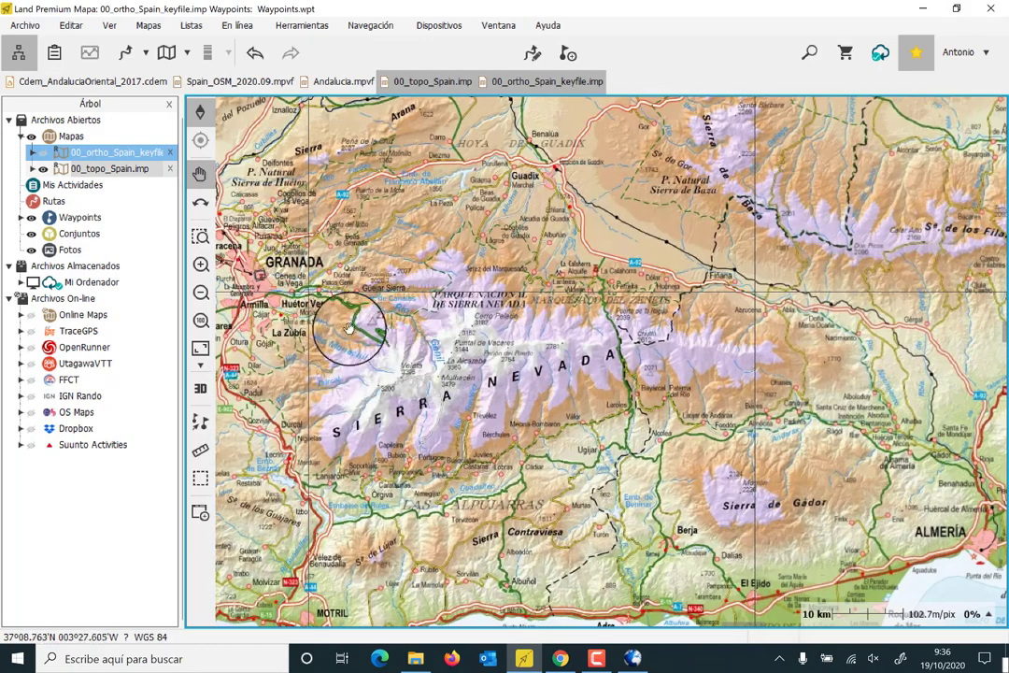
scroll(345, 332, up, 1)
scroll(350, 332, up, 3)
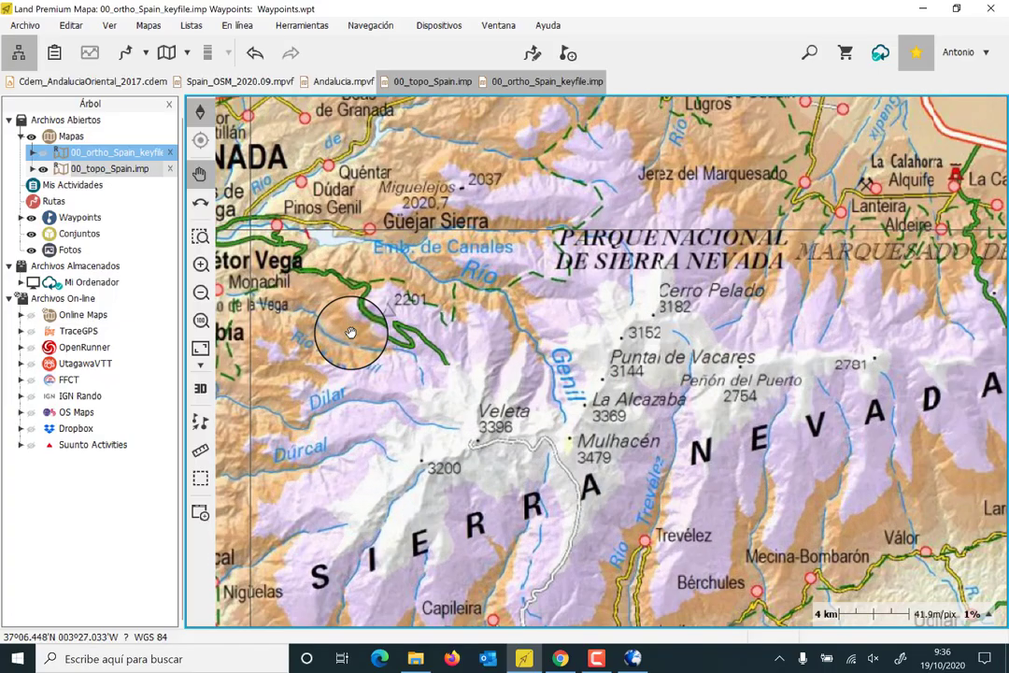
scroll(485, 331, up, 5)
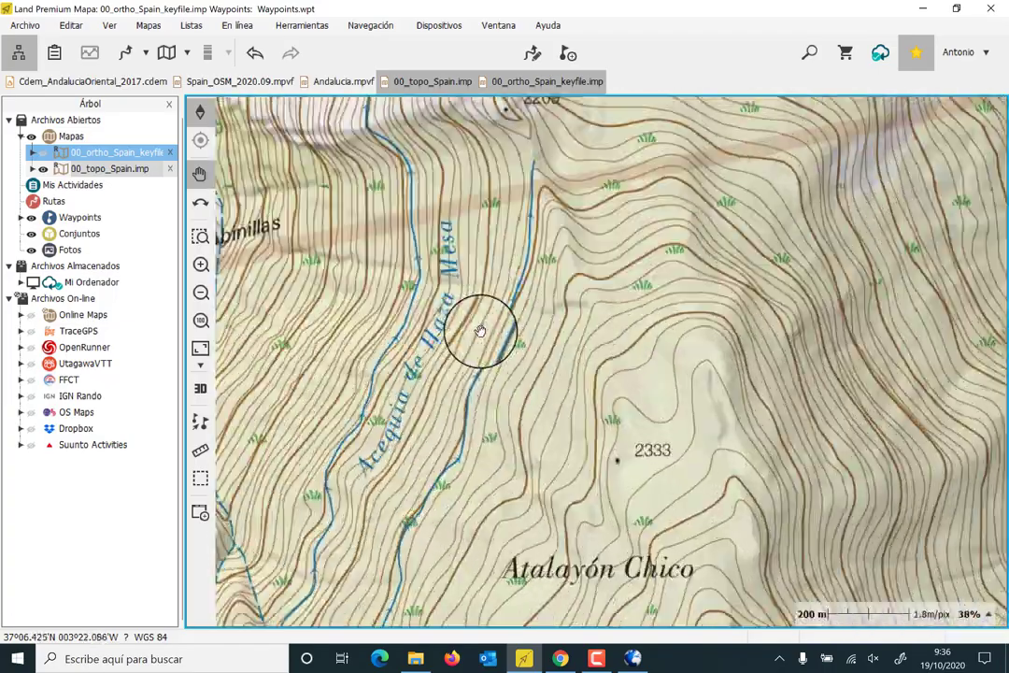
scroll(594, 277, up, 1)
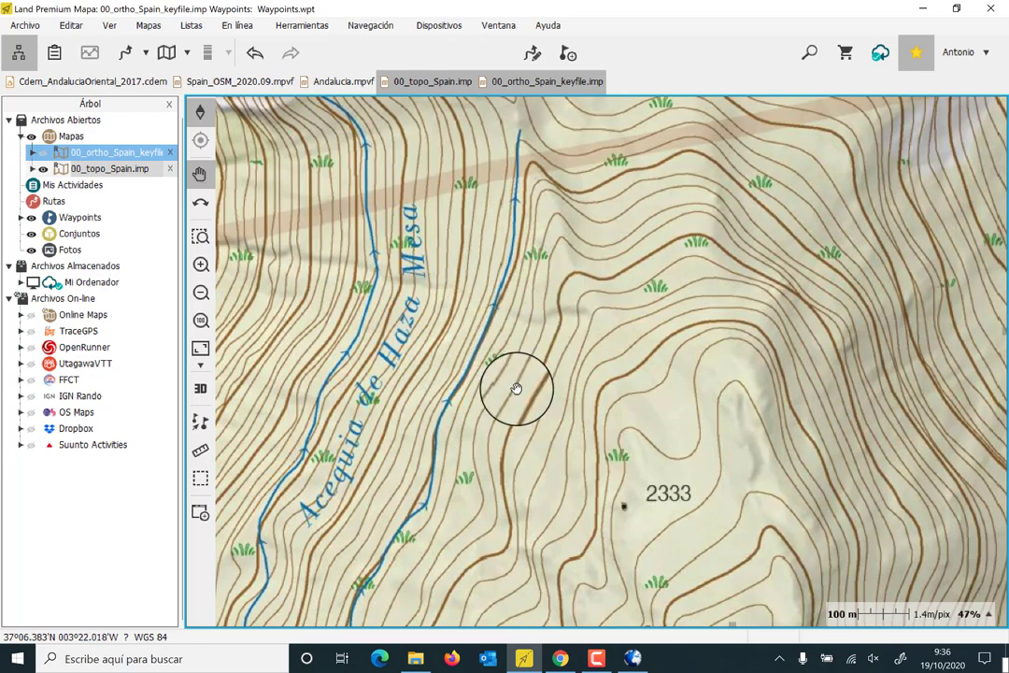
scroll(516, 388, down, 2)
scroll(516, 389, down, 5)
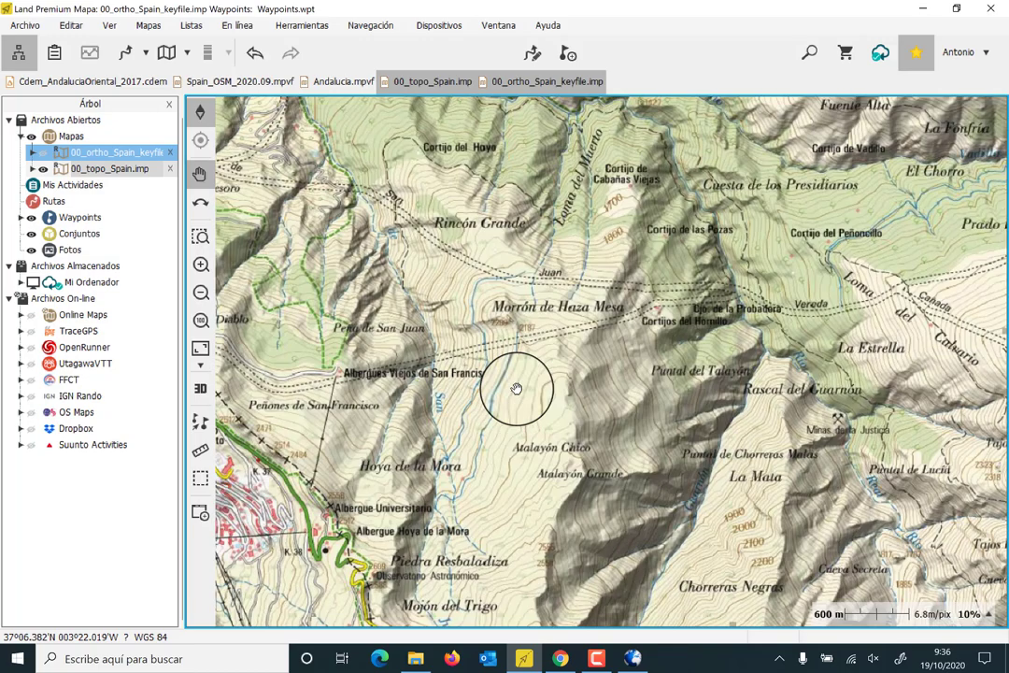
scroll(515, 389, down, 1)
scroll(516, 389, down, 1)
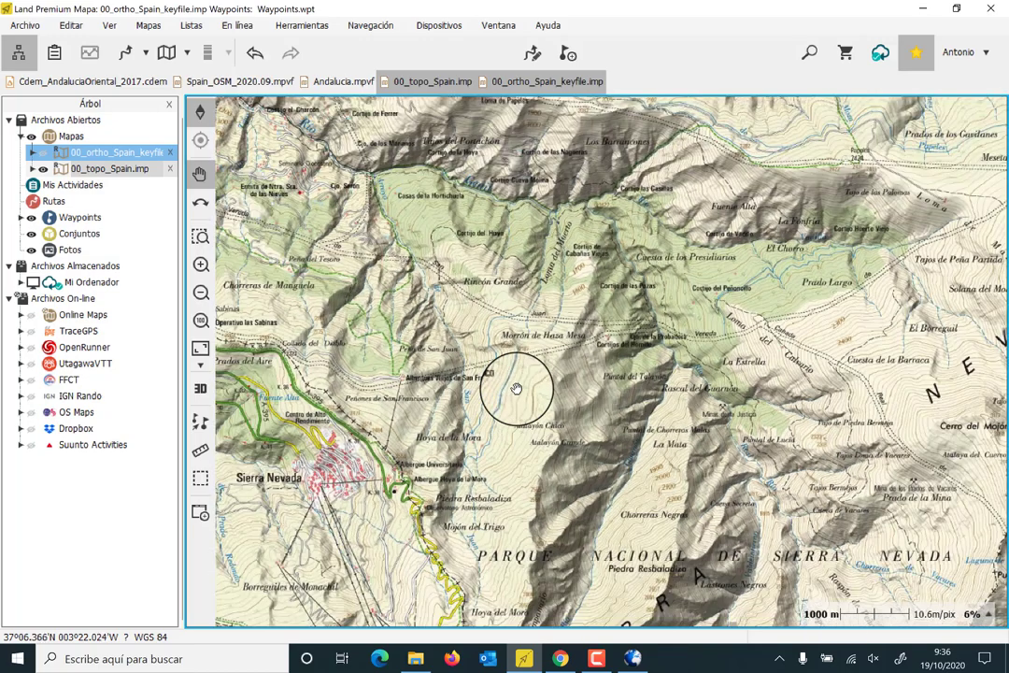
Compare the topo map's detail around the Sierra Nevada ski resort at several scales.
drag(353, 322, 738, 344)
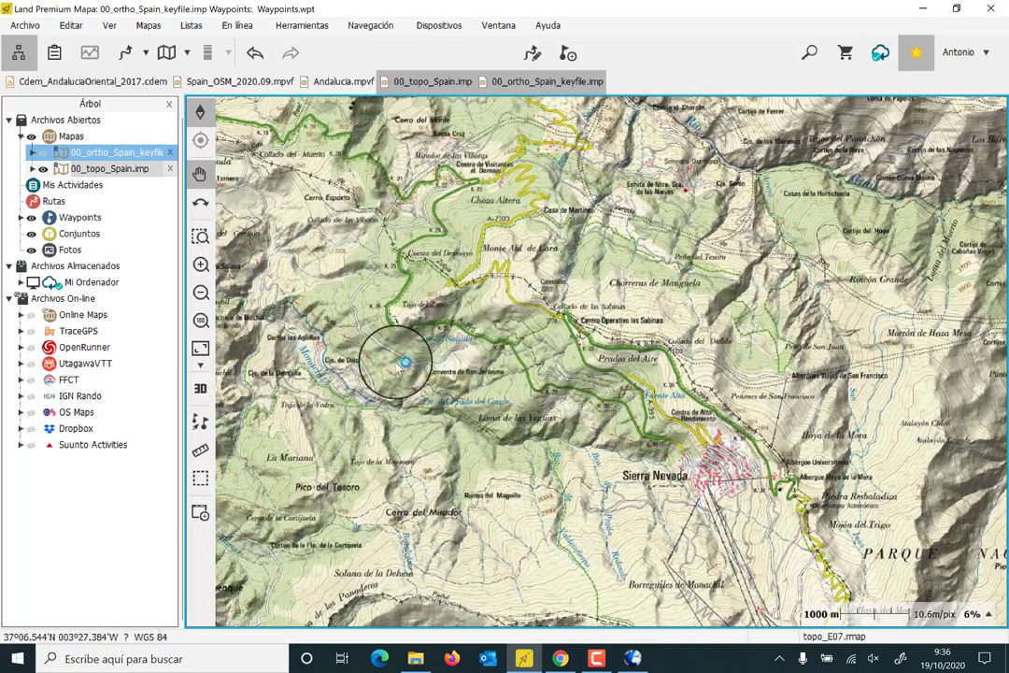
drag(397, 367, 280, 327)
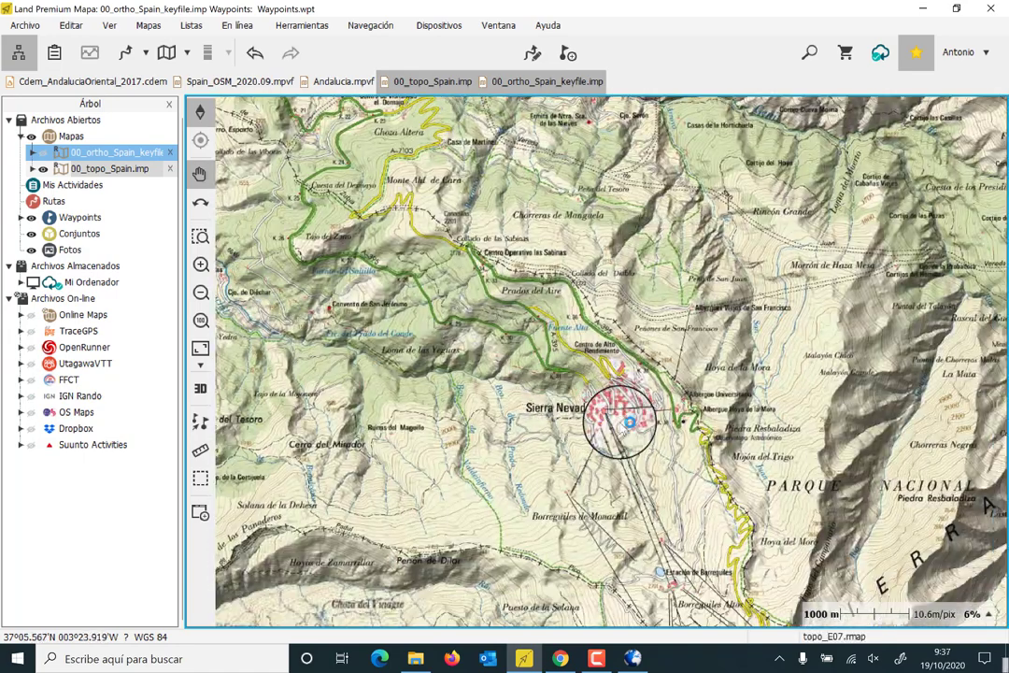
scroll(619, 423, up, 3)
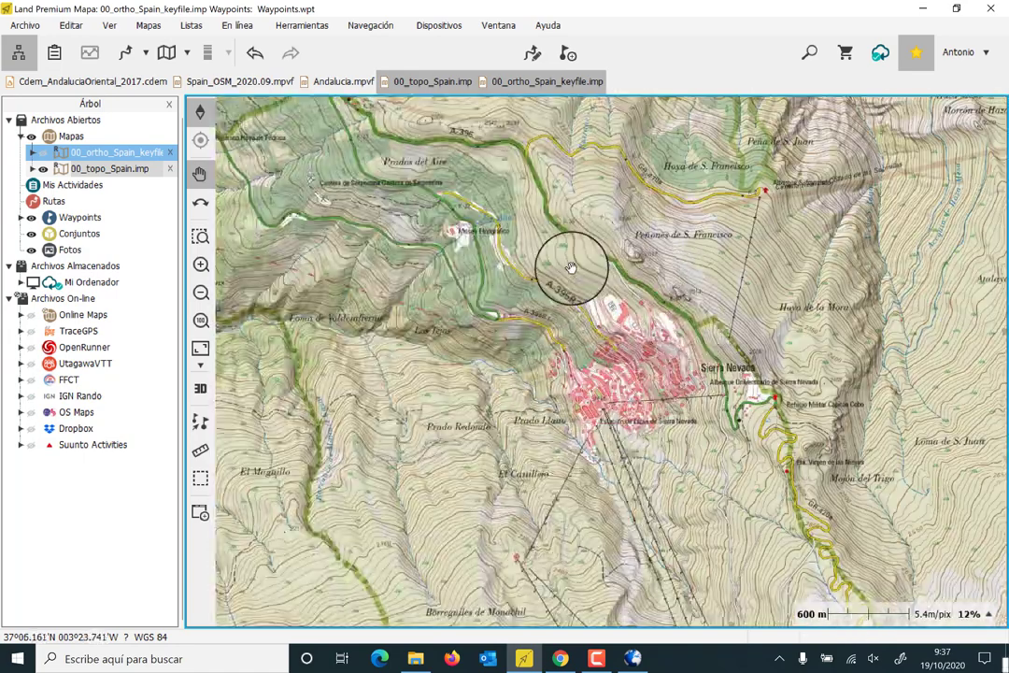
scroll(612, 372, down, 3)
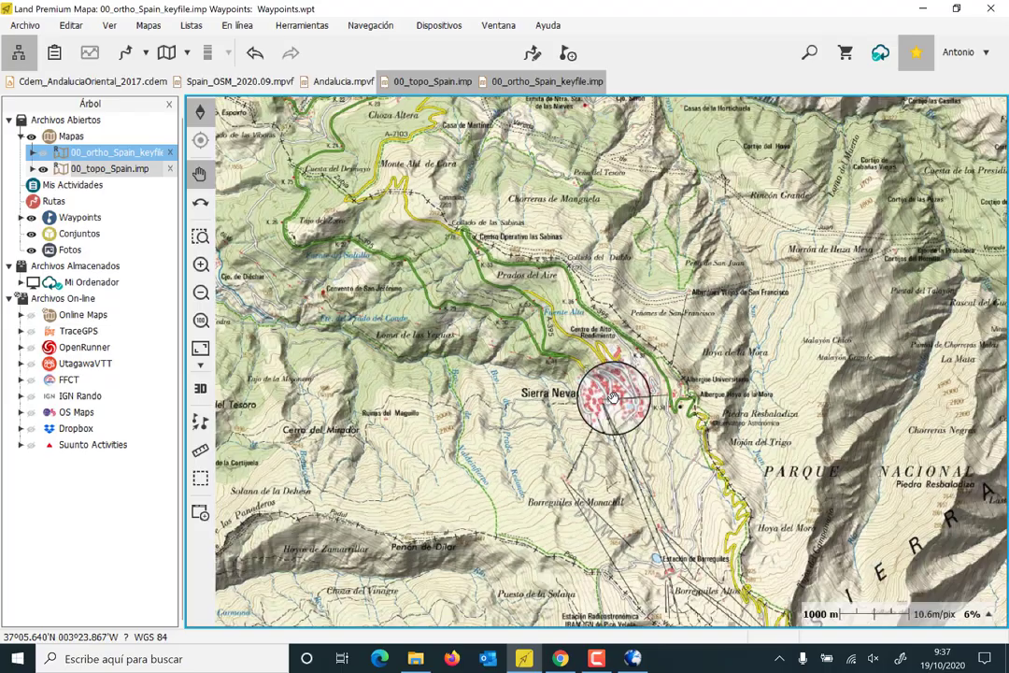
drag(654, 405, 530, 417)
scroll(472, 372, down, 2)
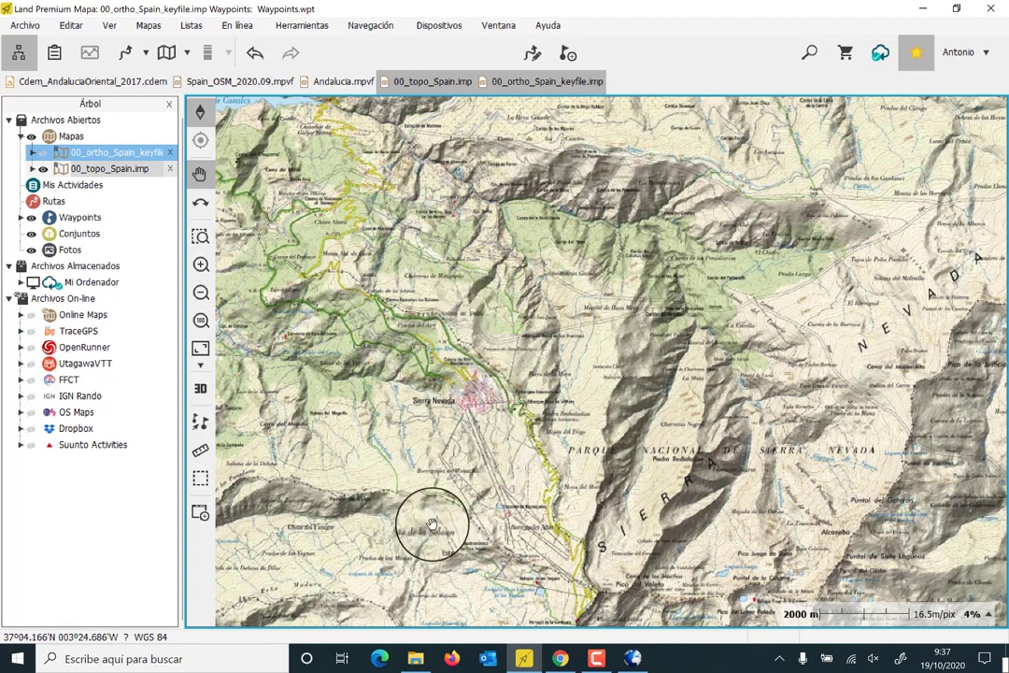
Return to MOBAC and compare the IGN MTM raster detail east of Granada at zoom levels 12 to 17, finishing at 16.
click(924, 9)
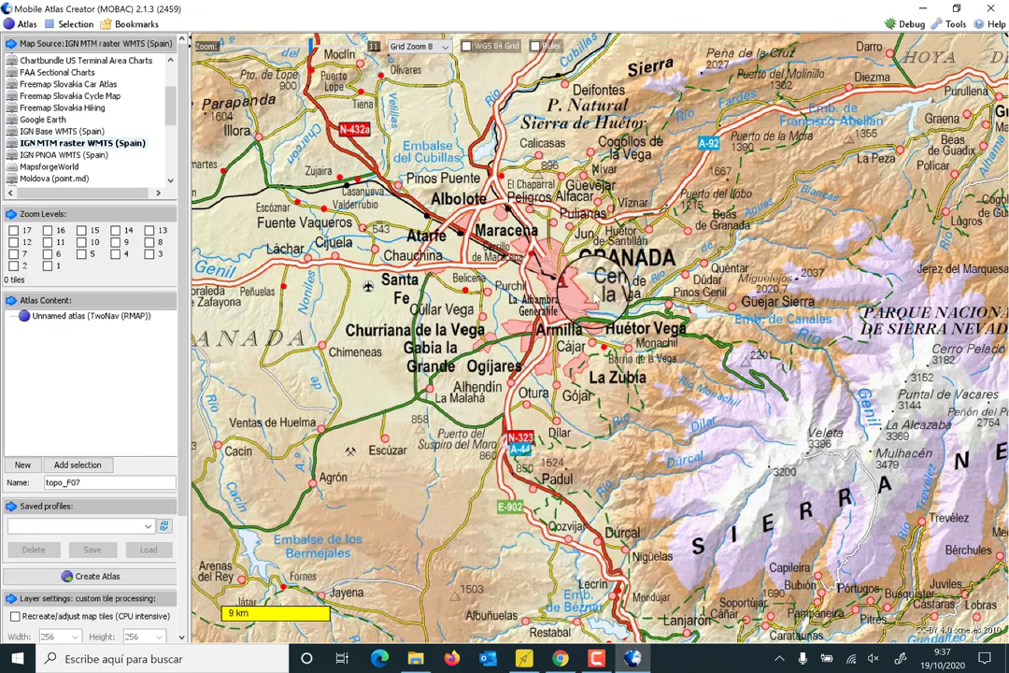
scroll(595, 292, up, 1)
scroll(595, 294, up, 1)
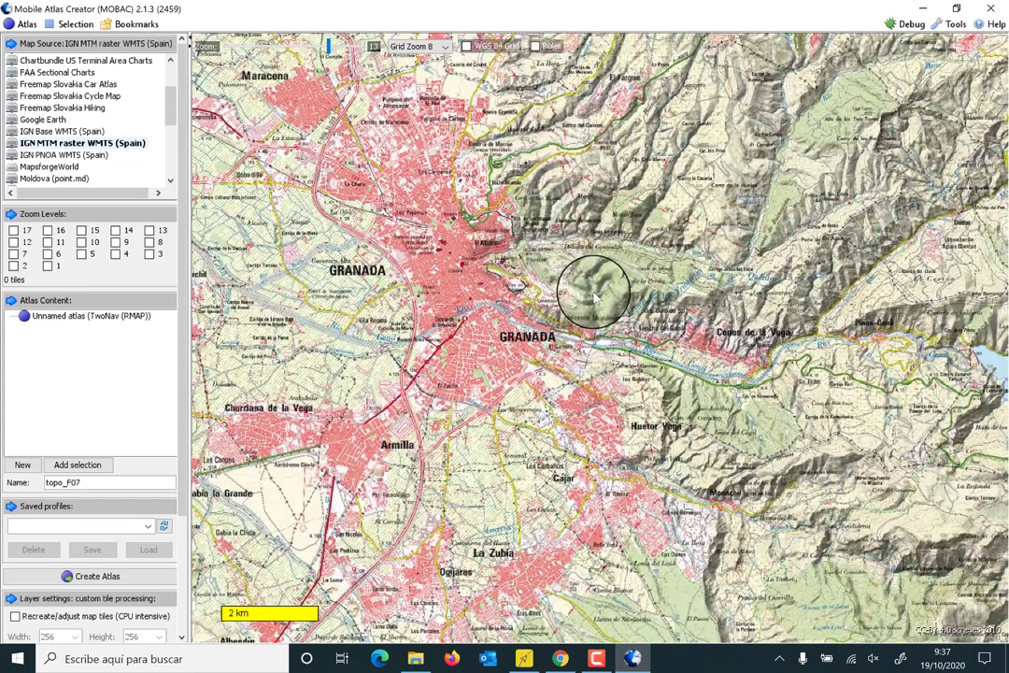
scroll(595, 295, up, 1)
scroll(595, 295, up, 1)
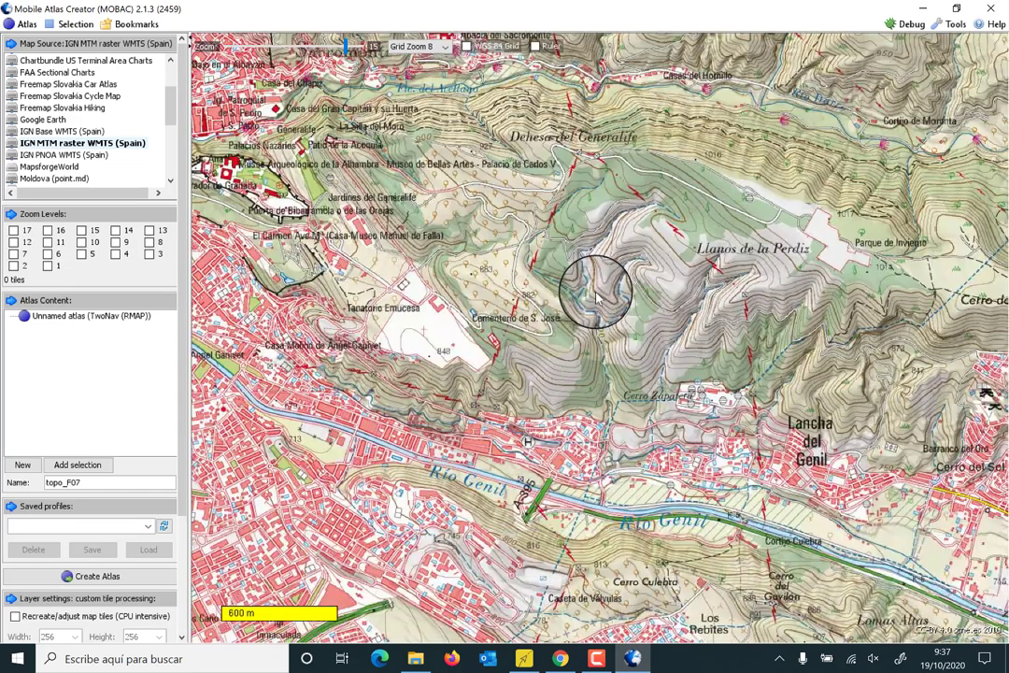
scroll(595, 295, up, 1)
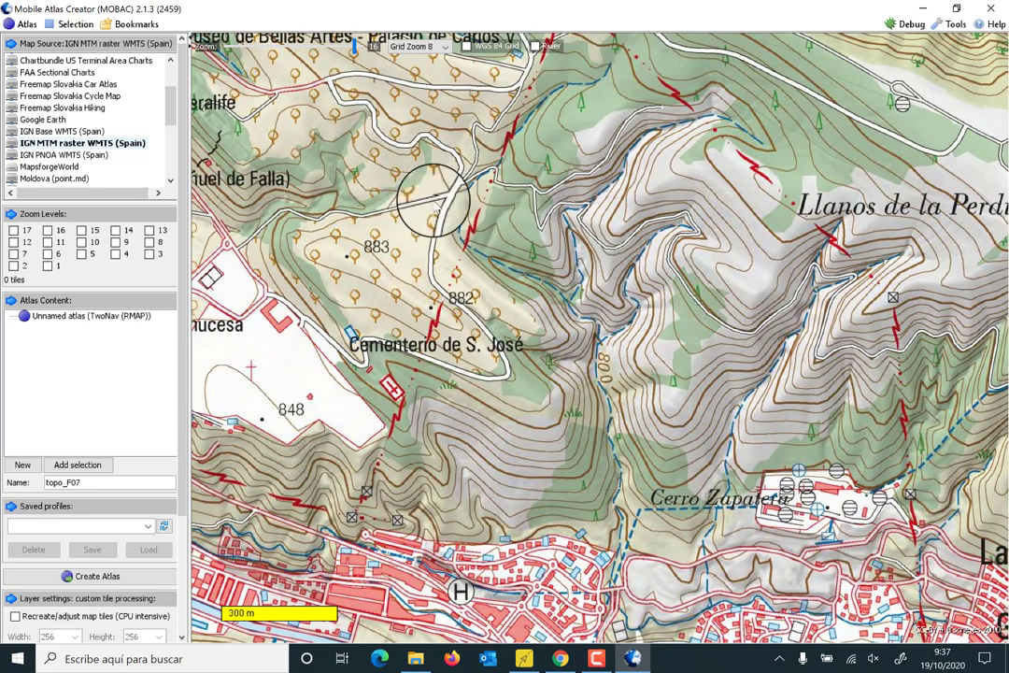
scroll(435, 192, up, 1)
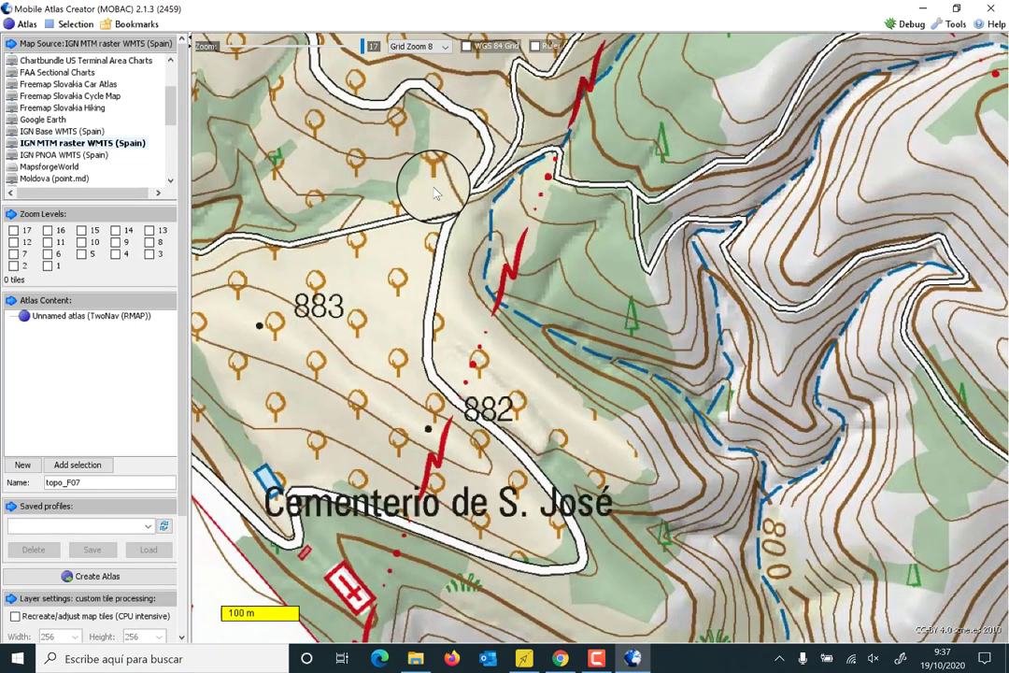
scroll(434, 191, down, 1)
scroll(435, 191, up, 1)
scroll(435, 191, down, 1)
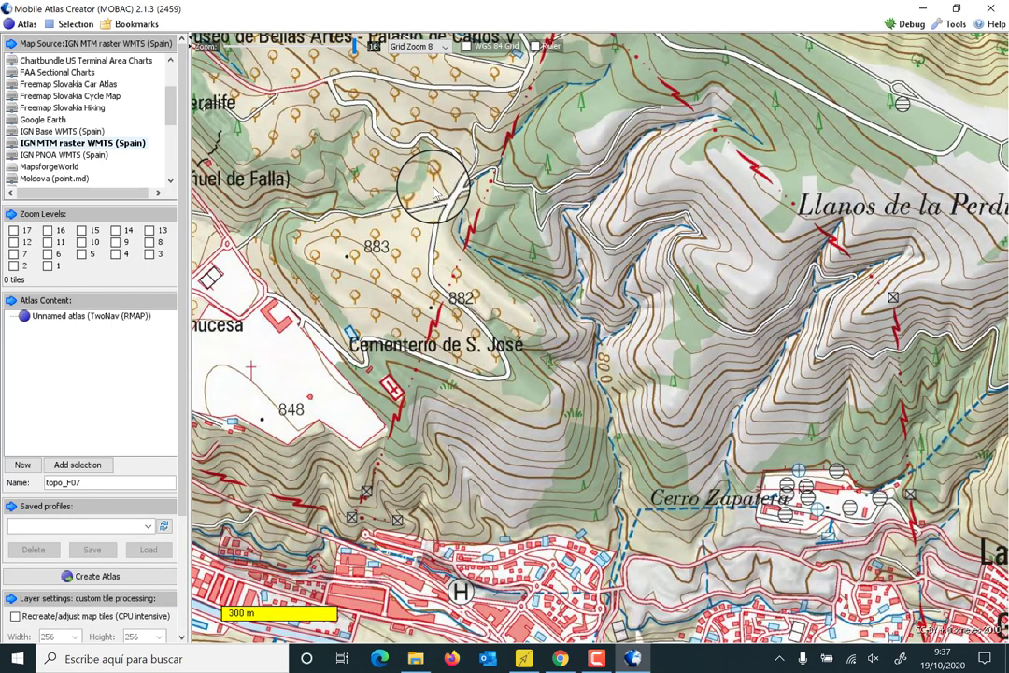
Compare the raster map's detail between Granada and Parque de Invierno at zoom levels from 8 to 17.
scroll(435, 191, up, 1)
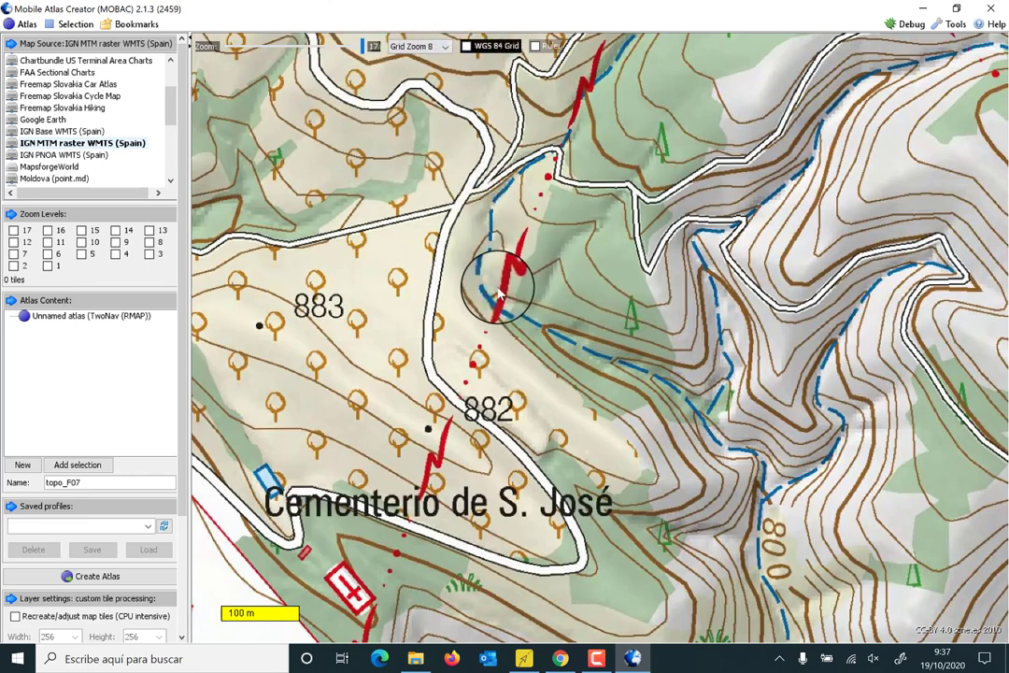
scroll(498, 292, down, 1)
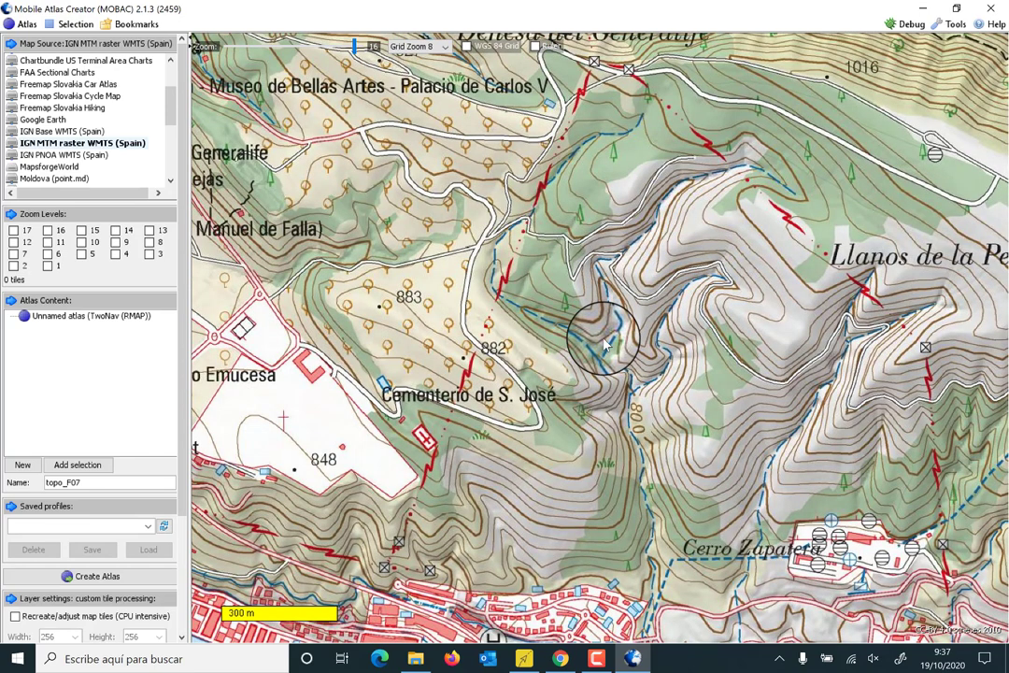
drag(715, 495, 509, 289)
scroll(588, 349, down, 7)
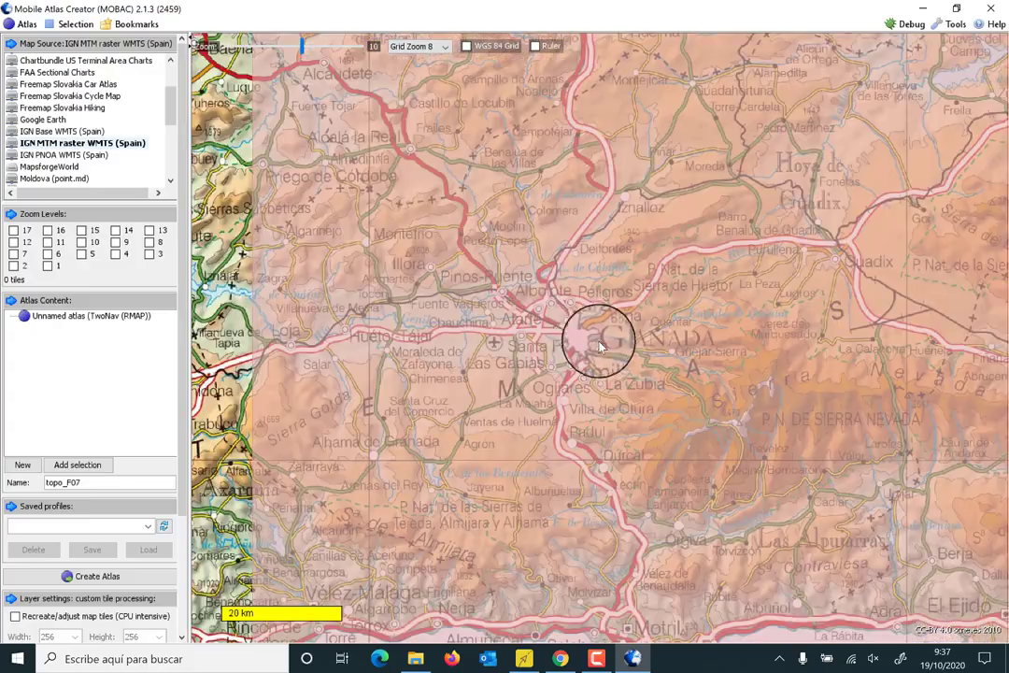
scroll(597, 346, down, 1)
scroll(570, 341, up, 4)
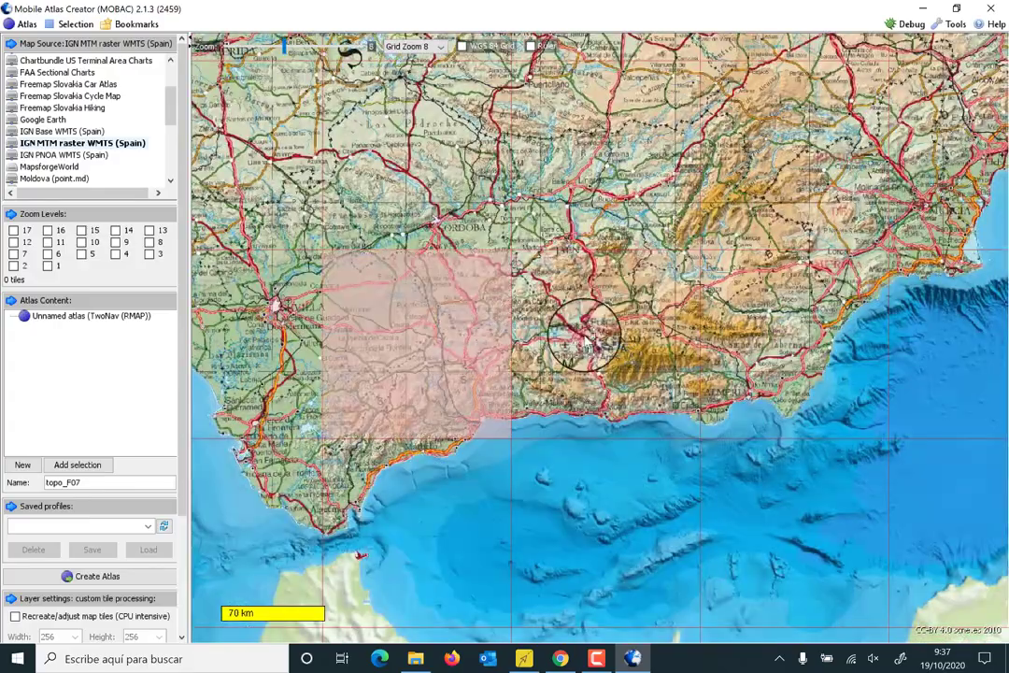
scroll(500, 196, up, 2)
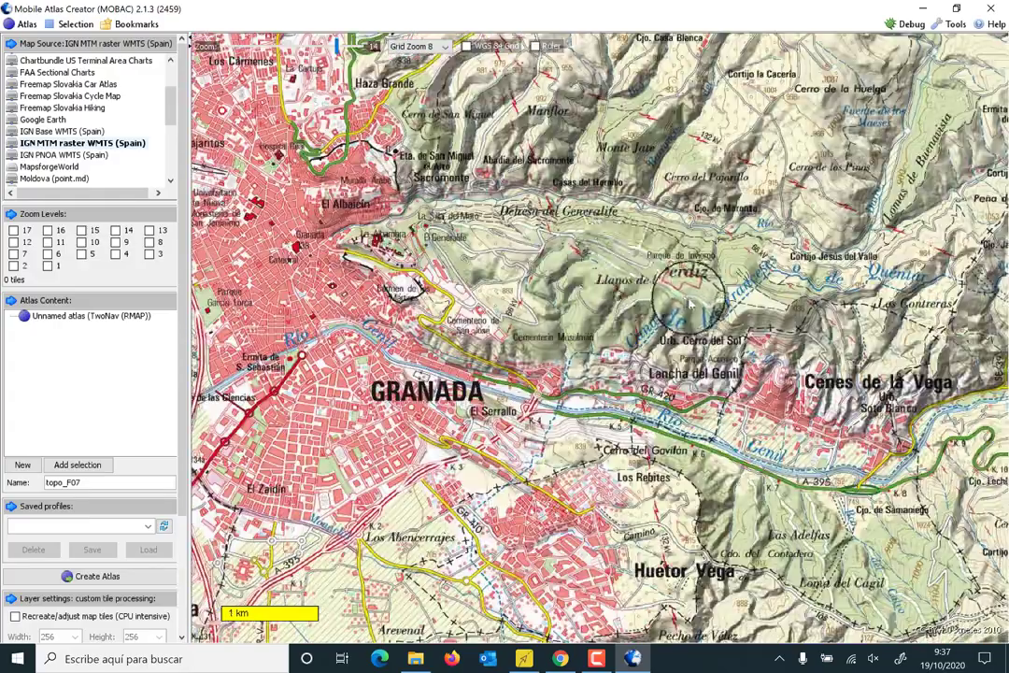
scroll(724, 237, up, 3)
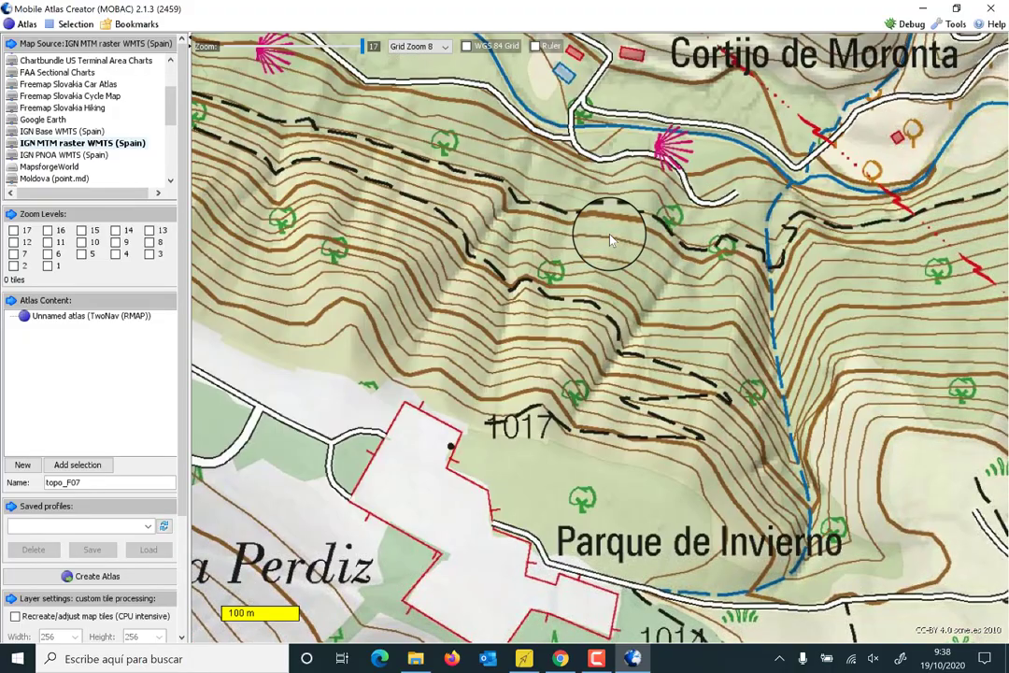
scroll(609, 240, down, 2)
scroll(609, 240, down, 7)
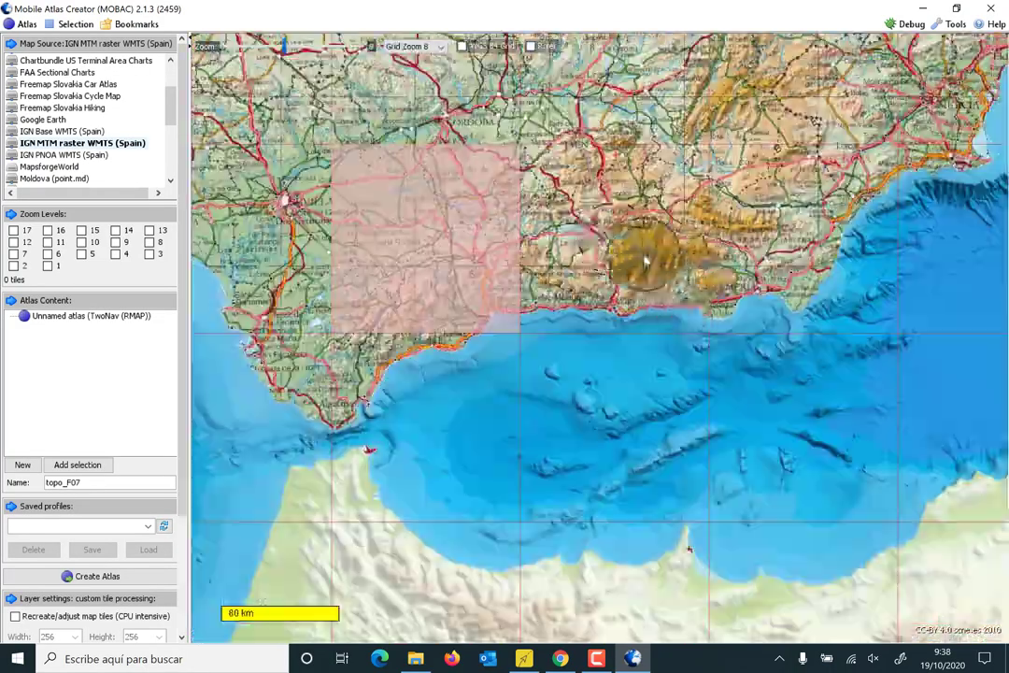
Select the grid cell covering Almería and the southeast coast, and add its zoom level 11 to the atlas as topo_F07-11.
click(788, 271)
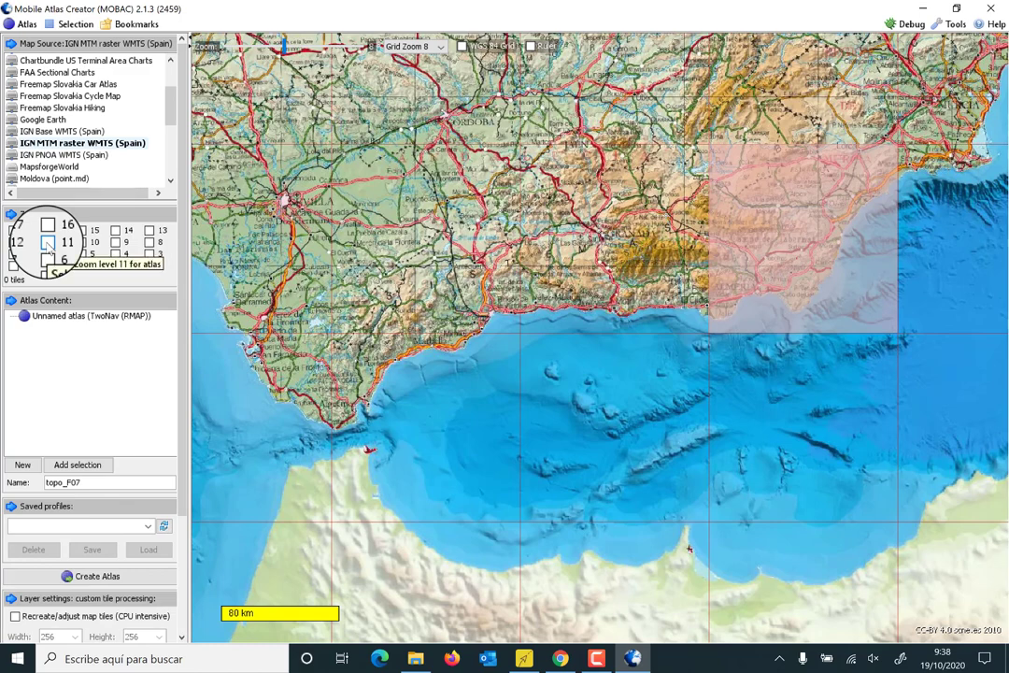
click(48, 242)
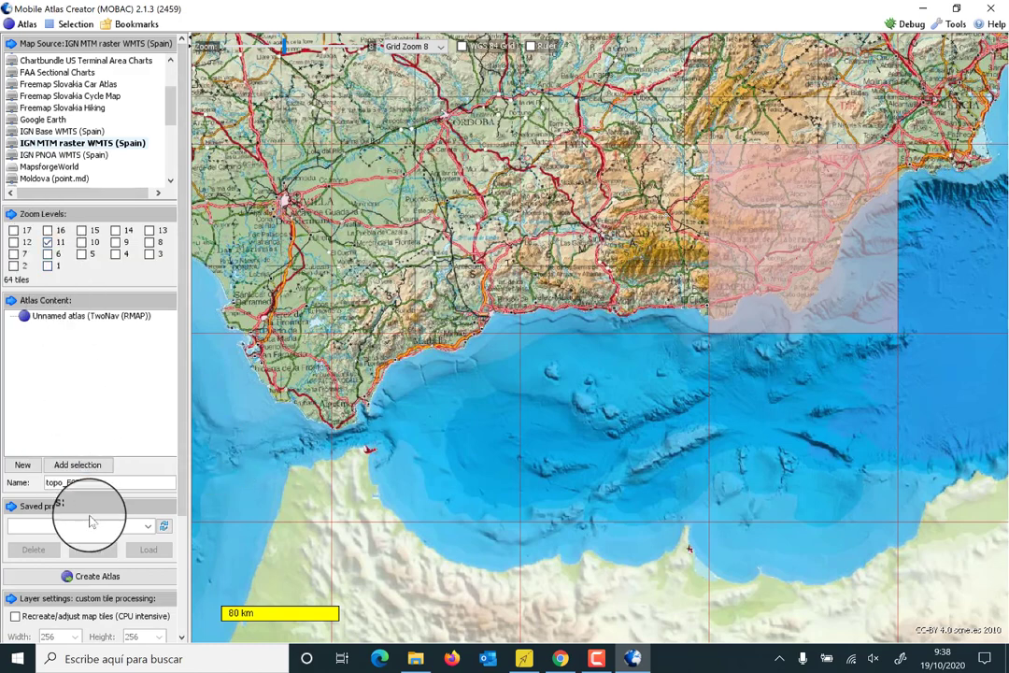
text(-11)
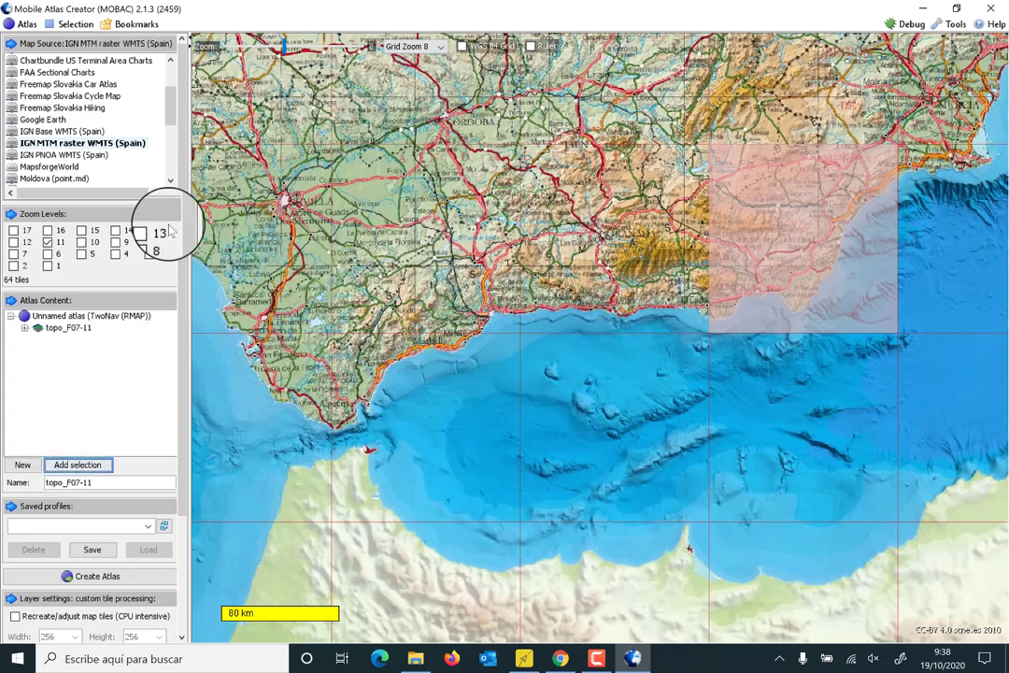
Add zoom levels 12 and 13 of the same cell as separate layers named topo_F07-12 and topo_F07-13.
click(47, 242)
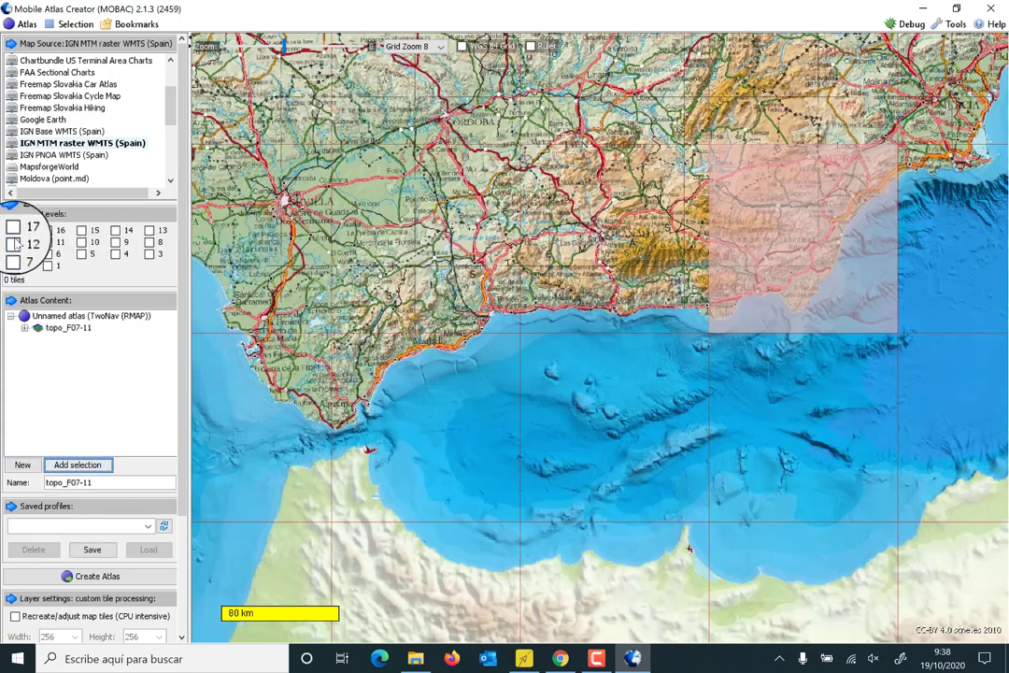
click(14, 243)
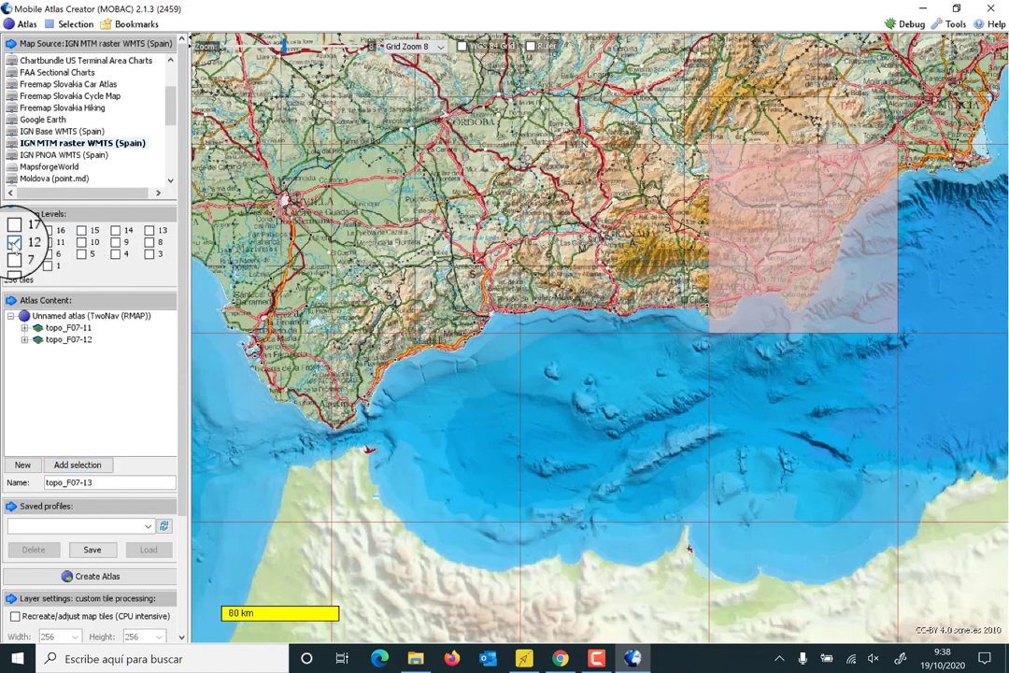
click(14, 242)
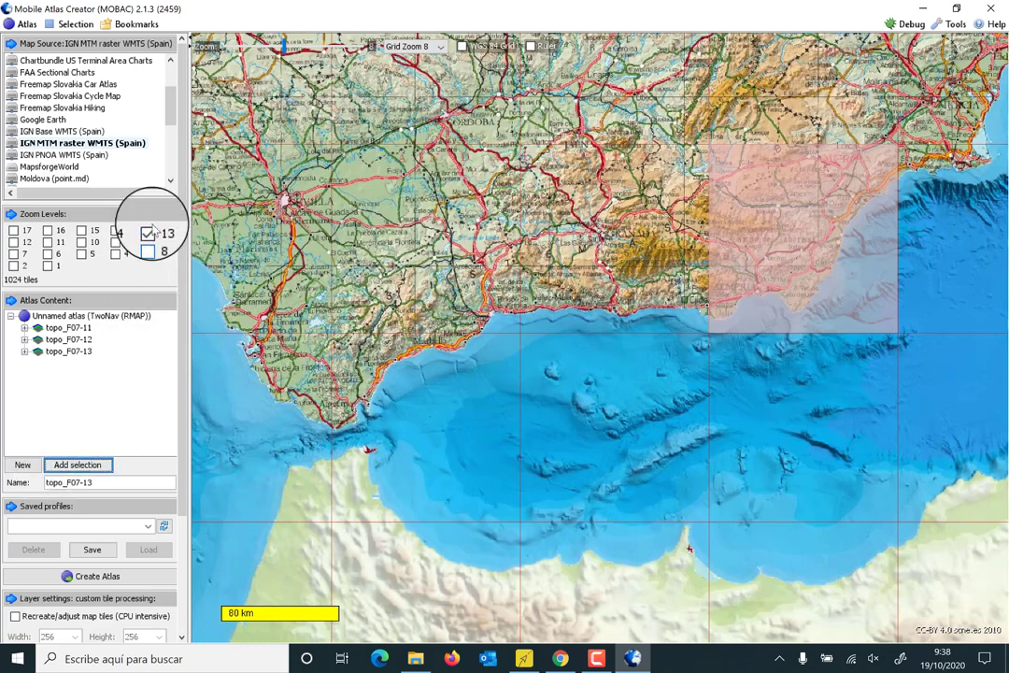
Add zoom levels 14, 15 and 16 of the cell as separate layers named topo_F07-14, topo_F07-15 and topo_F07-16.
click(115, 230)
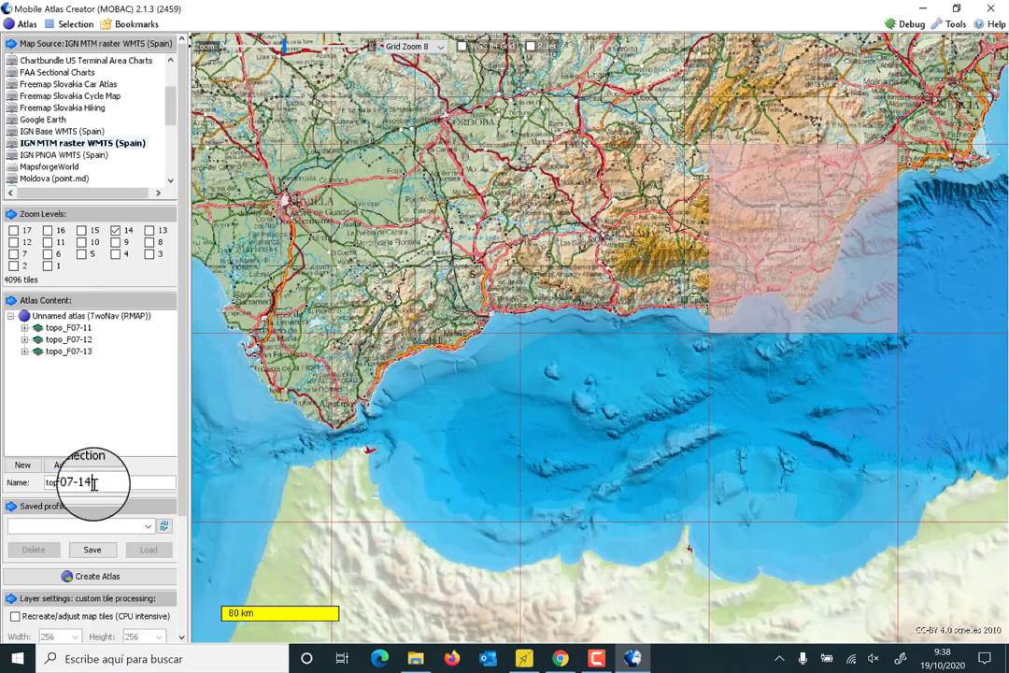
click(96, 470)
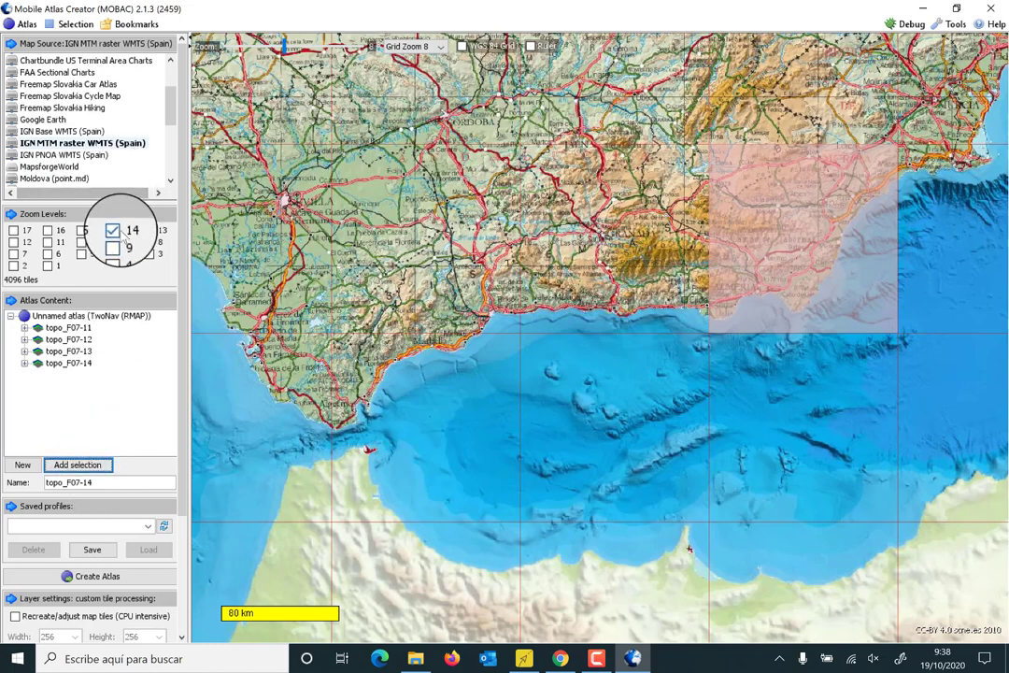
click(81, 230)
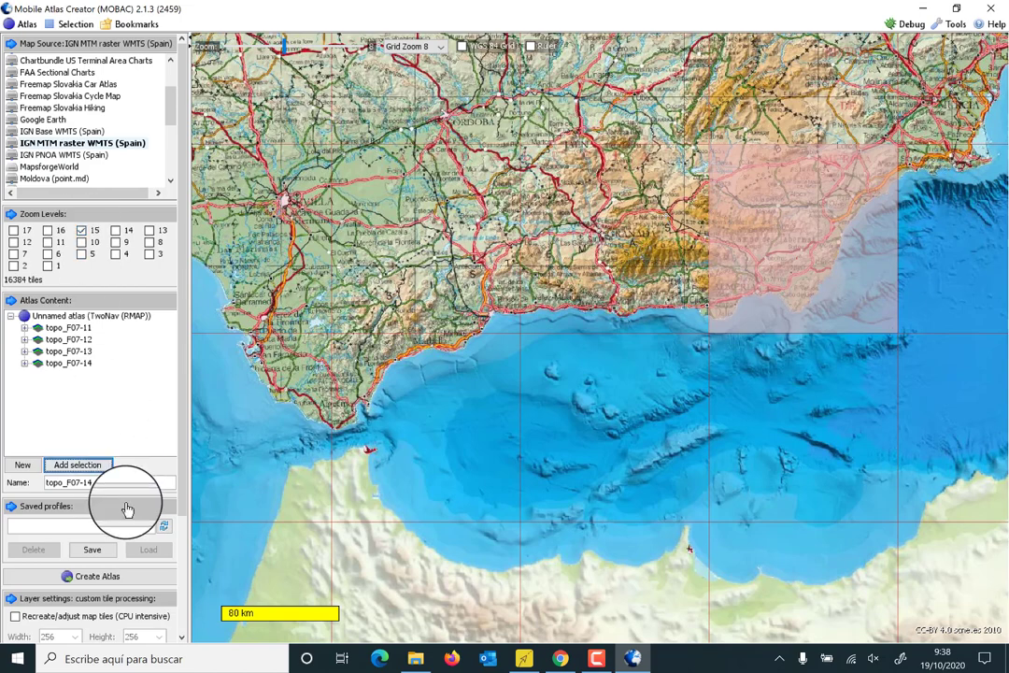
click(105, 481)
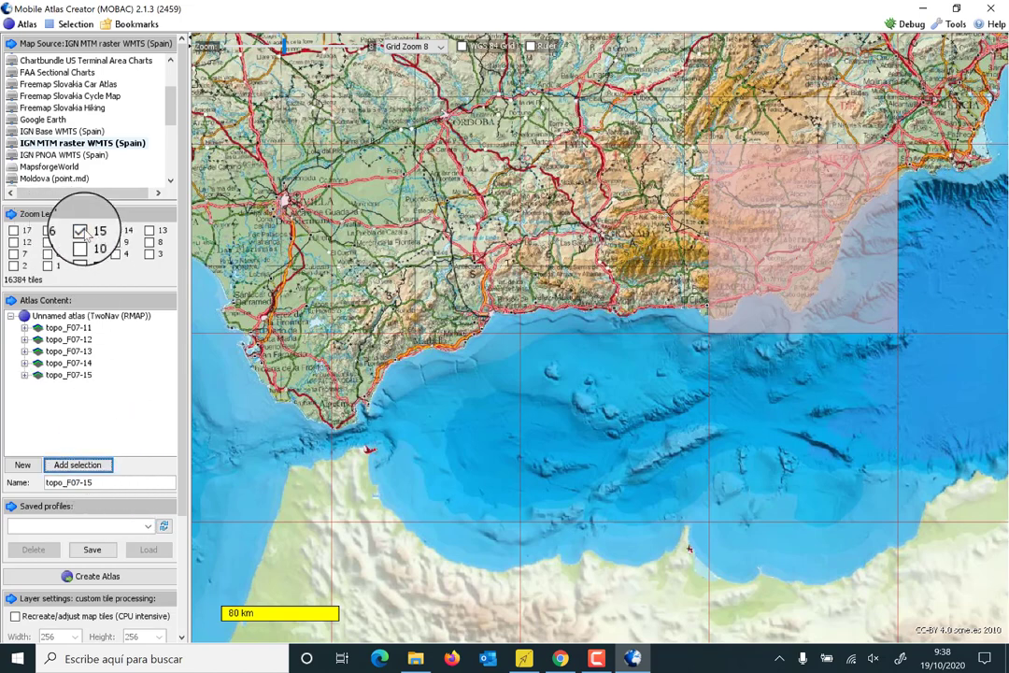
click(47, 230)
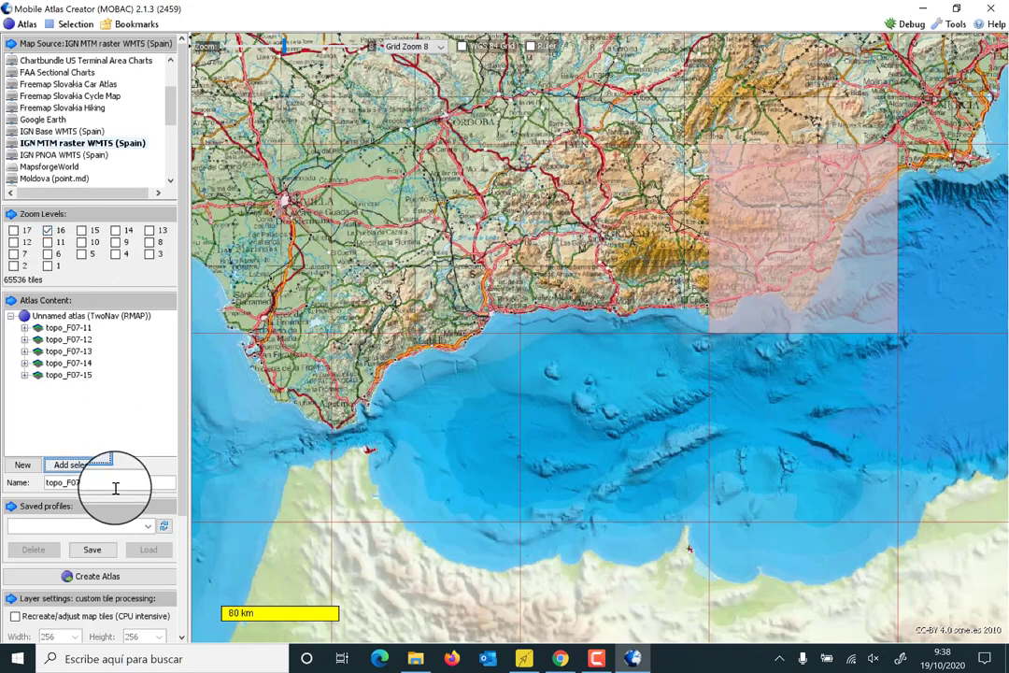
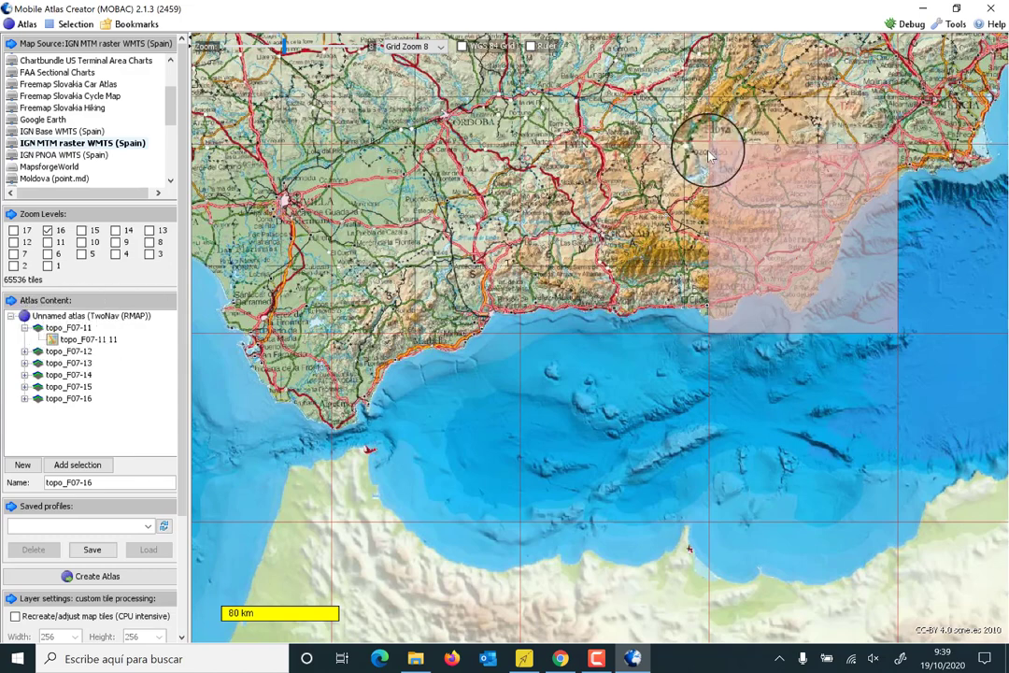
Expand the six single-zoom layers in the atlas content and inspect the map inside each one.
click(104, 340)
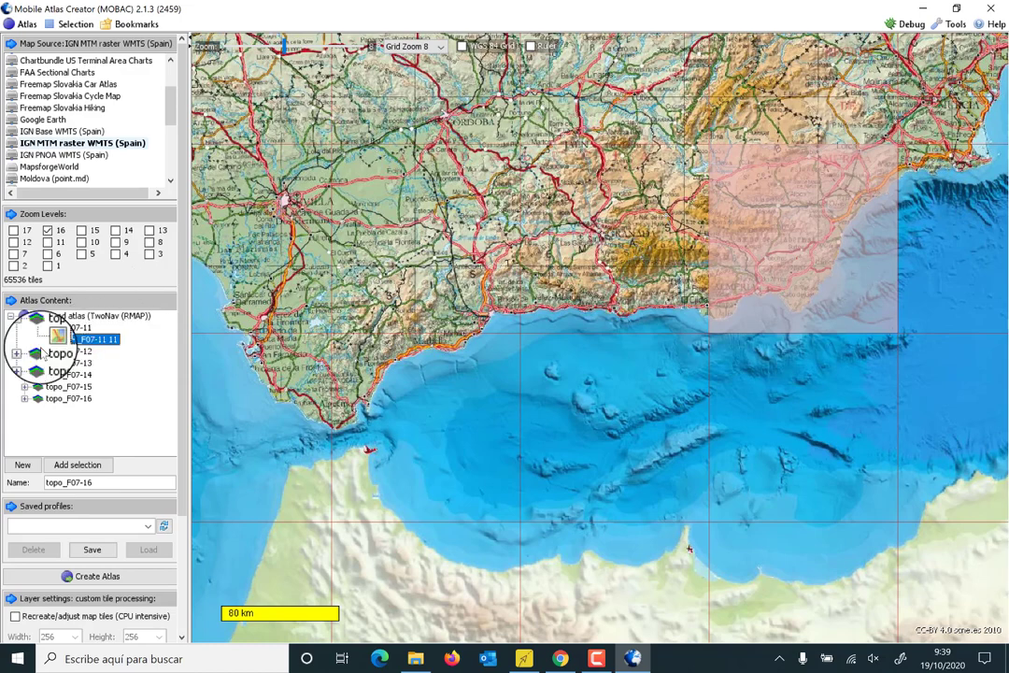
double_click(44, 352)
click(41, 364)
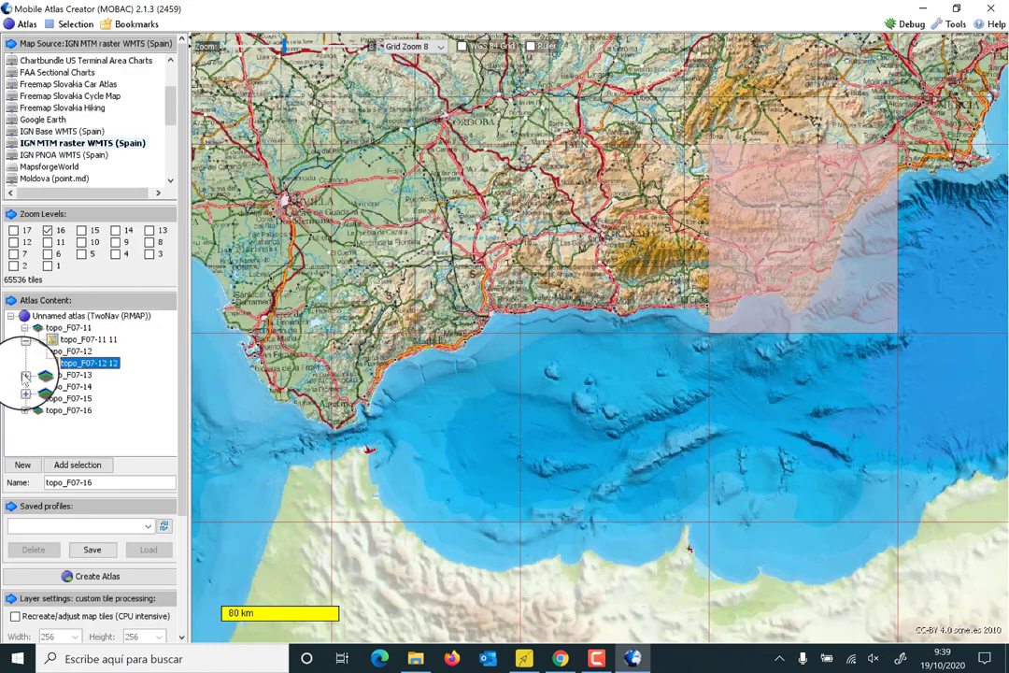
double_click(75, 374)
click(86, 386)
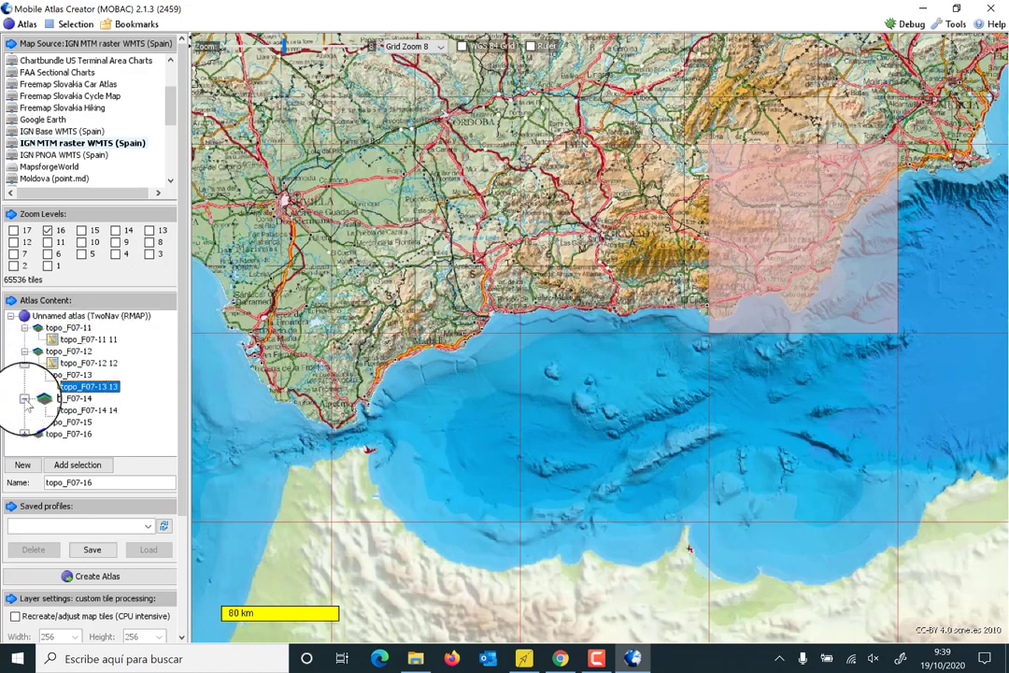
click(43, 411)
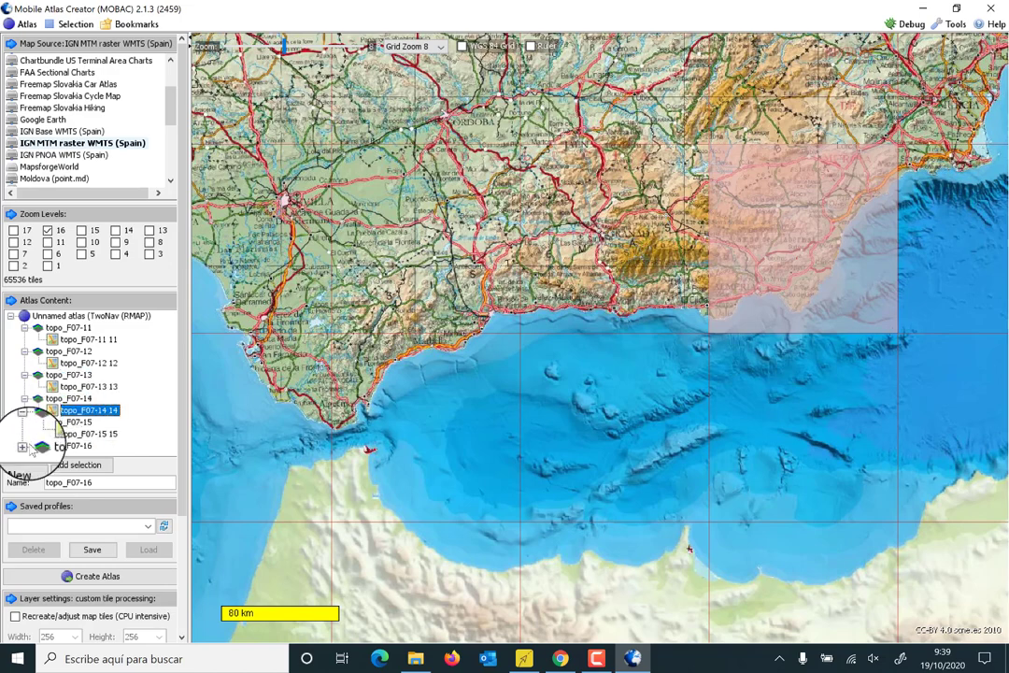
click(23, 448)
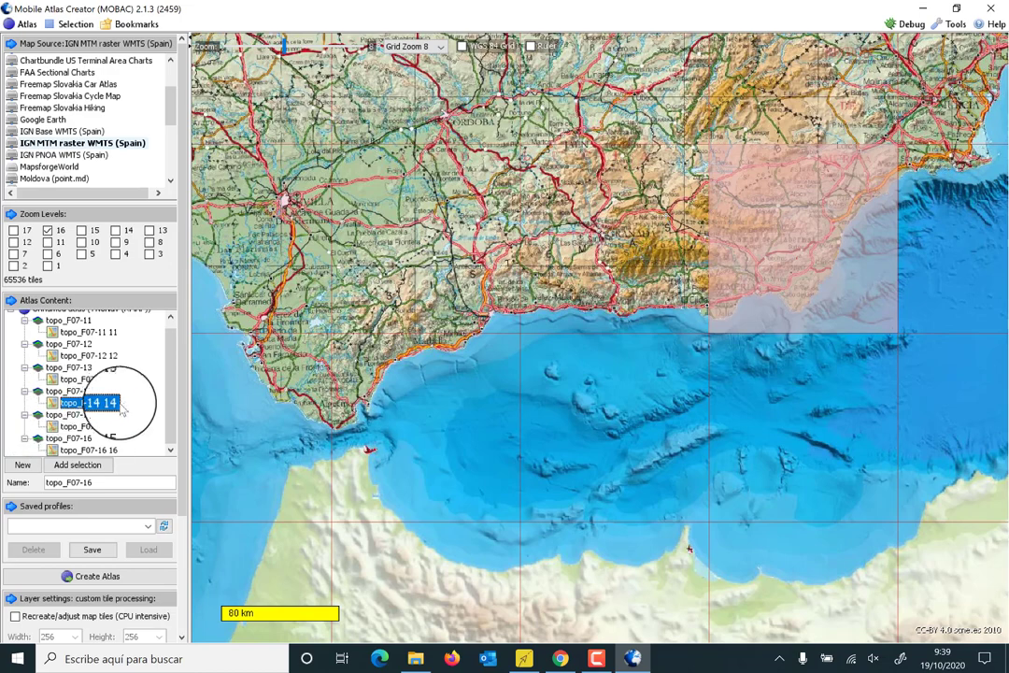
scroll(105, 351, up, 1)
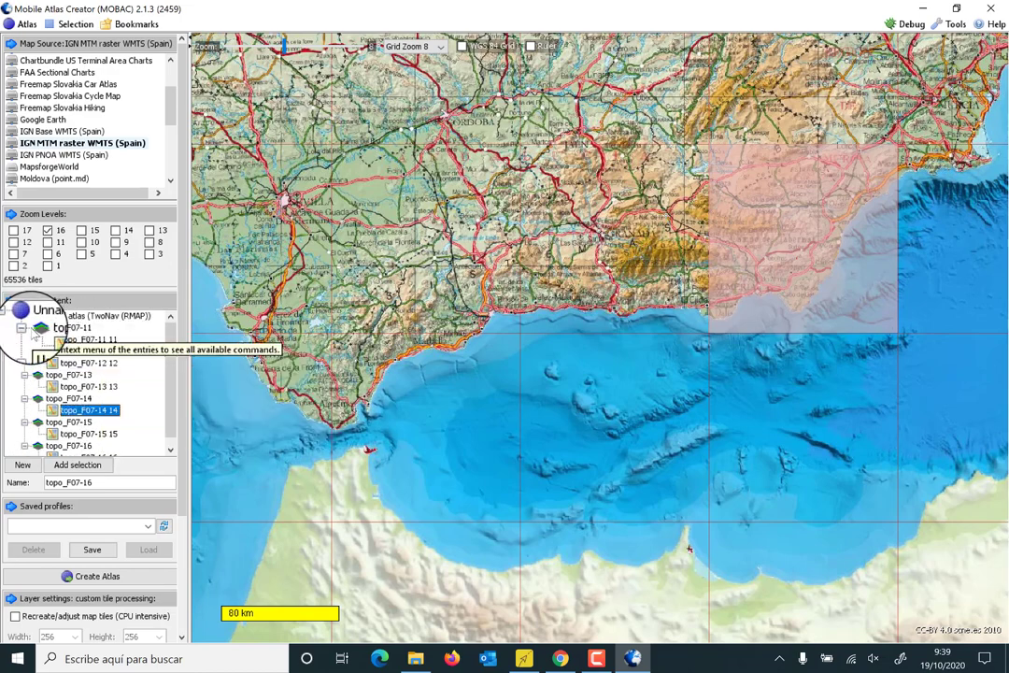
Collapse the layers topo_F07-11 to topo_F07-16 in the atlas content again.
click(25, 328)
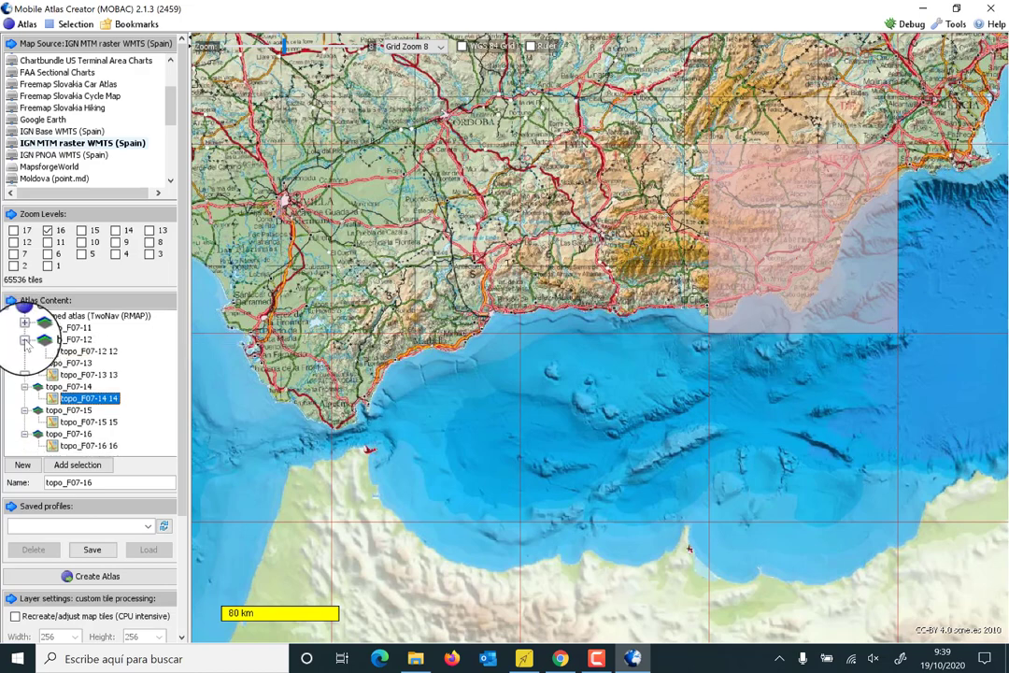
click(24, 339)
click(25, 352)
click(25, 362)
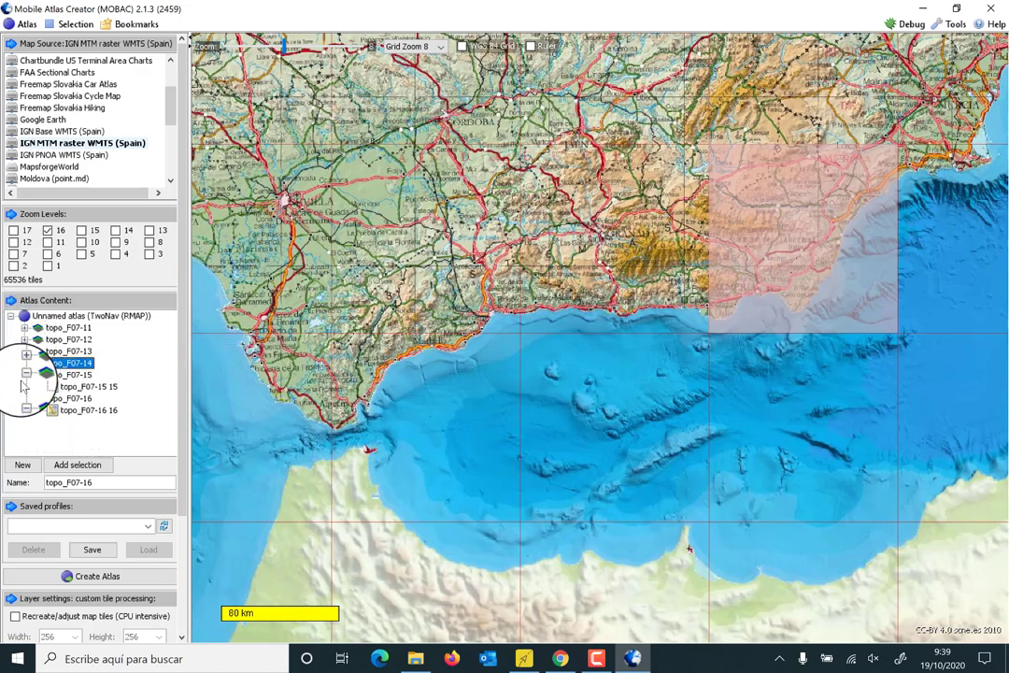
click(27, 375)
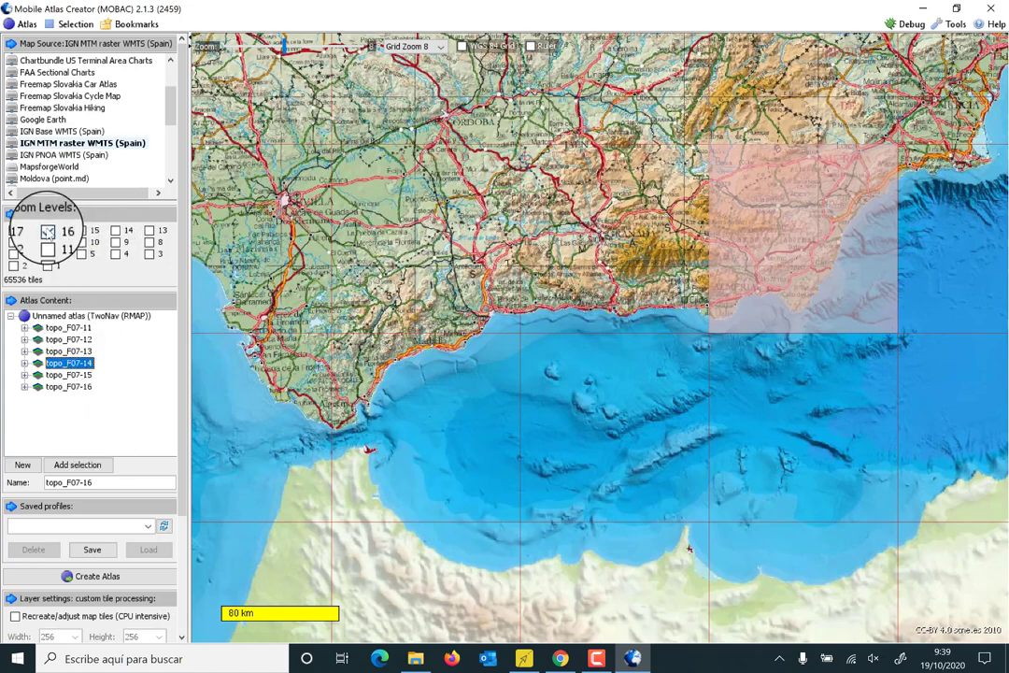
Add one combined layer named topo_F07 with zoom levels 11, 12, 13, 14, 15 and 16 of the selected cell.
click(46, 230)
click(46, 242)
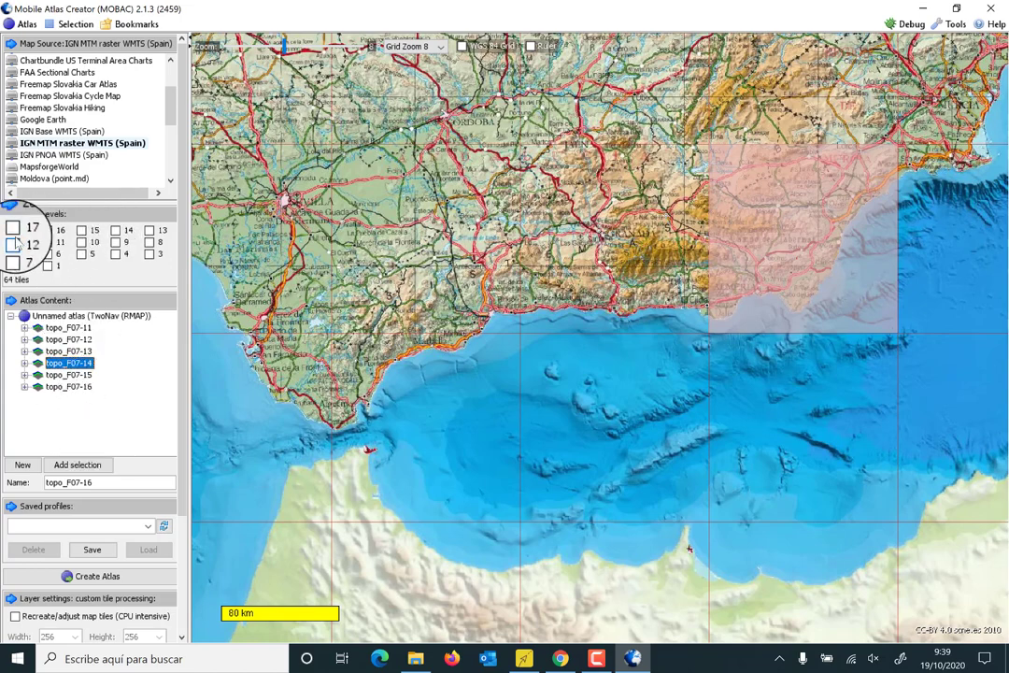
click(13, 242)
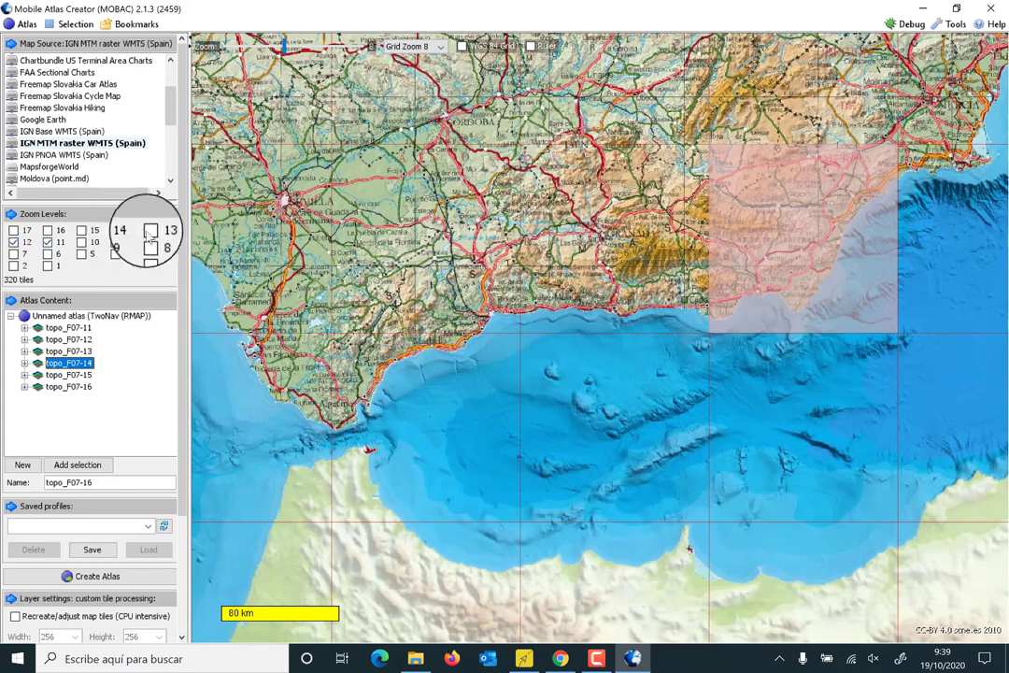
click(150, 230)
click(115, 230)
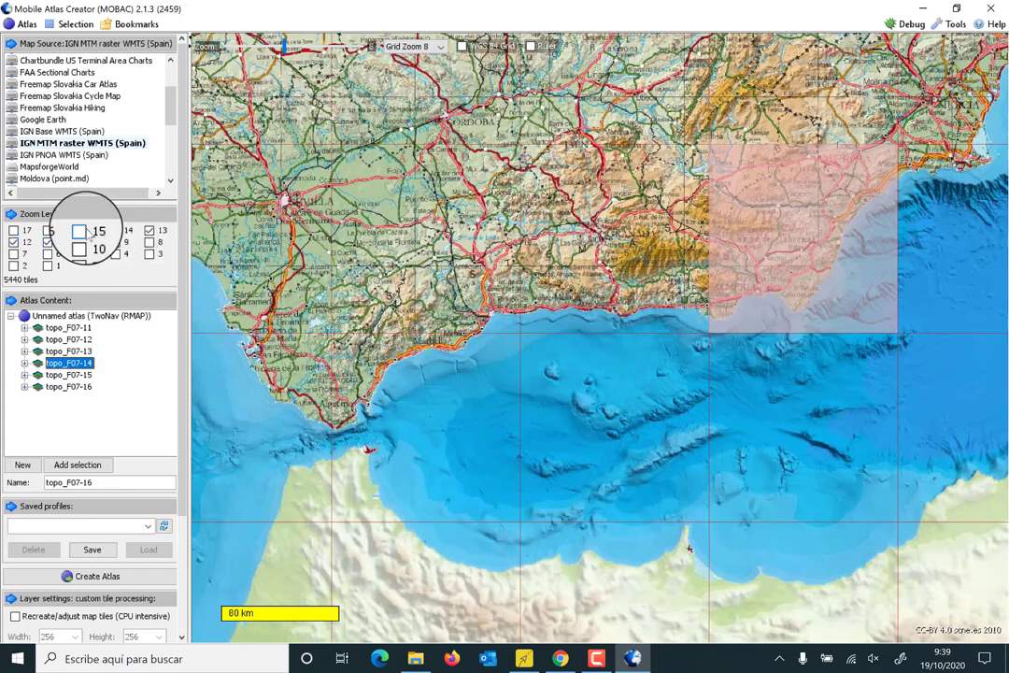
click(81, 231)
click(46, 231)
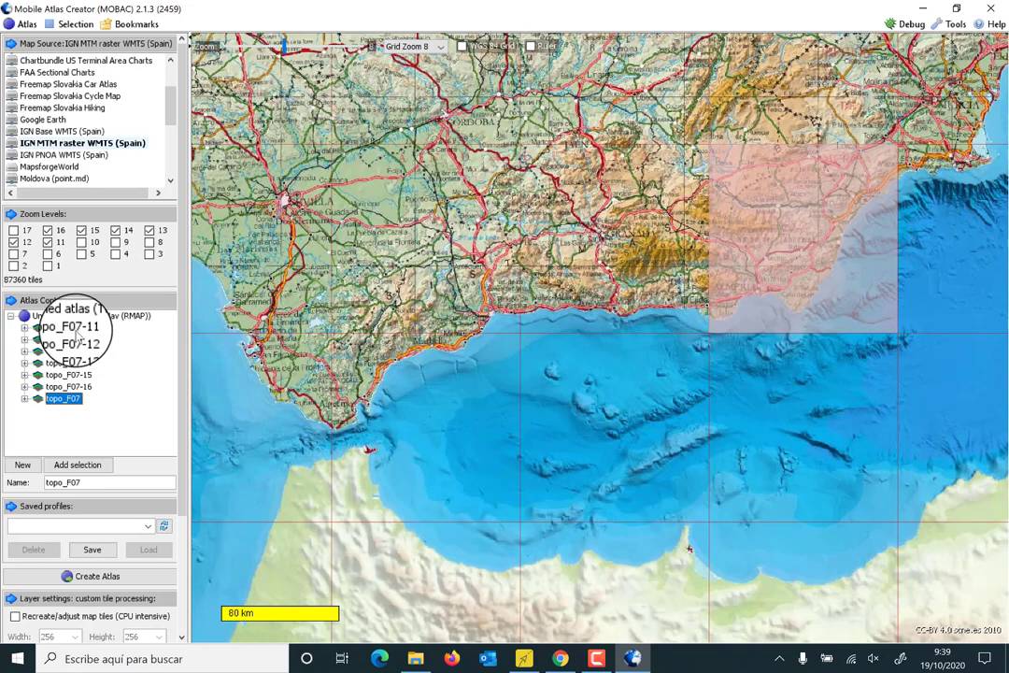
Start creating the TwoNav (RMAP) atlas from all seven layers and pause the processing.
mouse_move(83, 395)
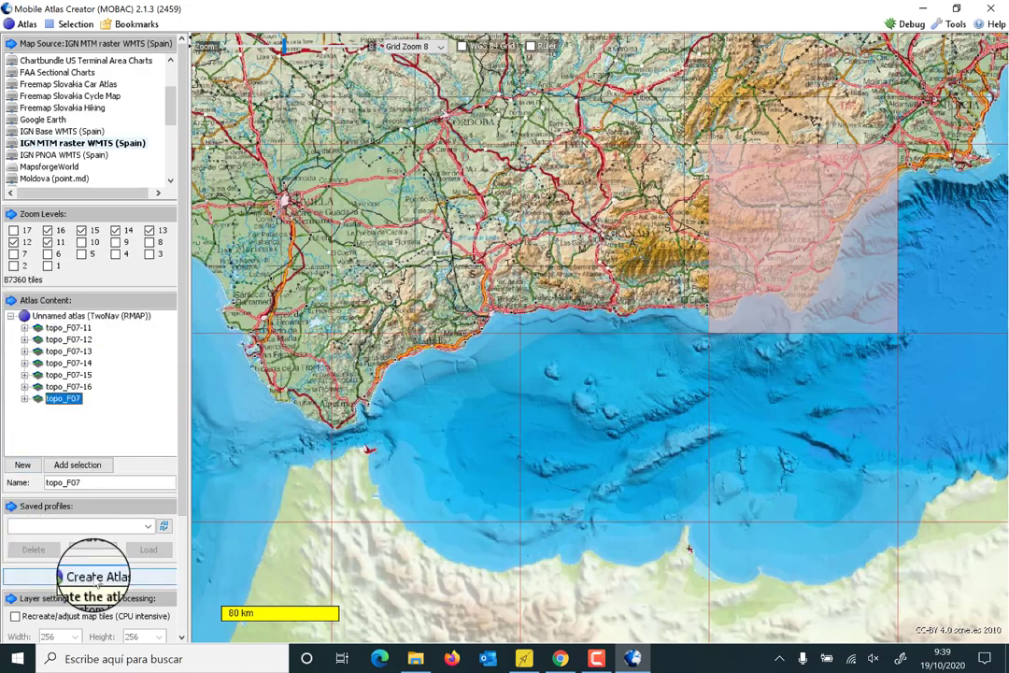
click(97, 577)
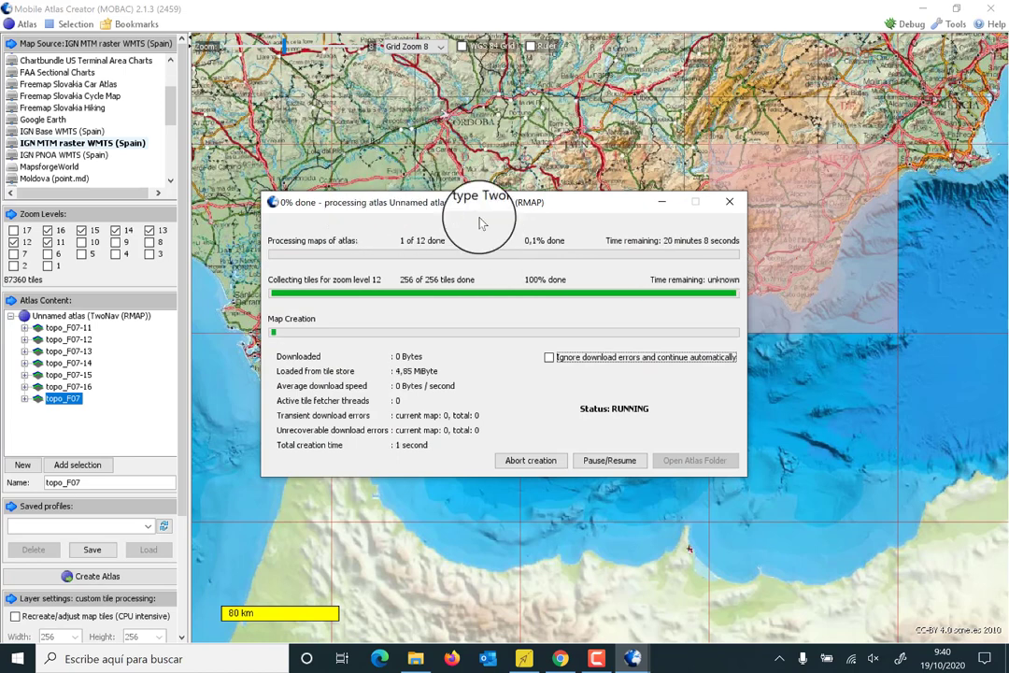
click(609, 461)
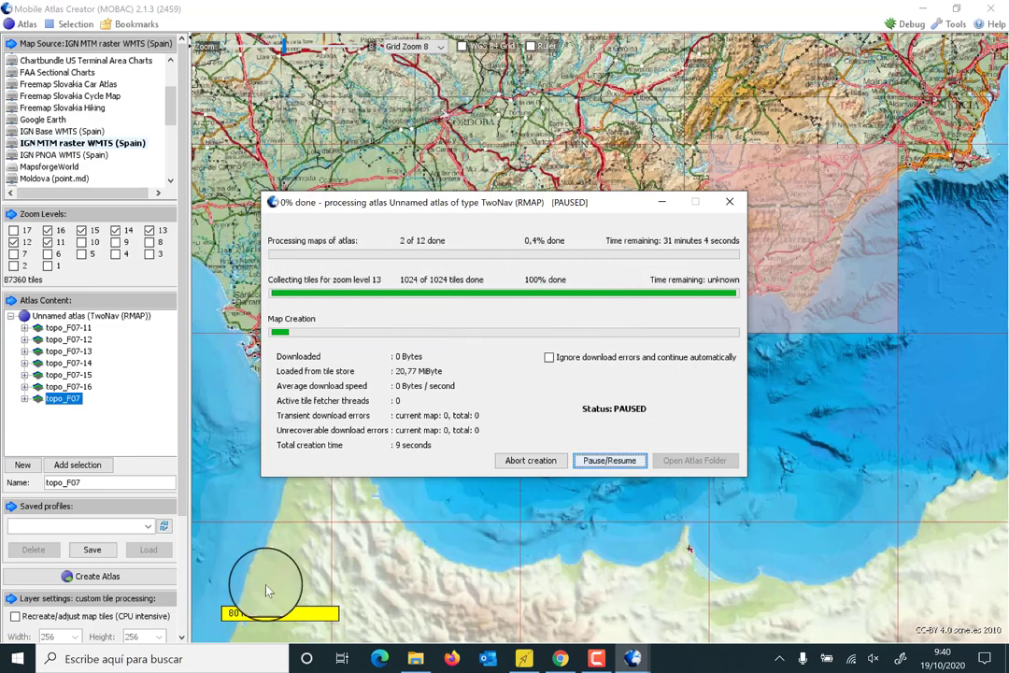
Switch to File Explorer, look inside the tilestore folder of 00_Mobac_213, and minimise the window to return to MOBAC.
click(415, 659)
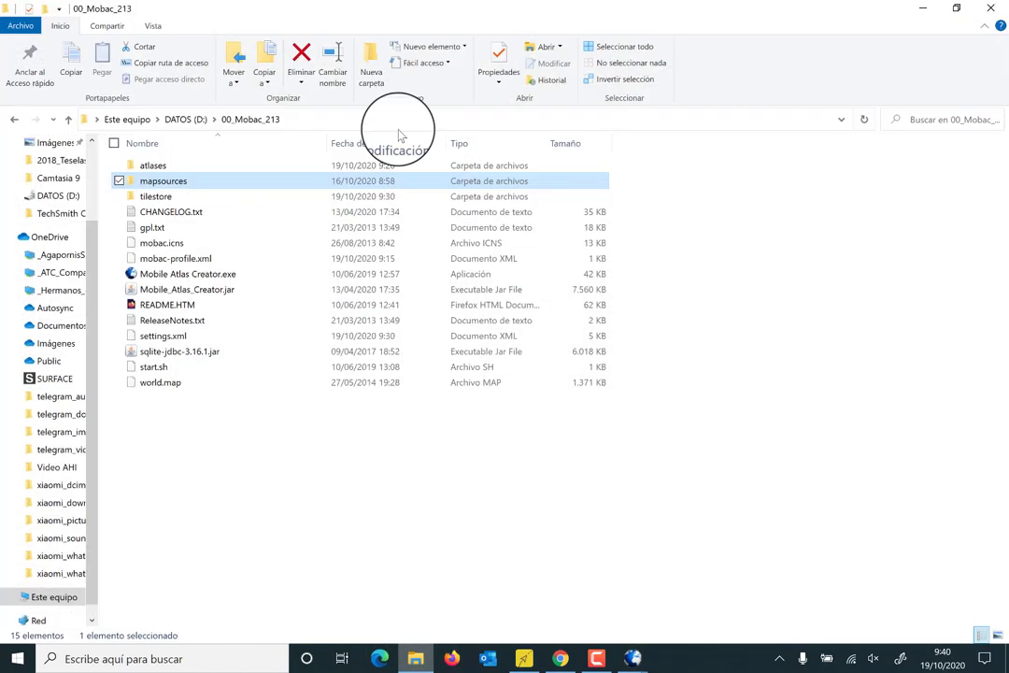
double_click(157, 198)
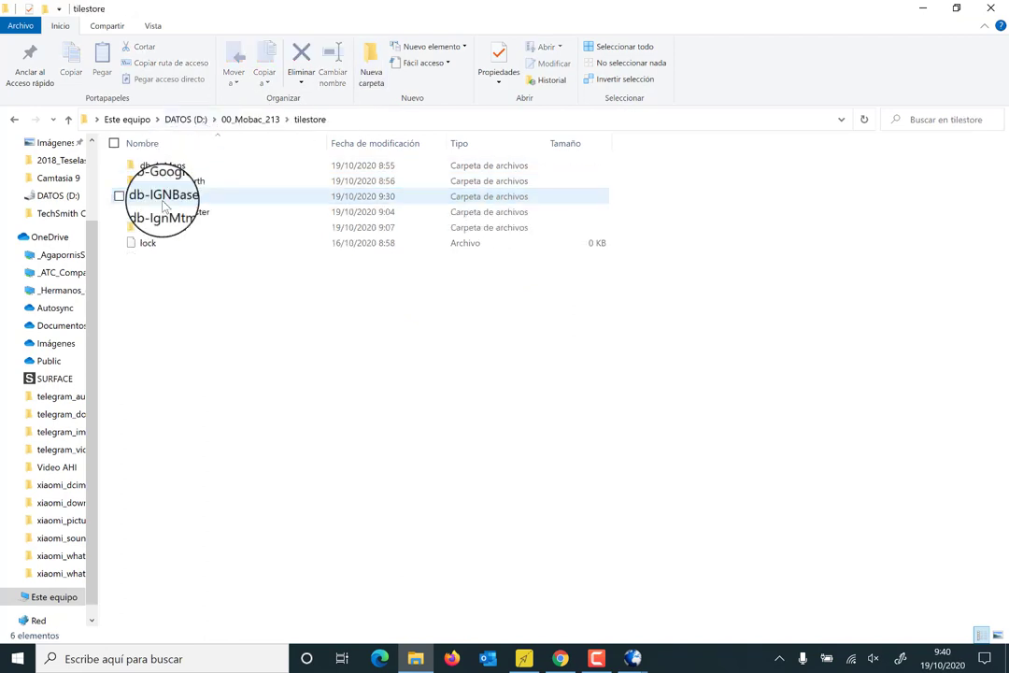
click(244, 119)
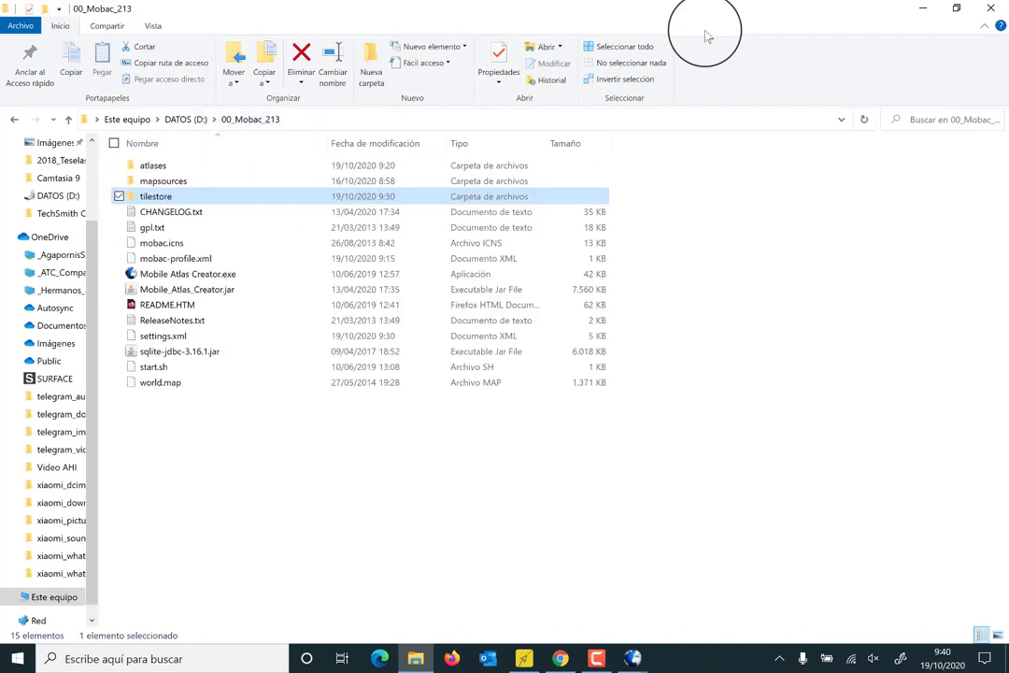
click(923, 11)
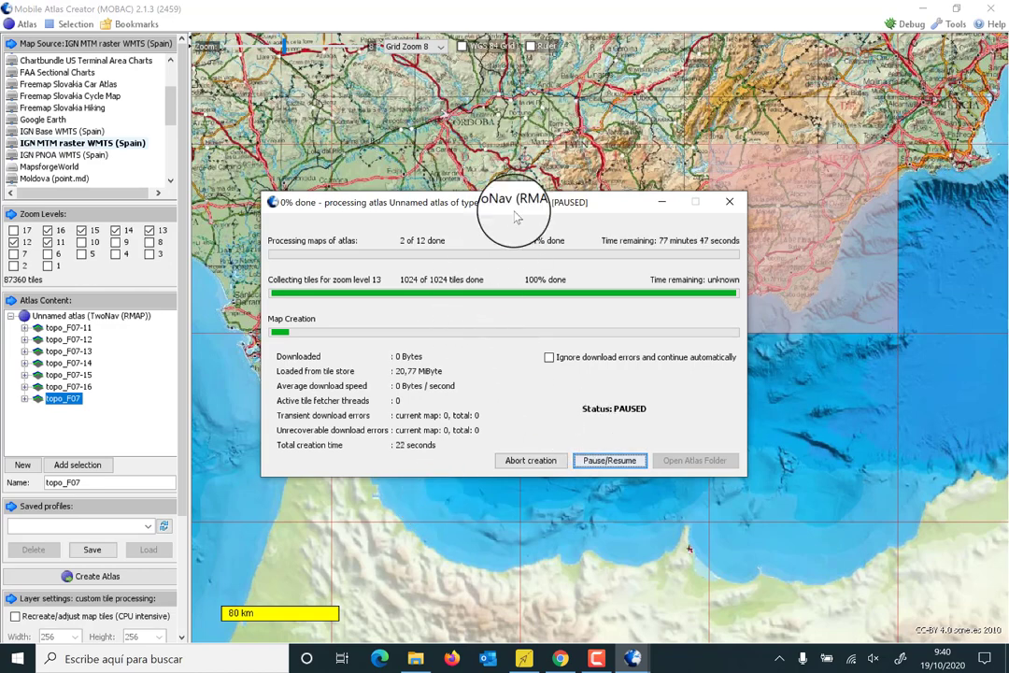
Move the progress window aside and examine the IGN MTM raster coverage around Cabo de Gata and the open sea at zoom levels 8 to 14.
drag(516, 214, 411, 98)
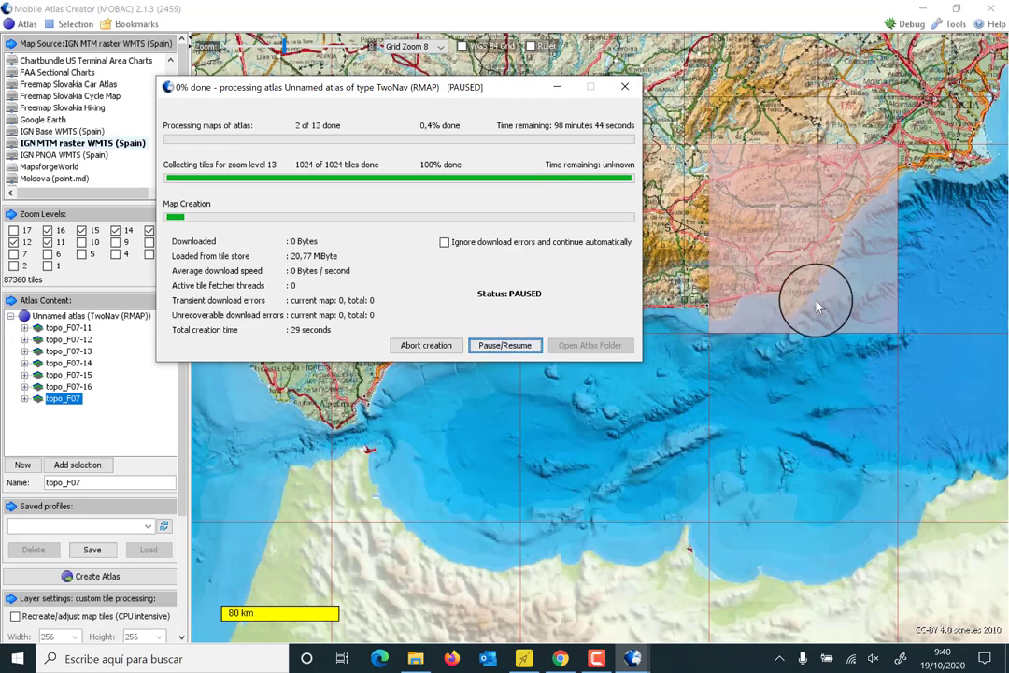
scroll(816, 306, up, 1)
scroll(831, 299, up, 1)
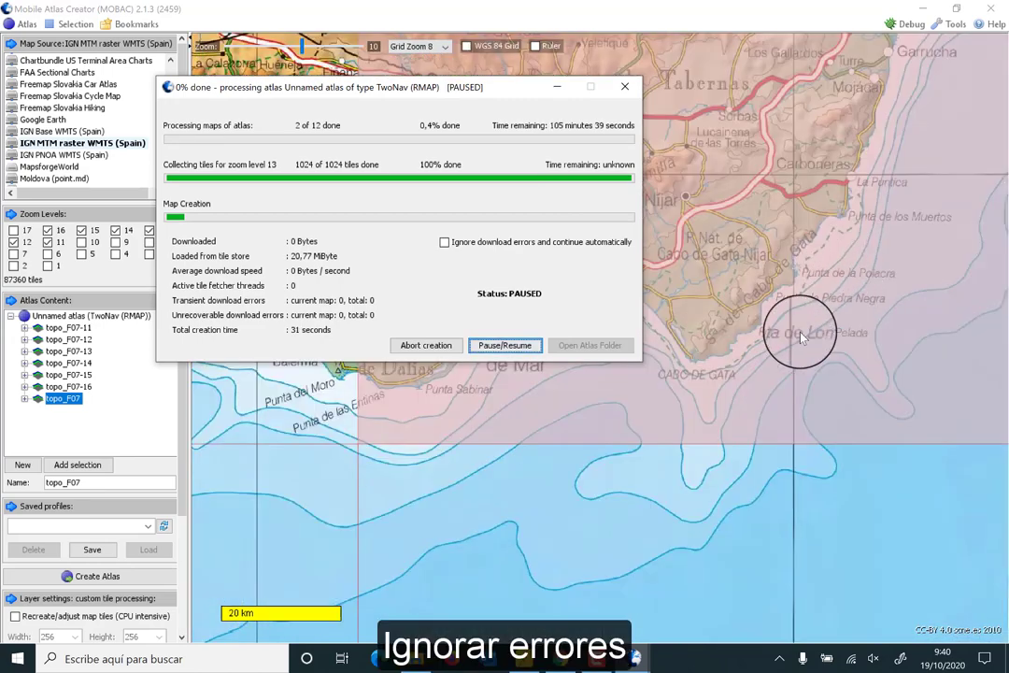
click(309, 411)
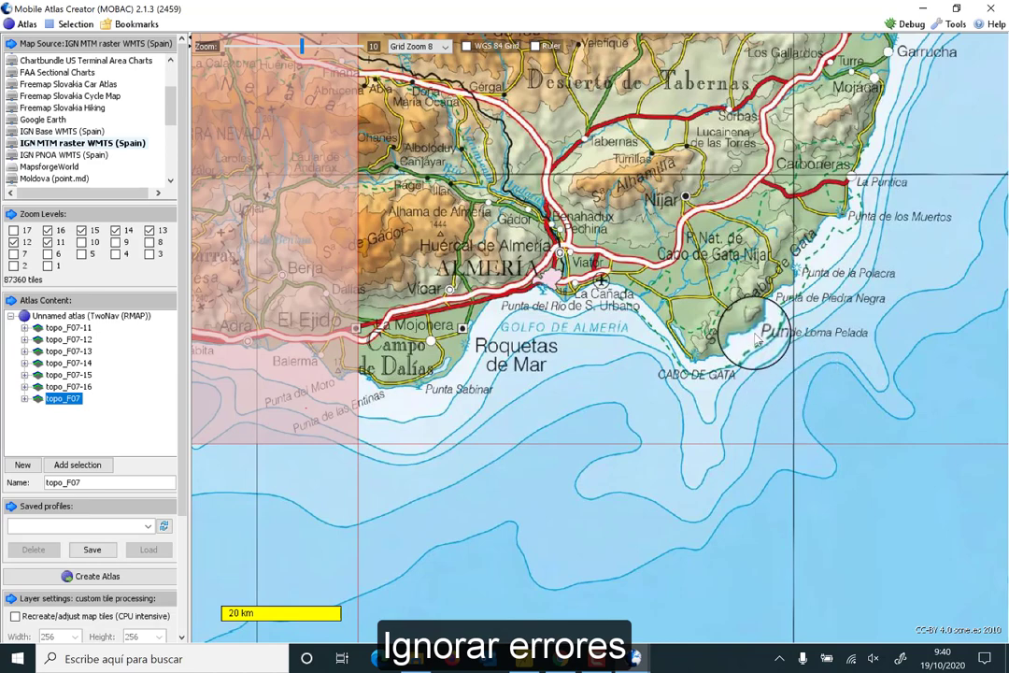
scroll(754, 340, up, 1)
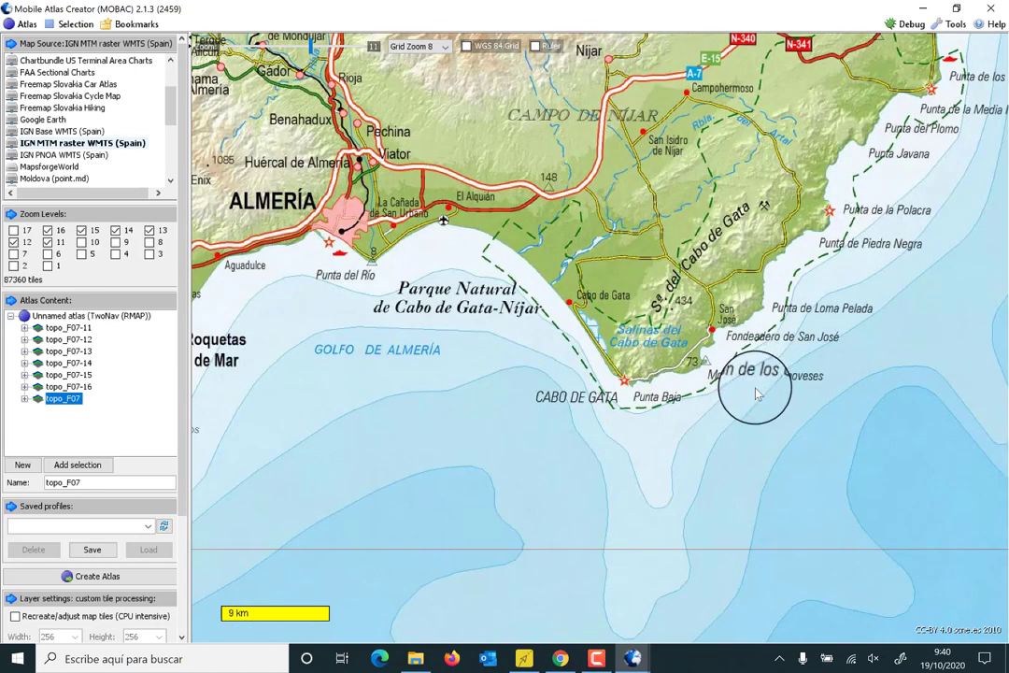
scroll(757, 394, up, 1)
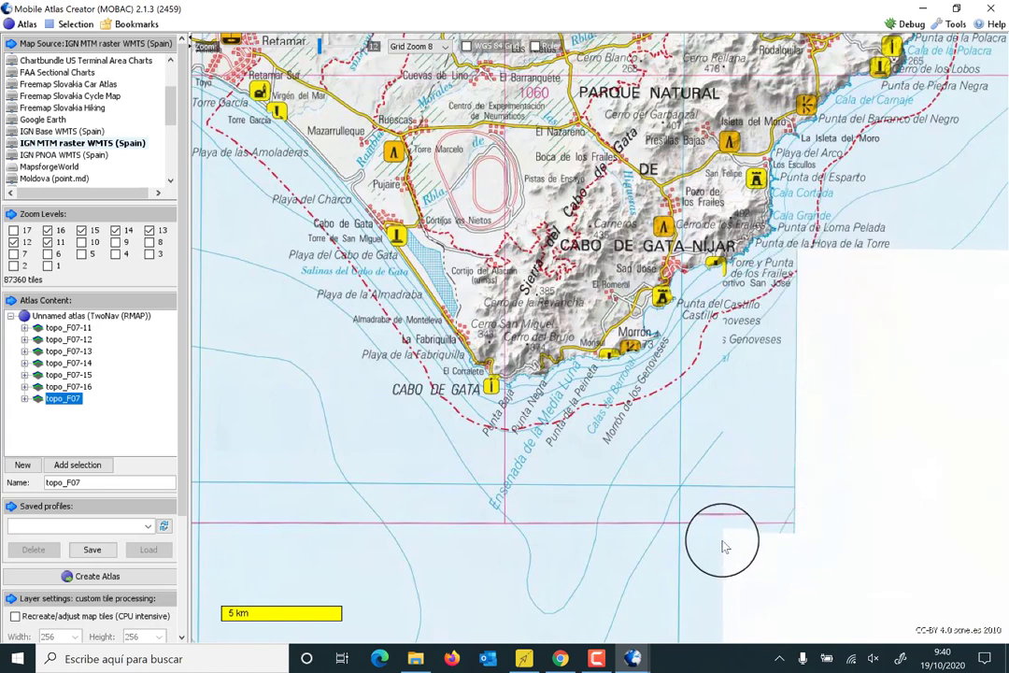
scroll(783, 484, up, 1)
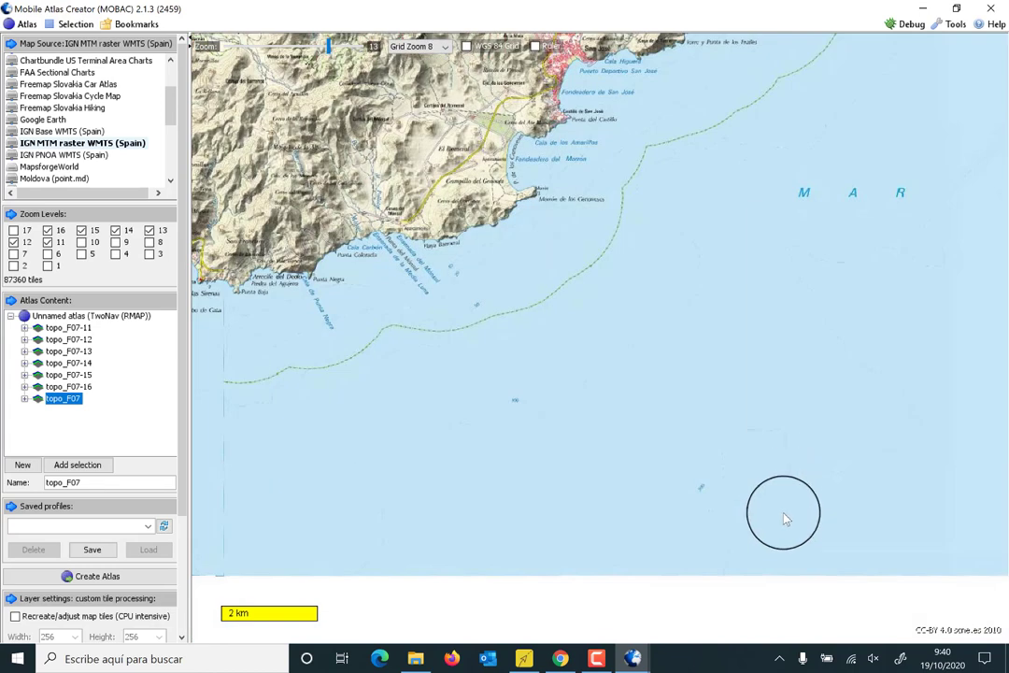
scroll(734, 596, down, 5)
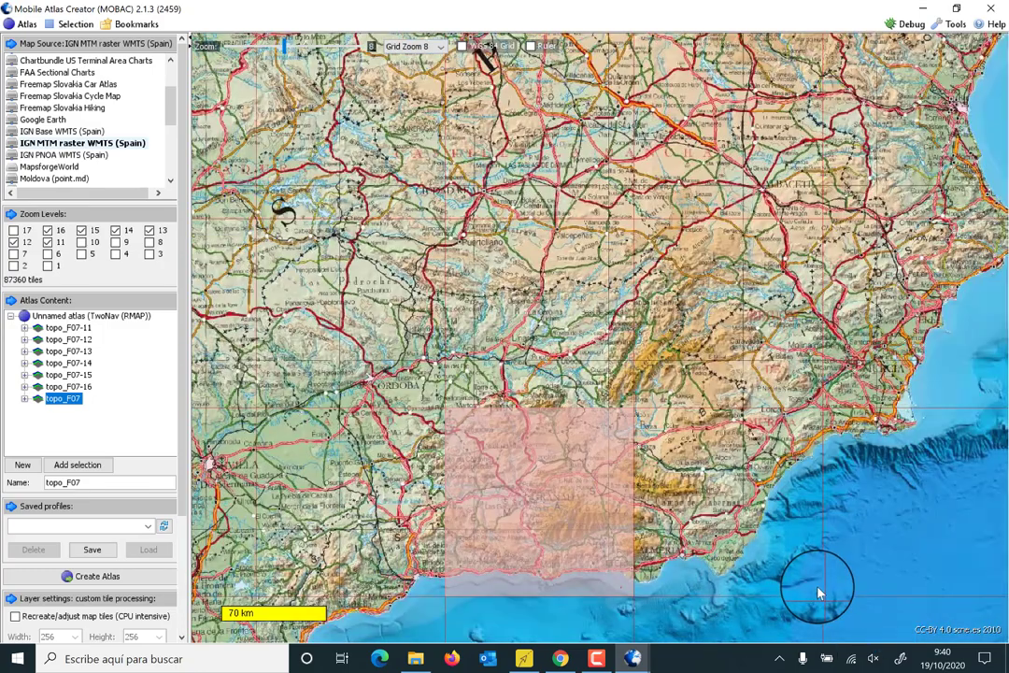
scroll(820, 594, up, 2)
scroll(827, 614, up, 2)
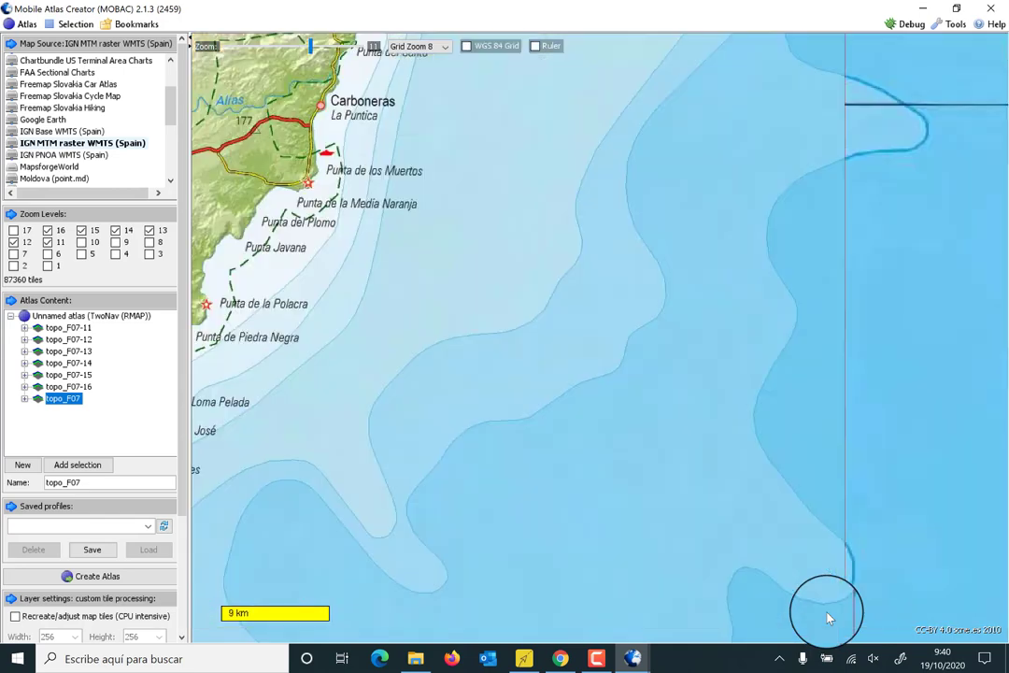
scroll(822, 606, up, 1)
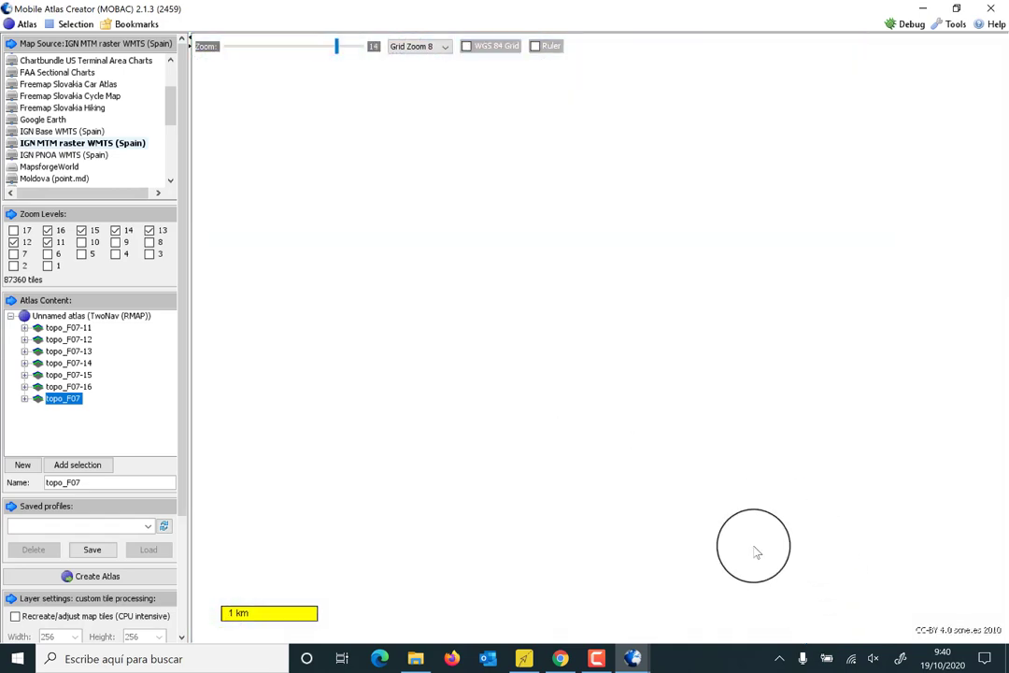
scroll(756, 552, down, 7)
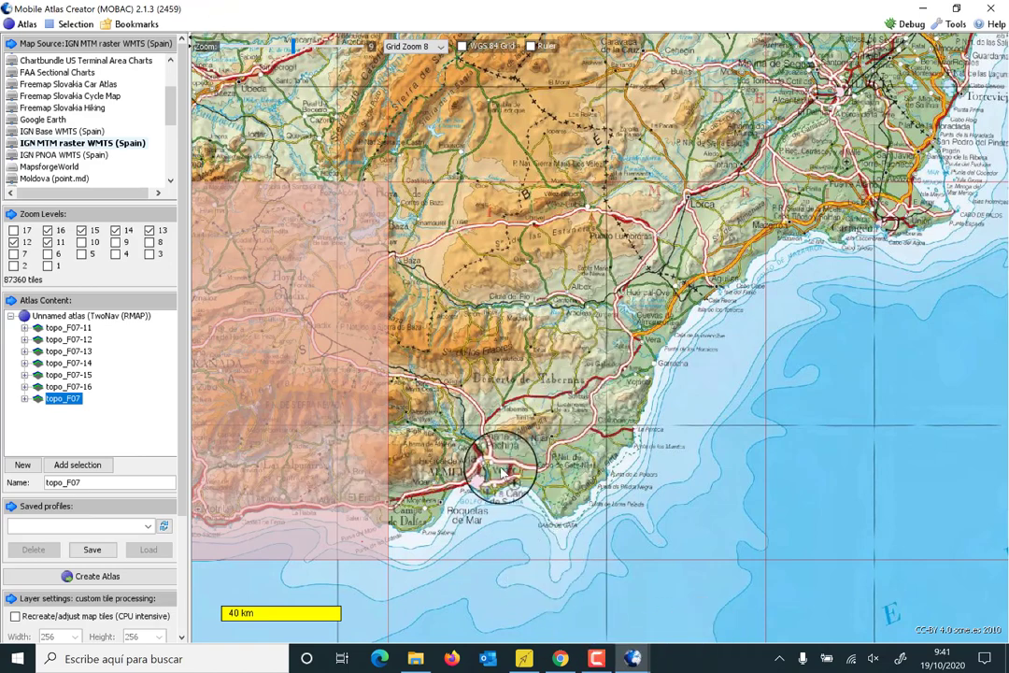
Select the grid cell covering Almería and examine the tiles at its offshore corner up to zoom level 17.
drag(592, 396, 787, 558)
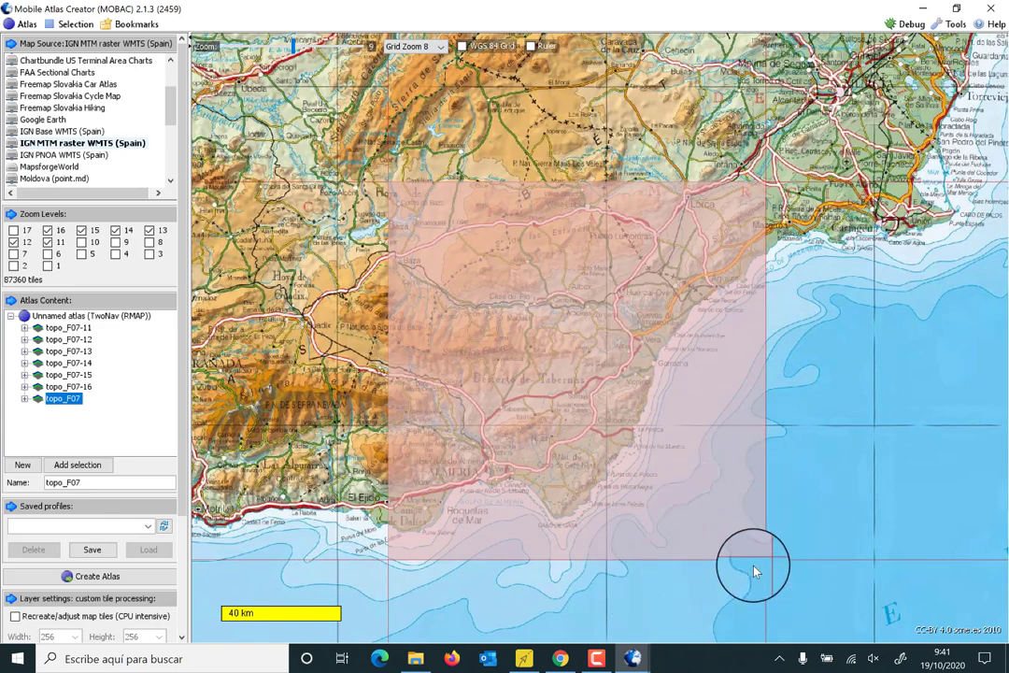
scroll(755, 565, up, 3)
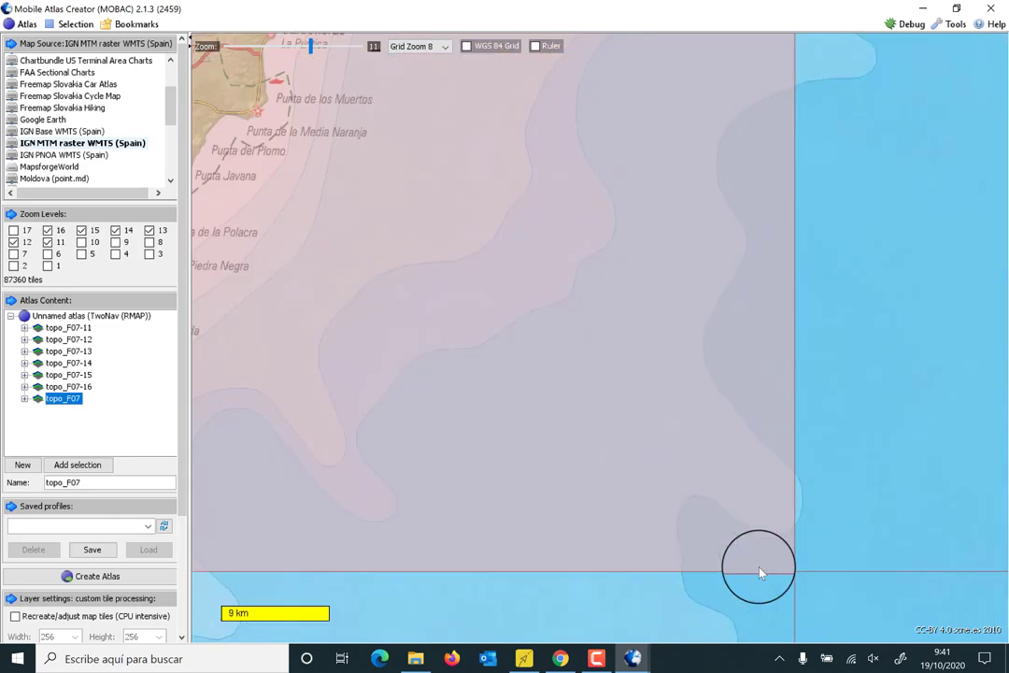
scroll(786, 532, up, 2)
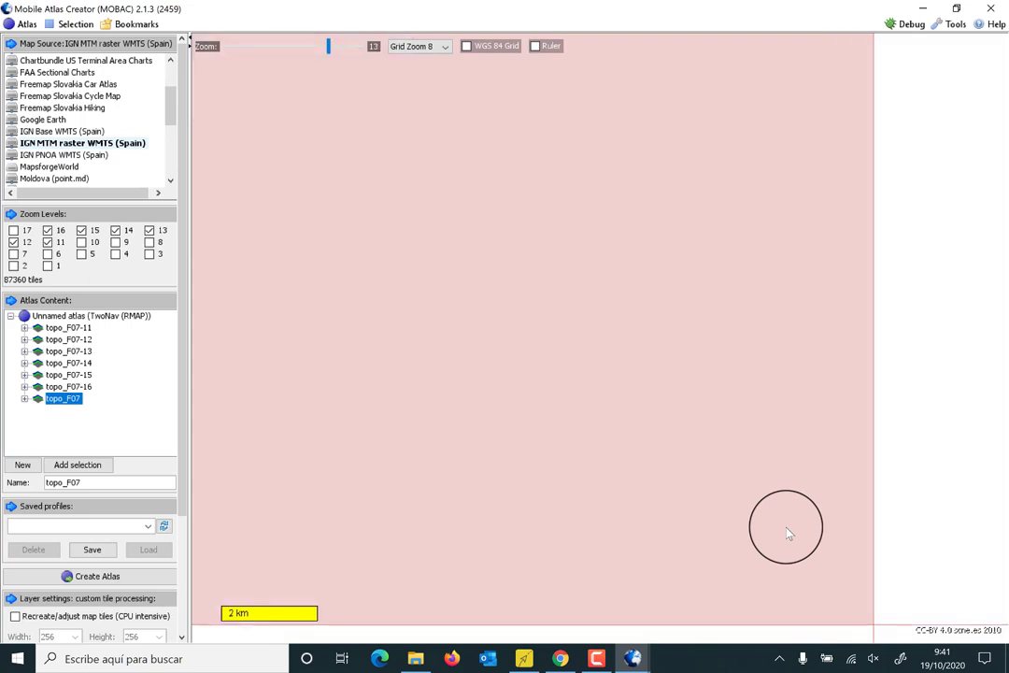
scroll(787, 533, up, 1)
scroll(787, 533, up, 1)
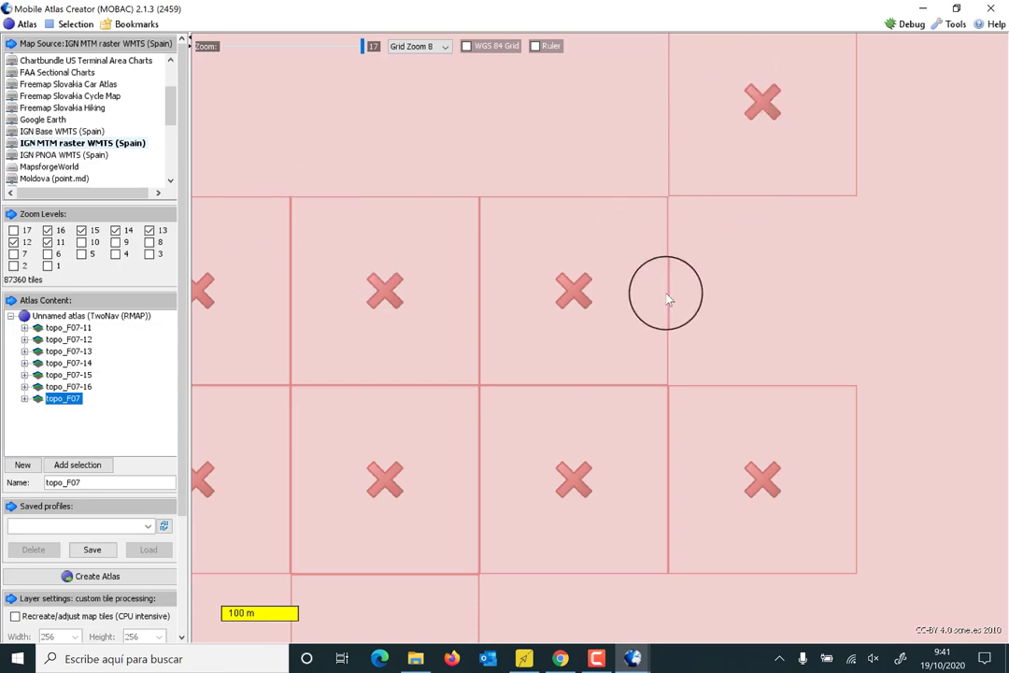
scroll(666, 296, down, 1)
scroll(666, 297, down, 8)
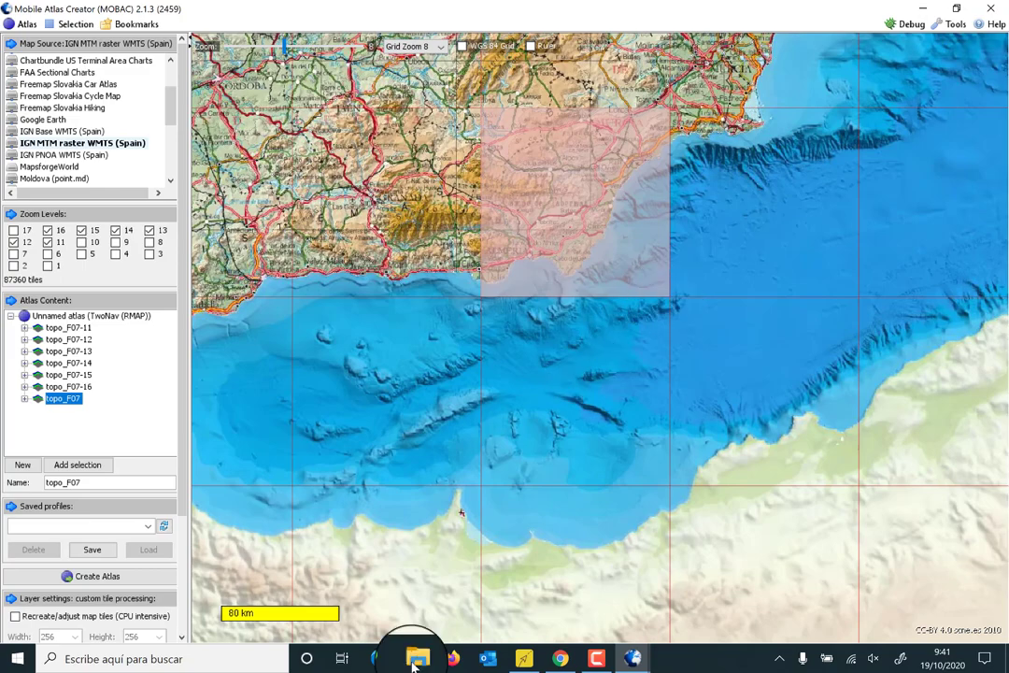
Examine the map coverage along Spain's borders with Portugal and France and over North Africa.
click(634, 658)
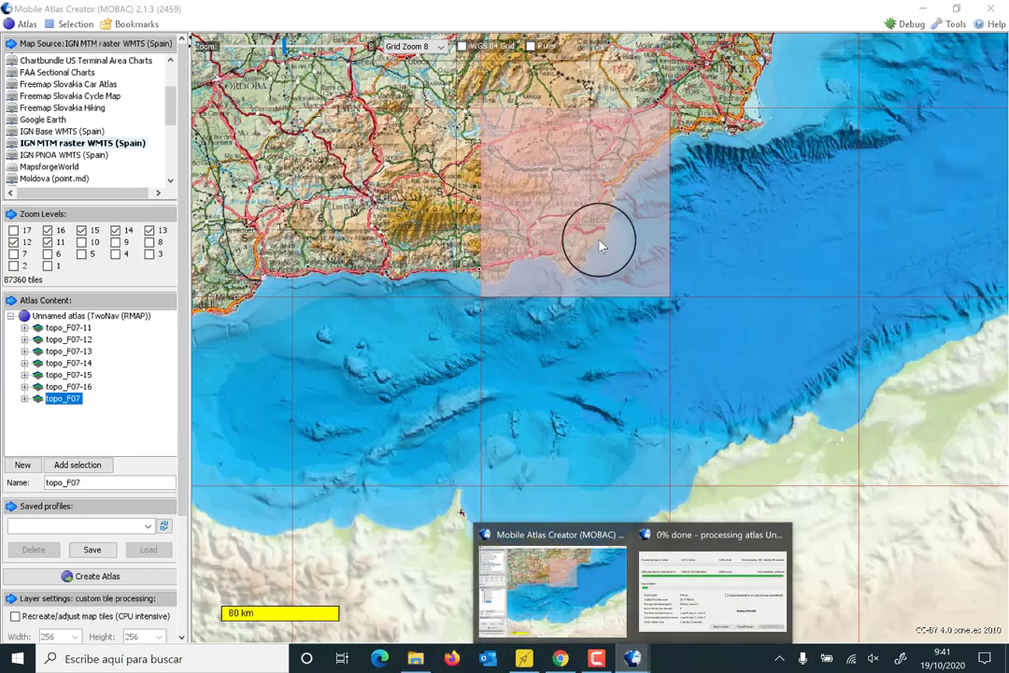
scroll(581, 338, down, 2)
scroll(462, 297, up, 4)
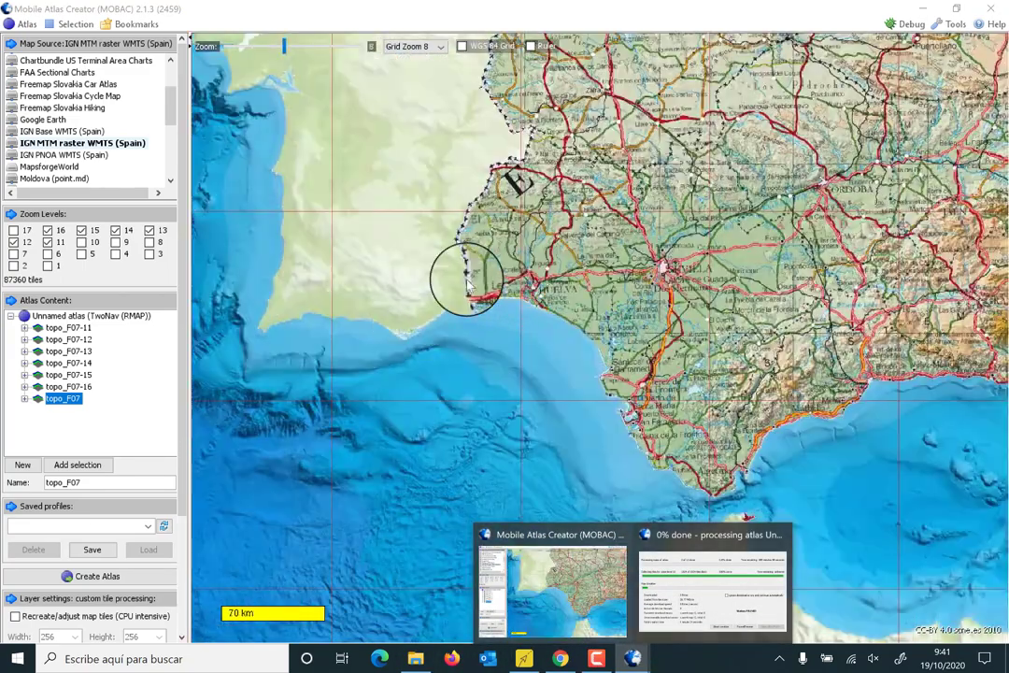
scroll(462, 304, down, 5)
scroll(682, 198, up, 1)
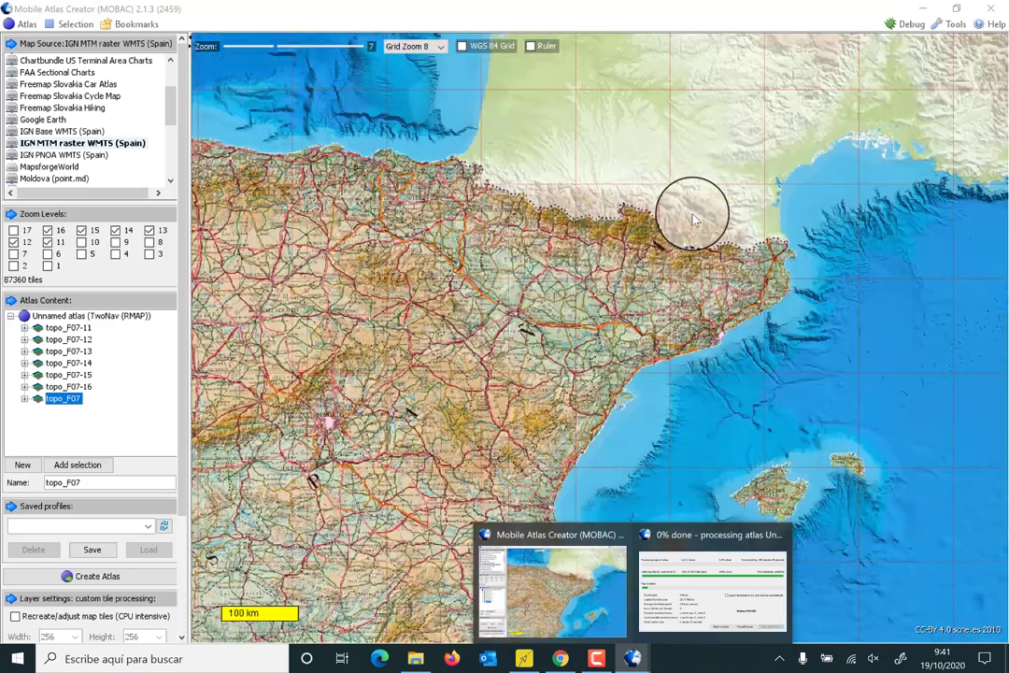
scroll(693, 218, down, 2)
scroll(693, 354, up, 3)
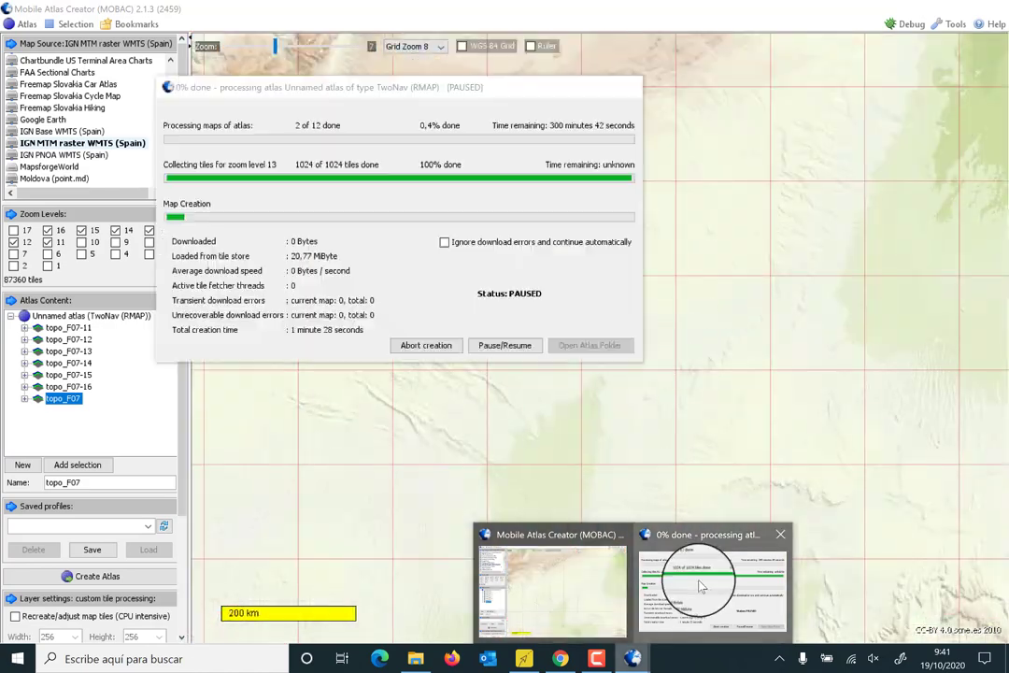
Return to the paused atlas processing, enable ignoring download errors and continuing automatically, and resume the creation until it finishes.
click(710, 579)
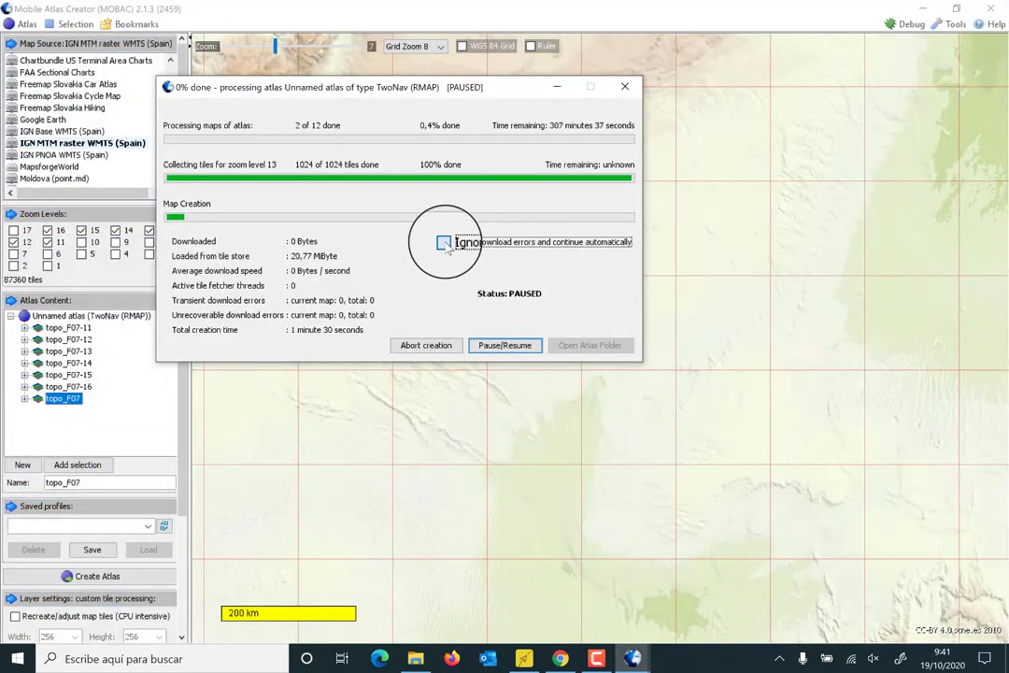
click(444, 242)
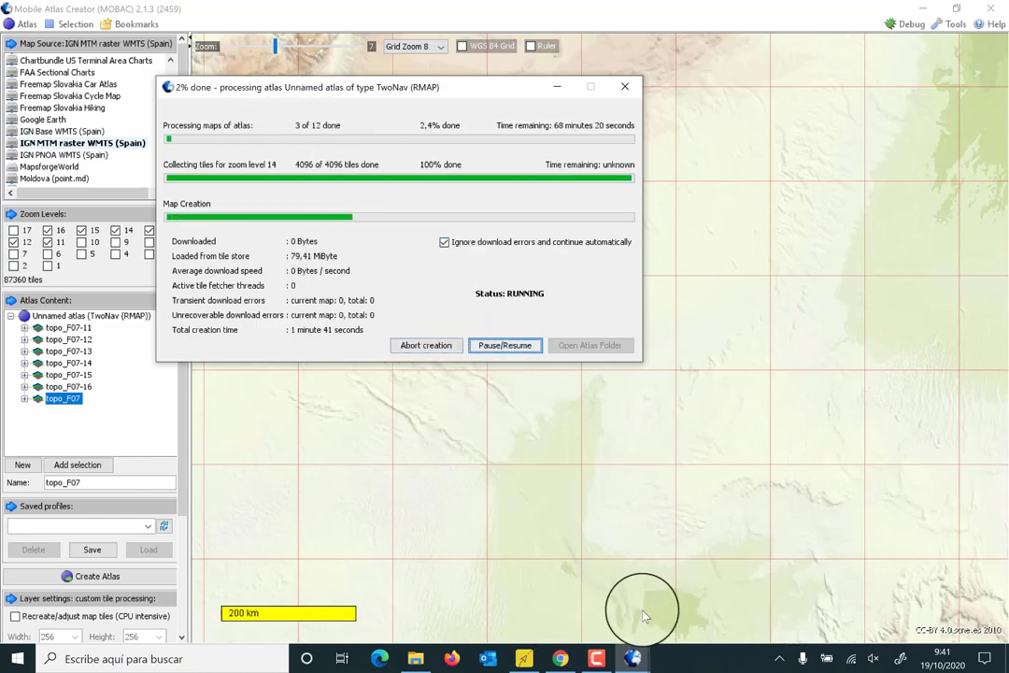
click(596, 658)
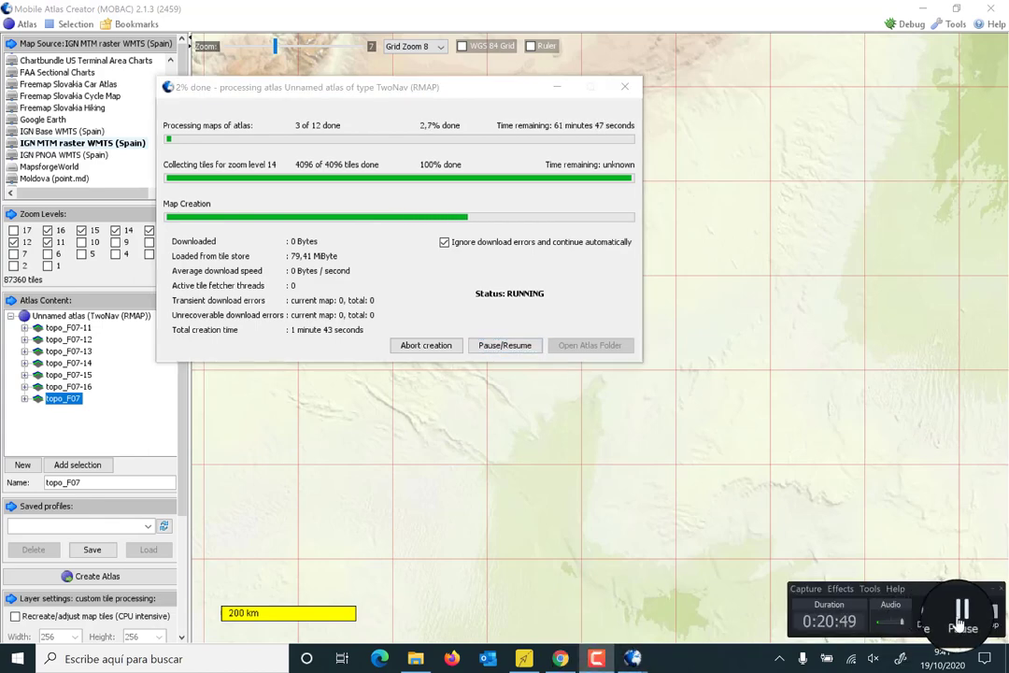
click(959, 624)
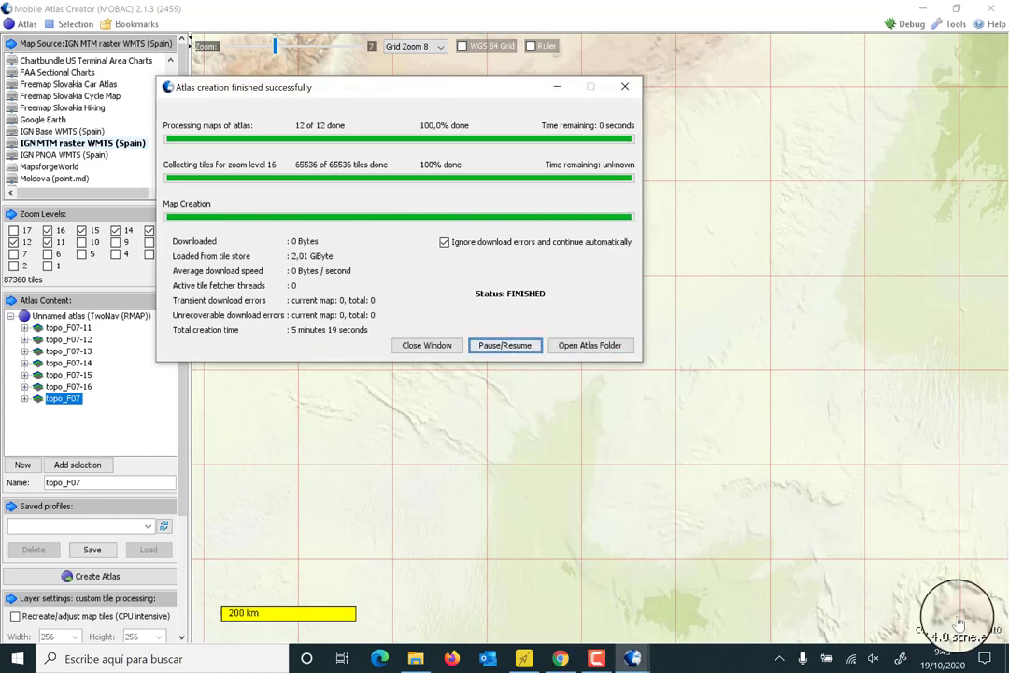
Close the progress window of the finished TwoNav (RMAP) atlas creation.
click(401, 345)
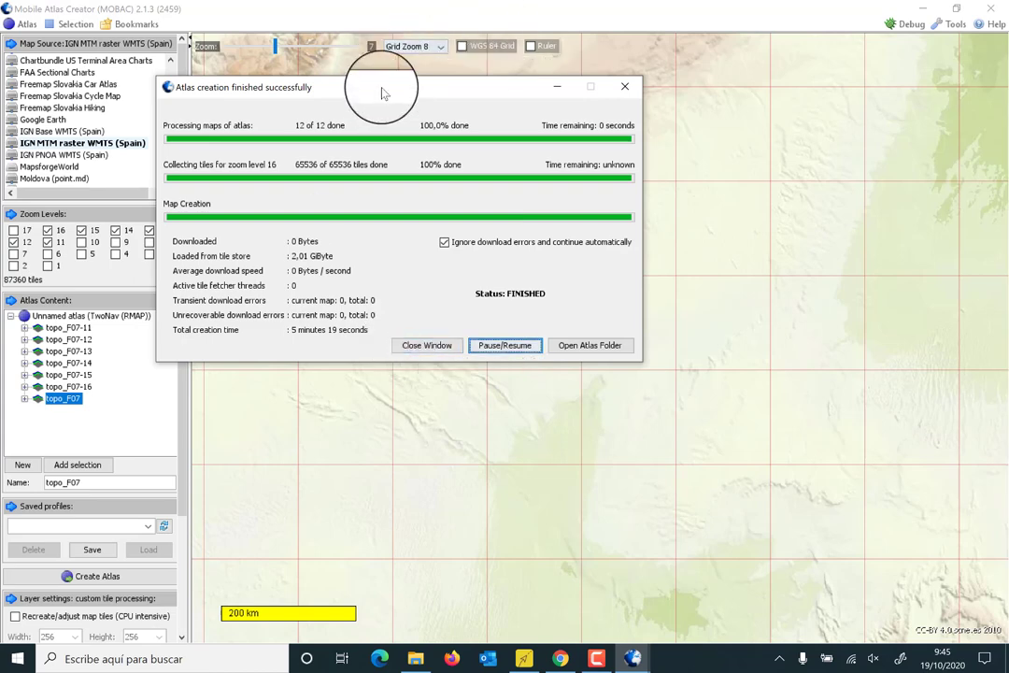
drag(382, 94, 484, 149)
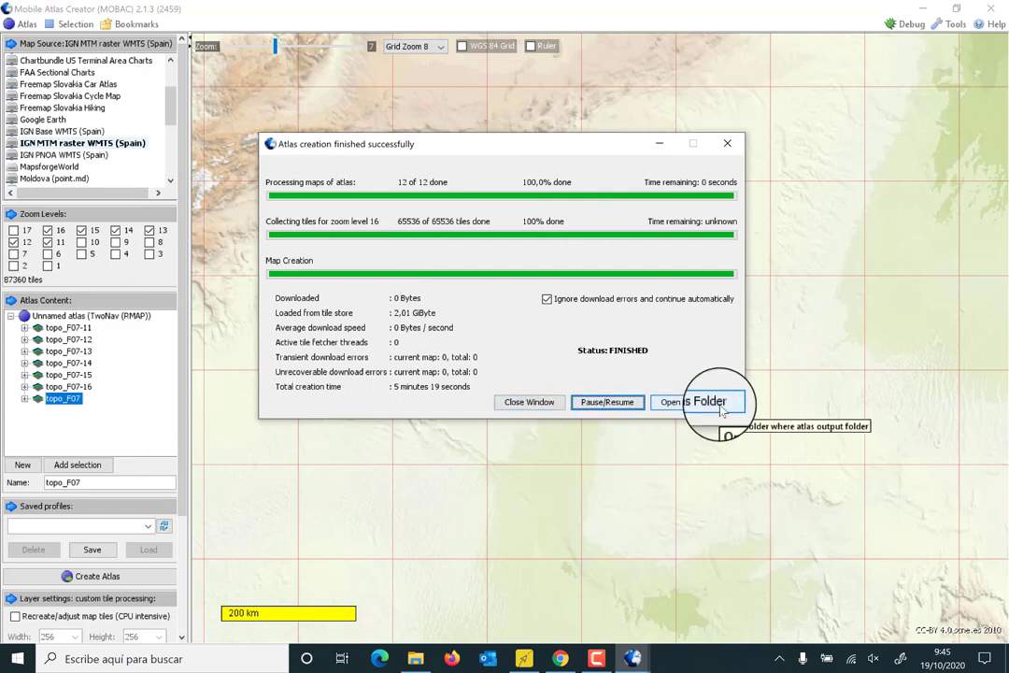
click(530, 403)
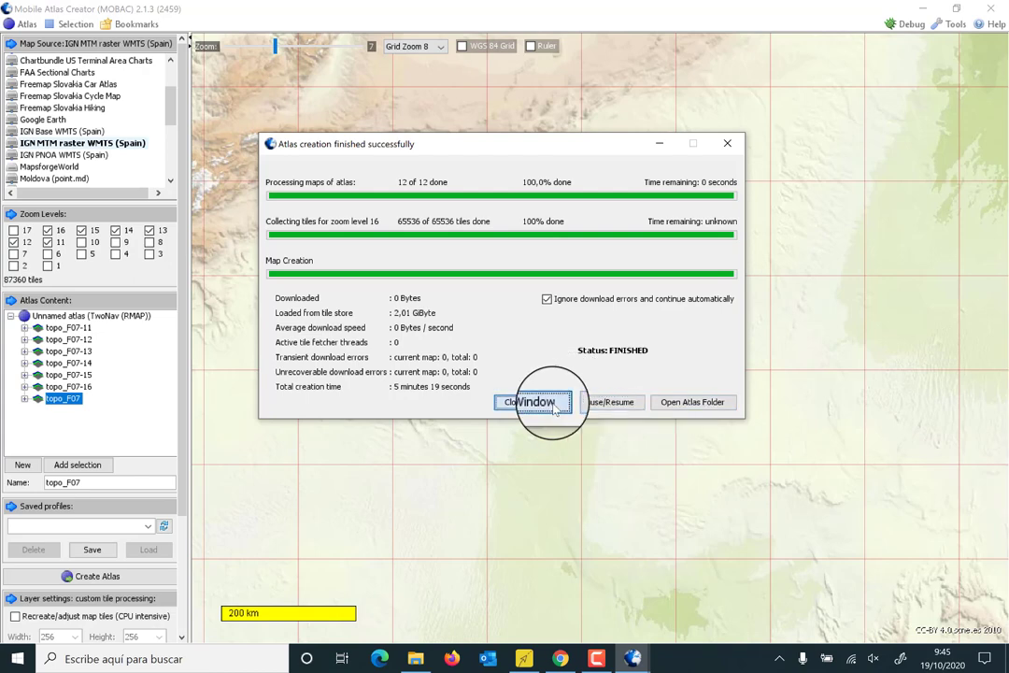
Compare the .rmap files in the atlases subfolder Unnamed atlas_2020-10-19_093959 with the topo_F07 layers in MOBAC's atlas content.
click(423, 654)
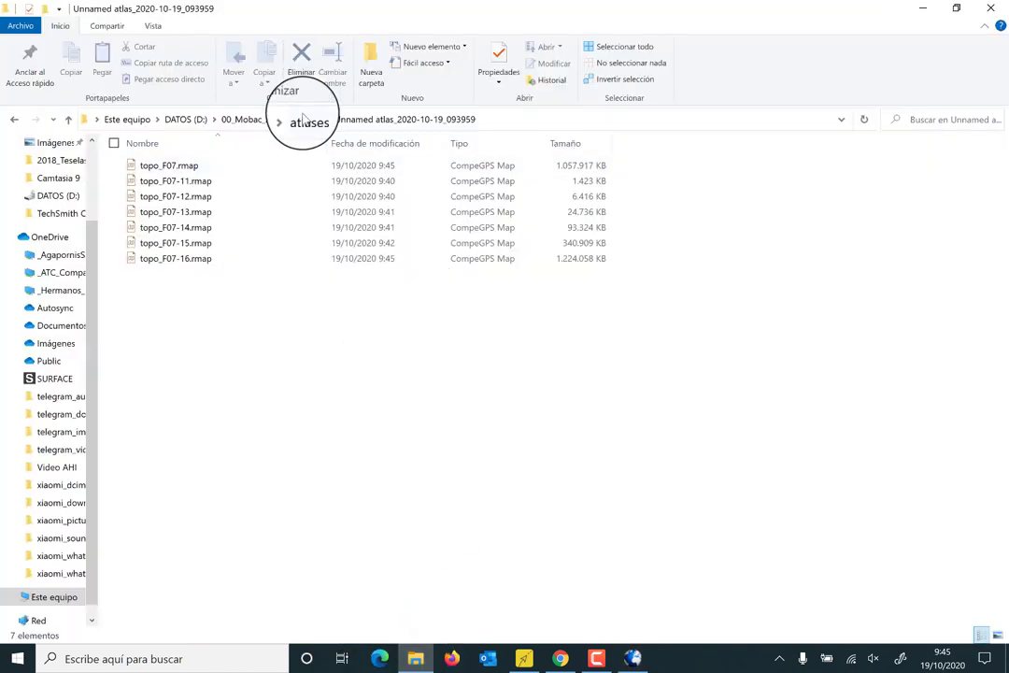
click(258, 119)
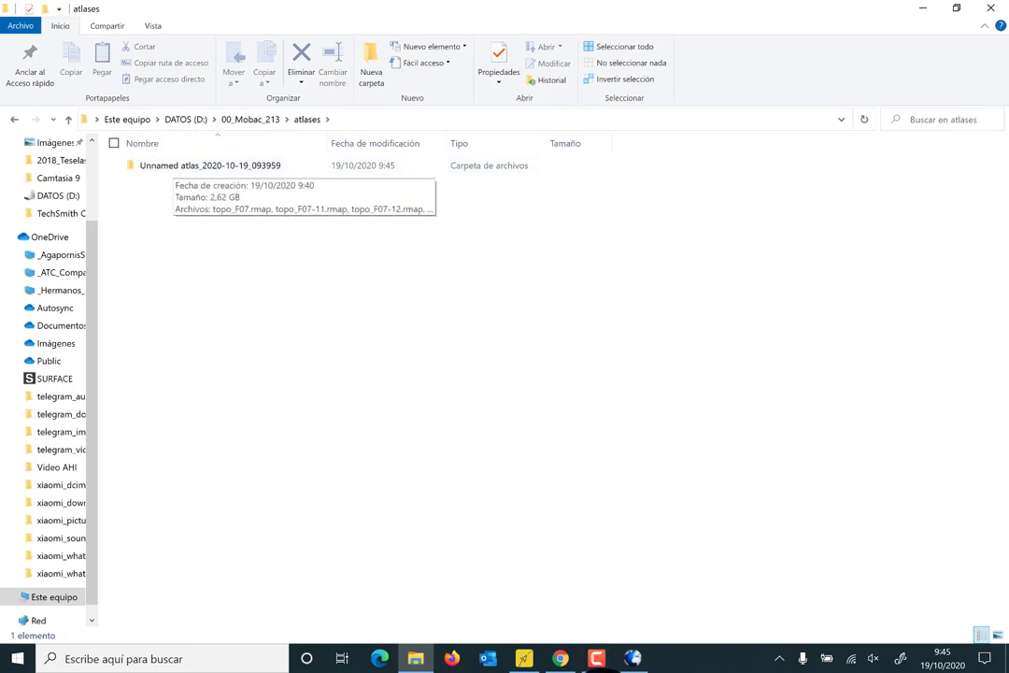
click(632, 659)
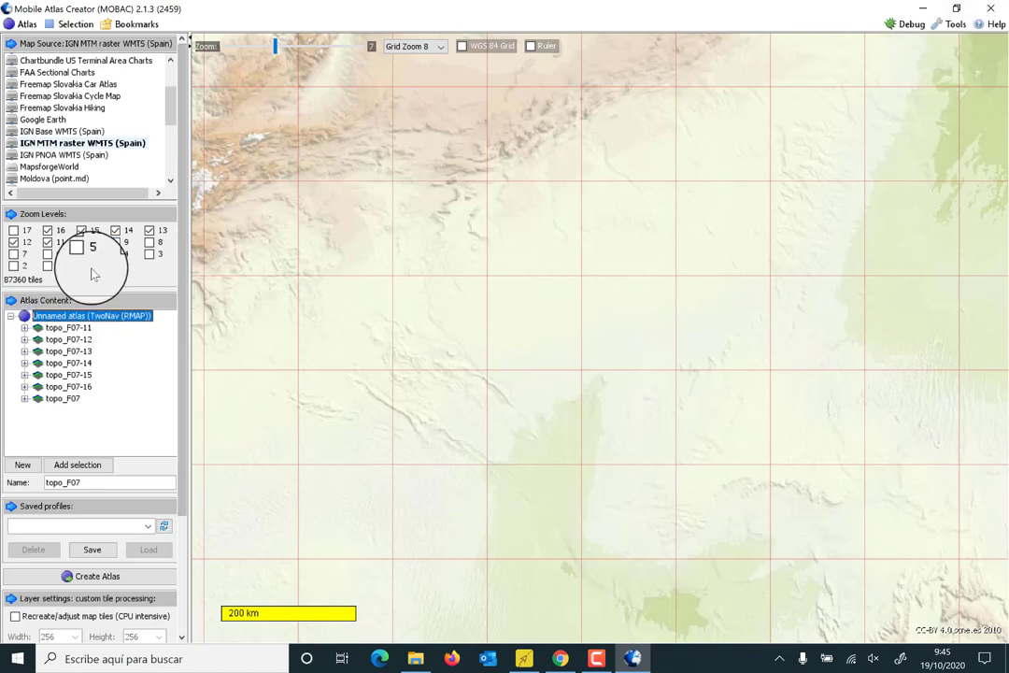
click(71, 331)
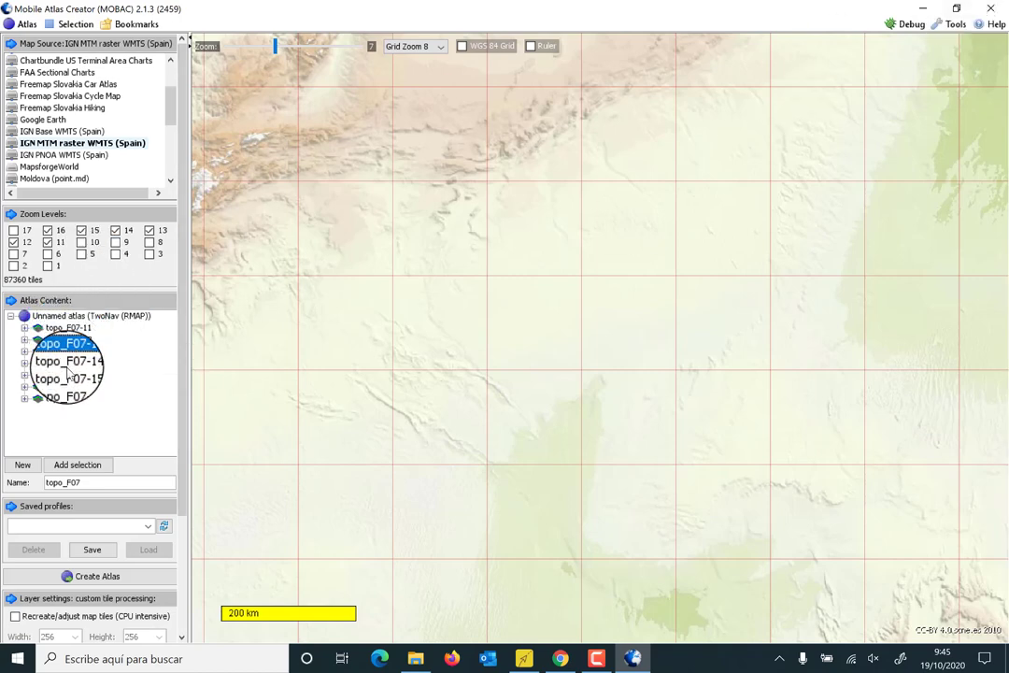
click(921, 9)
double_click(224, 168)
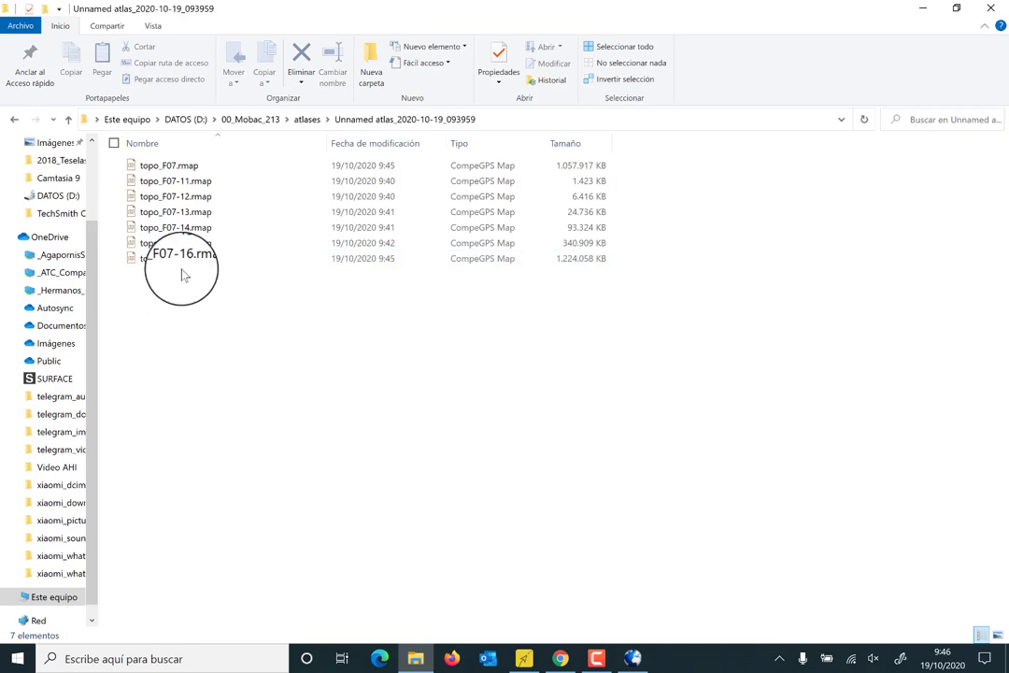
Compare the combined topo_F07.rmap with the separate topo_F07-11 to topo_F07-16 files and MOBAC's selected zoom levels.
click(173, 172)
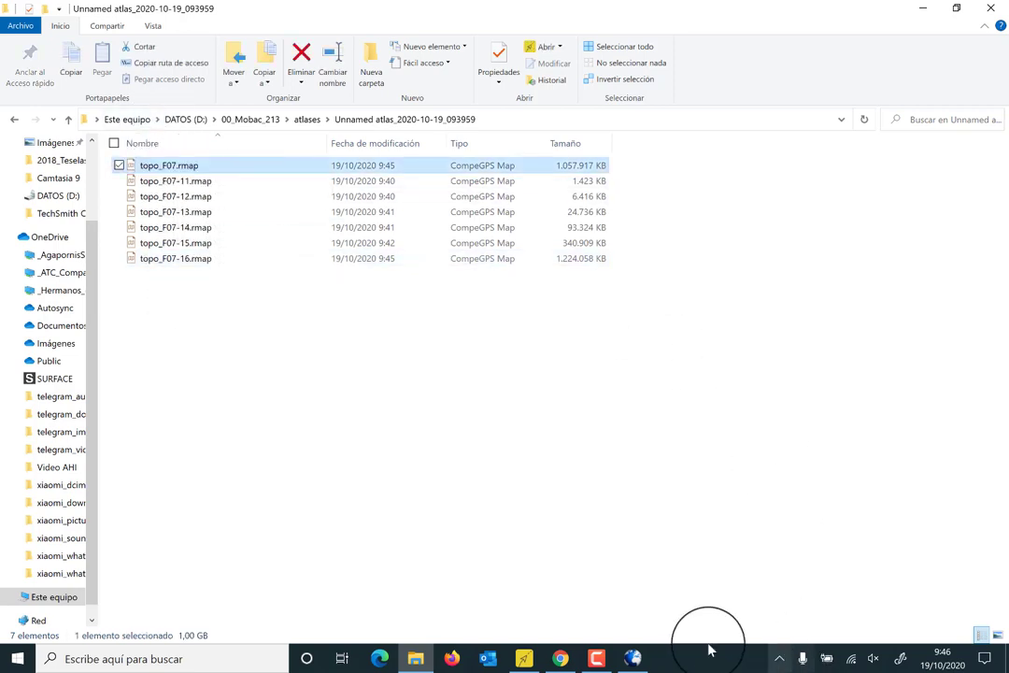
click(634, 657)
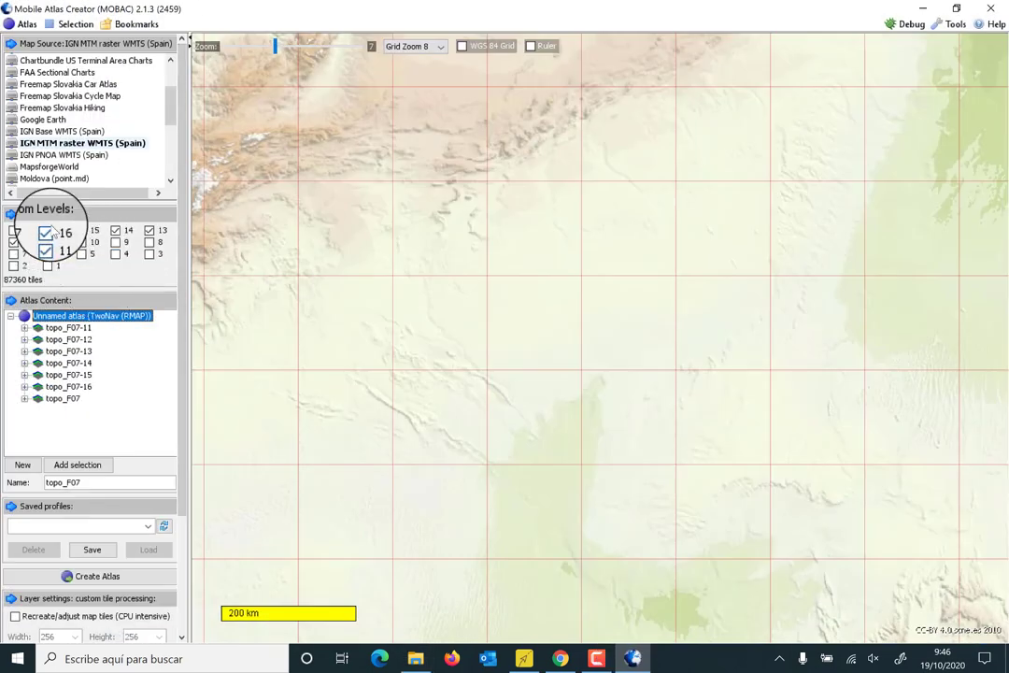
click(923, 9)
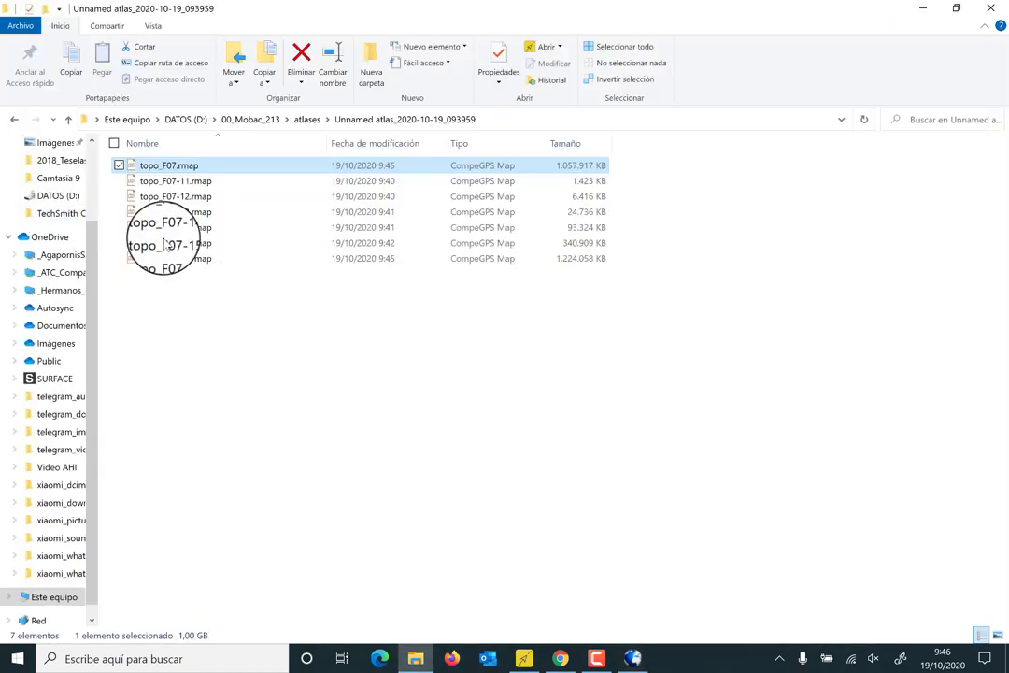
click(184, 183)
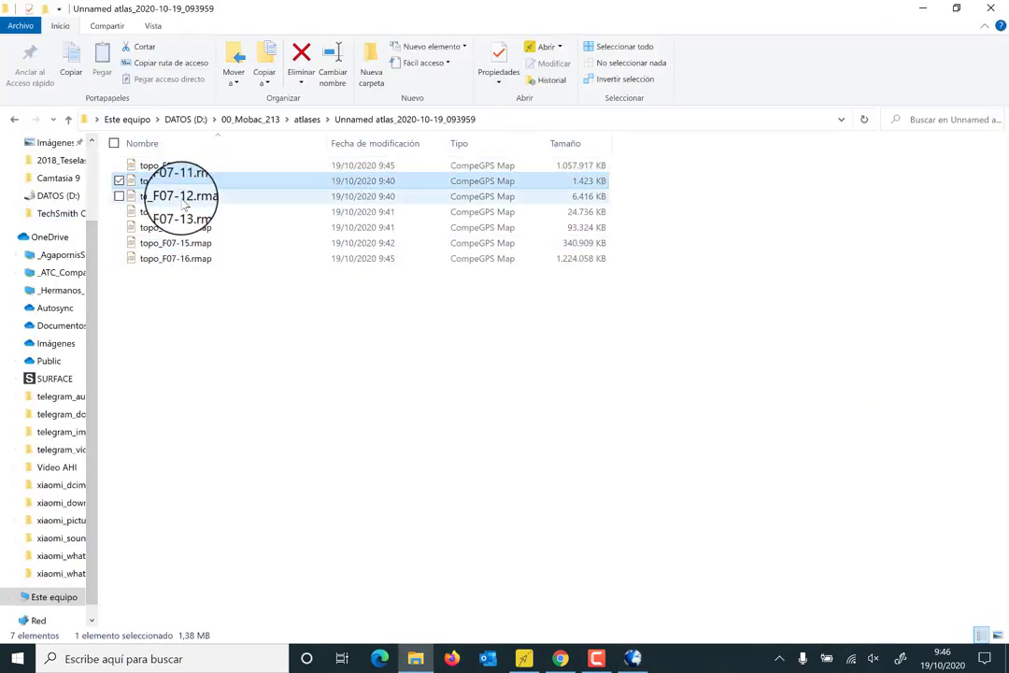
click(184, 197)
click(183, 213)
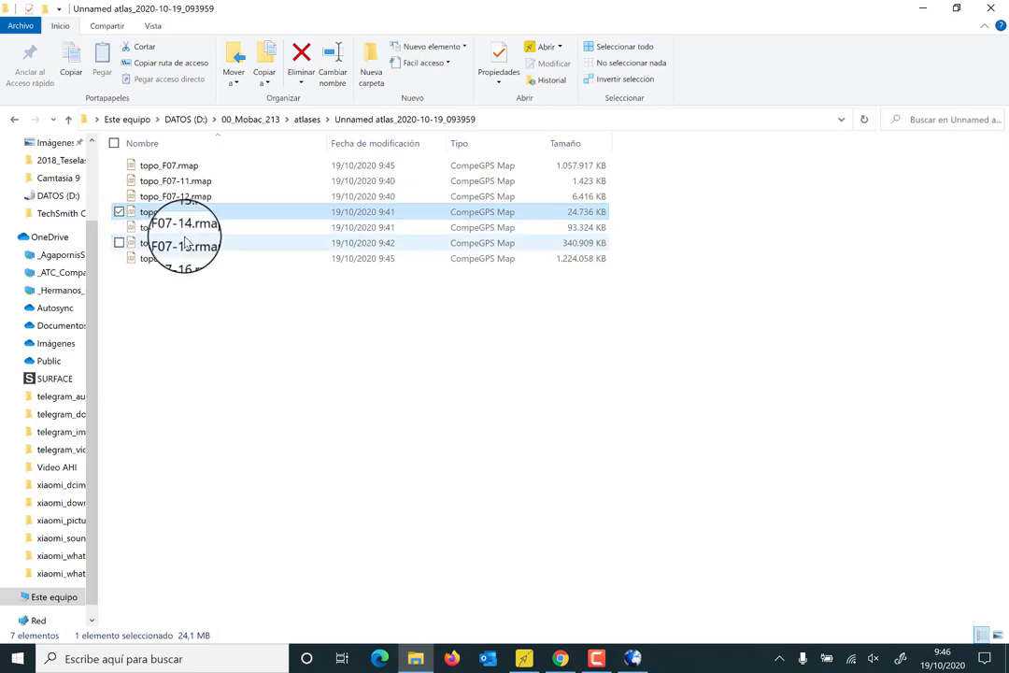
click(183, 228)
click(189, 244)
click(187, 262)
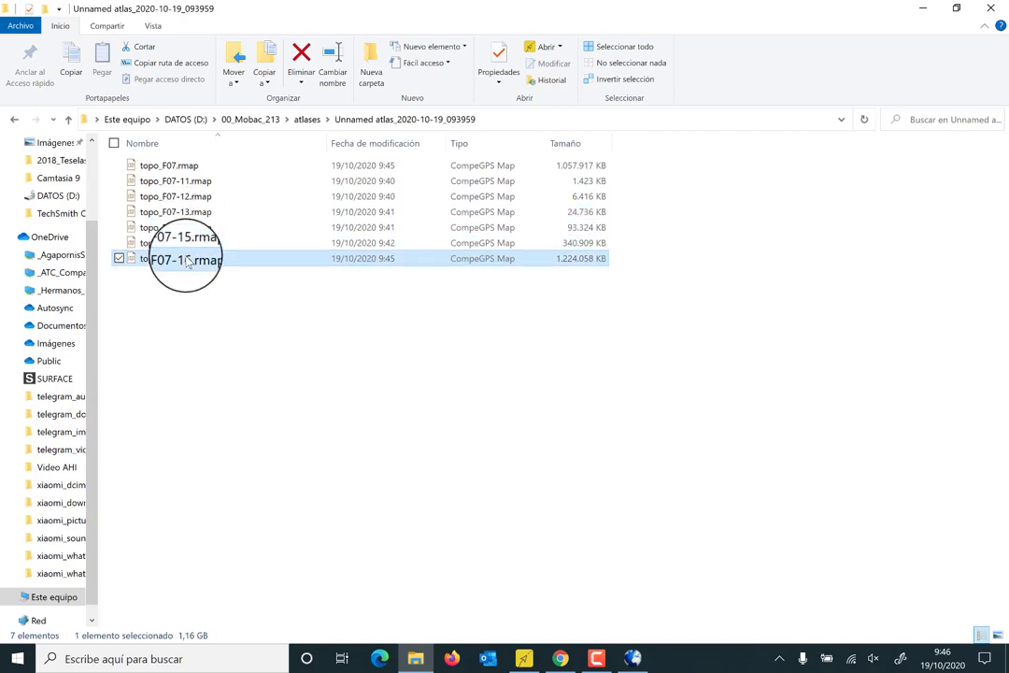
Open topo_F07-11.rmap in Land Premium, hide the 00_topo_Spain map and bring the new map's coverage into view.
click(188, 188)
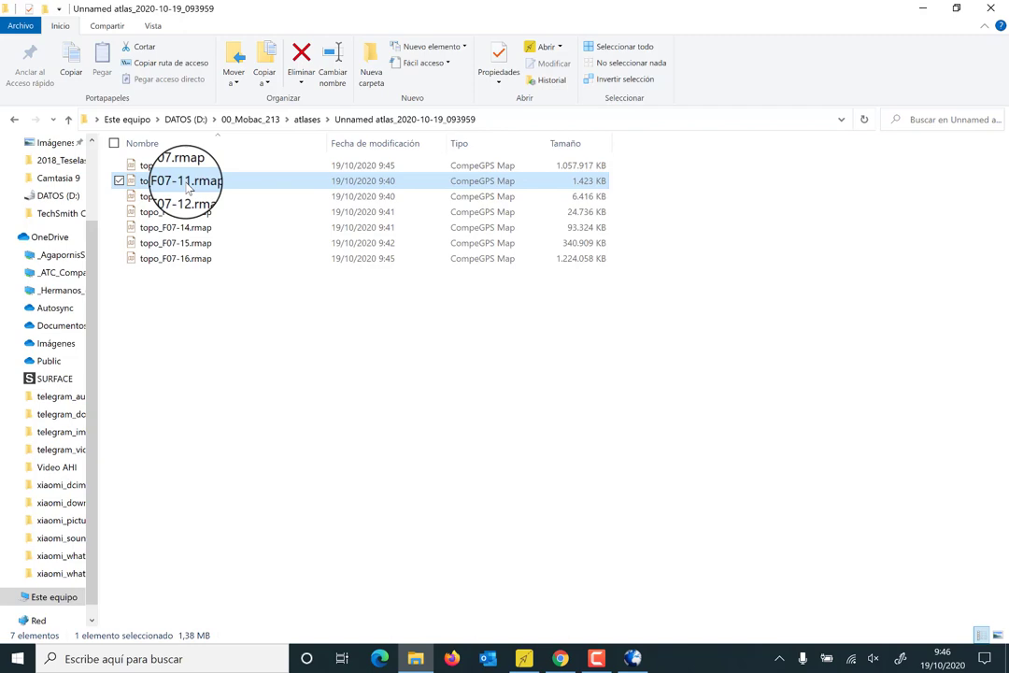
double_click(188, 188)
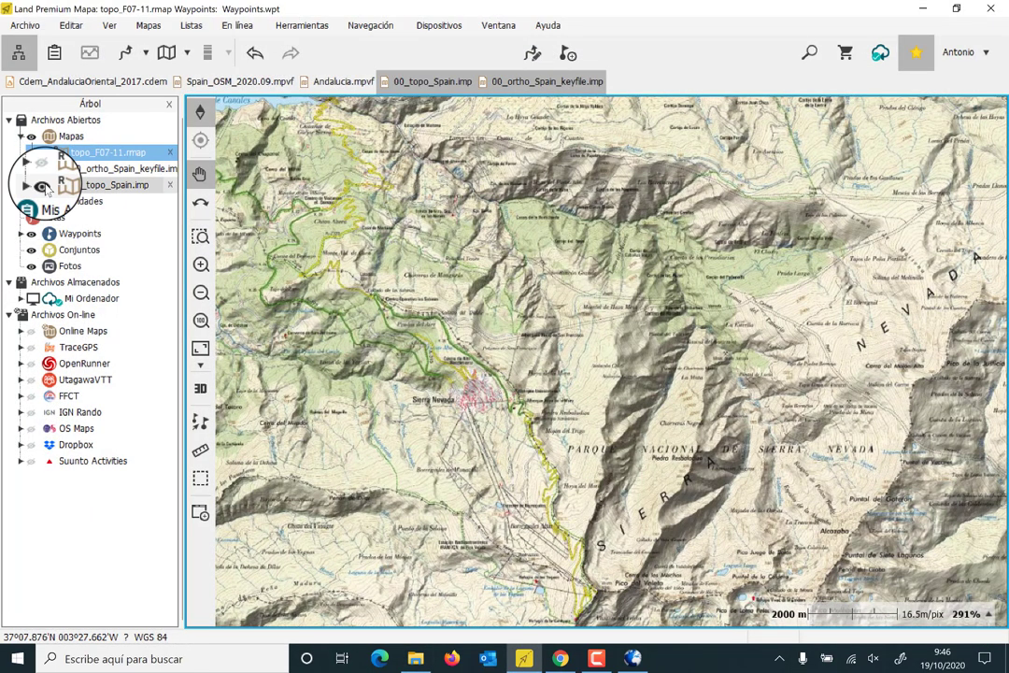
scroll(625, 322, down, 6)
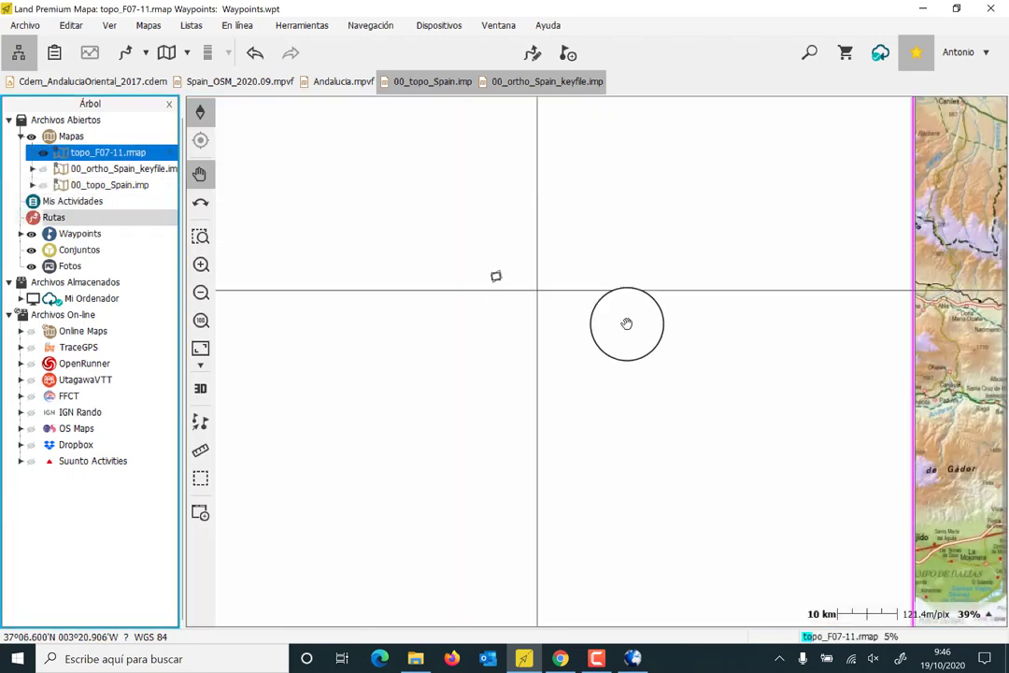
scroll(874, 286, up, 1)
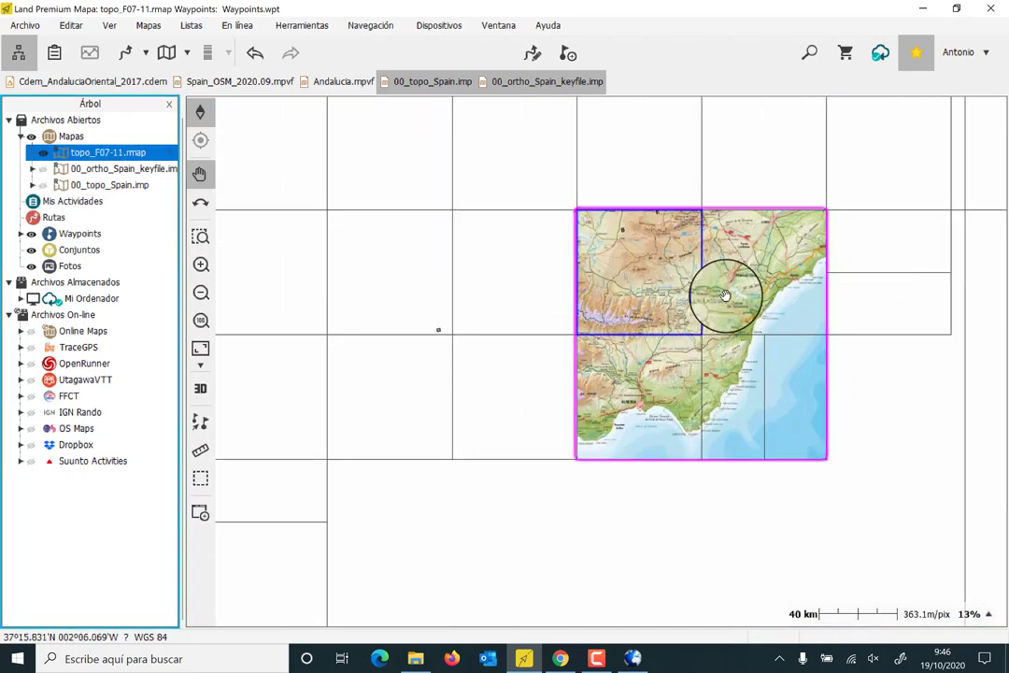
scroll(725, 295, up, 1)
scroll(725, 295, up, 1)
scroll(721, 293, down, 1)
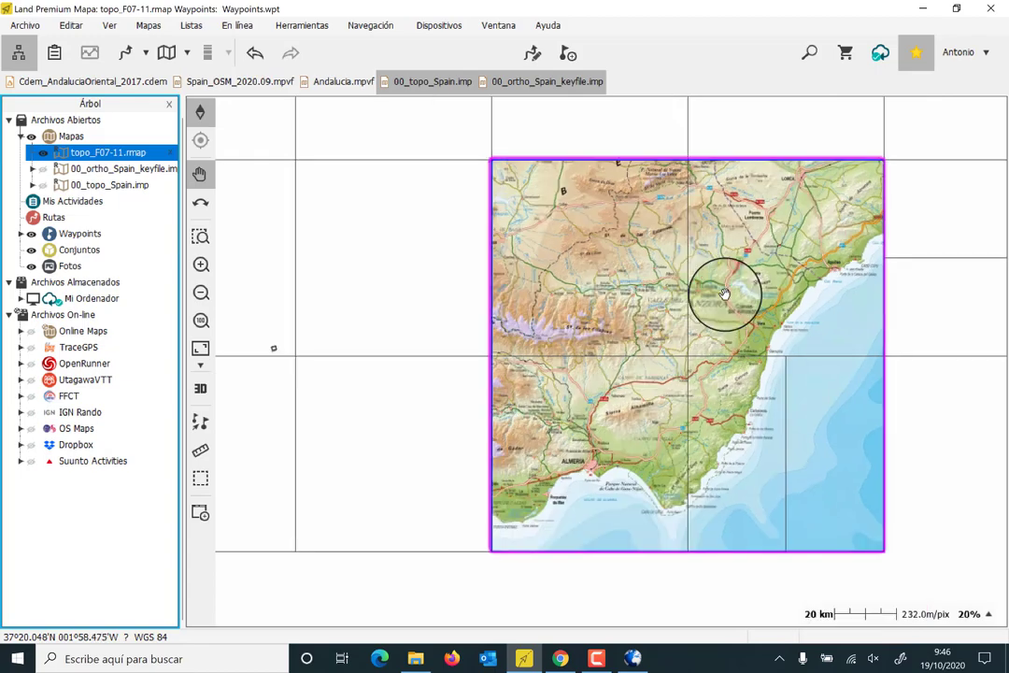
scroll(518, 338, up, 1)
scroll(573, 327, up, 2)
scroll(573, 326, up, 2)
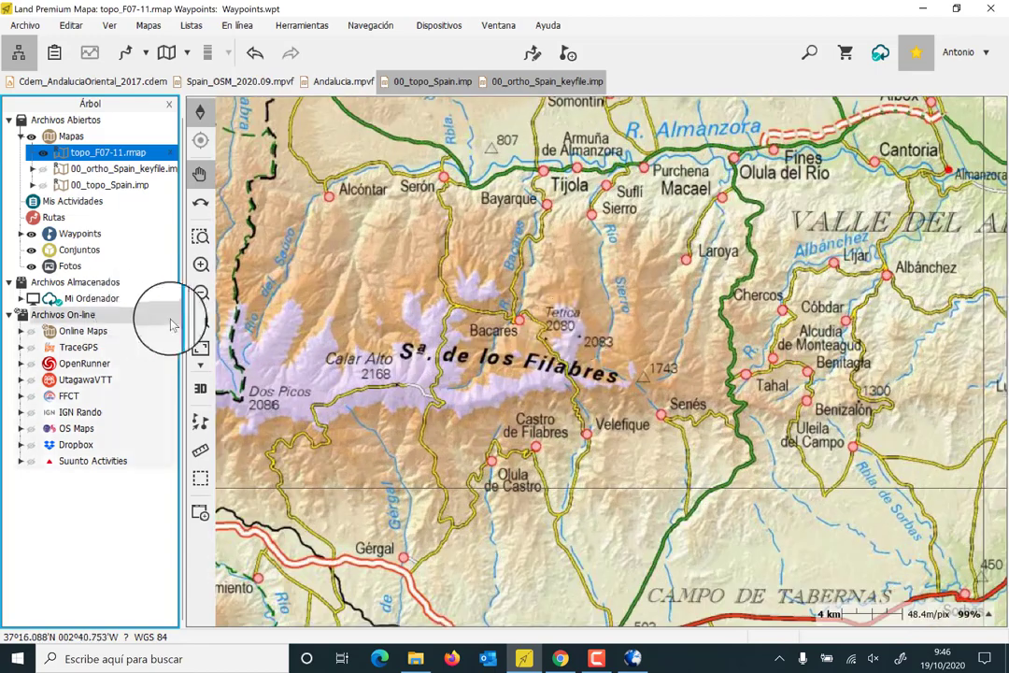
Examine the topo_F07-11 map around Sierra de los Filabres at 100% and at closer and wider scales.
click(204, 322)
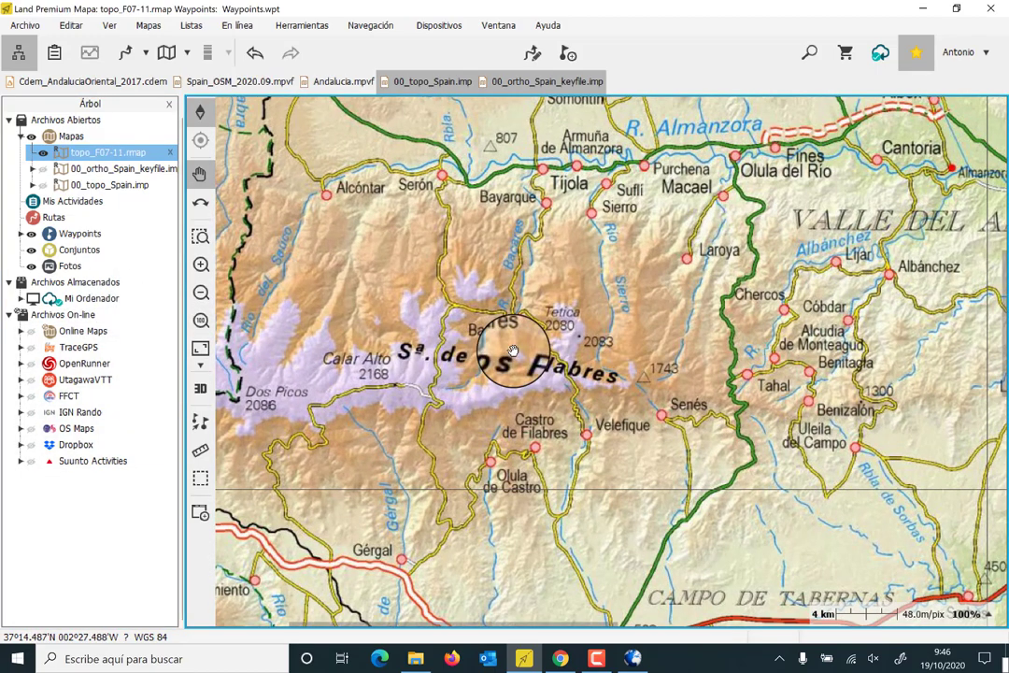
scroll(513, 351, up, 5)
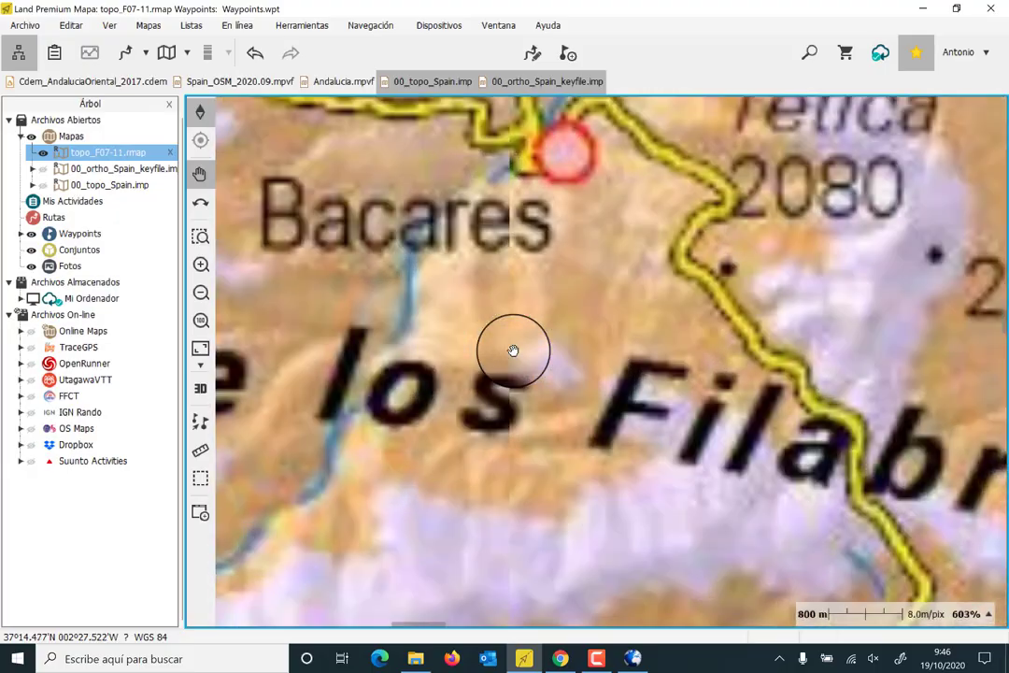
scroll(513, 351, down, 4)
scroll(513, 351, down, 4)
scroll(513, 352, up, 4)
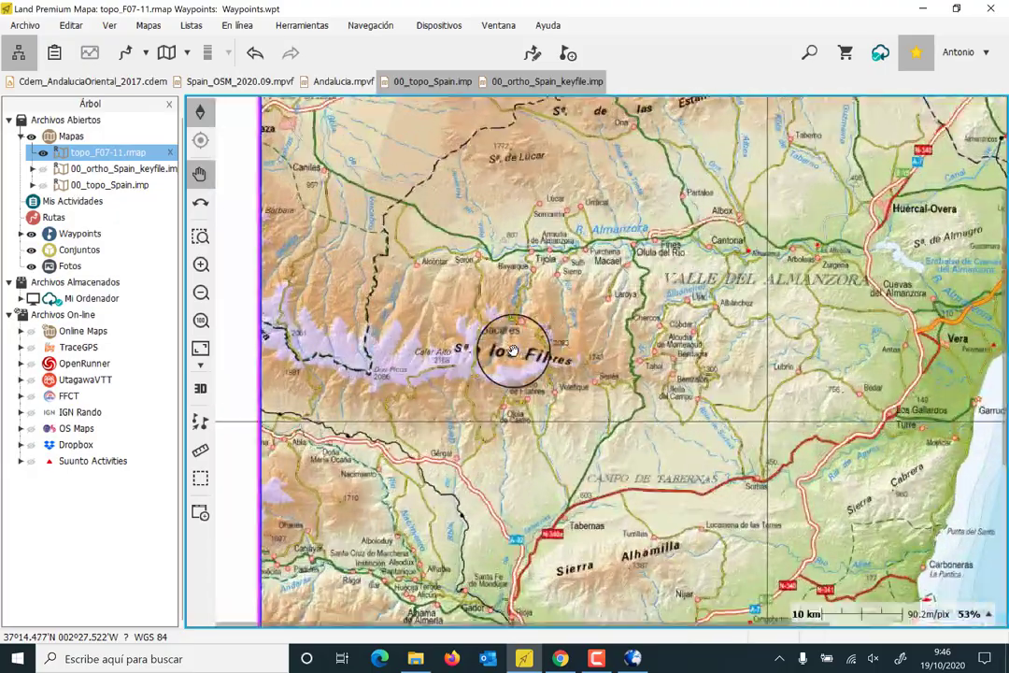
scroll(513, 351, up, 3)
scroll(513, 351, down, 5)
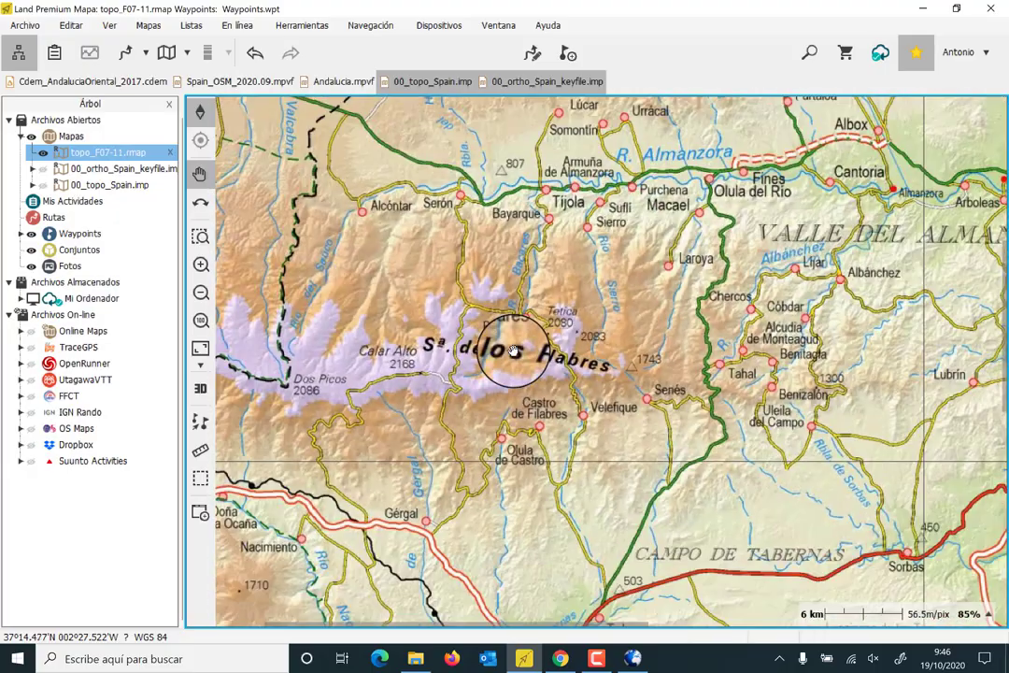
scroll(513, 351, down, 1)
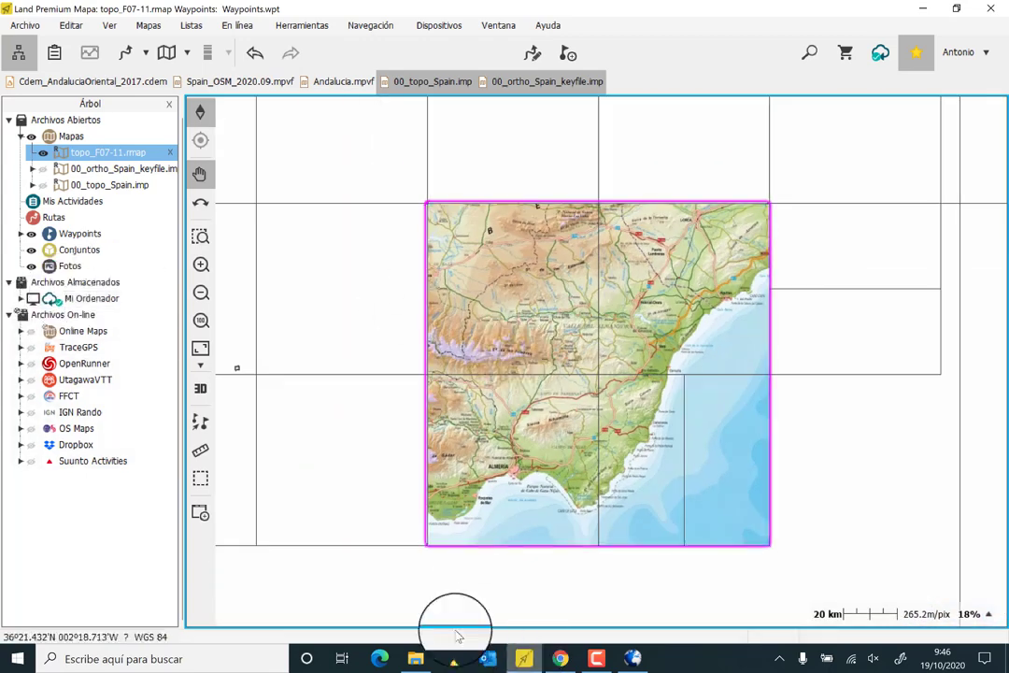
Hide topo_F07-11.rmap and open topo_F07-12.rmap from the atlas folder, showing the Sierra Bermeja area in detail.
click(42, 154)
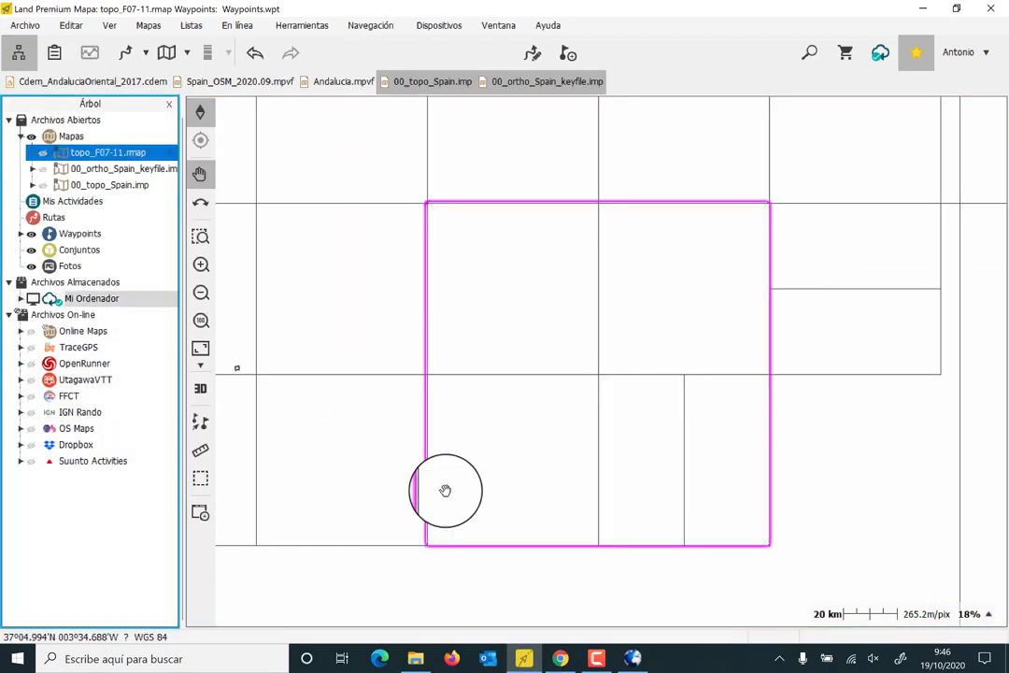
click(416, 657)
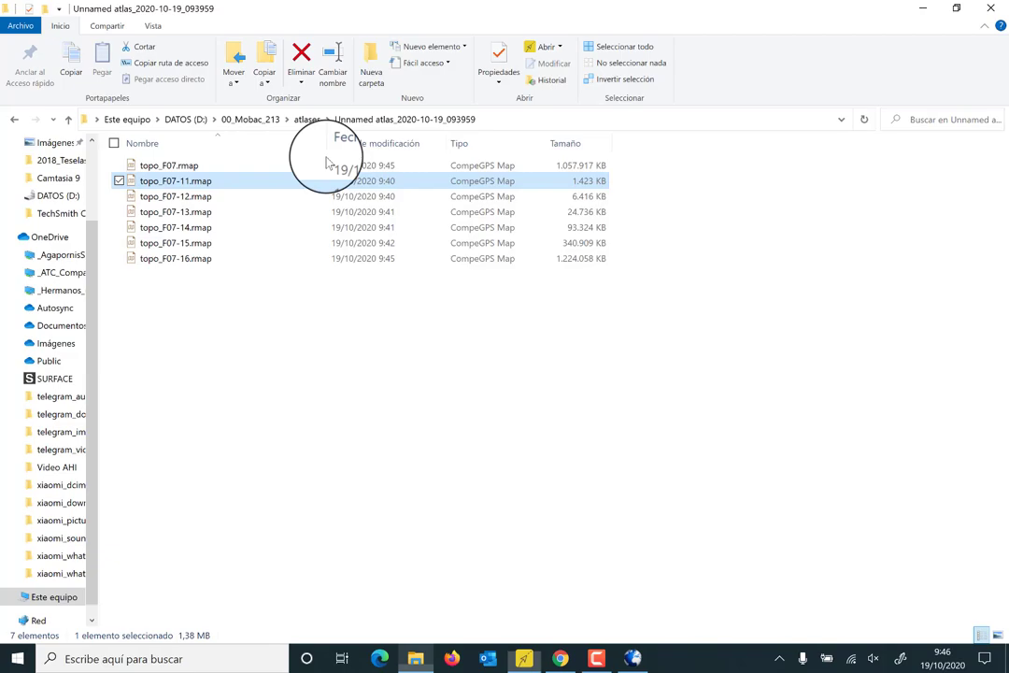
double_click(198, 196)
scroll(558, 374, up, 8)
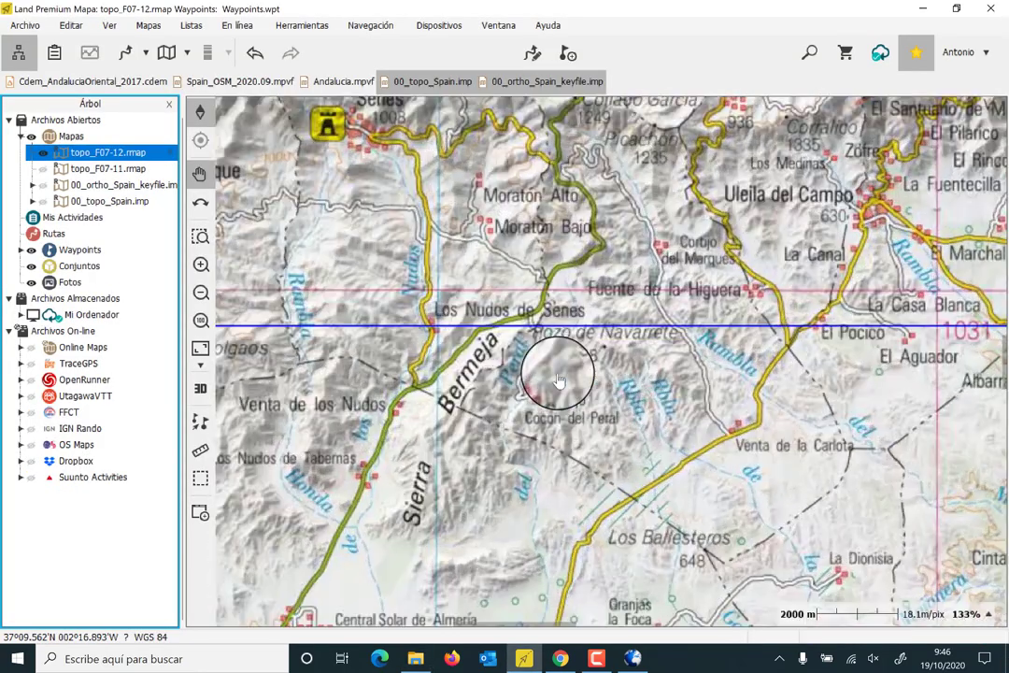
Examine the legibility of topo_F07-12 at 100% and at closer and wider scales.
click(199, 320)
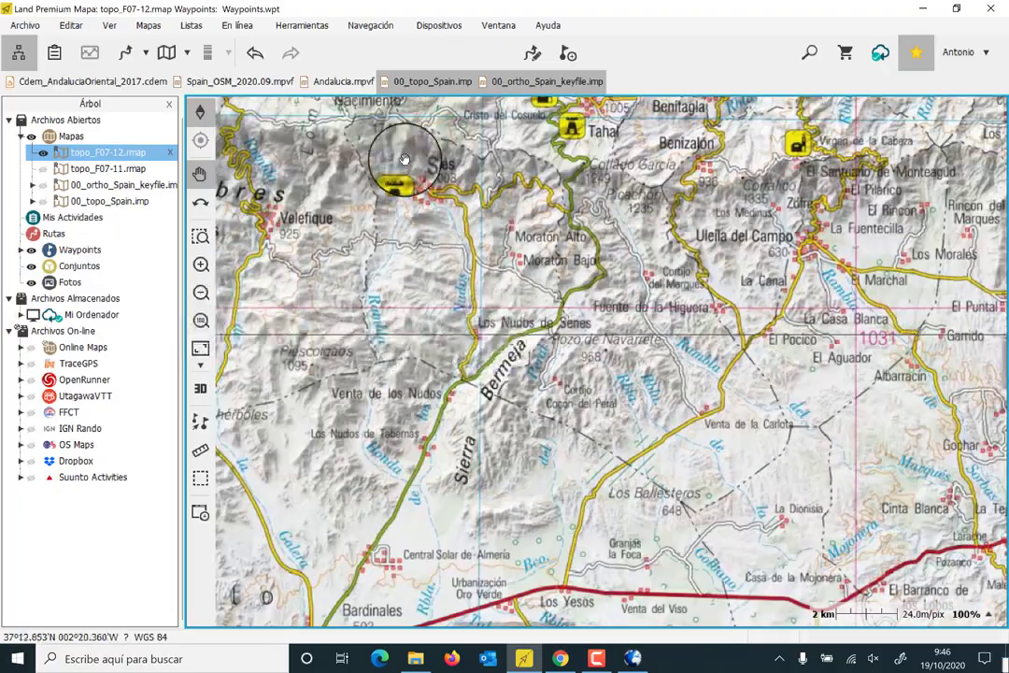
scroll(598, 348, down, 4)
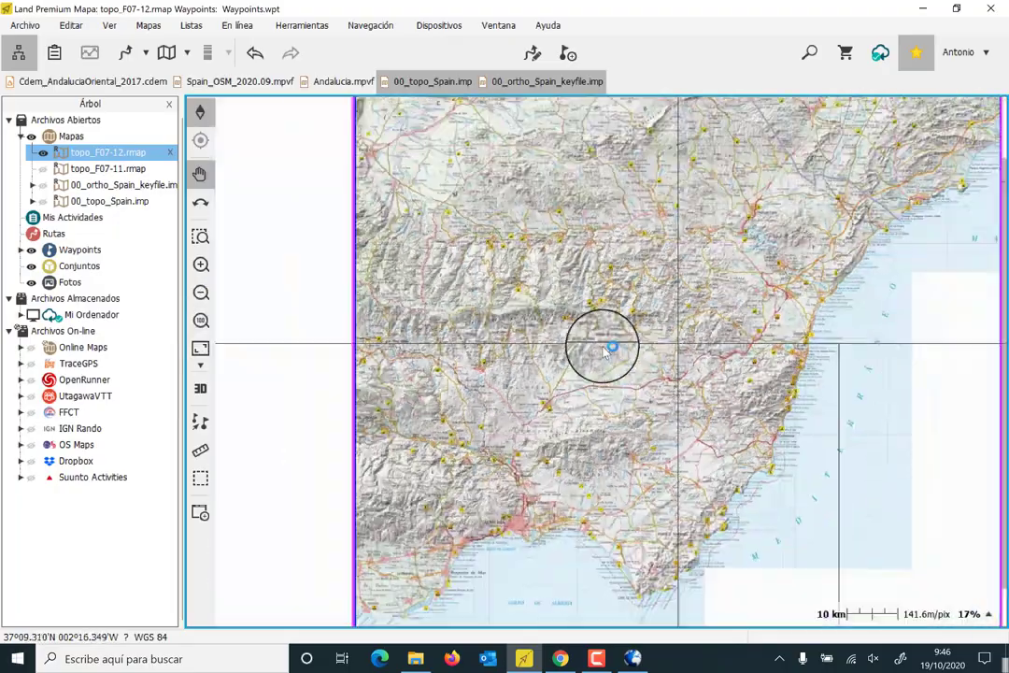
scroll(604, 349, up, 5)
scroll(602, 345, down, 5)
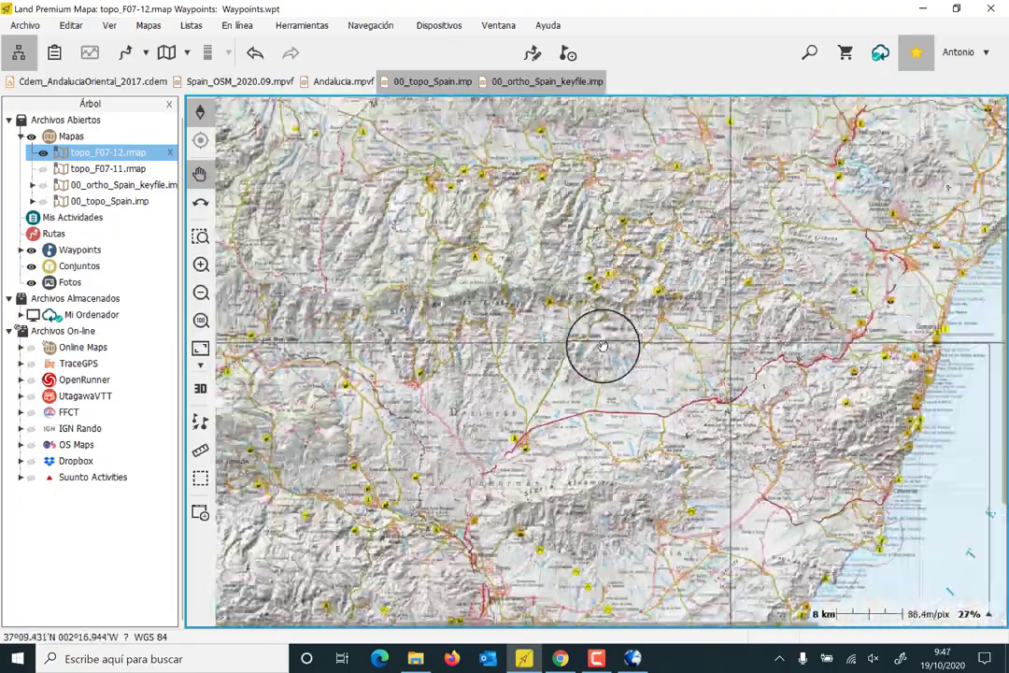
scroll(602, 345, up, 5)
scroll(603, 345, up, 1)
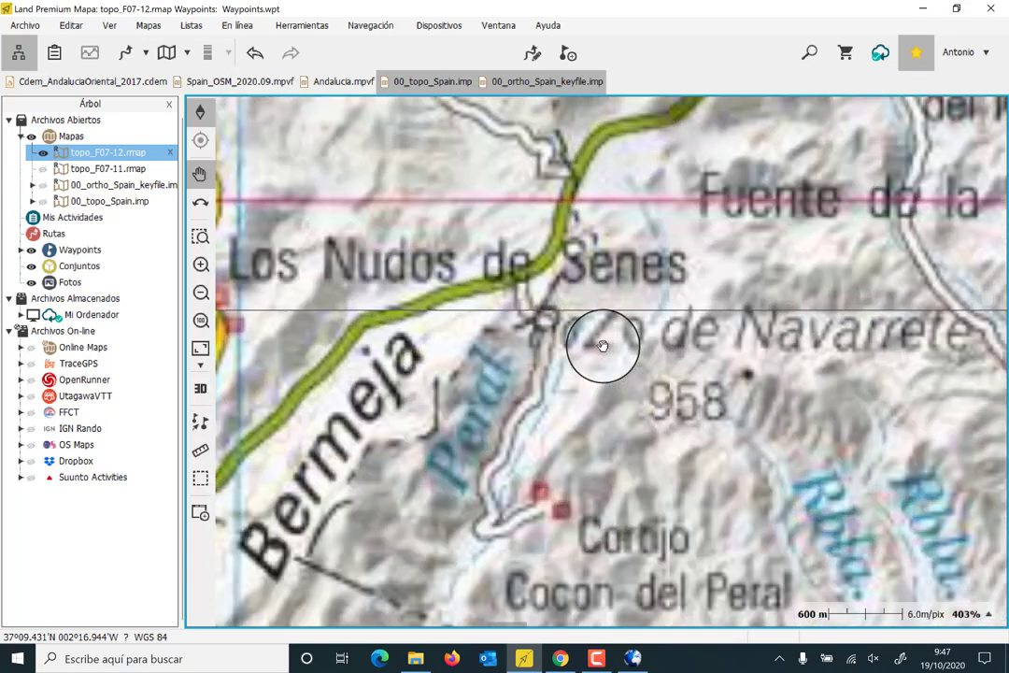
scroll(603, 346, down, 4)
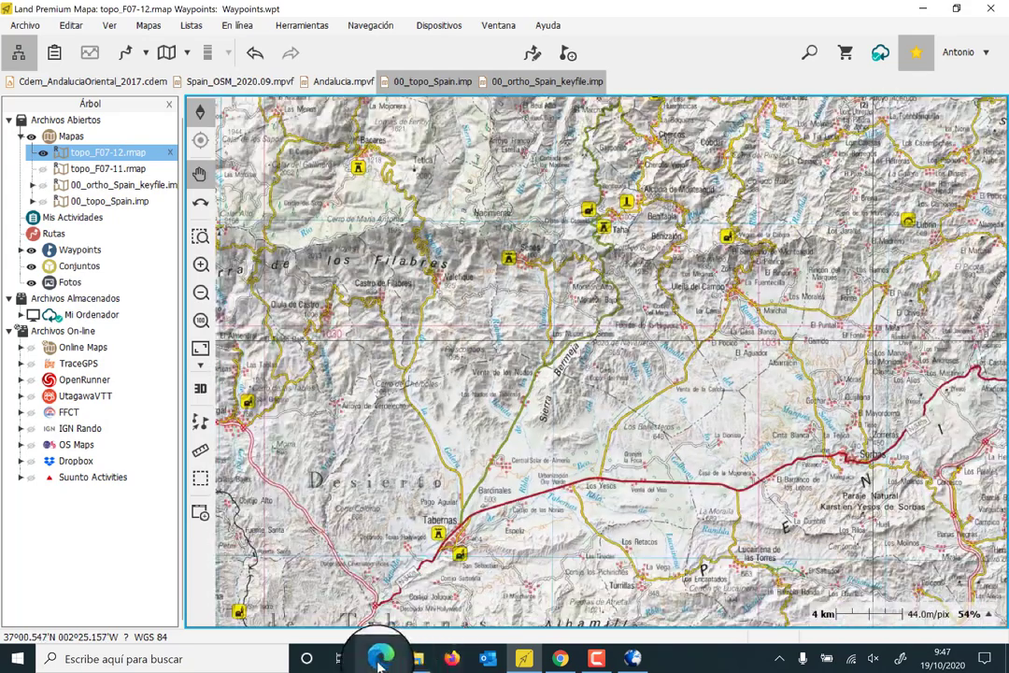
Open topo_F07-13.rmap from the atlas folder, hide topo_F07-12.rmap and inspect the terrain south of Filabres up close.
click(414, 659)
double_click(170, 216)
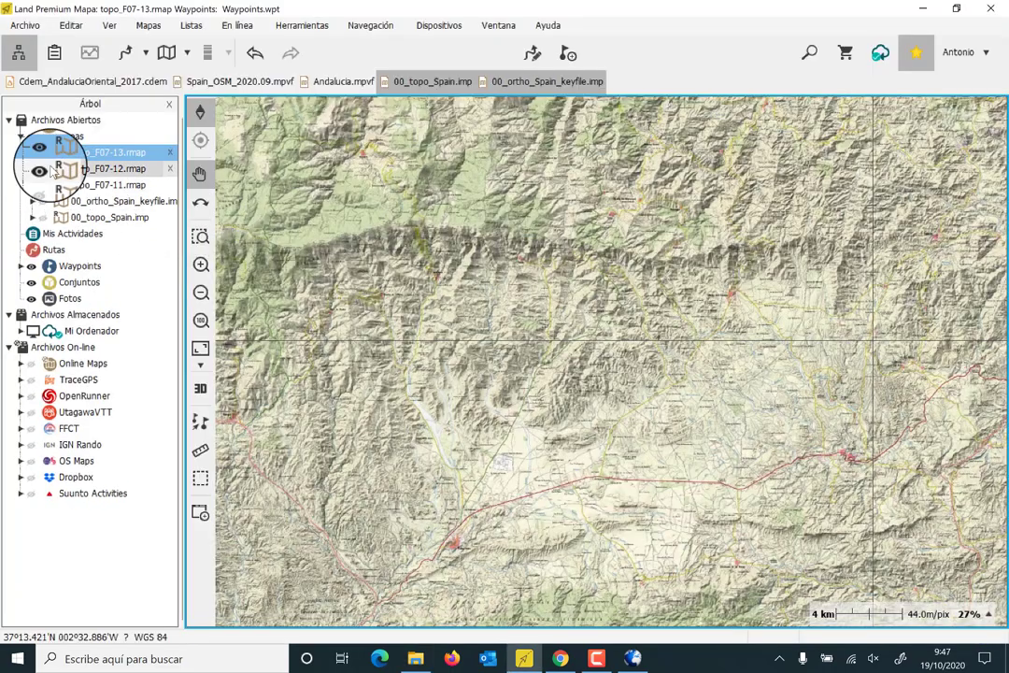
scroll(507, 290, up, 3)
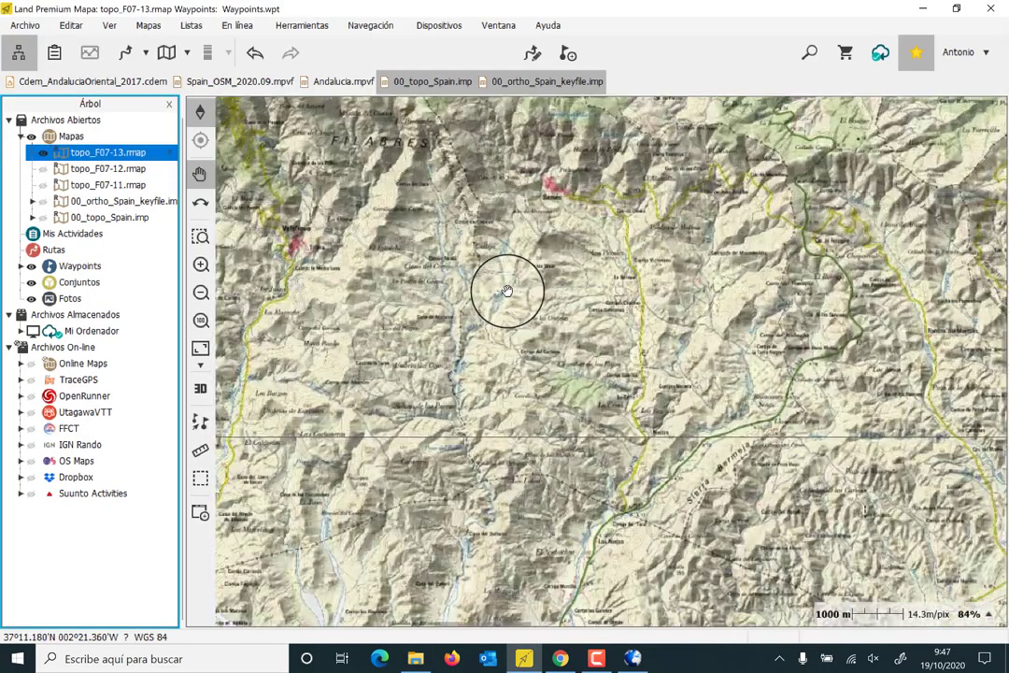
scroll(506, 289, up, 2)
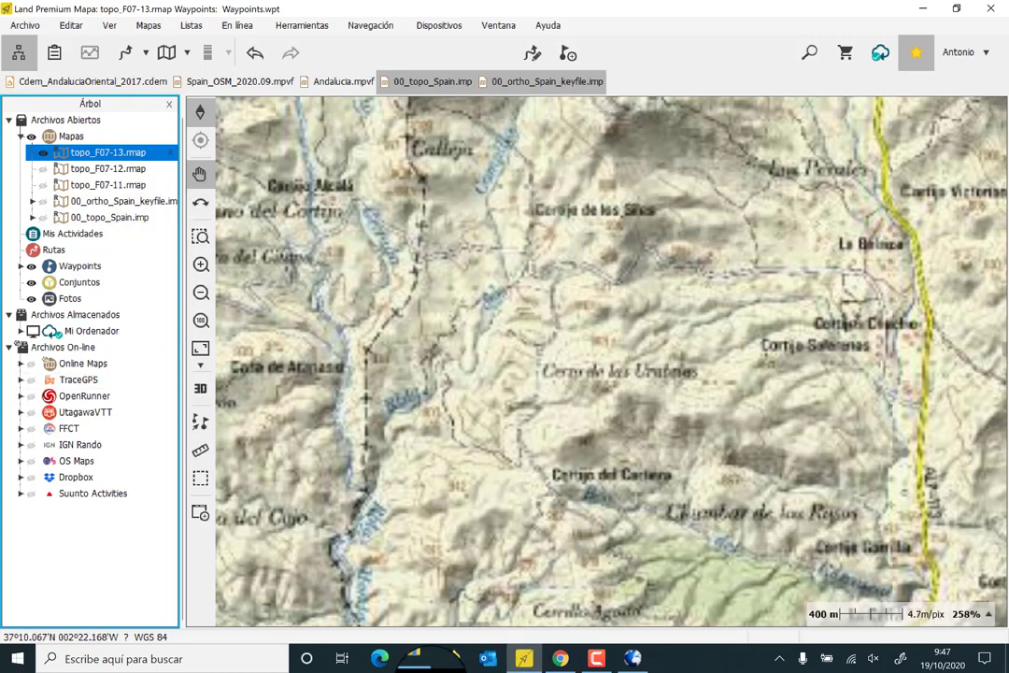
Open topo_F07-14.rmap from the atlas folder, hide topo_F07-13.rmap and view the map's whole coverage.
click(417, 660)
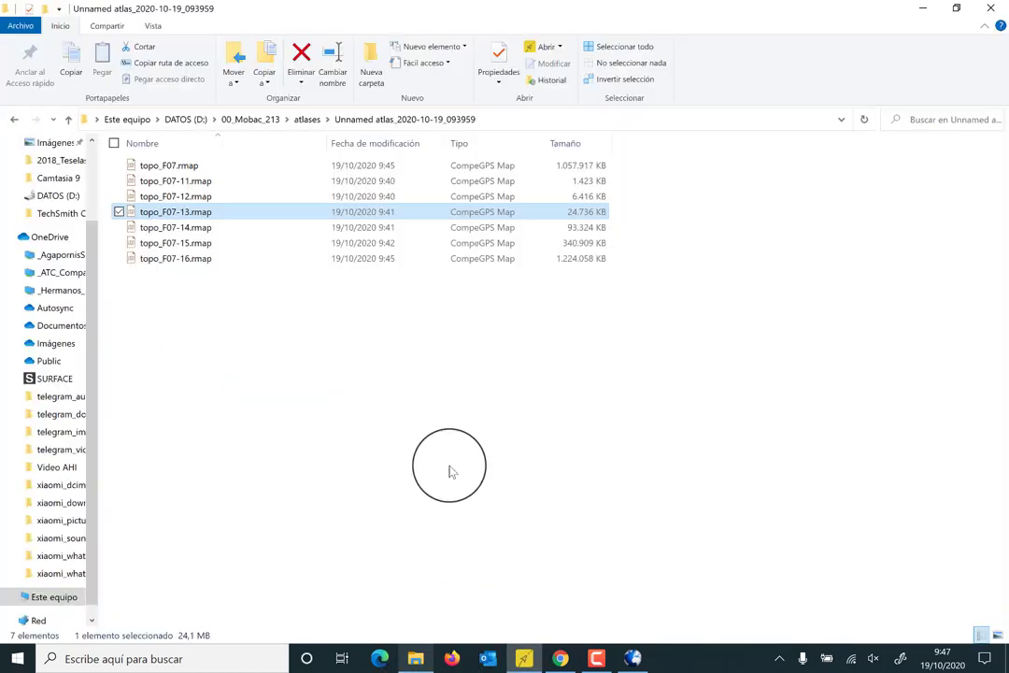
double_click(177, 228)
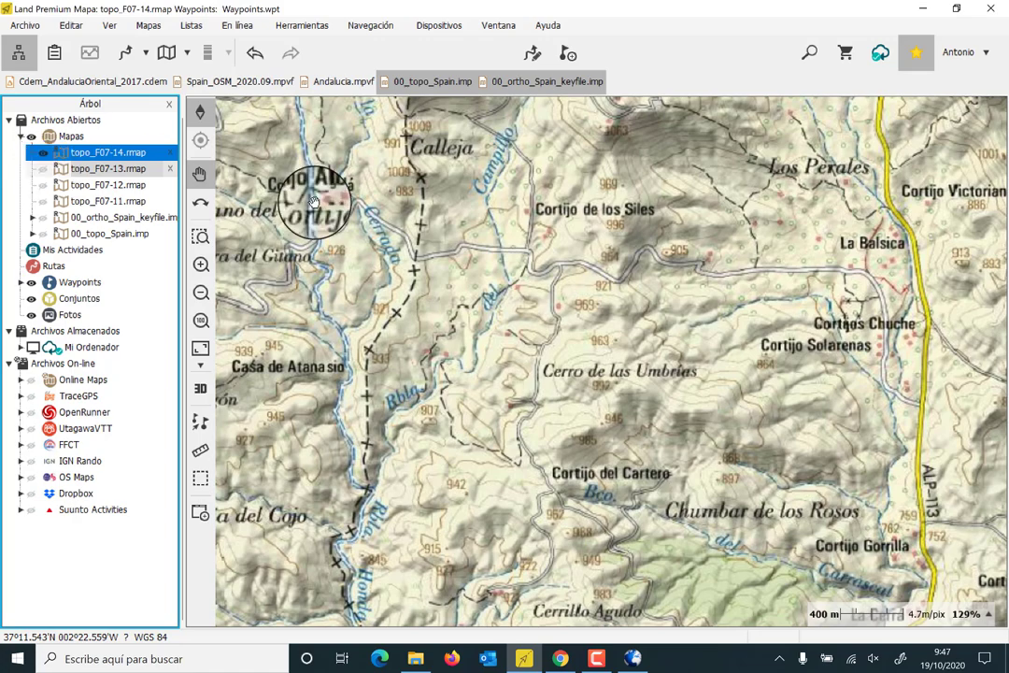
scroll(644, 258, down, 4)
scroll(651, 269, down, 3)
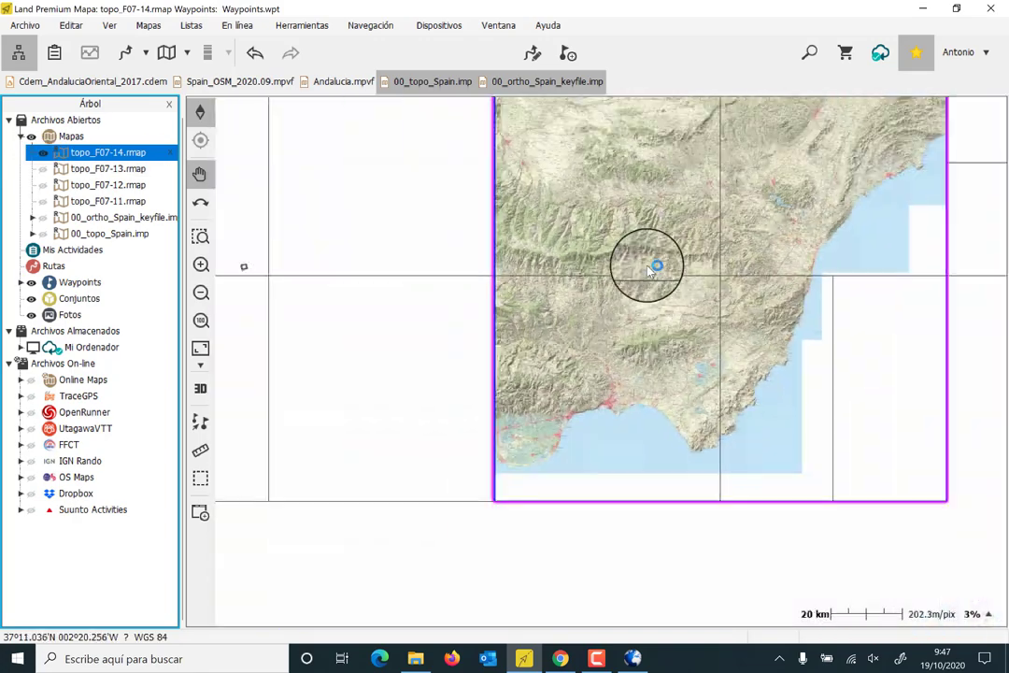
Open topo_F07-15.rmap from the atlas folder, hide topo_F07-14.rmap and inspect the detail around San Isidro de Níjar.
click(416, 659)
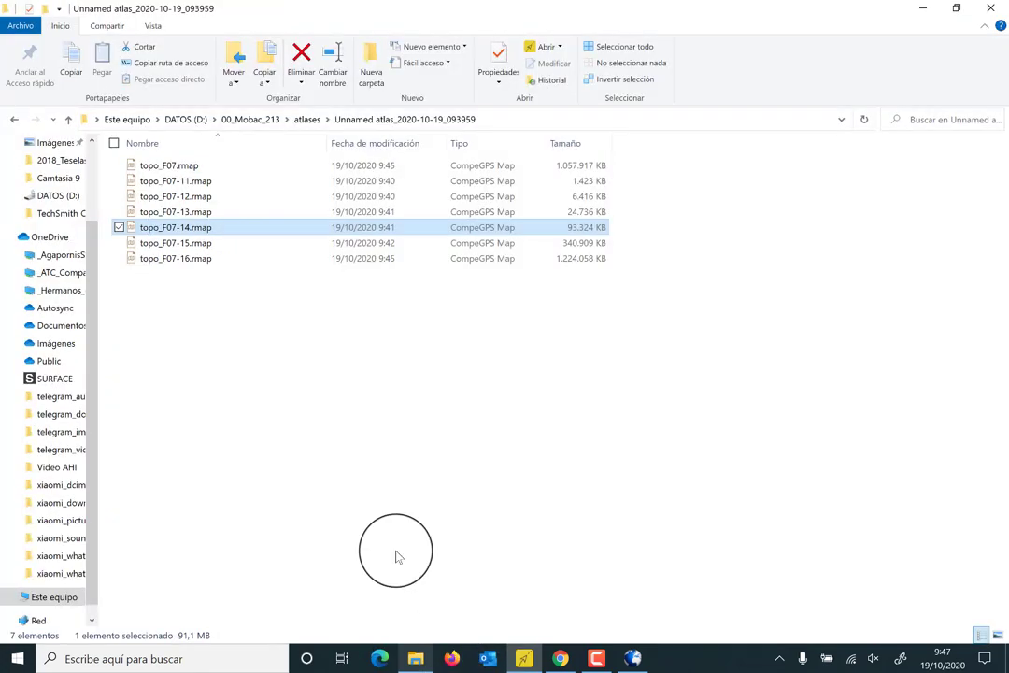
click(170, 246)
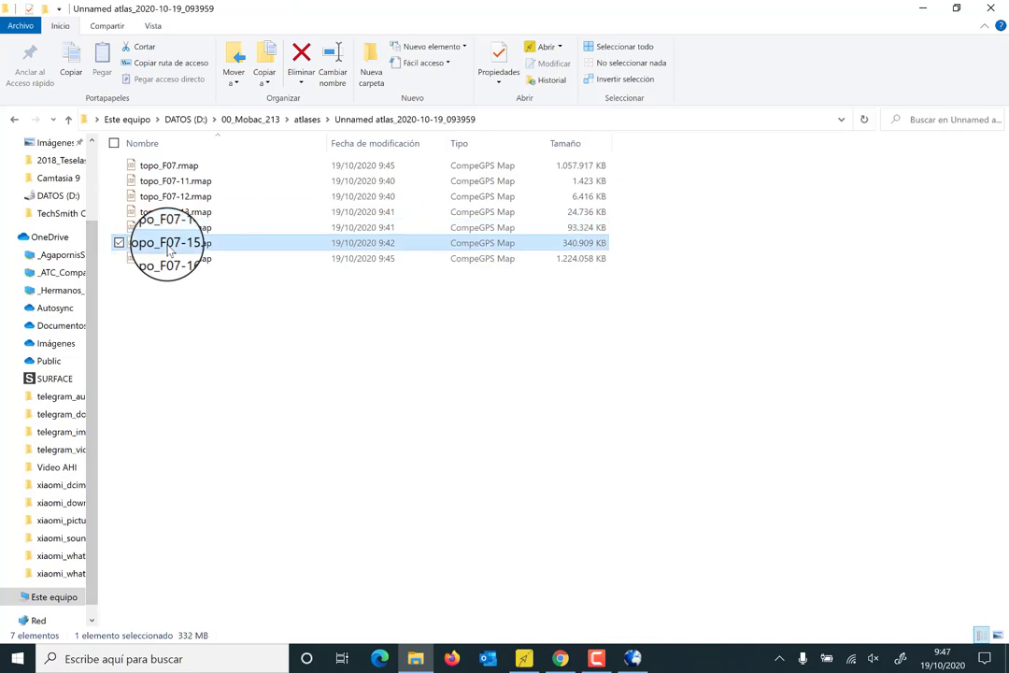
double_click(169, 245)
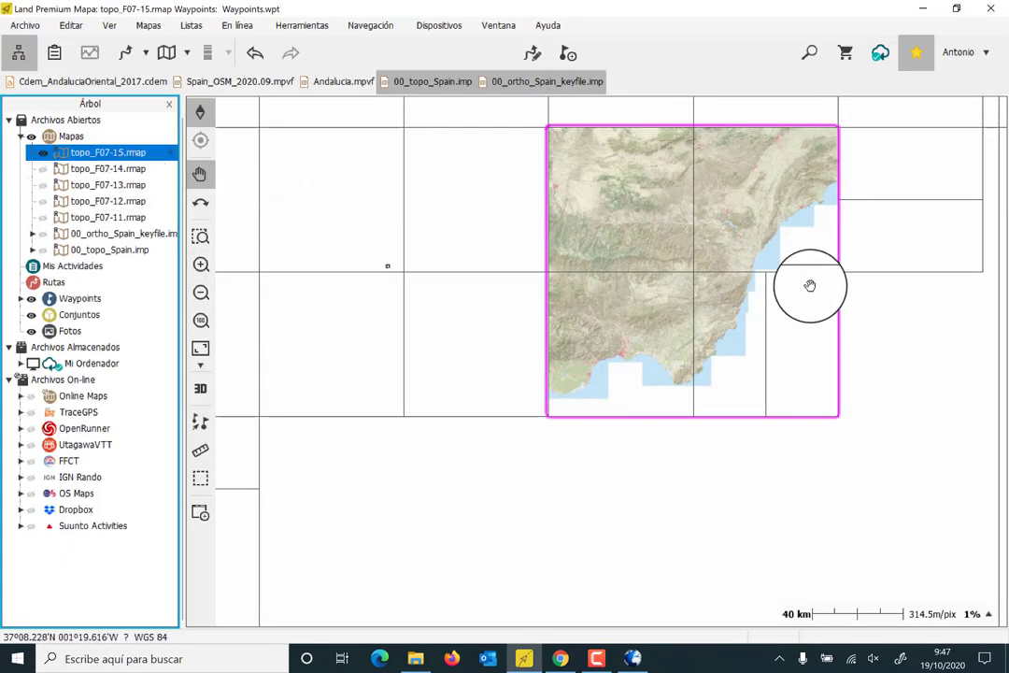
scroll(700, 341, up, 10)
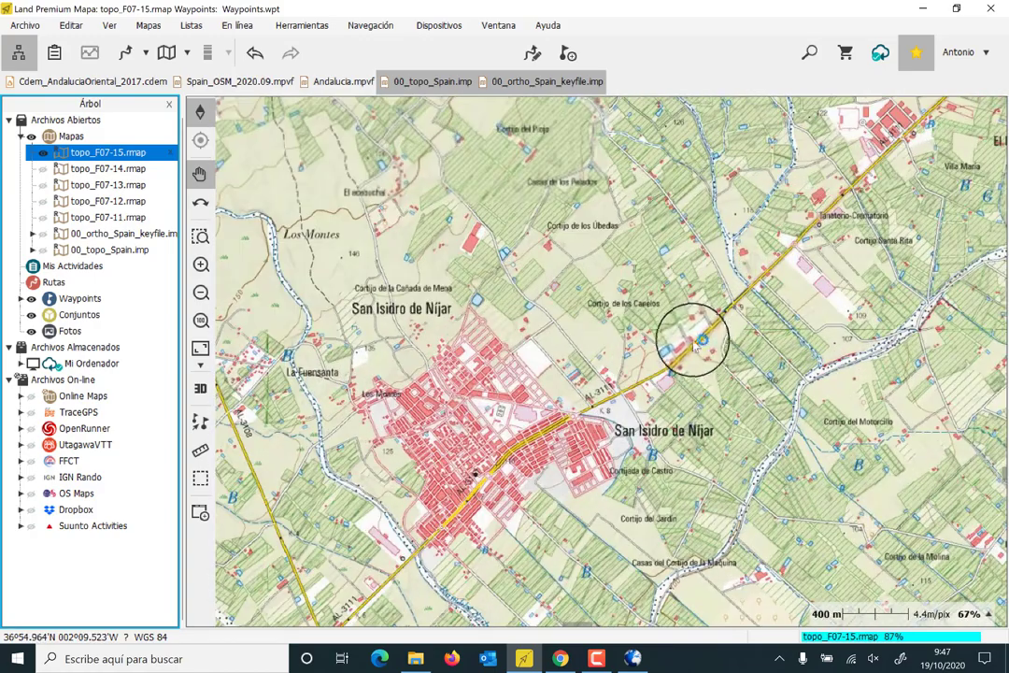
Open topo_F07-16.rmap from the atlas folder, hide topo_F07-15.rmap and inspect the San Isidro de Níjar area at 100% and wider scales.
scroll(701, 341, up, 2)
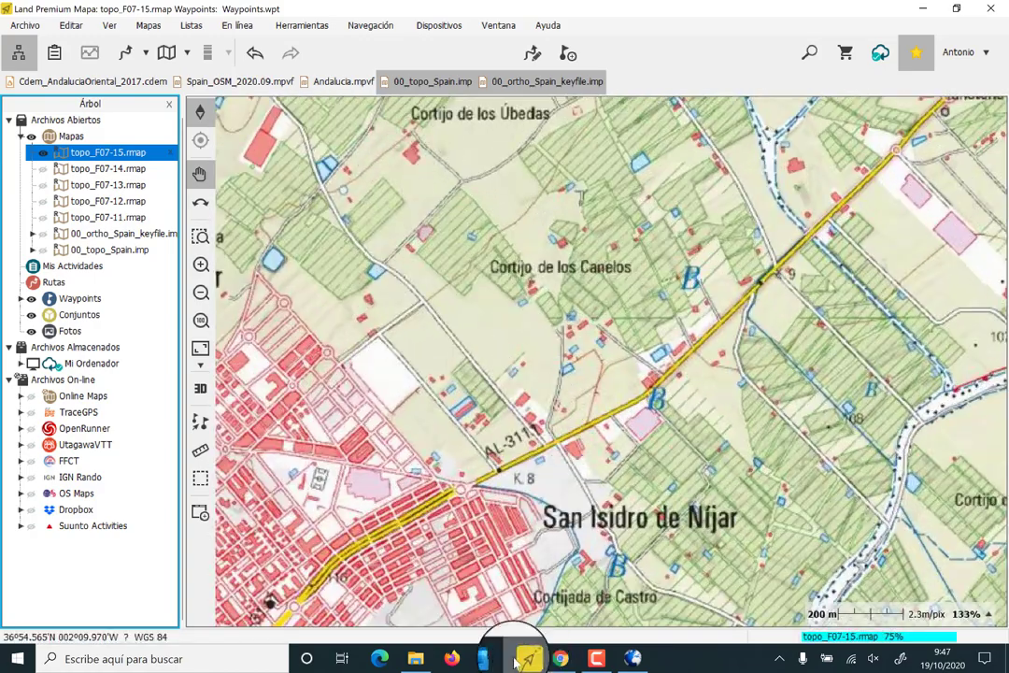
click(416, 659)
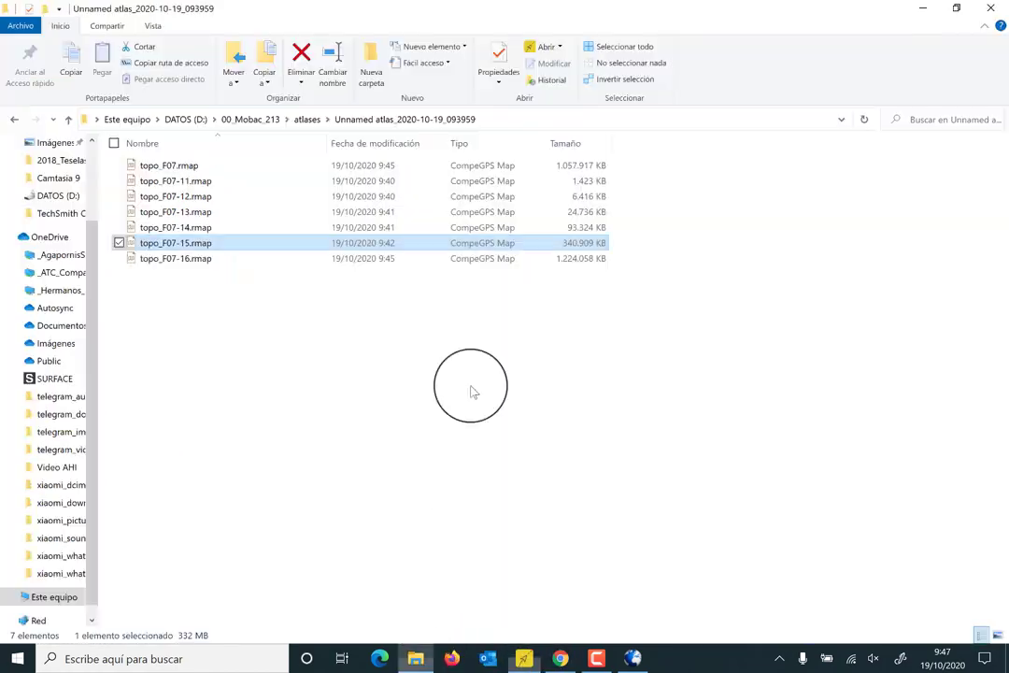
double_click(154, 259)
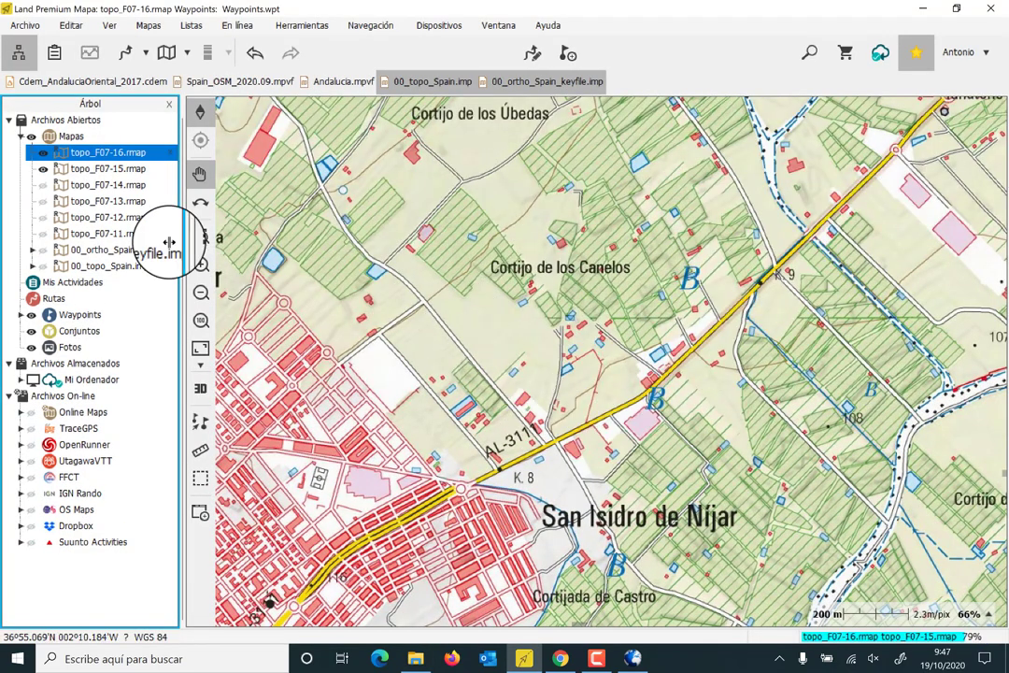
click(200, 321)
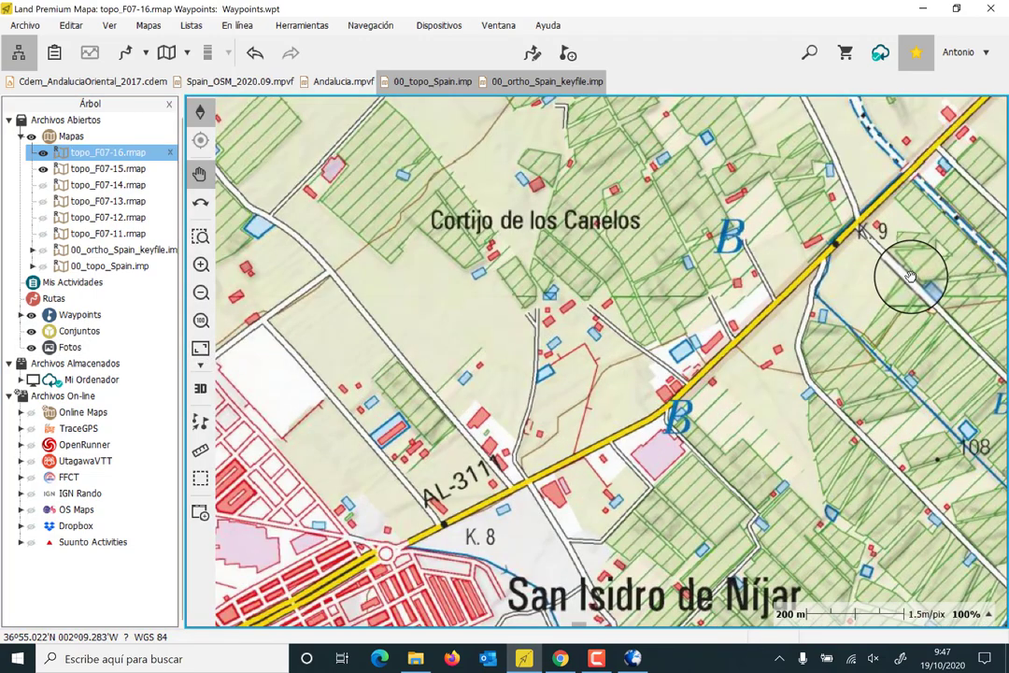
drag(448, 418, 483, 285)
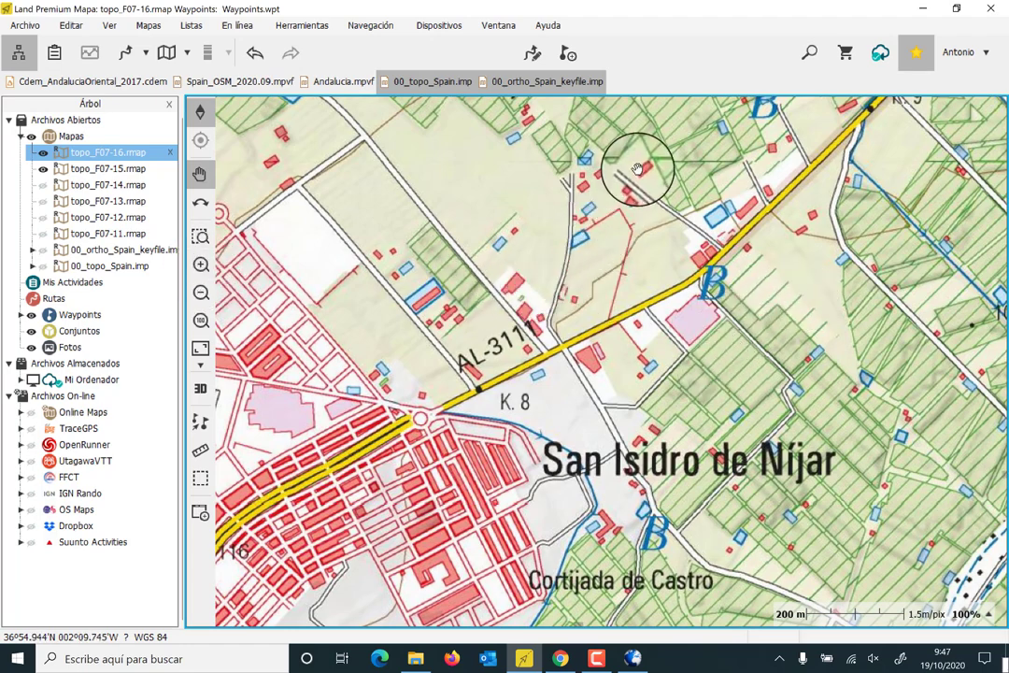
drag(632, 192, 631, 334)
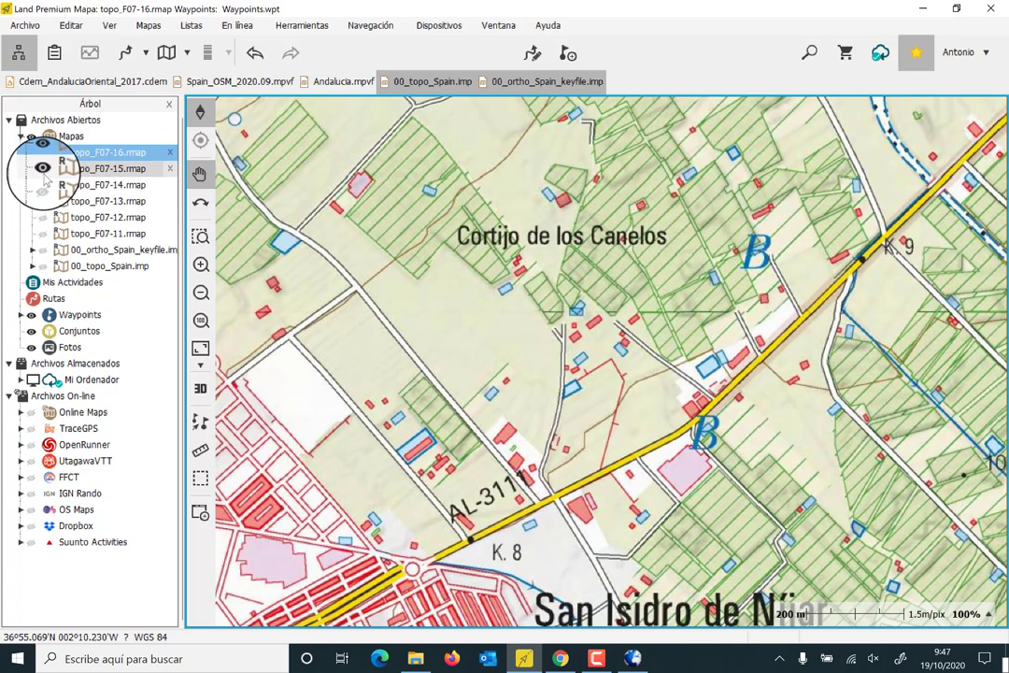
scroll(580, 288, down, 3)
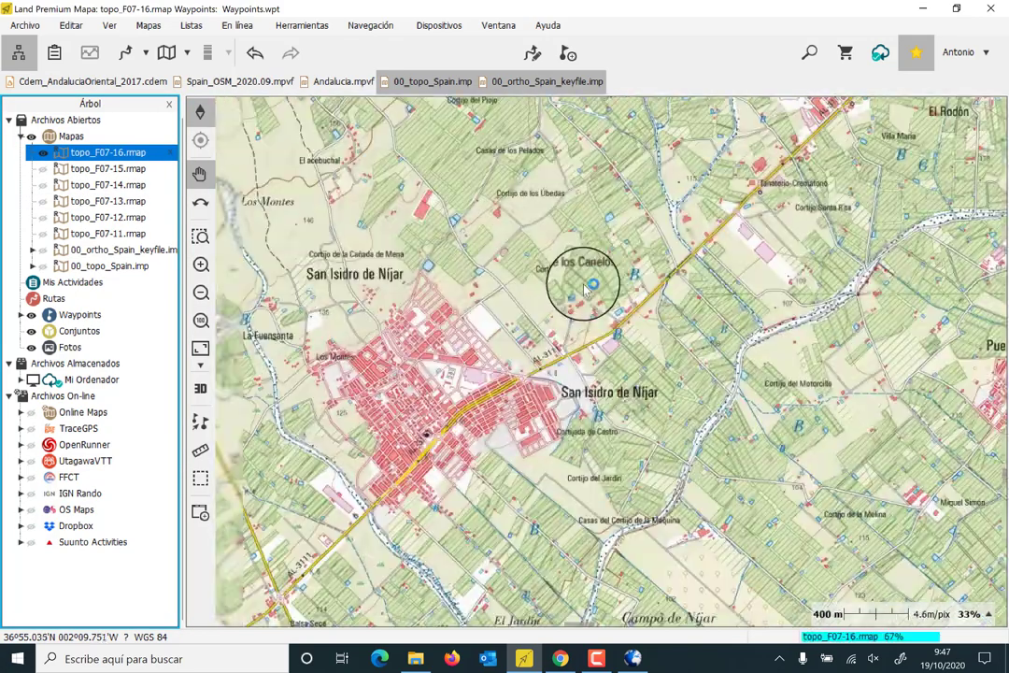
scroll(586, 285, down, 5)
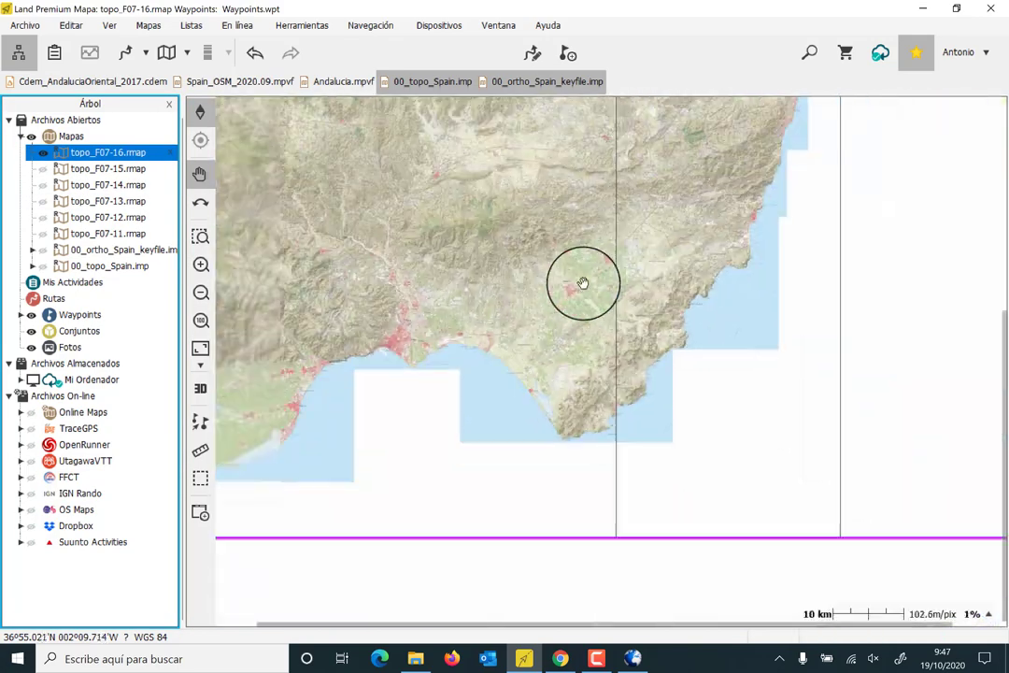
Switch to the atlas folder and review the single-zoom files topo_F07-11.rmap through topo_F07-15.rmap.
click(415, 659)
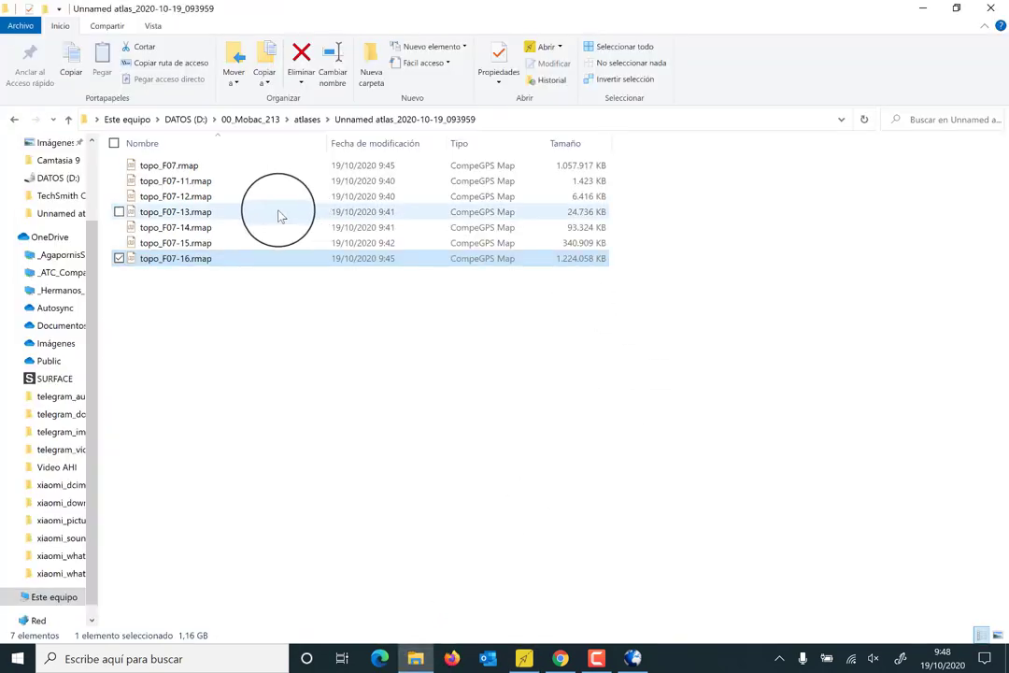
click(206, 181)
click(187, 197)
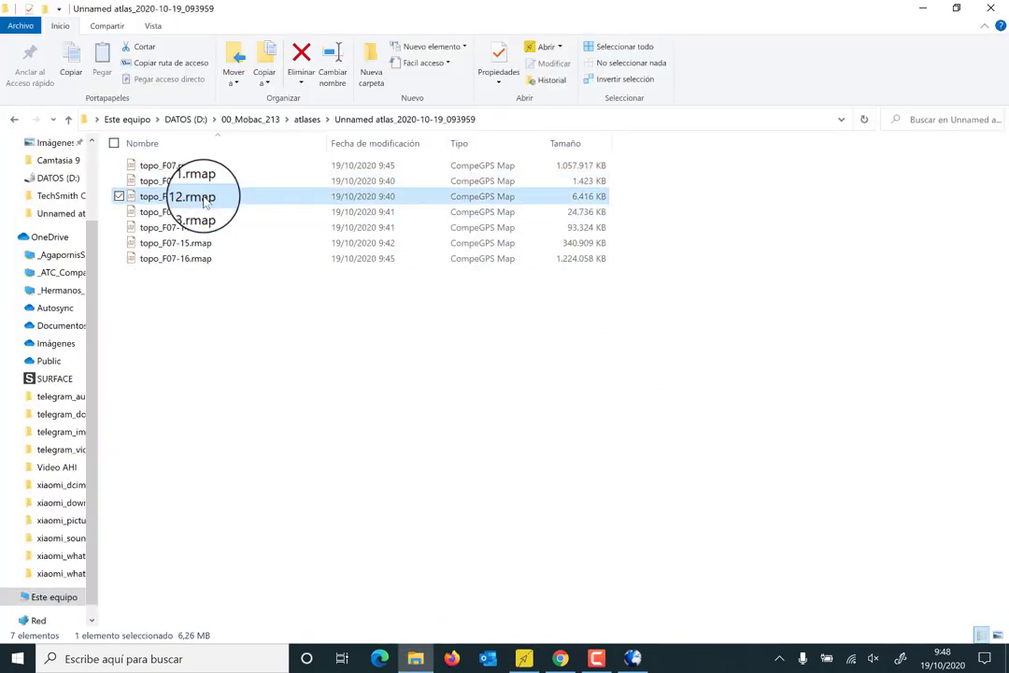
click(197, 213)
click(197, 233)
click(195, 248)
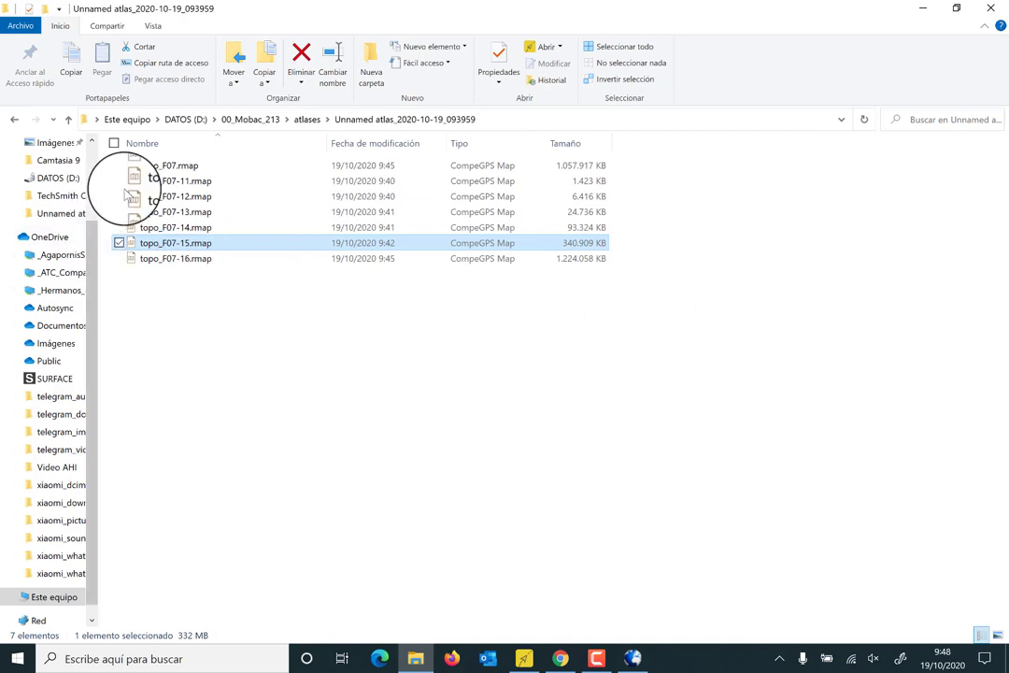
Open the combined topo_F07.rmap from the atlas folder, hide topo_F07-16.rmap and inspect how its layers change towards Enix.
click(168, 166)
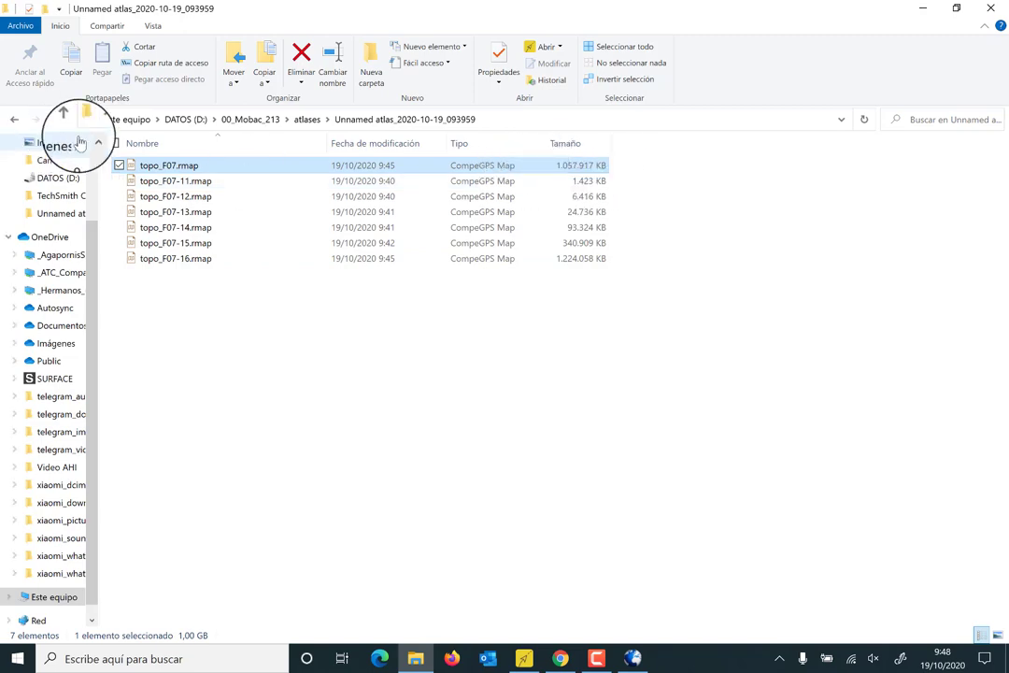
double_click(168, 169)
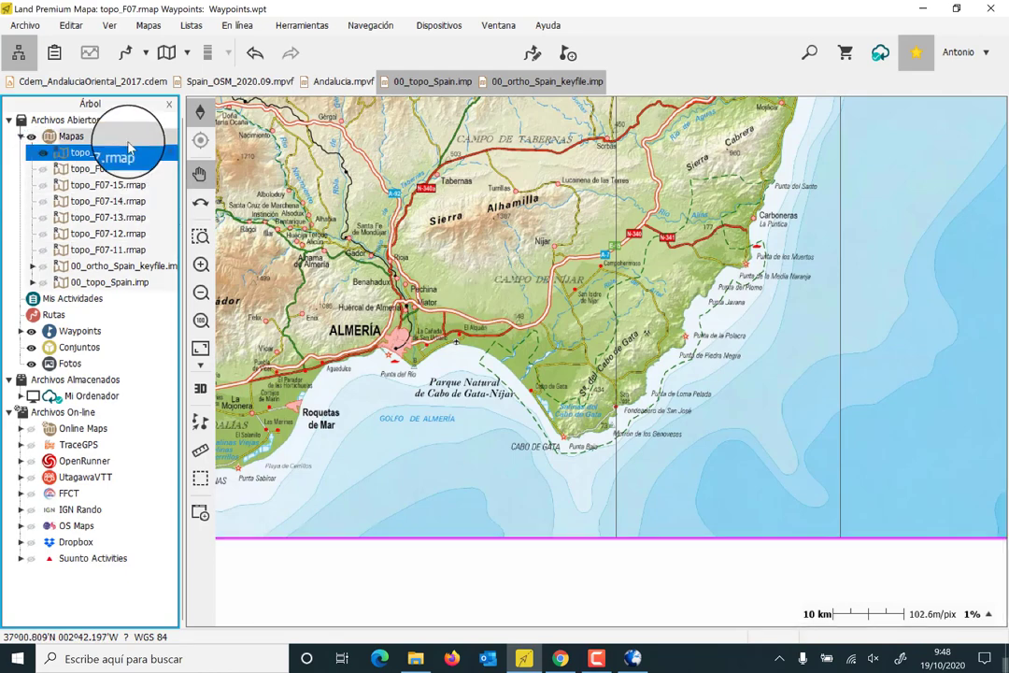
scroll(607, 292, down, 4)
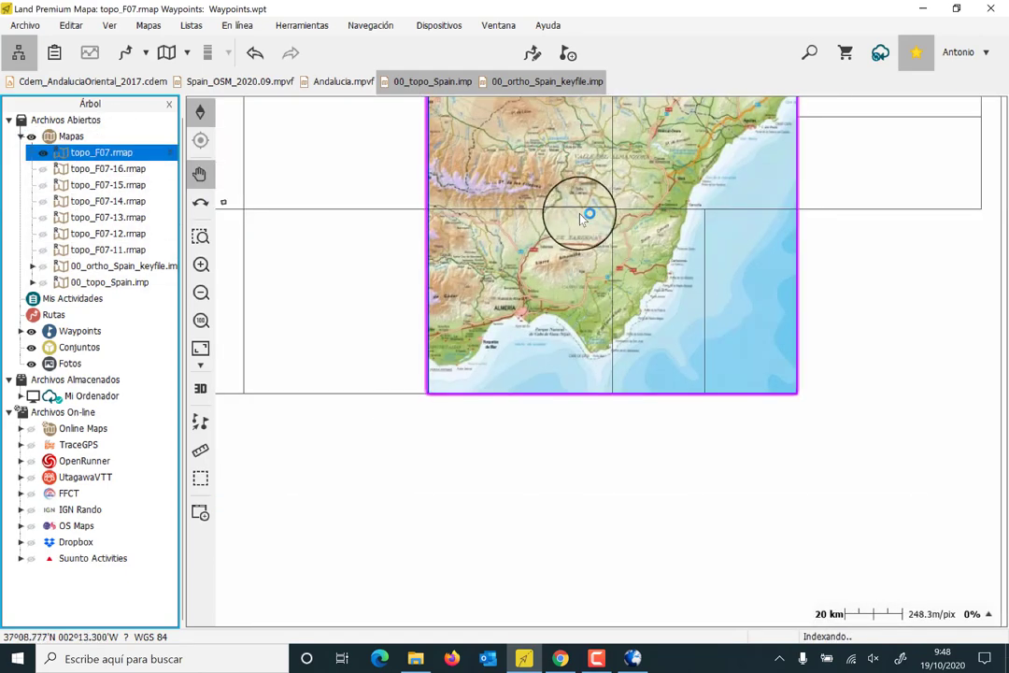
scroll(575, 216, up, 3)
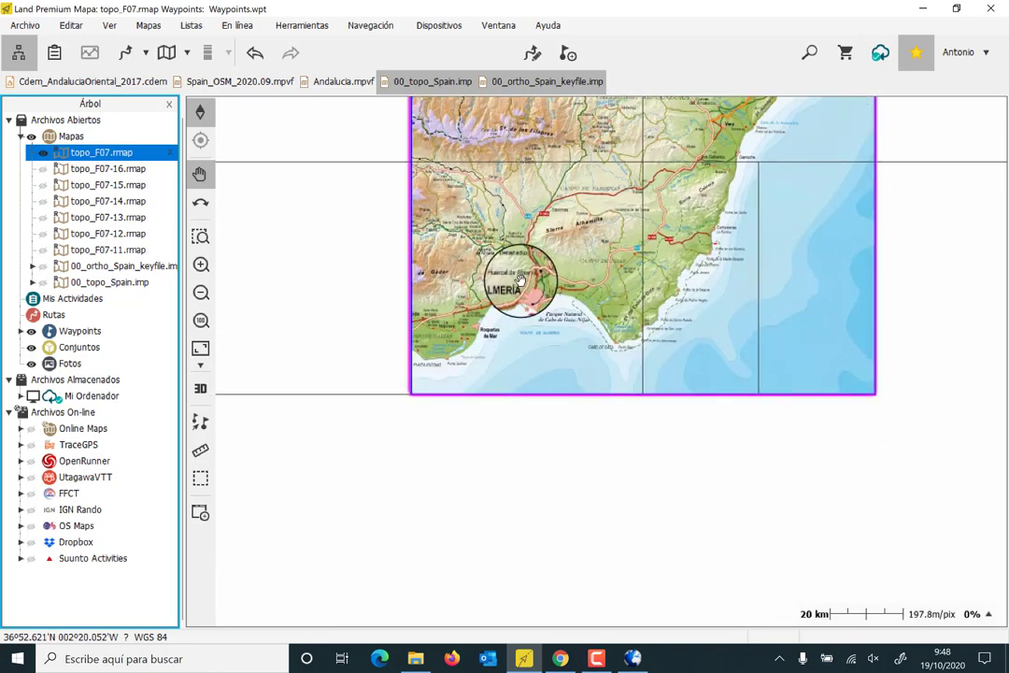
scroll(496, 283, up, 4)
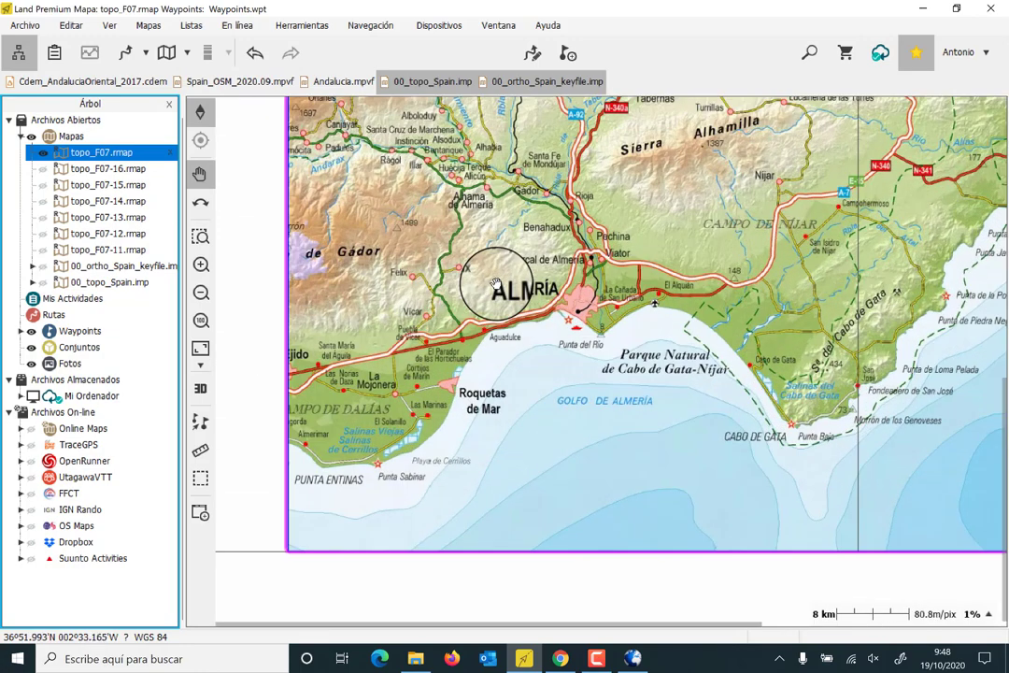
scroll(450, 254, up, 1)
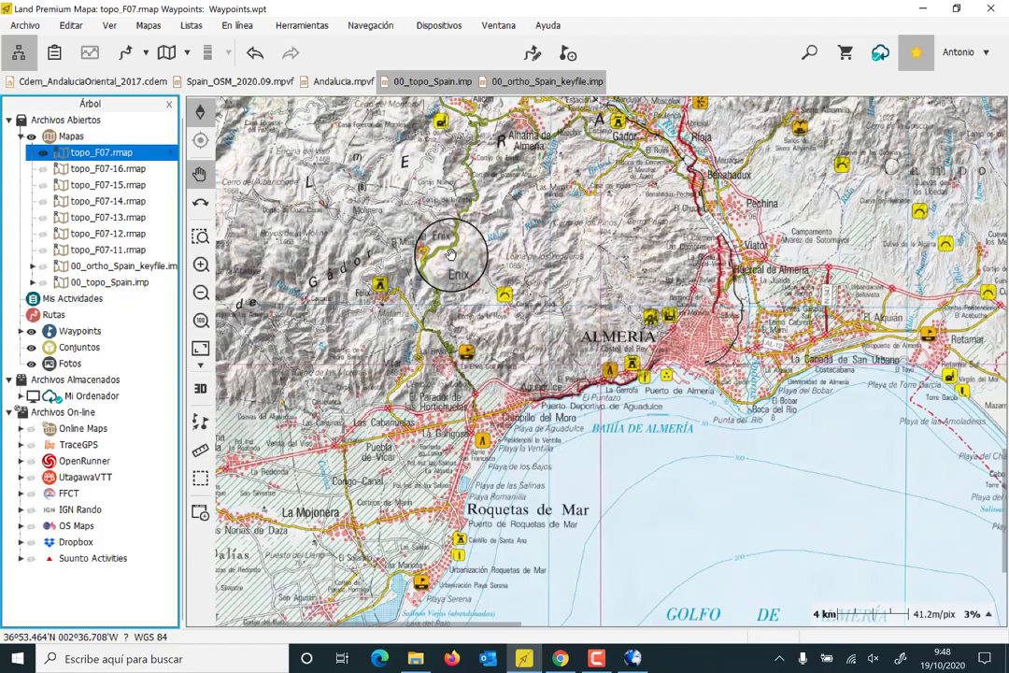
scroll(450, 254, up, 6)
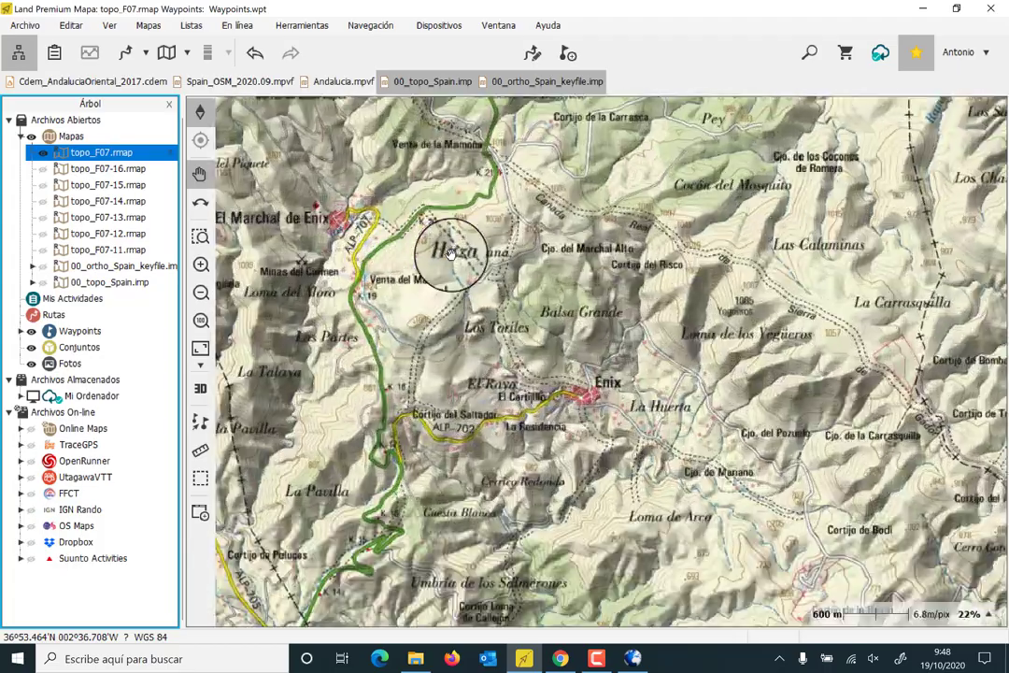
scroll(451, 254, up, 5)
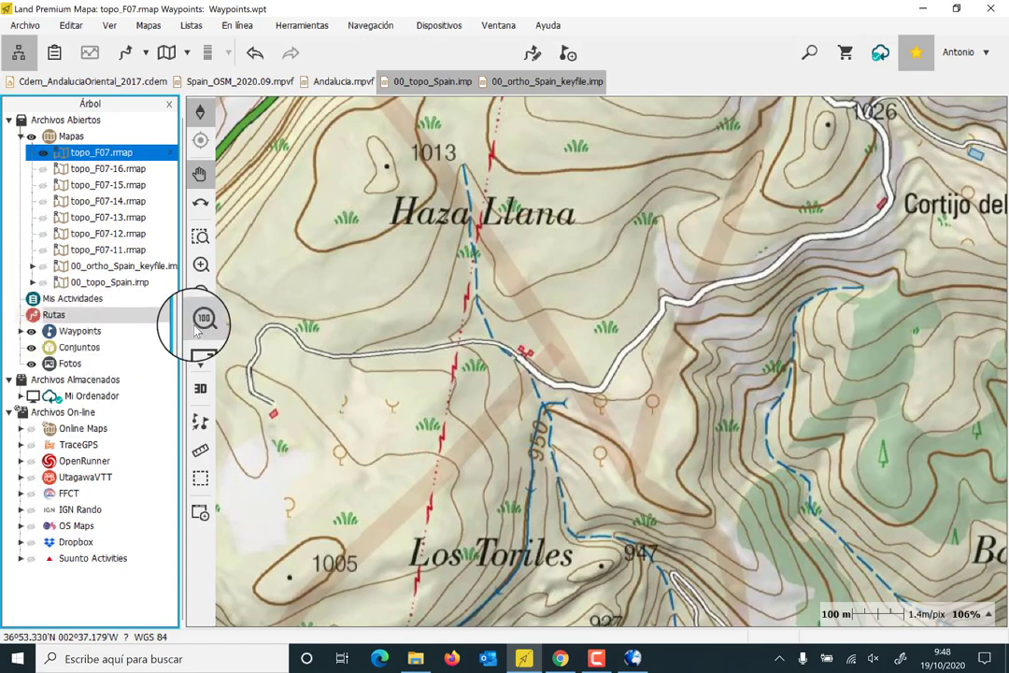
Examine topo_F07.rmap at 100% around Haza Llana and at wider scales out to its whole coverage.
click(199, 323)
drag(664, 275, 672, 332)
scroll(397, 294, down, 4)
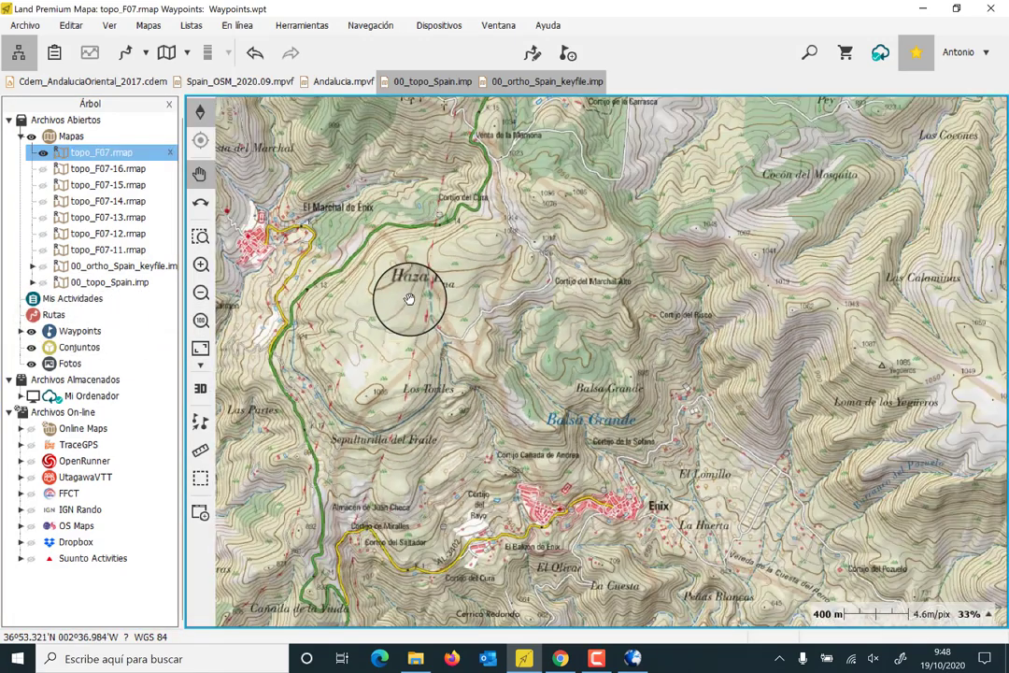
scroll(408, 299, down, 6)
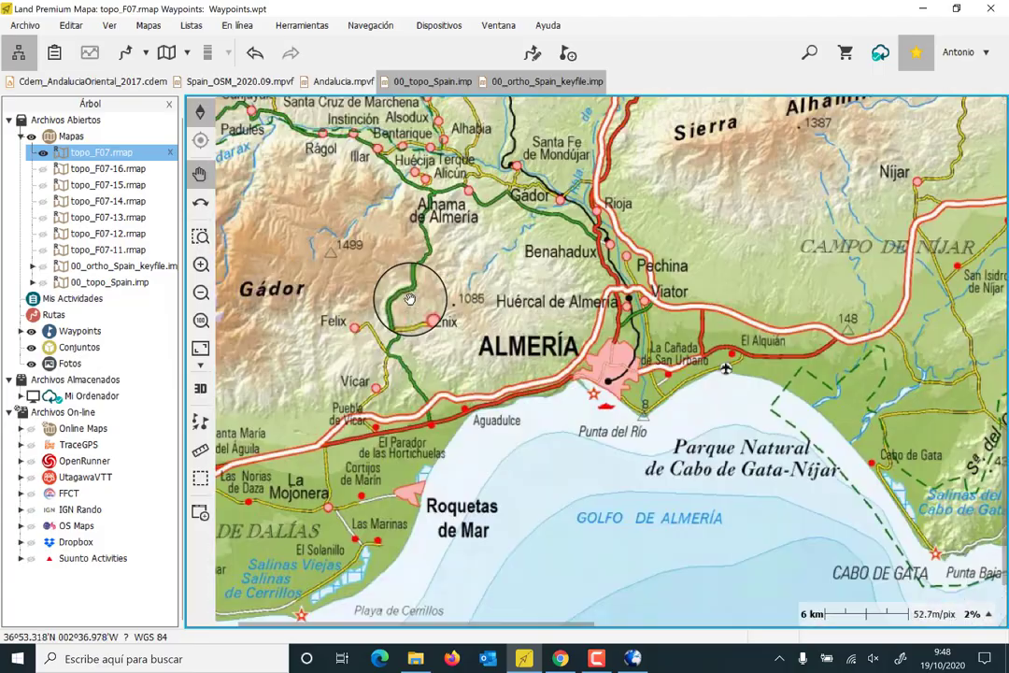
scroll(409, 299, down, 3)
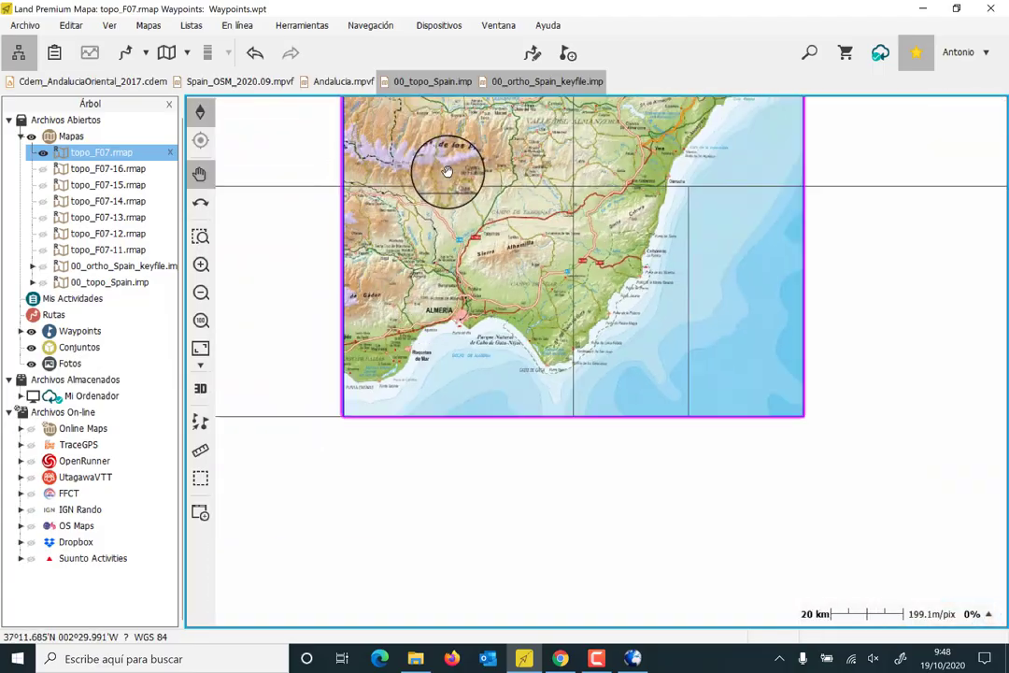
drag(447, 171, 455, 419)
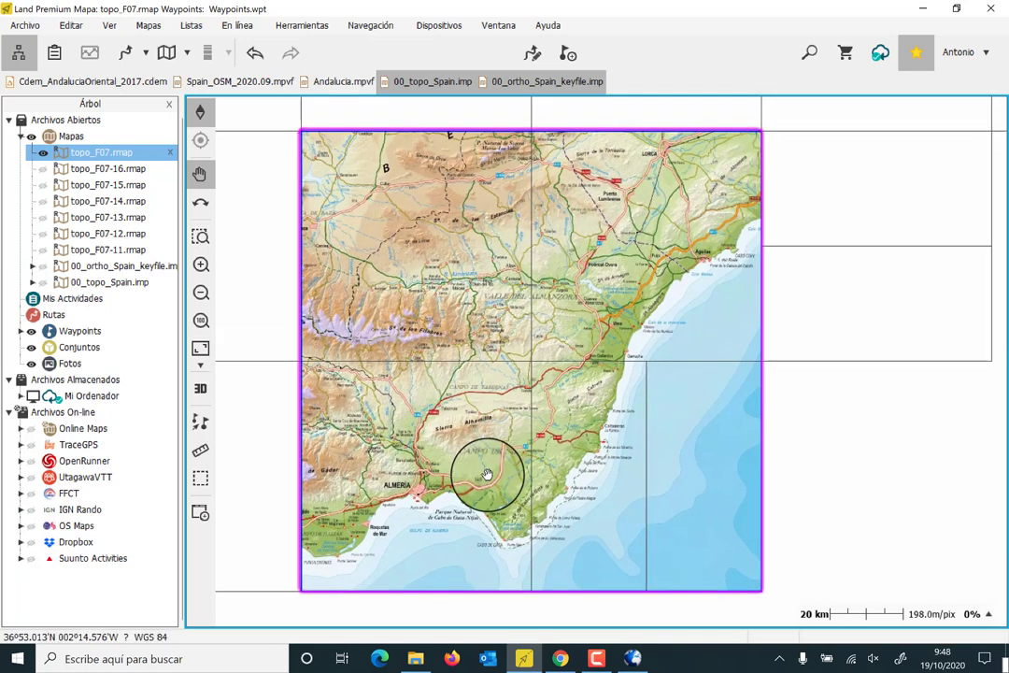
Compare the file sizes of topo_F07-16.rmap and topo_F07.rmap in the atlas folder.
click(928, 13)
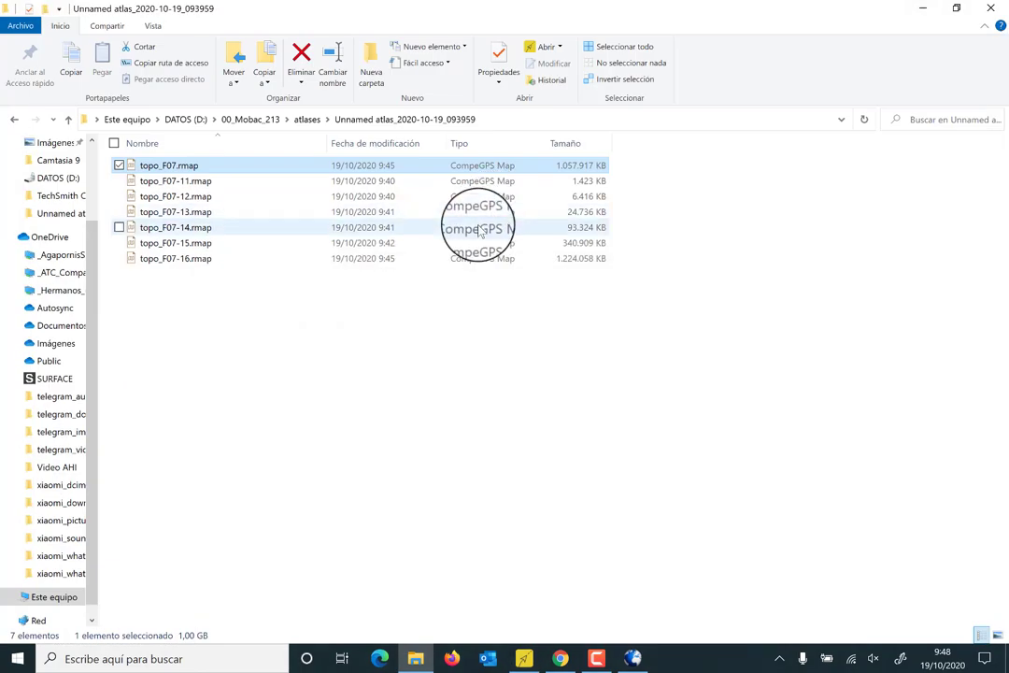
click(185, 262)
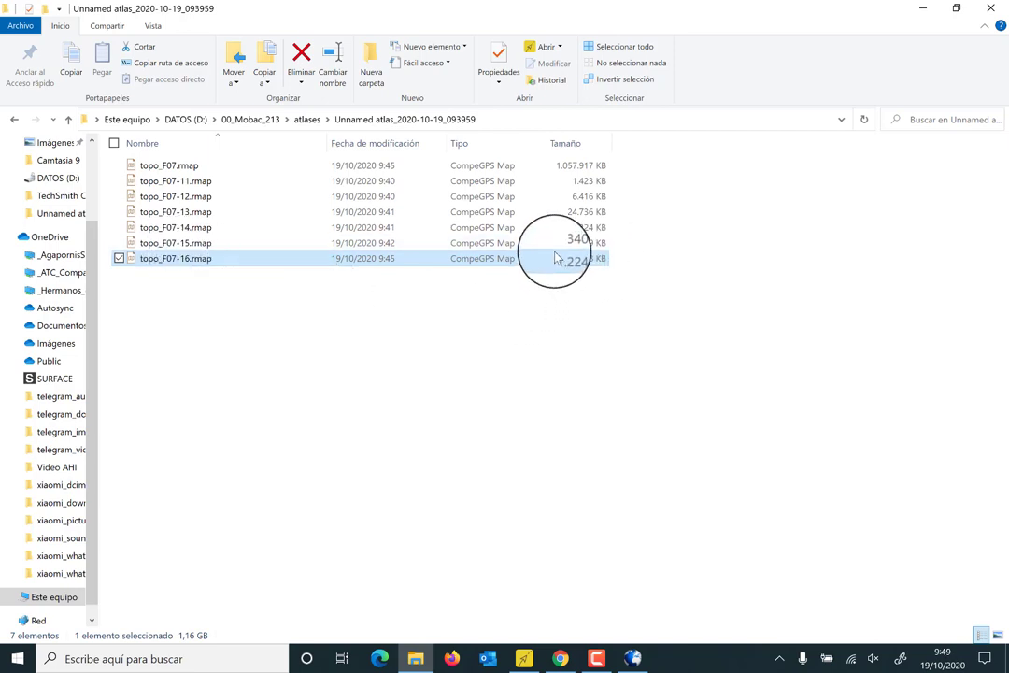
click(168, 168)
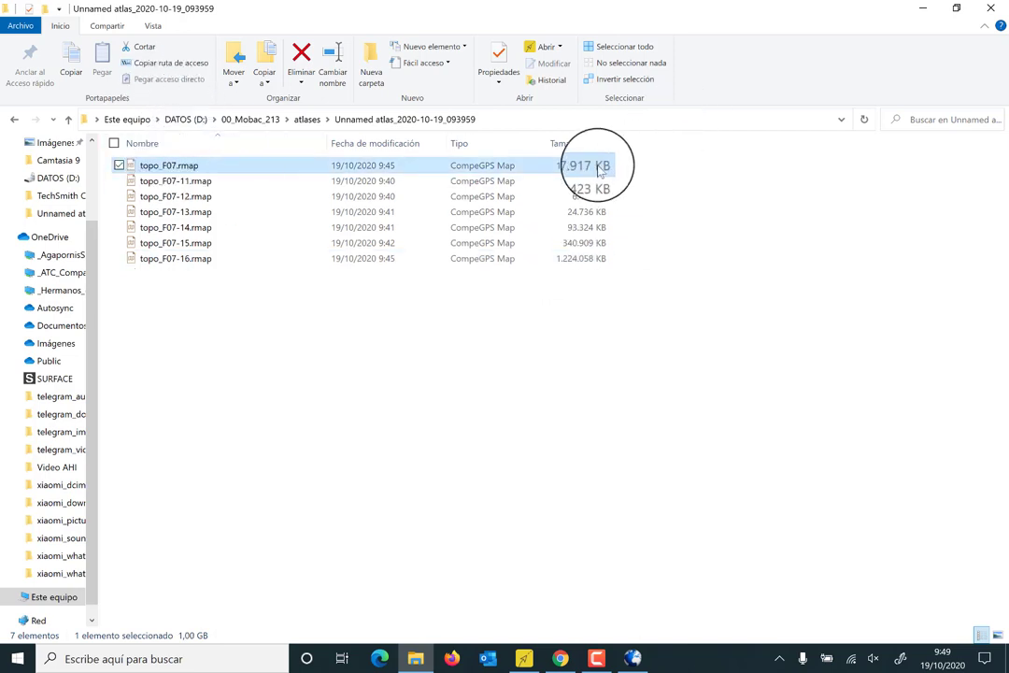
Open topo_F07-16.rmap again from the atlas folder, hide topo_F07.rmap and display the terrain around Los Marchalillos at 100%.
double_click(180, 258)
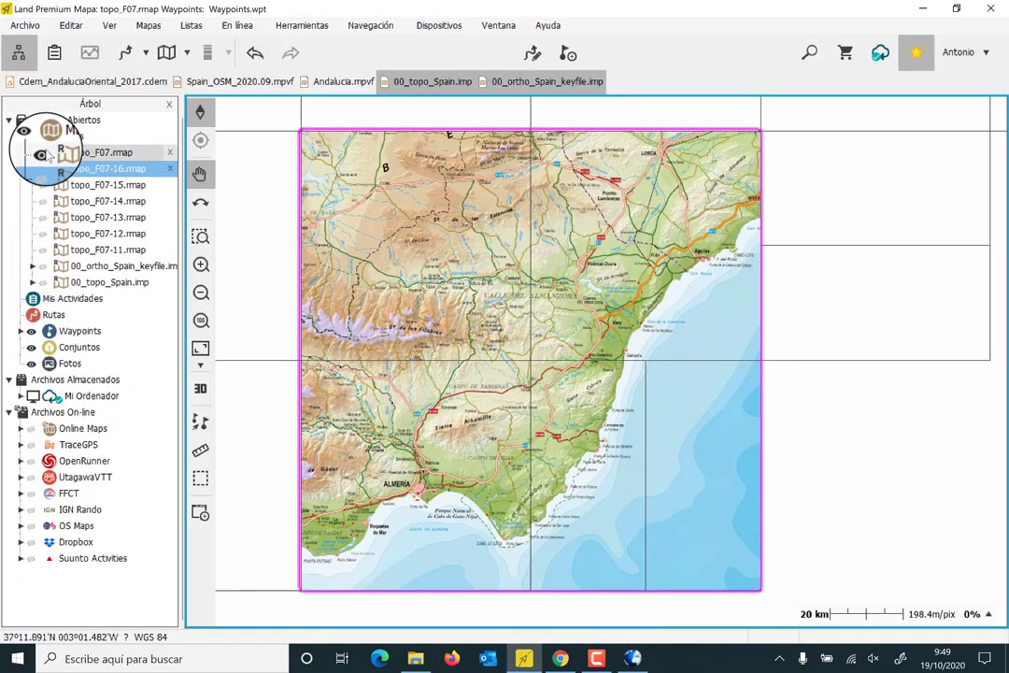
click(42, 170)
click(42, 170)
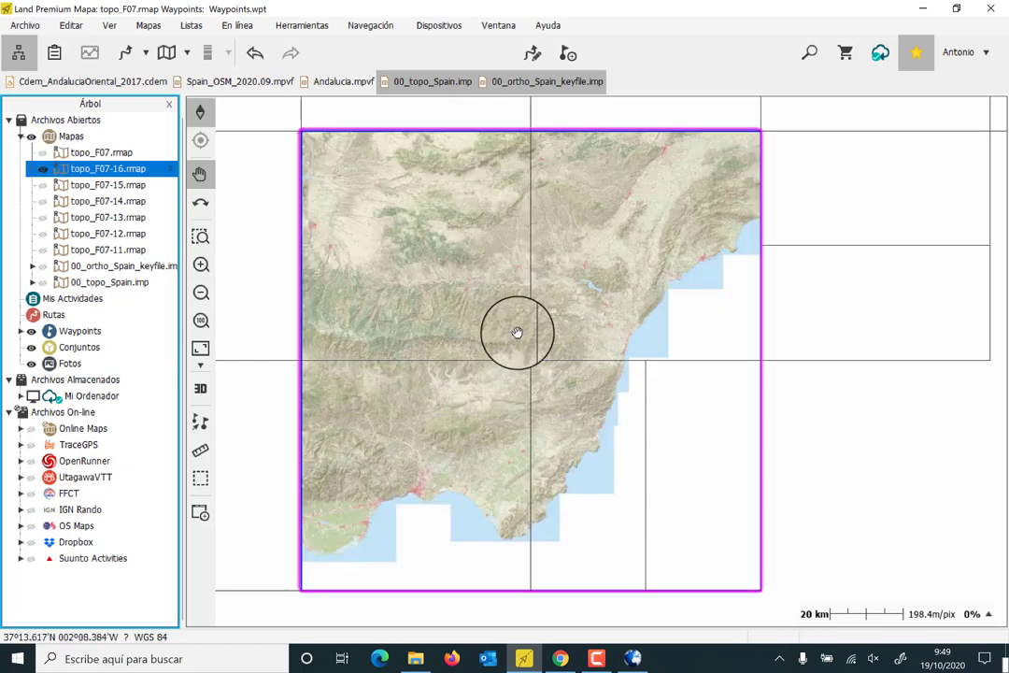
scroll(511, 419, up, 5)
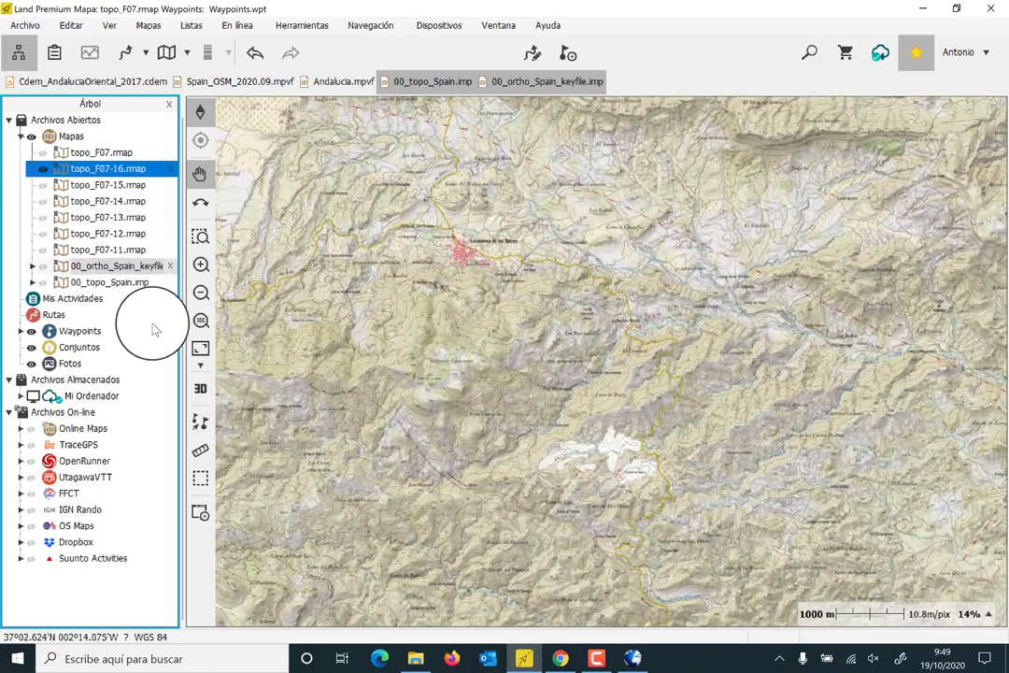
click(200, 320)
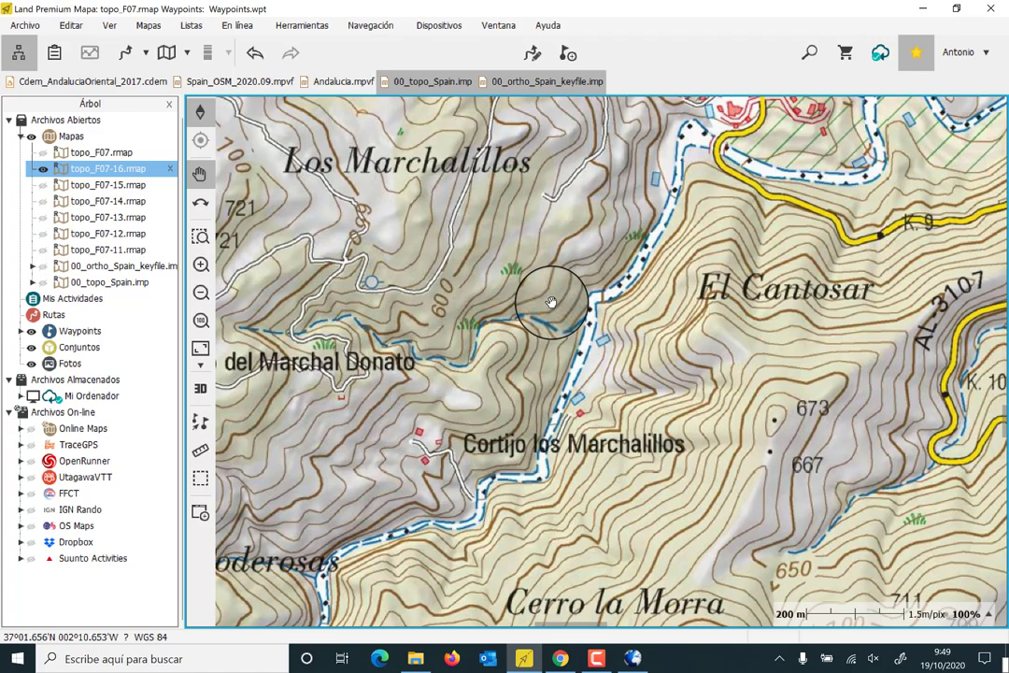
Examine the legibility of topo_F07-16.rmap at progressively wider scales around Los Marchalillos and Lucainena de las Torres.
scroll(552, 302, down, 1)
scroll(551, 302, down, 1)
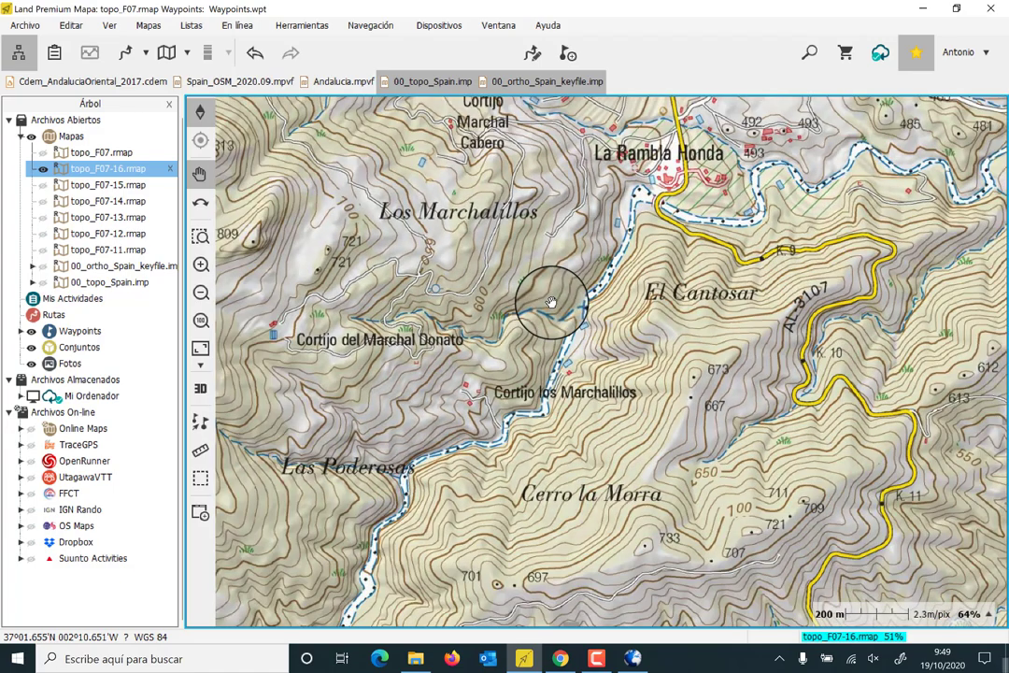
scroll(551, 302, down, 1)
scroll(551, 301, down, 1)
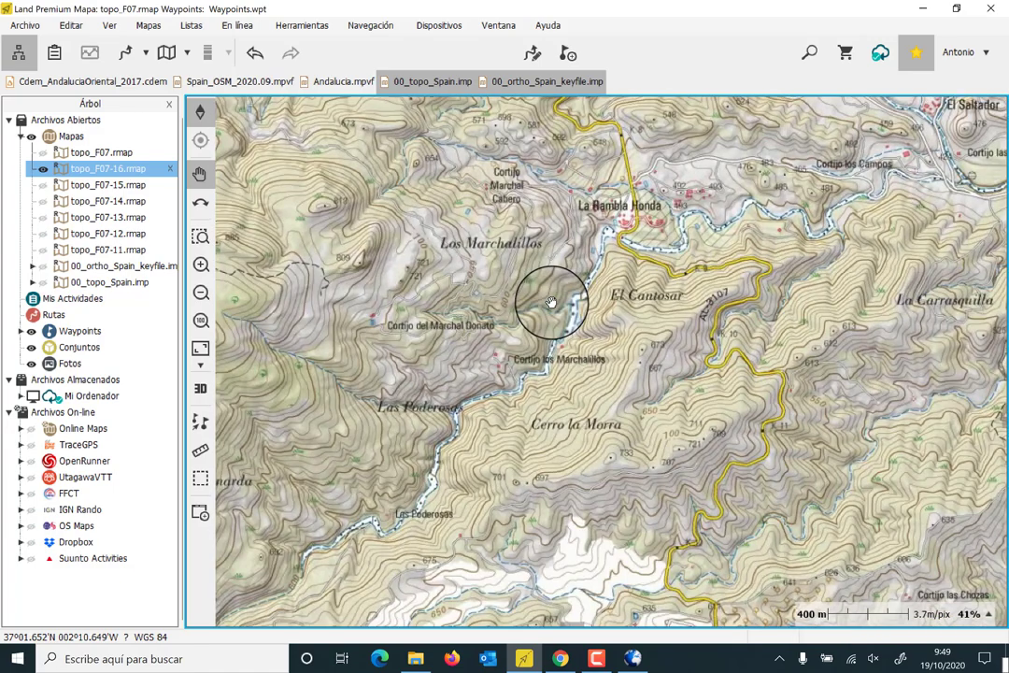
scroll(551, 302, down, 1)
scroll(551, 302, down, 1)
scroll(551, 302, down, 1)
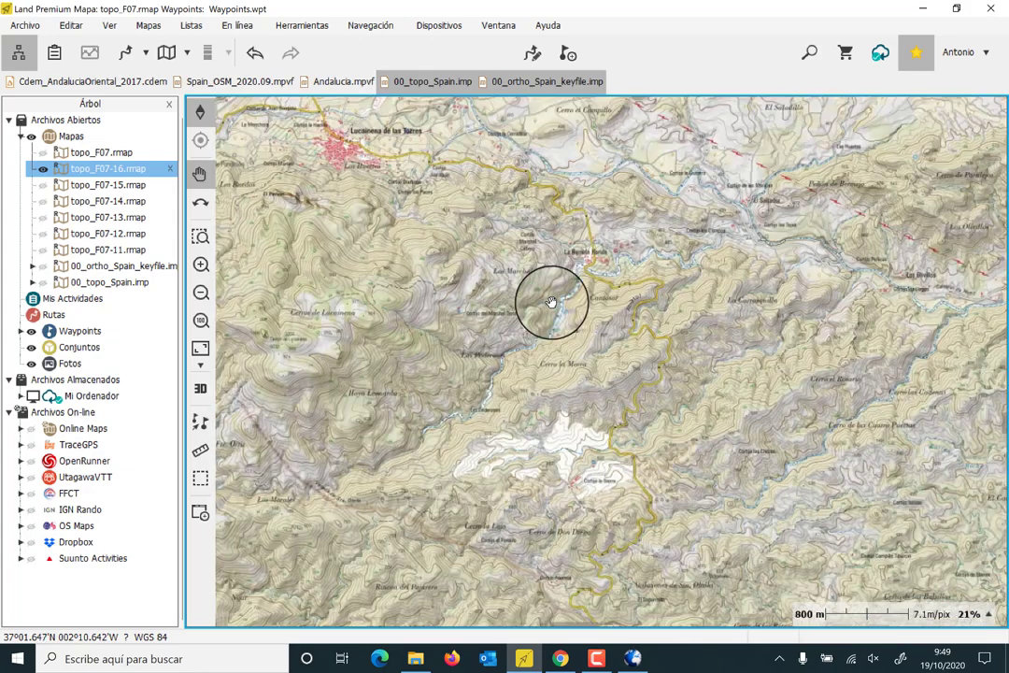
scroll(551, 301, down, 2)
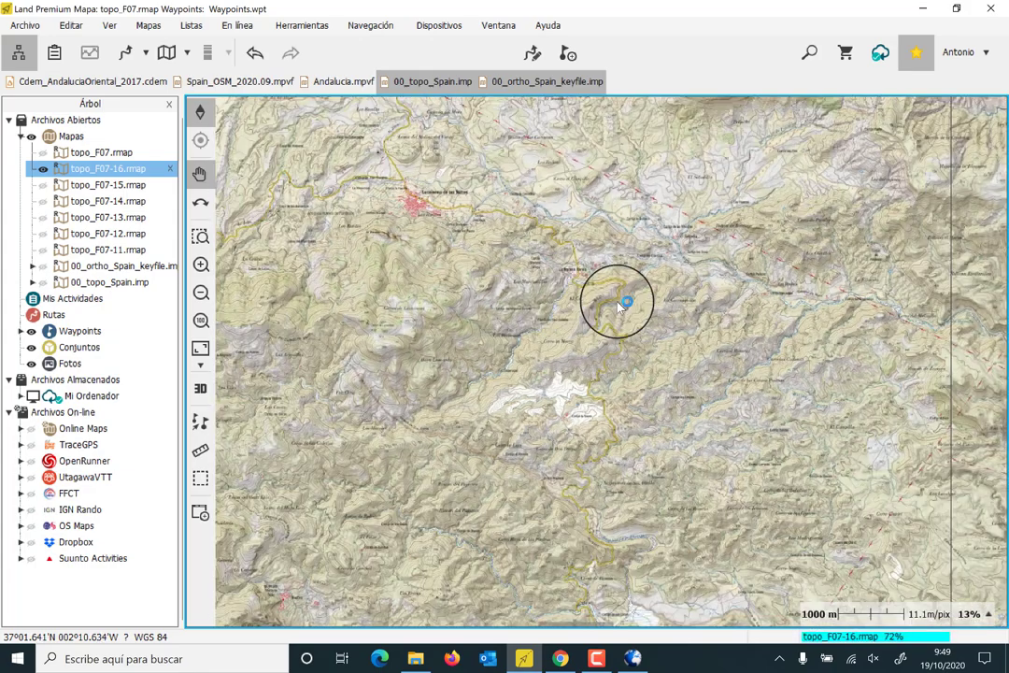
scroll(564, 439, down, 1)
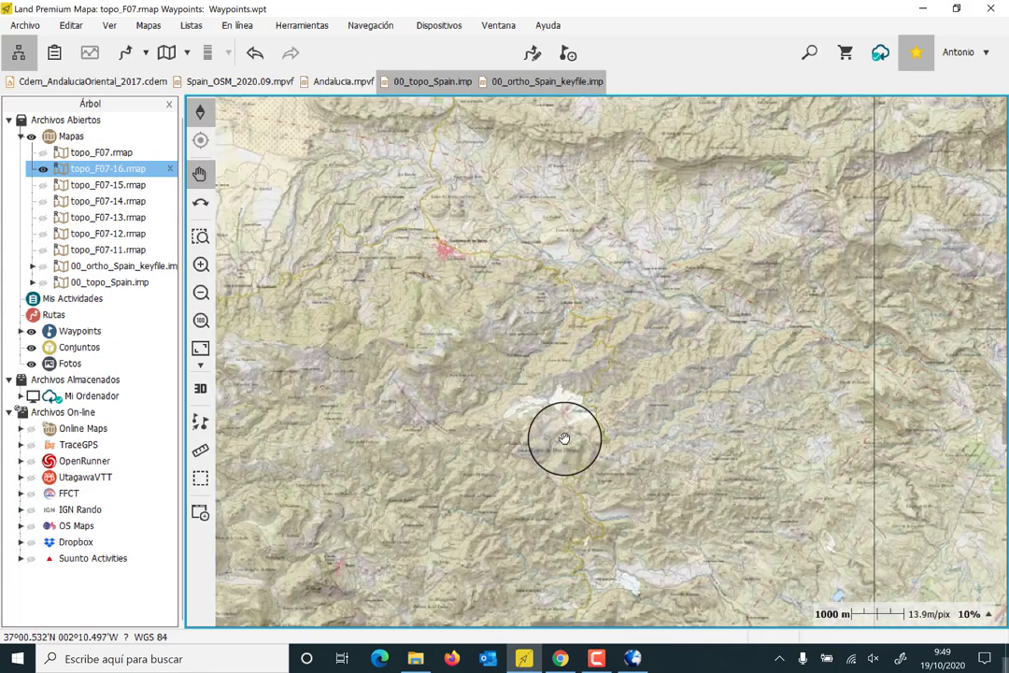
Examine topo_F07-16.rmap at wider scales from 5% out to 1%, as far as the edges of its coverage.
scroll(564, 439, down, 1)
scroll(564, 439, down, 4)
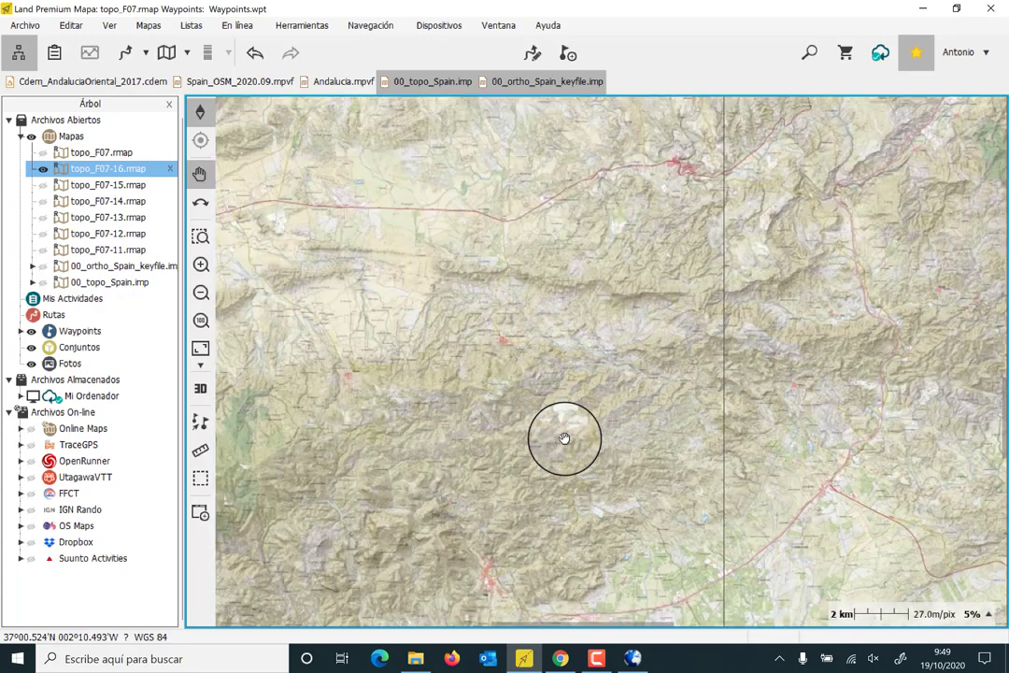
scroll(564, 439, down, 4)
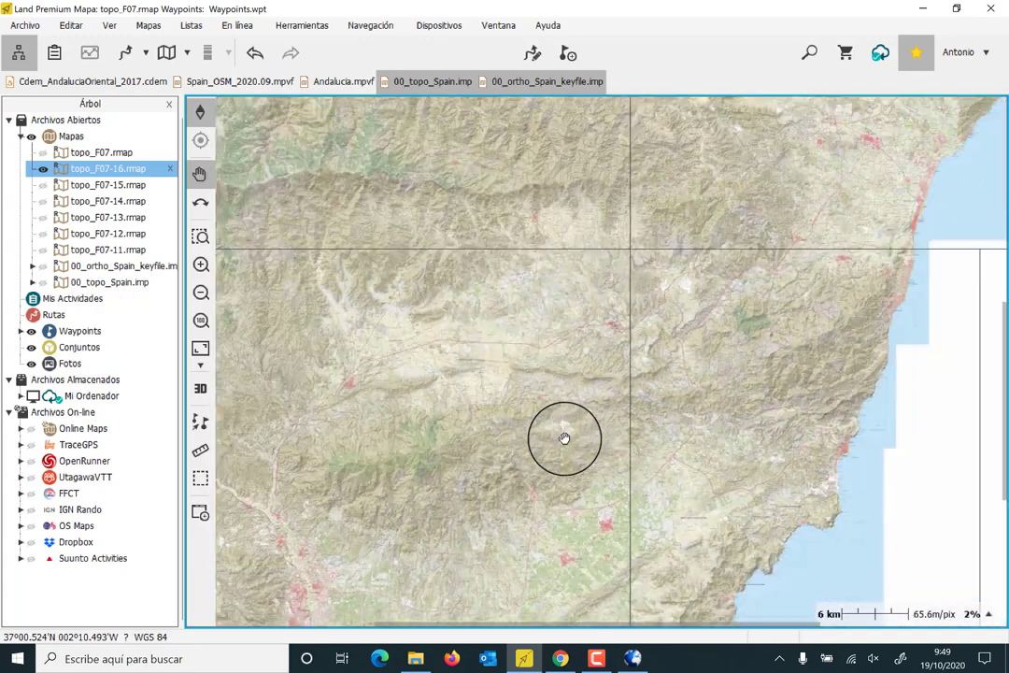
scroll(564, 440, down, 1)
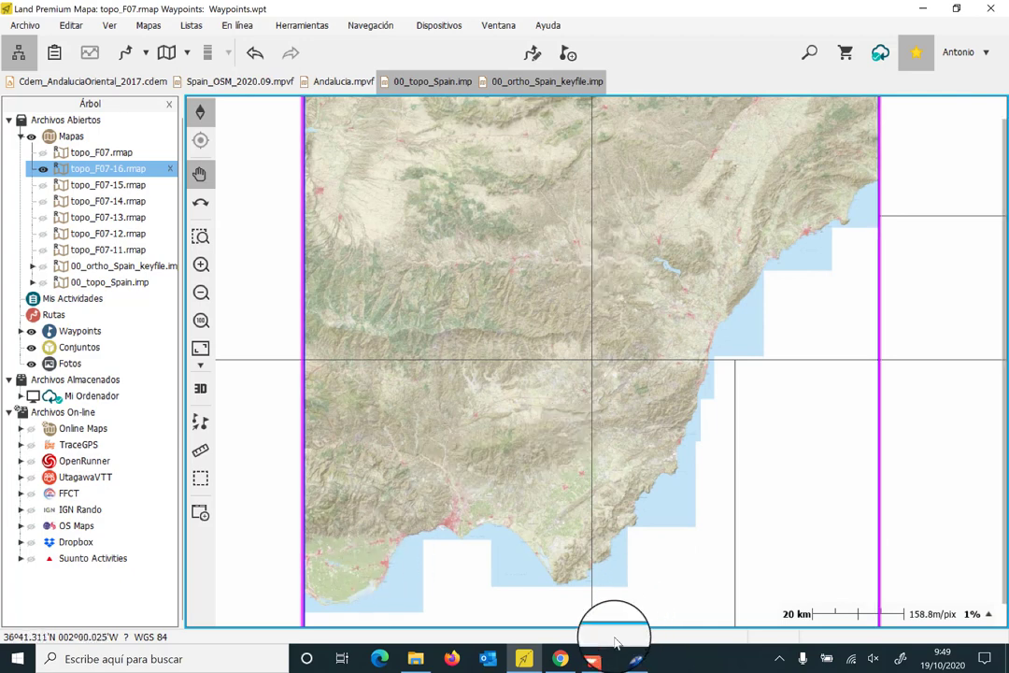
Compare the sizes of topo_F07.rmap and topo_F07-16.rmap in the atlas folder in File Explorer, and switch to Mobile Atlas Creator.
click(416, 658)
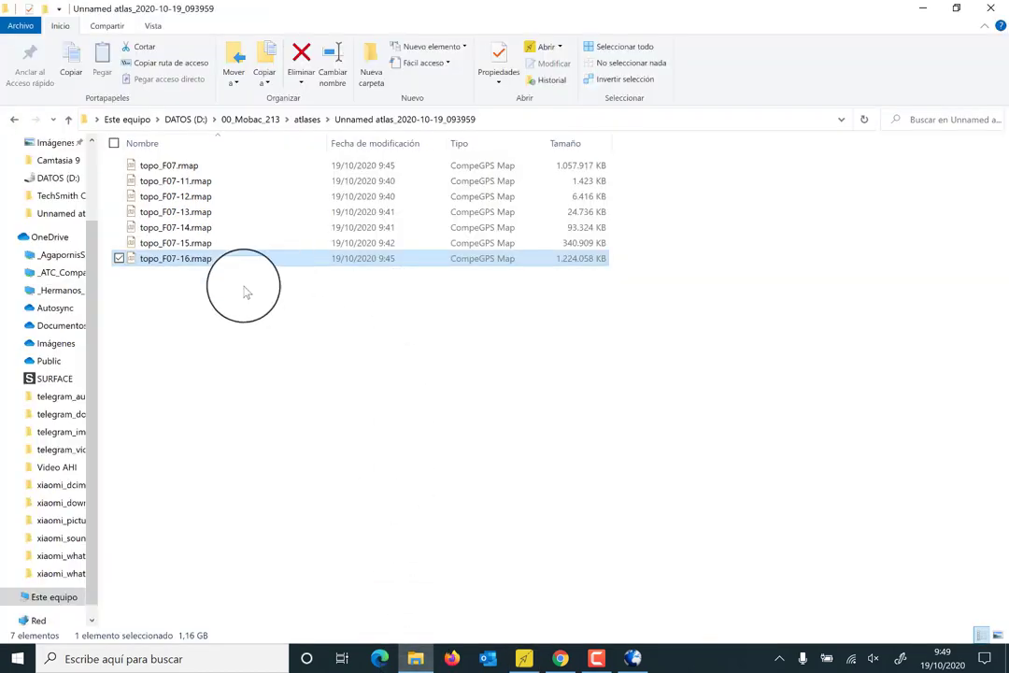
click(181, 304)
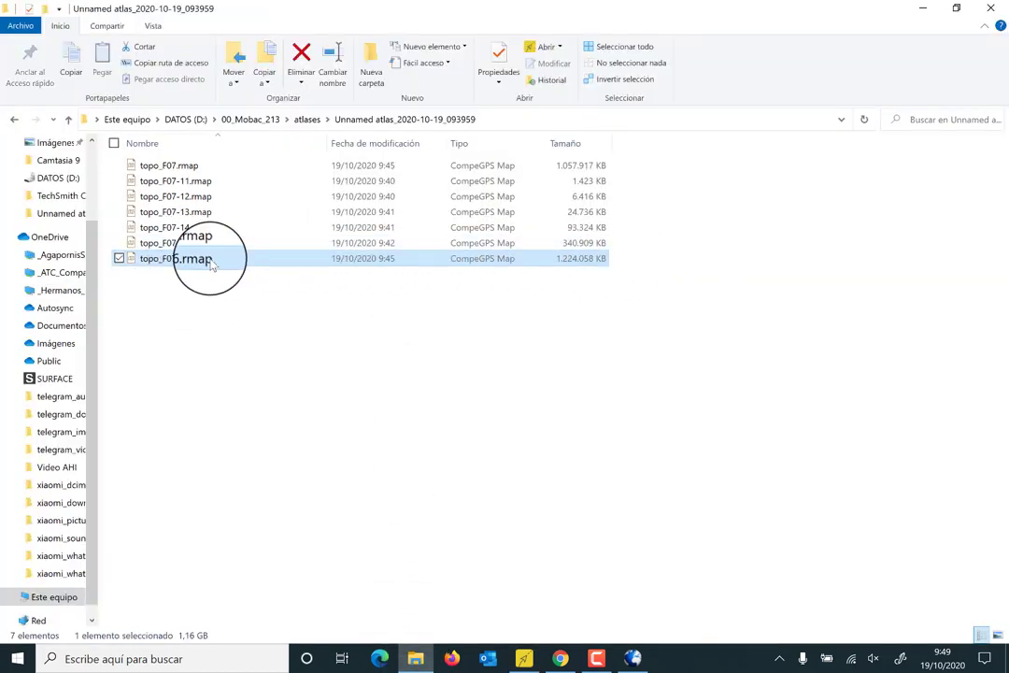
click(178, 166)
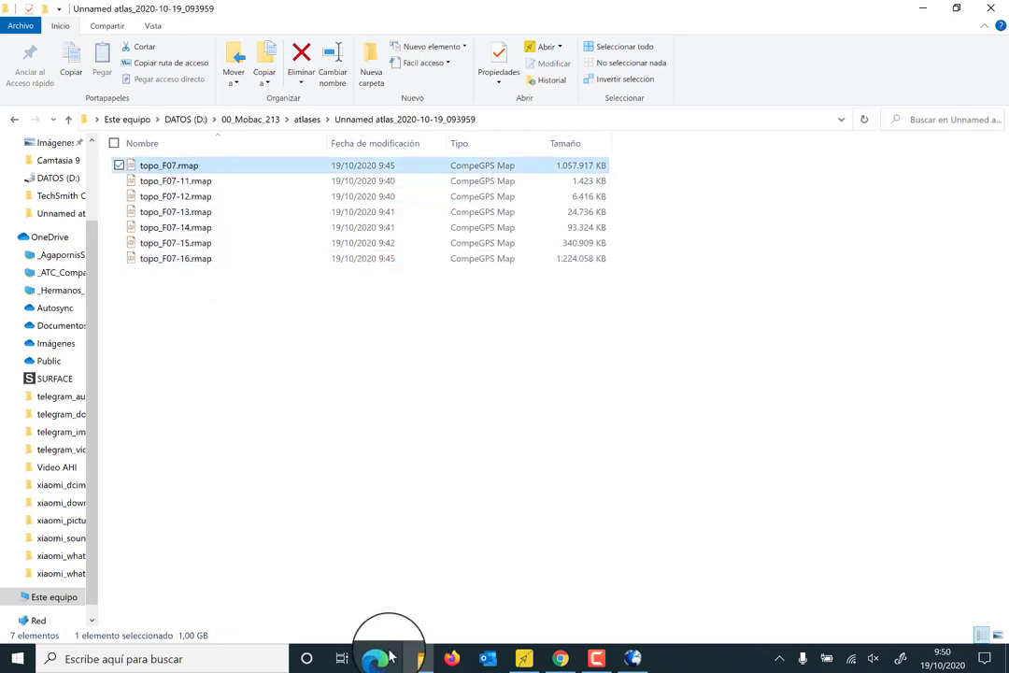
click(163, 260)
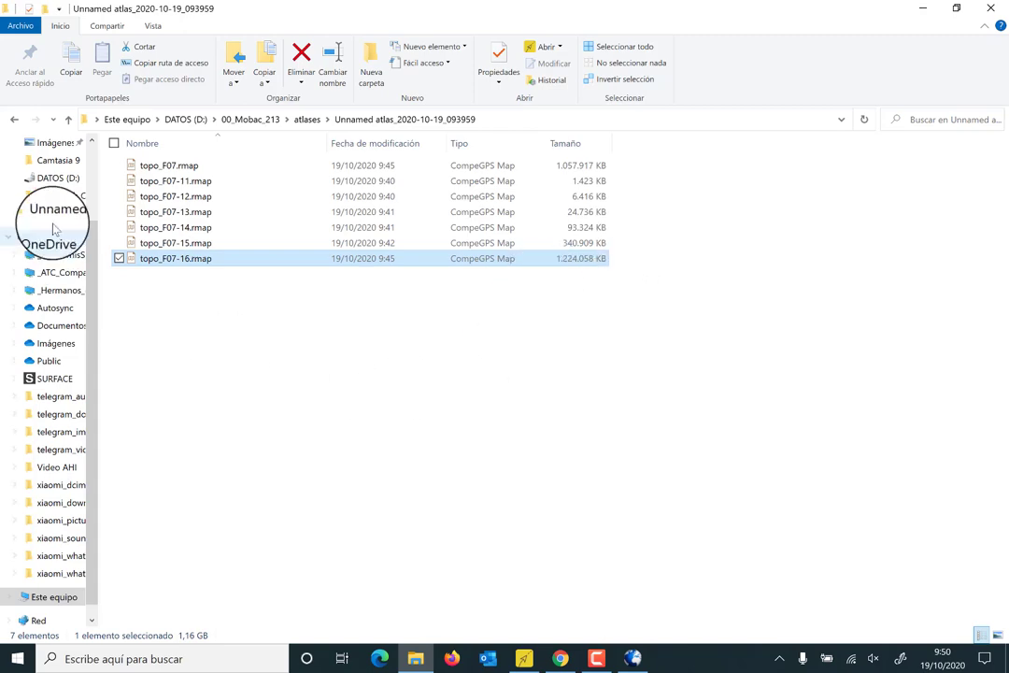
click(635, 658)
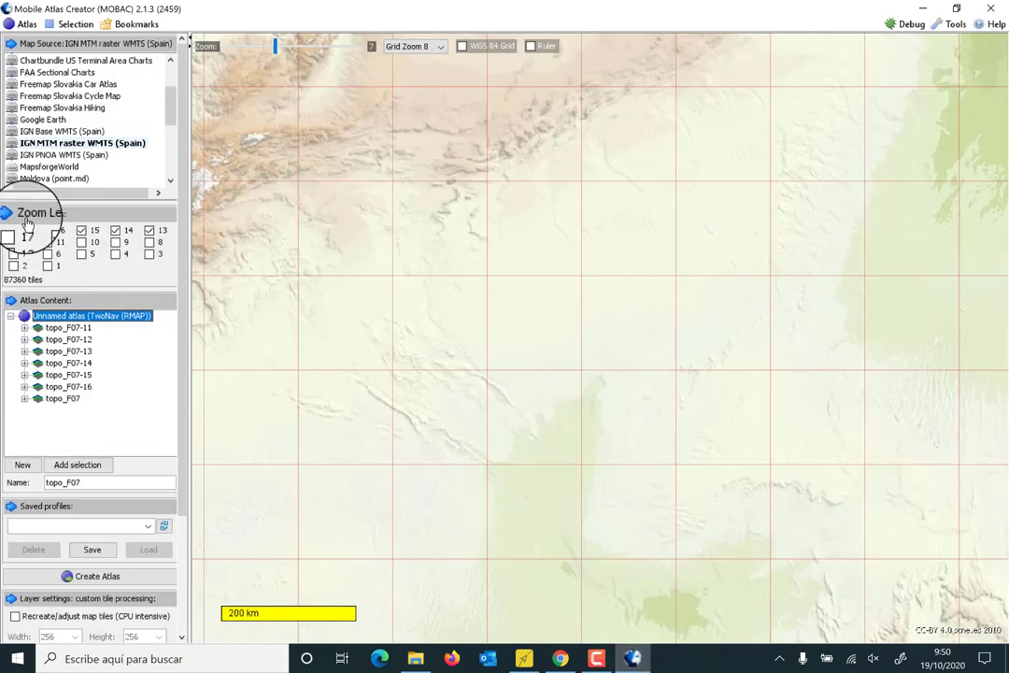